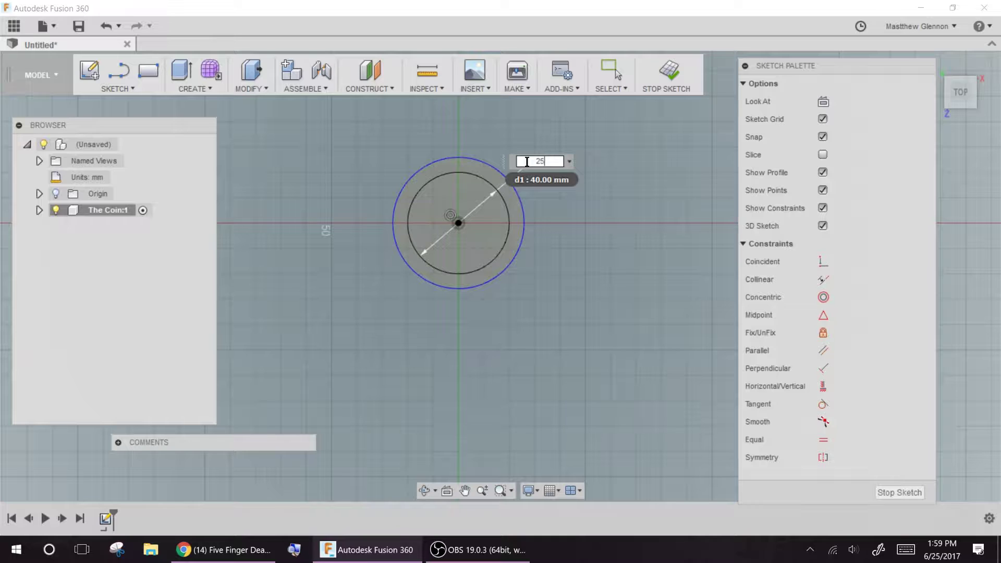
# Set the coin's outer circle diameter to 30 mm and close the sketch.
pyautogui.click(508, 154)
pyautogui.write('30')
pyautogui.press('Return')
pyautogui.scroll(3, 387, 228)
pyautogui.click(181, 70)
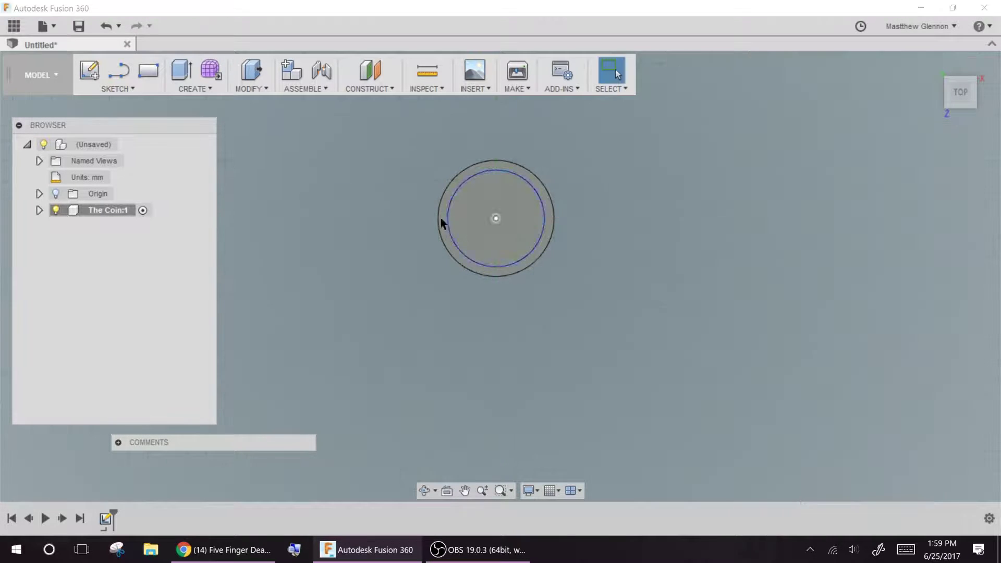
# Open the Moms Day Project design and copy its Bottom Color 2 component.
pyautogui.click(14, 26)
pyautogui.doubleClick(173, 313)
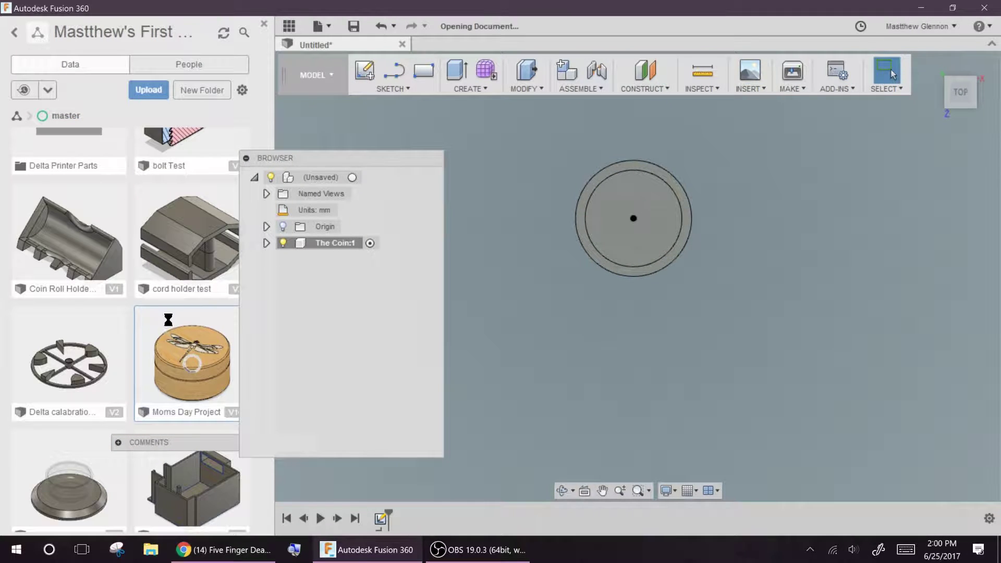
pyautogui.rightClick(327, 343)
pyautogui.click(355, 381)
# Return to the untitled design and paste the copied component into its root.
pyautogui.click(264, 24)
pyautogui.click(80, 43)
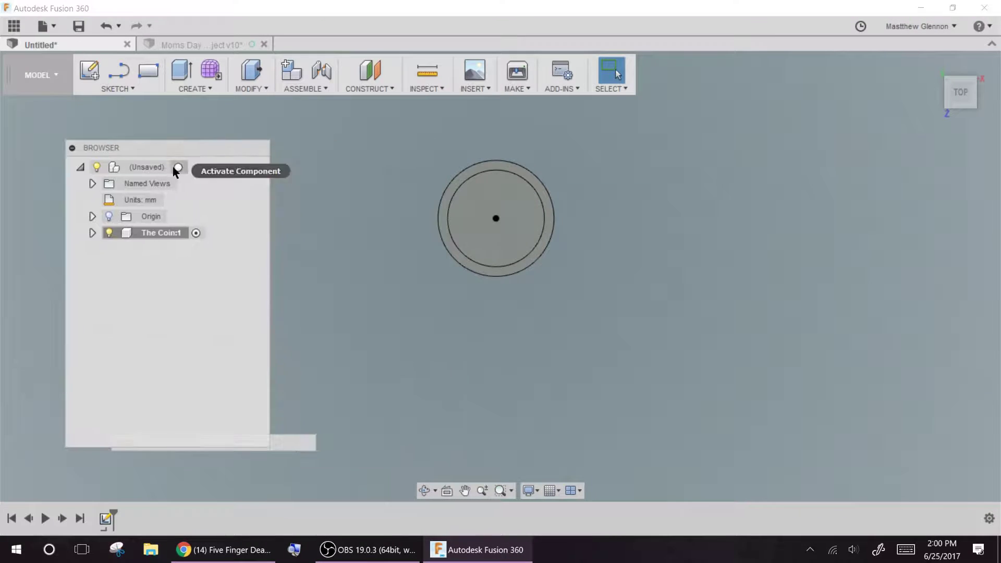
pyautogui.rightClick(149, 168)
pyautogui.click(212, 294)
# Rotate the pasted dragonfly component about 185 degrees around Y and position it over the coin sketch.
pyautogui.moveTo(537, 220)
pyautogui.mouseDown()
pyautogui.moveTo(530, 217)
pyautogui.moveTo(540, 232)
pyautogui.mouseUp()
pyautogui.moveTo(594, 215); pyautogui.dragTo(439, 228)
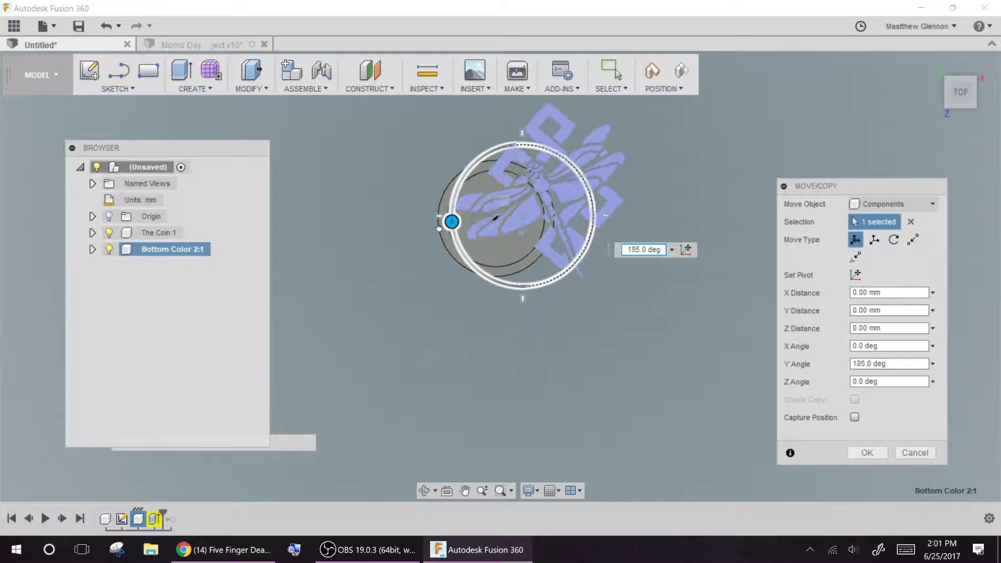
pyautogui.moveTo(505, 201); pyautogui.dragTo(469, 237)
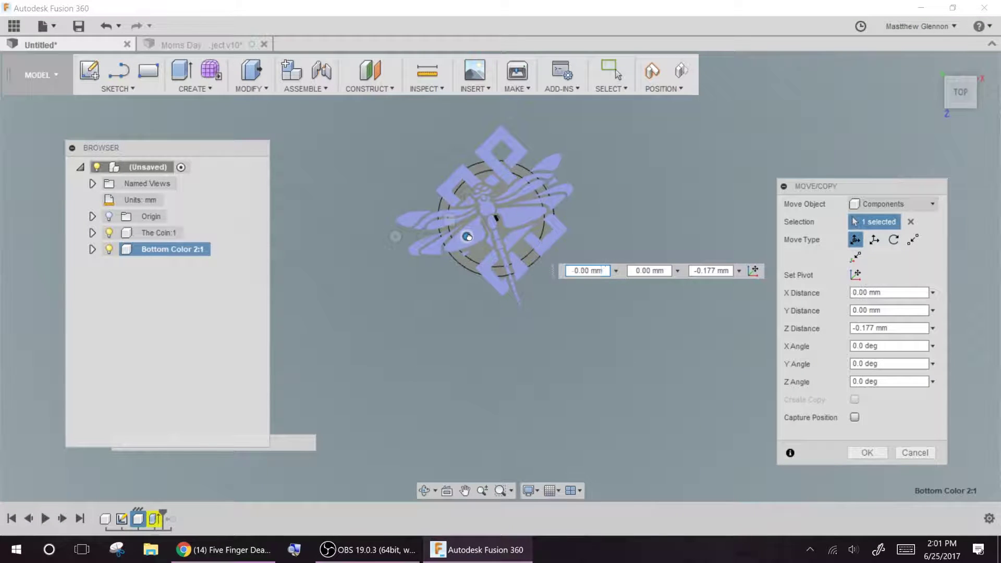
pyautogui.click(868, 452)
# Activate The Coin component and hide the Bottom Color 2 component.
pyautogui.keyDown('shift'); pyautogui.moveTo(416, 277); pyautogui.dragTo(412, 267, button='middle'); pyautogui.keyUp('shift')
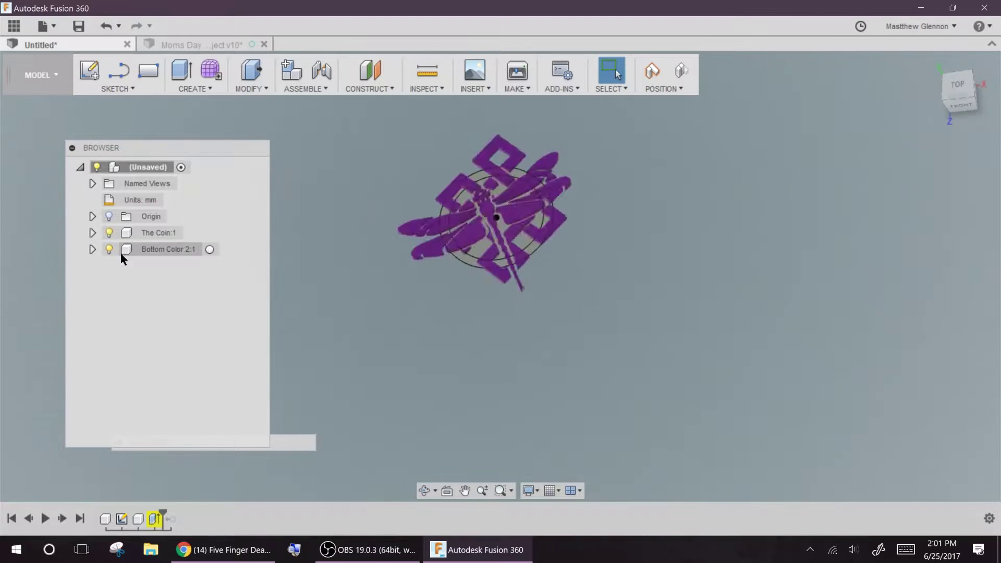
pyautogui.click(197, 233)
pyautogui.click(109, 250)
# Extrude the ring profile between the two circles 5 mm to one side as a new body.
pyautogui.click(454, 249)
pyautogui.keyDown('shift'); pyautogui.moveTo(390, 302); pyautogui.dragTo(414, 200, button='middle'); pyautogui.keyUp('shift')
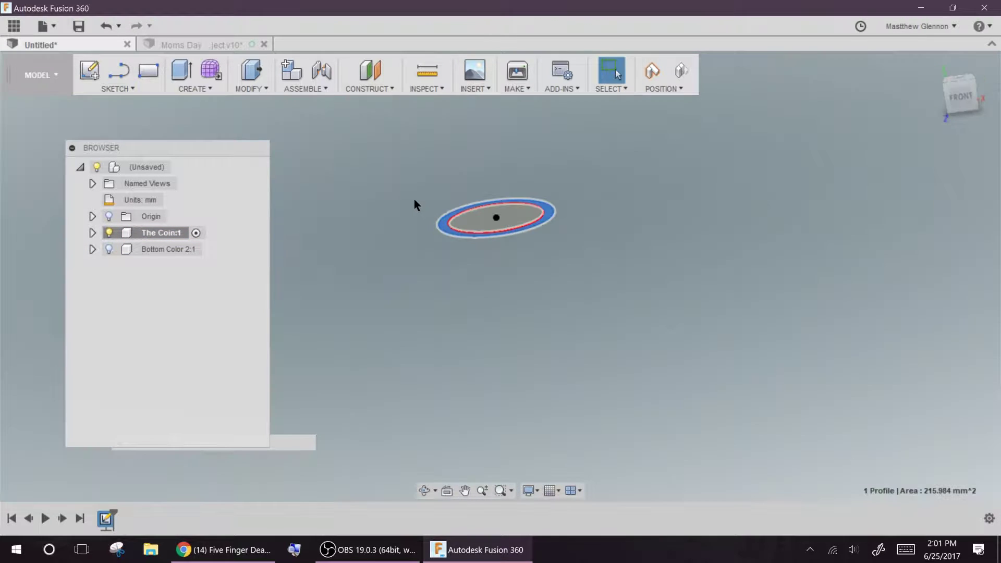
pyautogui.press('e')
pyautogui.click(576, 296)
pyautogui.click(94, 233)
pyautogui.moveTo(542, 199); pyautogui.dragTo(539, 181)
pyautogui.scroll(3, 429, 268)
pyautogui.click(877, 355)
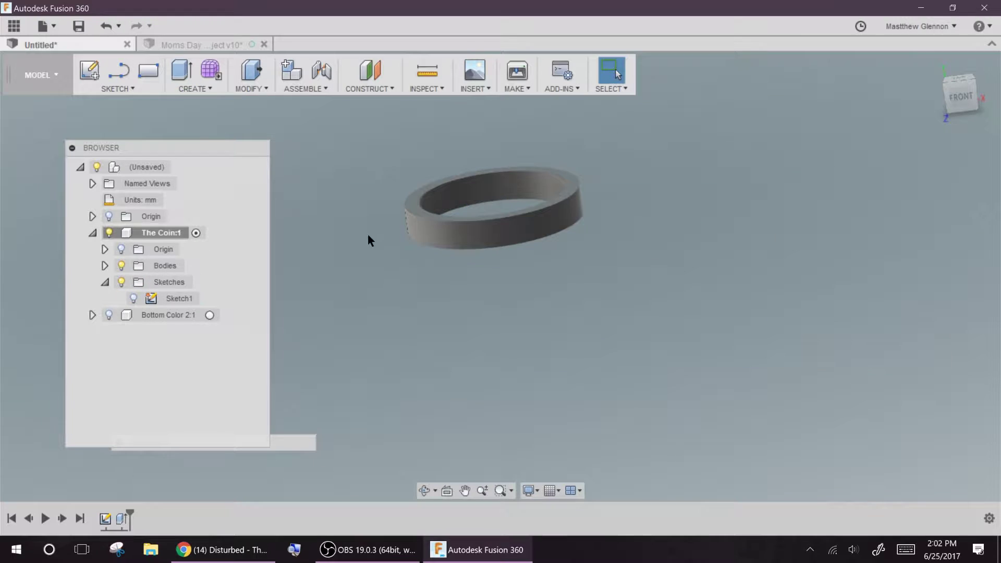
pyautogui.click(489, 208)
pyautogui.press('e')
pyautogui.press('Escape')
# Edit the ring's extrusion so that it extends symmetrically from the sketch plane.
pyautogui.doubleClick(122, 519)
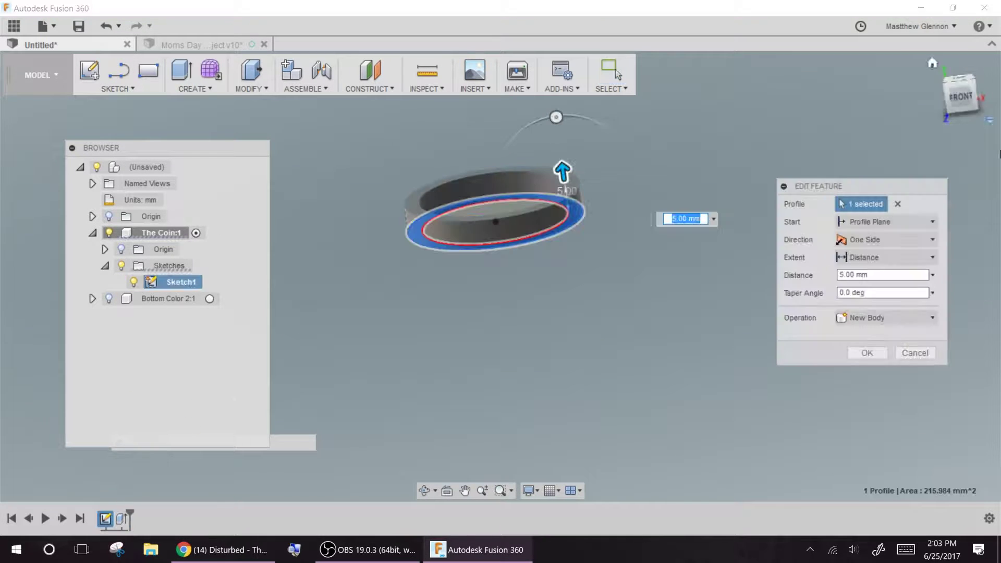
pyautogui.click(870, 291)
pyautogui.press('Return')
# Extrude the inner circle profile with a distance of 2 mm to fill the ring.
pyautogui.click(490, 217)
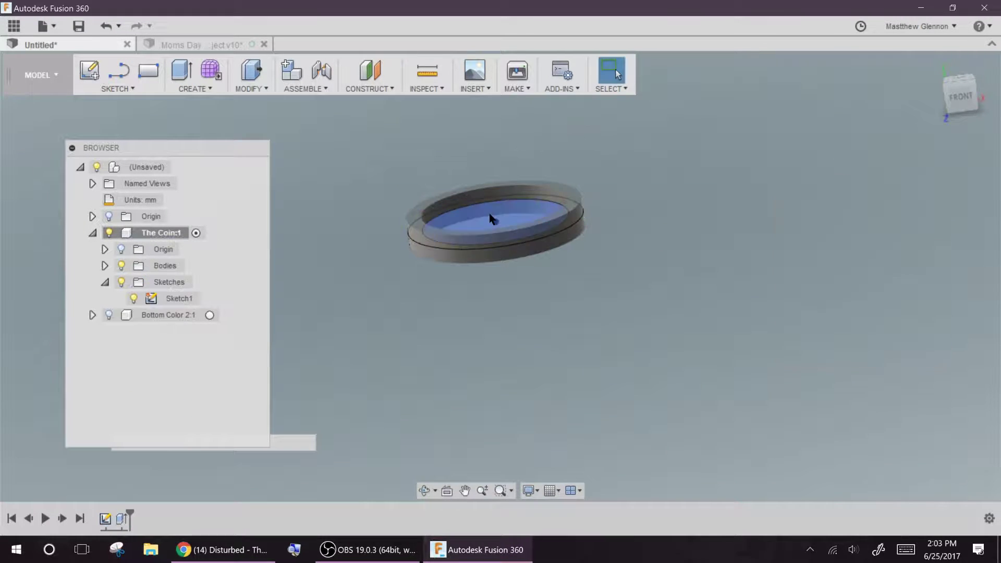
pyautogui.press('e')
pyautogui.moveTo(896, 274); pyautogui.dragTo(761, 273)
pyautogui.write('4')
pyautogui.press('BackSpace')
pyautogui.write('2')
pyautogui.click(860, 352)
# Show the Bottom Color 2 component and expand its list of bodies.
pyautogui.keyDown('shift'); pyautogui.moveTo(590, 272); pyautogui.dragTo(396, 308, button='middle'); pyautogui.keyUp('shift')
pyautogui.click(109, 315)
pyautogui.click(93, 315)
pyautogui.click(159, 348)
pyautogui.click(105, 348)
pyautogui.scroll(-2, 97, 339)
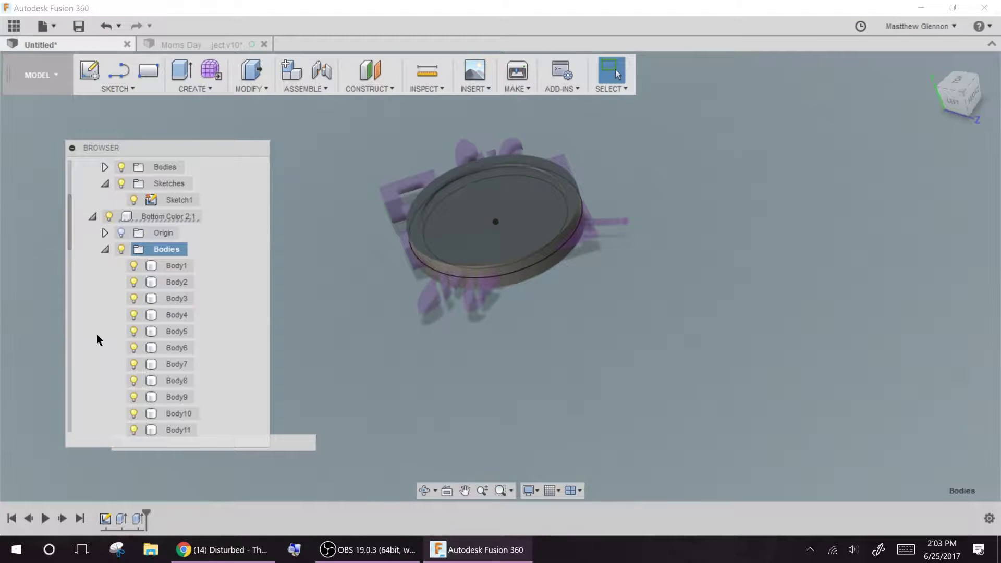
pyautogui.click(105, 249)
pyautogui.press('o')
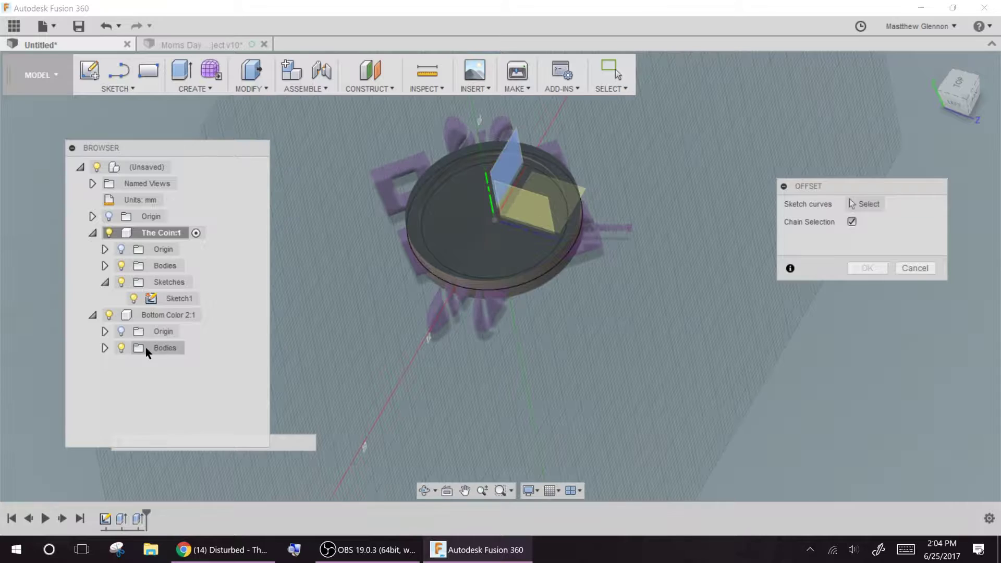
pyautogui.click(104, 348)
pyautogui.scroll(-3, 146, 333)
pyautogui.press('Escape')
# Select all 43 bodies in Bottom Color 2 and try a uniform scale of about 0.643.
pyautogui.click(186, 249)
pyautogui.scroll(-10, 167, 324)
pyautogui.keyDown('shift'); pyautogui.click(178, 430); pyautogui.keyUp('shift')
pyautogui.keyDown('shift'); pyautogui.moveTo(360, 337); pyautogui.dragTo(364, 288, button='middle'); pyautogui.keyUp('shift')
pyautogui.write('sscale')
pyautogui.press('Return')
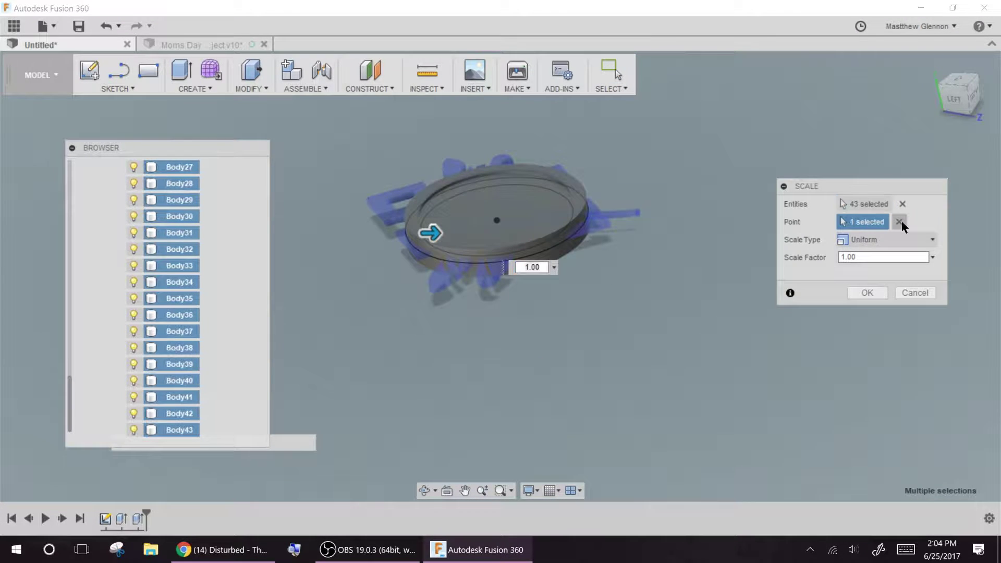
pyautogui.moveTo(436, 232); pyautogui.dragTo(406, 235)
# Switch the scale to non-uniform and apply factors of 0.6 in X, 1.5 in Y and 0.6 in Z.
pyautogui.click(887, 239)
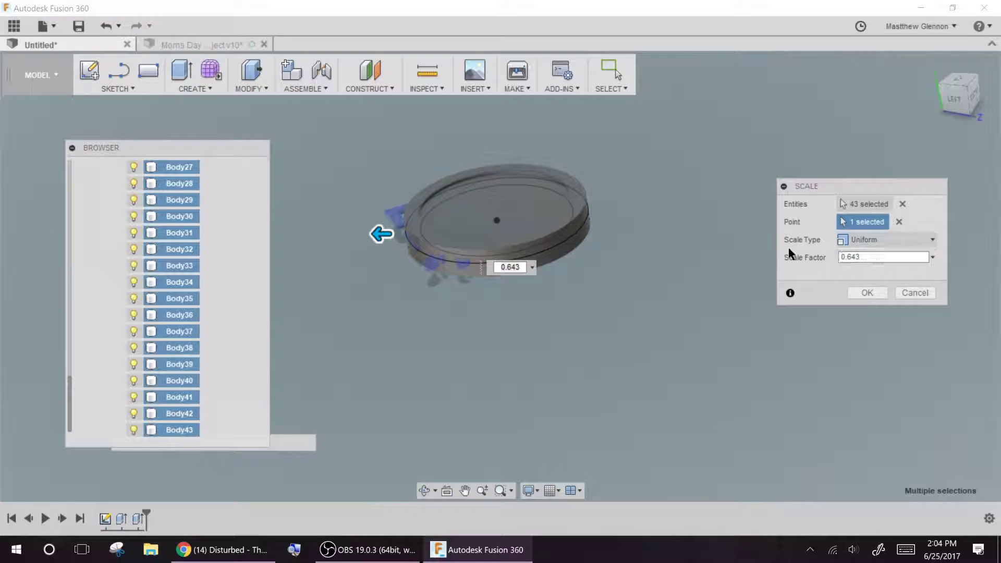
pyautogui.click(875, 275)
pyautogui.write('0.6')
pyautogui.press('Tab')
pyautogui.write('0.')
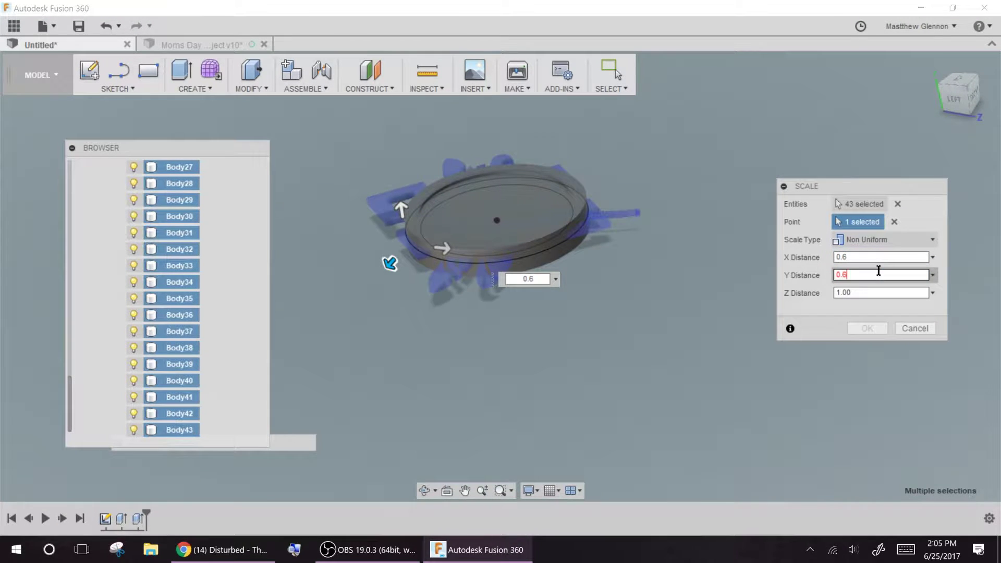
pyautogui.write('6')
pyautogui.moveTo(860, 293); pyautogui.dragTo(786, 297)
pyautogui.write('1.5')
pyautogui.doubleClick(850, 290)
pyautogui.write('0.6')
pyautogui.write('1.5')
pyautogui.moveTo(856, 257); pyautogui.dragTo(812, 282)
pyautogui.write('0.61.5')
pyautogui.click(879, 325)
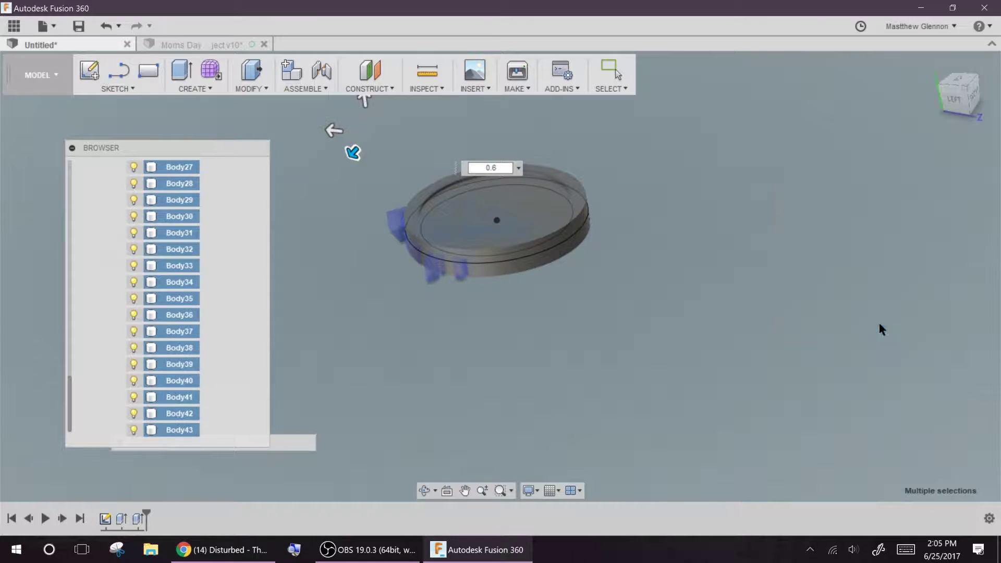
pyautogui.moveTo(70, 391); pyautogui.dragTo(72, 165)
pyautogui.click(105, 348)
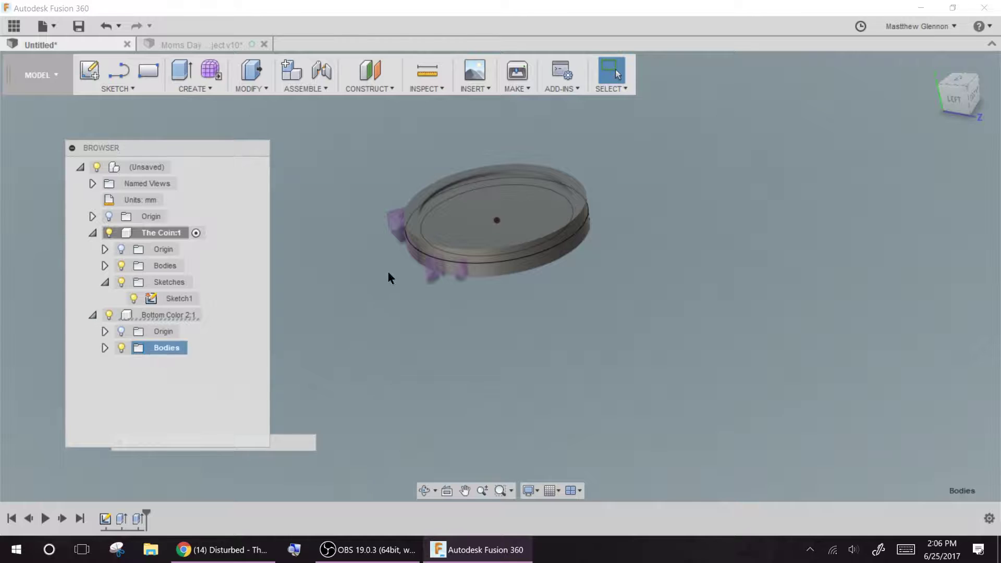
pyautogui.click(105, 348)
pyautogui.scroll(-2, 133, 313)
pyautogui.click(157, 267)
pyautogui.keyDown('shift'); pyautogui.click(175, 431); pyautogui.keyUp('shift')
pyautogui.click(252, 89)
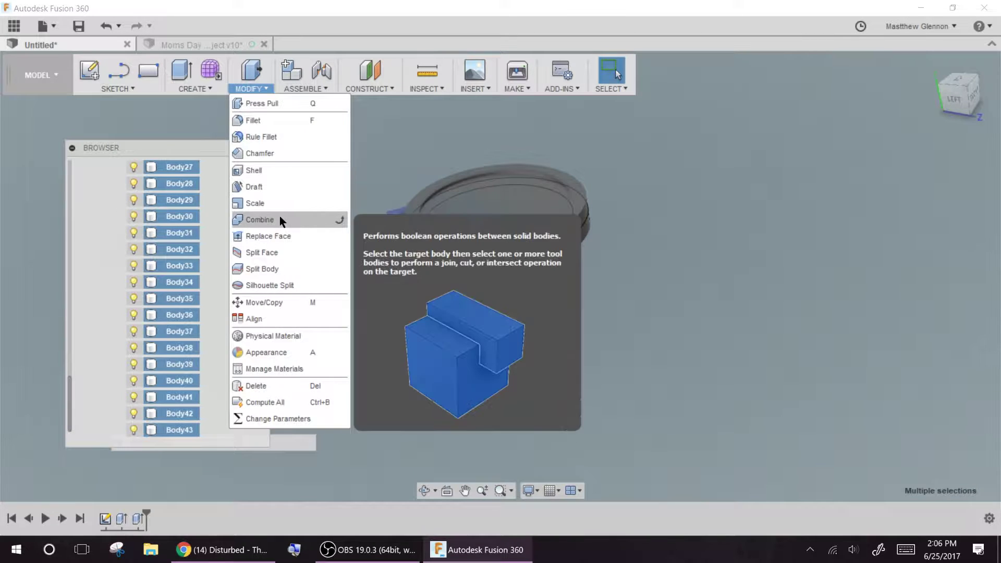
pyautogui.click(280, 217)
pyautogui.click(916, 311)
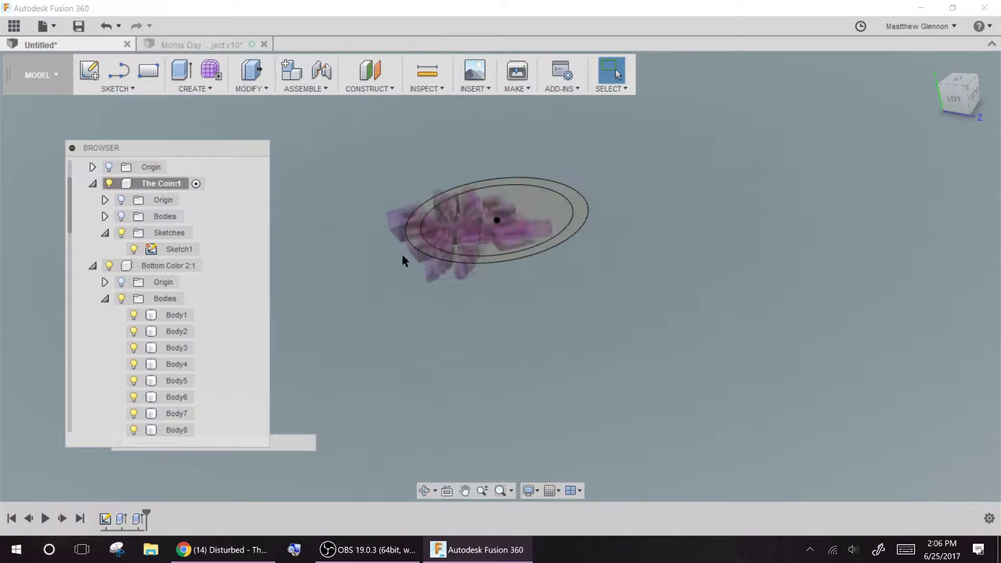
# Combine all the bodies in Bottom Color 2 using the Join operation.
pyautogui.click(176, 299)
pyautogui.scroll(-10, 148, 282)
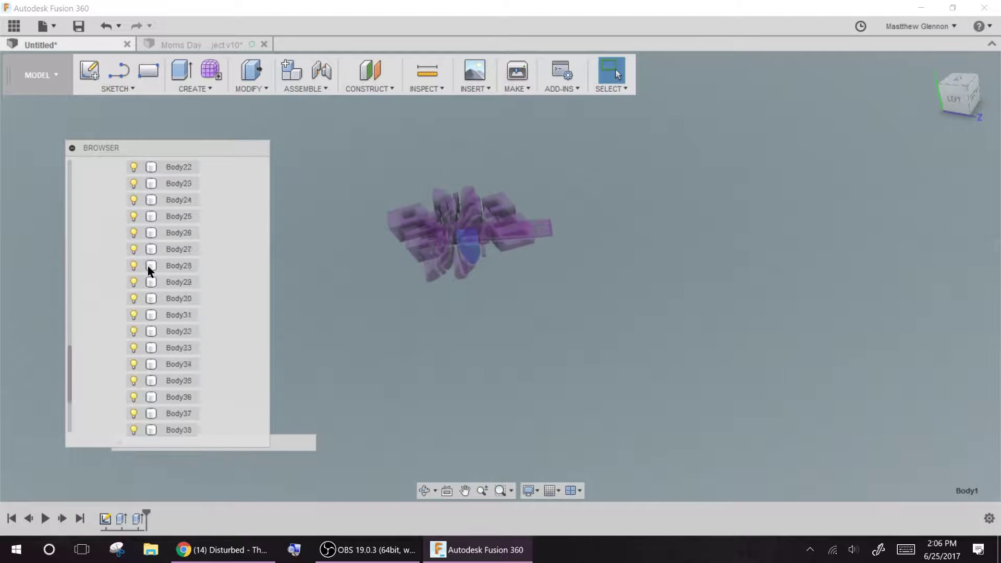
pyautogui.keyDown('shift'); pyautogui.click(175, 431); pyautogui.keyUp('shift')
pyautogui.scroll(3, 419, 223)
pyautogui.rightClick(332, 208)
pyautogui.click(331, 171)
pyautogui.click(876, 240)
pyautogui.click(868, 258)
pyautogui.click(864, 309)
# Activate the Bottom Color 2 component and show the coin's bodies.
pyautogui.scroll(-3, 352, 297)
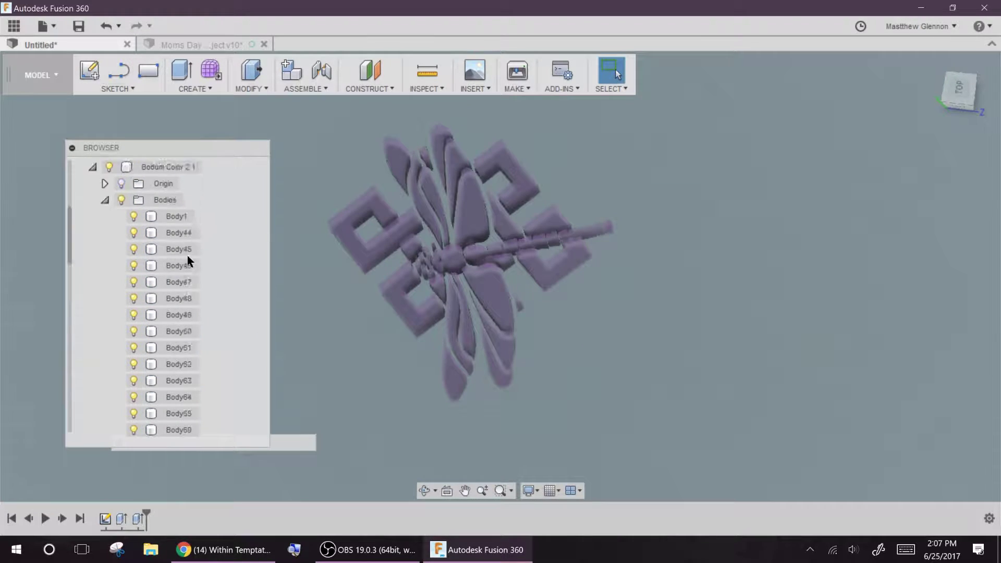
pyautogui.scroll(1, 186, 256)
pyautogui.click(210, 200)
pyautogui.scroll(2, 186, 261)
pyautogui.click(105, 299)
pyautogui.click(121, 266)
# Move all the dragonfly bodies across the coin's face toward its centre, including -3 mm in Z.
pyautogui.click(141, 334)
pyautogui.press('m')
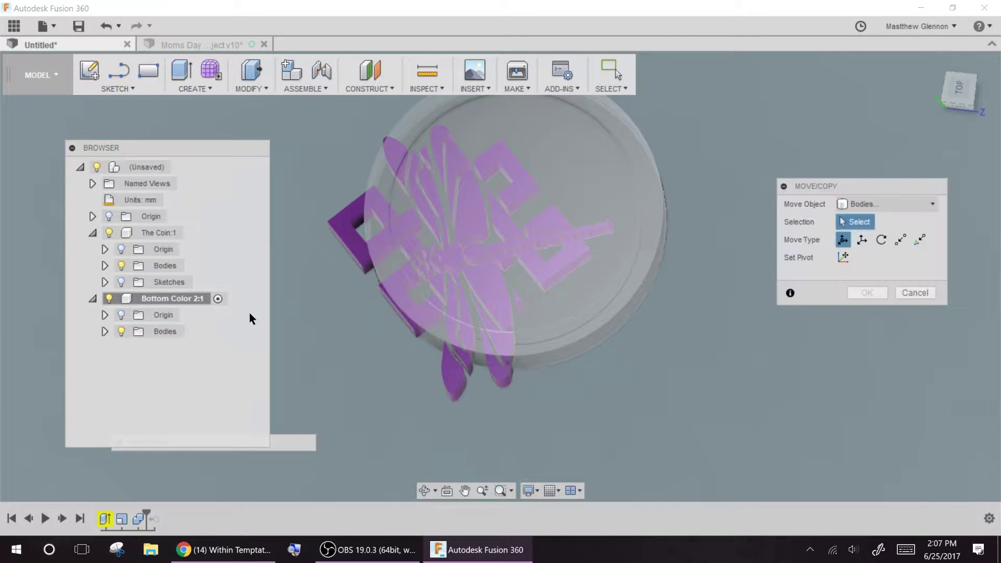
pyautogui.click(105, 332)
pyautogui.click(179, 348)
pyautogui.scroll(-10, 184, 318)
pyautogui.keyDown('shift'); pyautogui.click(163, 426); pyautogui.keyUp('shift')
pyautogui.click(960, 90)
pyautogui.moveTo(482, 275); pyautogui.dragTo(513, 275)
pyautogui.scroll(4, 120, 212)
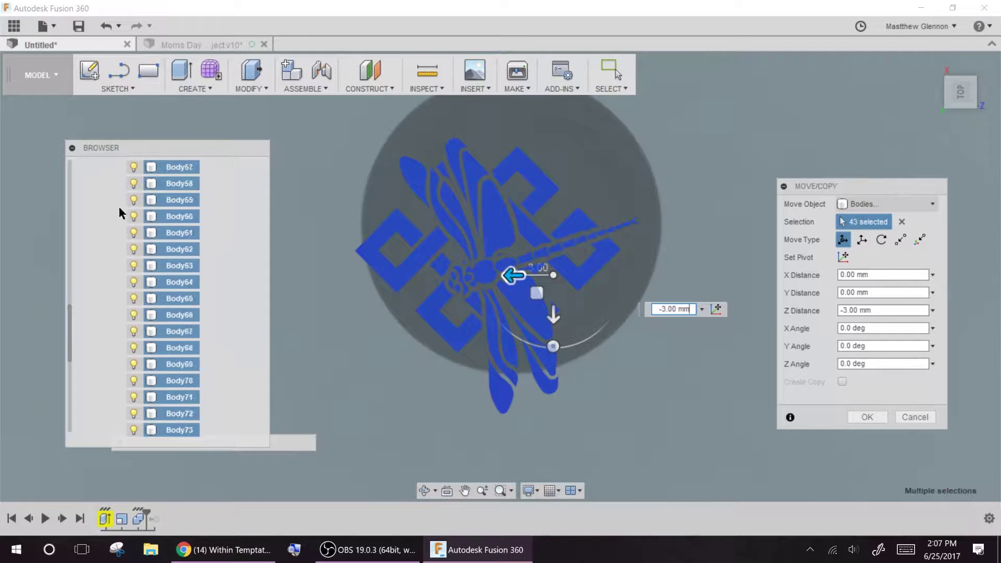
pyautogui.scroll(1, 119, 213)
pyautogui.moveTo(553, 316); pyautogui.dragTo(553, 274)
# Raise the selected dragonfly bodies 1.5 mm in Y and apply the move.
pyautogui.keyDown('shift'); pyautogui.moveTo(753, 174); pyautogui.dragTo(537, 165, button='middle'); pyautogui.keyUp('shift')
pyautogui.click(959, 94)
pyautogui.moveTo(572, 205)
pyautogui.mouseDown()
pyautogui.moveTo(573, 185)
pyautogui.moveTo(572, 195)
pyautogui.mouseUp()
pyautogui.scroll(3, 439, 167)
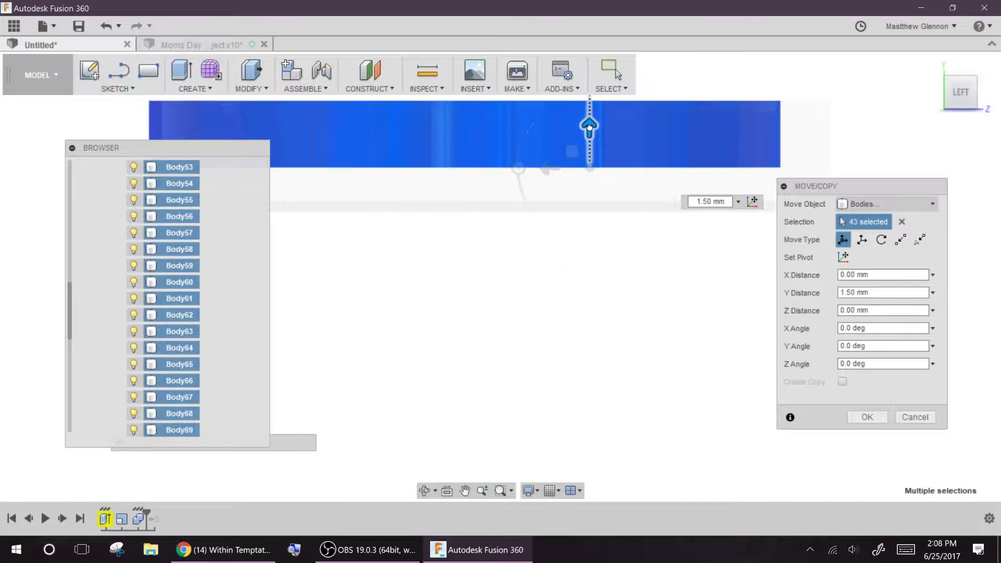
pyautogui.press('Return')
pyautogui.scroll(-5, 130, 210)
pyautogui.click(168, 430)
pyautogui.scroll(10, 146, 349)
pyautogui.keyDown('shift'); pyautogui.click(171, 233); pyautogui.keyUp('shift')
pyautogui.scroll(-3, 593, 233)
pyautogui.click(961, 61)
pyautogui.write('sscale')
pyautogui.press('Return')
pyautogui.moveTo(543, 222); pyautogui.dragTo(551, 221)
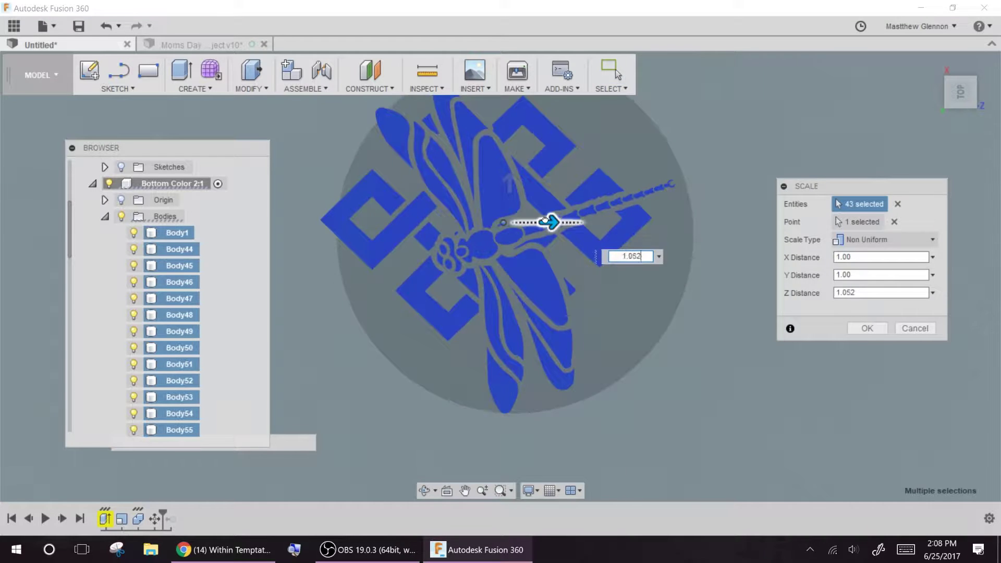
pyautogui.press('Escape')
# Scale all the dragonfly bodies down uniformly to fit inside the coin's rim.
pyautogui.click(168, 233)
pyautogui.scroll(-5, 165, 229)
pyautogui.scroll(-7, 165, 230)
pyautogui.keyDown('shift'); pyautogui.click(168, 430); pyautogui.keyUp('shift')
pyautogui.scroll(-1, 337, 301)
pyautogui.write('s')
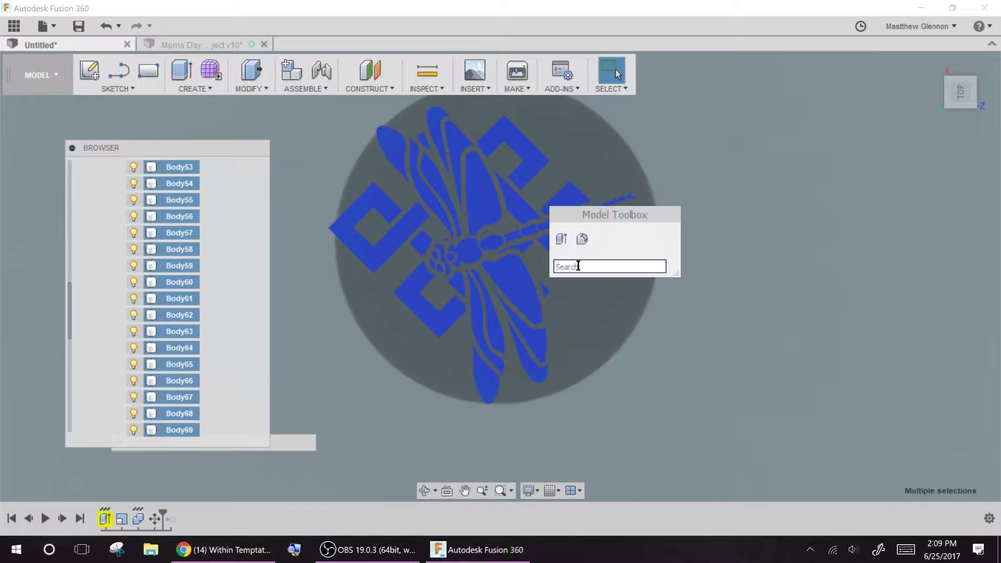
pyautogui.write('scale')
pyautogui.press('Return')
pyautogui.click(862, 258)
pyautogui.moveTo(503, 229); pyautogui.dragTo(470, 237)
pyautogui.keyDown('shift'); pyautogui.moveTo(317, 325); pyautogui.dragTo(309, 278, button='middle'); pyautogui.keyUp('shift')
pyautogui.moveTo(446, 212); pyautogui.dragTo(439, 212)
pyautogui.click(867, 294)
# Move all the scaled dragonfly bodies sideways toward the centre of the coin.
pyautogui.scroll(-5, 158, 306)
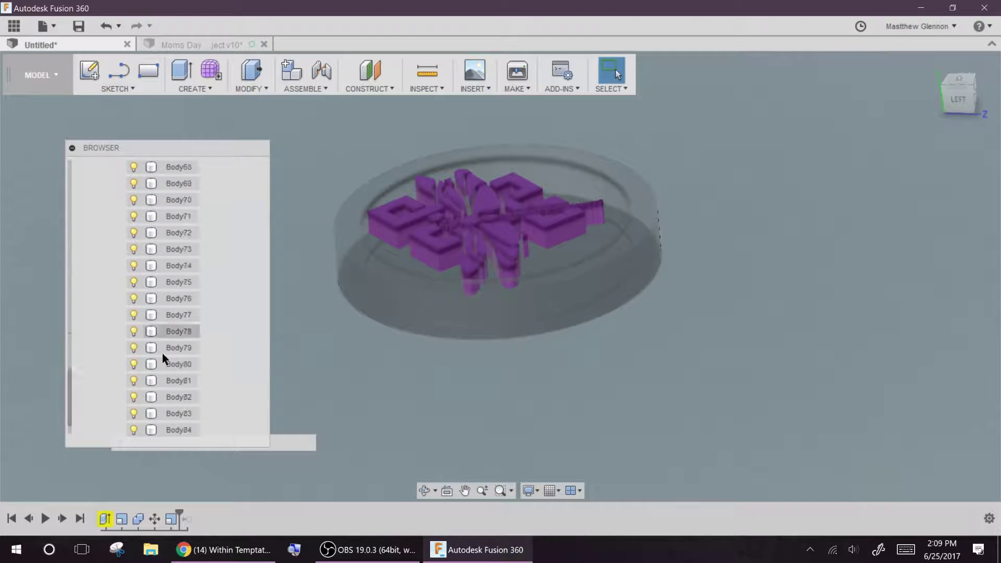
pyautogui.click(177, 430)
pyautogui.scroll(9, 167, 313)
pyautogui.keyDown('shift'); pyautogui.click(176, 200); pyautogui.keyUp('shift')
pyautogui.click(964, 84)
pyautogui.press('m')
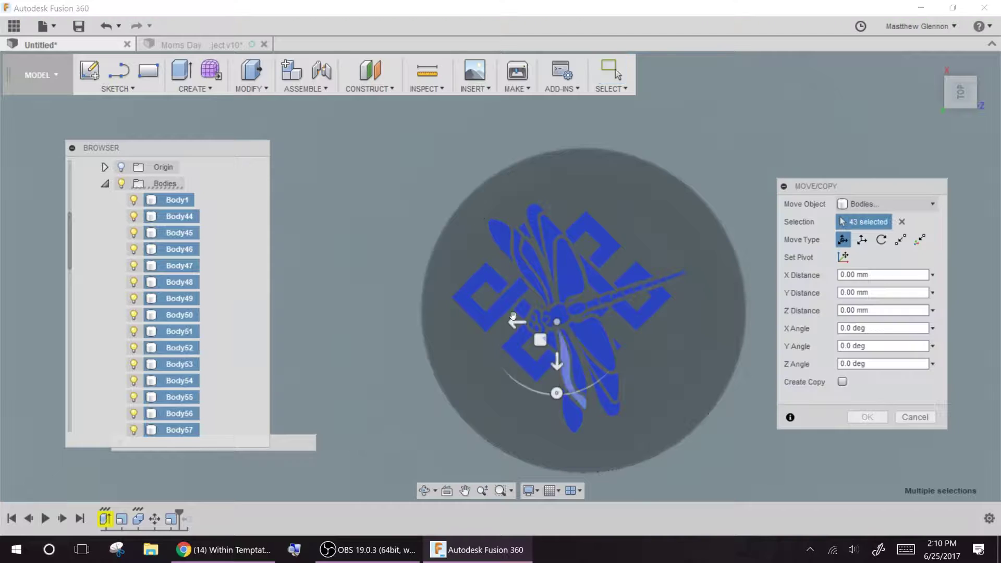
pyautogui.click(858, 418)
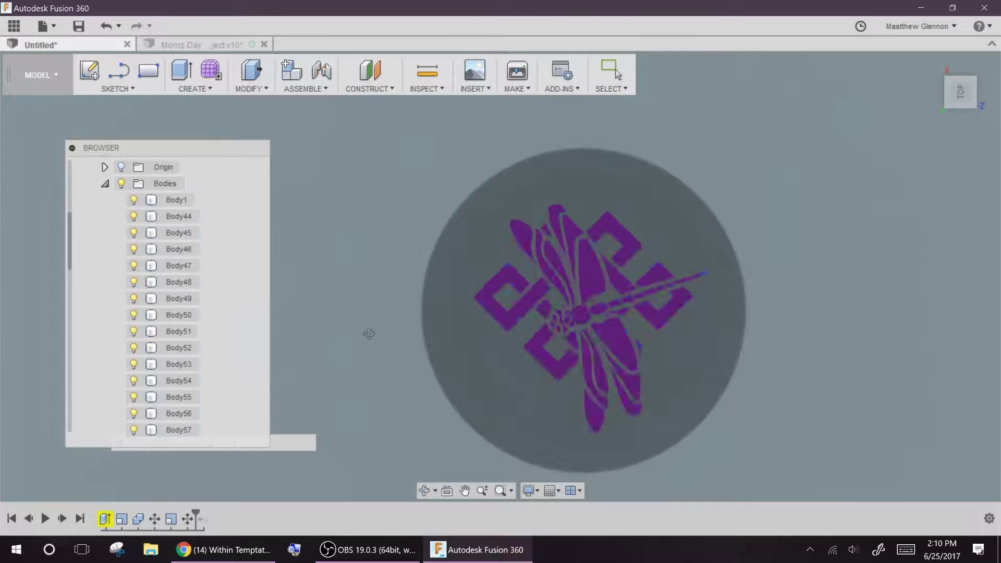
# Collapse the list of dragonfly bodies and activate The Coin component.
pyautogui.keyDown('shift'); pyautogui.moveTo(369, 343); pyautogui.dragTo(346, 223, button='middle'); pyautogui.keyUp('shift')
pyautogui.click(960, 96)
pyautogui.scroll(5, 490, 272)
pyautogui.scroll(-5, 490, 271)
pyautogui.keyDown('shift'); pyautogui.moveTo(490, 272); pyautogui.dragTo(501, 334, button='middle'); pyautogui.keyUp('shift')
pyautogui.click(105, 183)
pyautogui.click(196, 233)
# Show The Coin's sketches, hide its bodies and cut the outer ring profile symmetrically with a distance of 1 mm.
pyautogui.moveTo(407, 281)
pyautogui.keyDown('shift'); pyautogui.mouseDown(button='middle')
pyautogui.moveTo(553, 292)
pyautogui.moveTo(564, 256)
pyautogui.moveTo(399, 323)
pyautogui.mouseUp(button='middle'); pyautogui.keyUp('shift')
pyautogui.click(121, 282)
pyautogui.click(121, 265)
pyautogui.press('e')
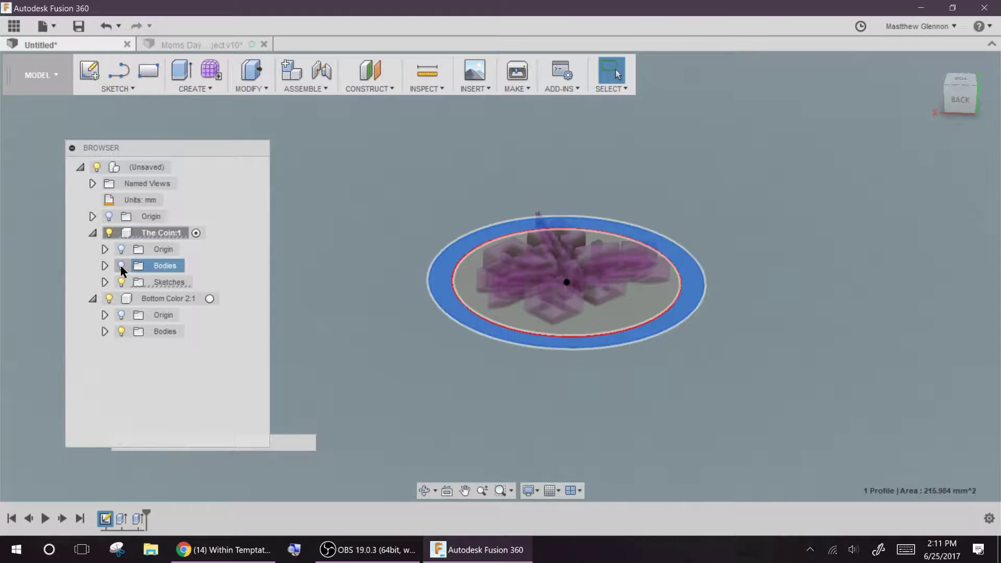
pyautogui.write('3')
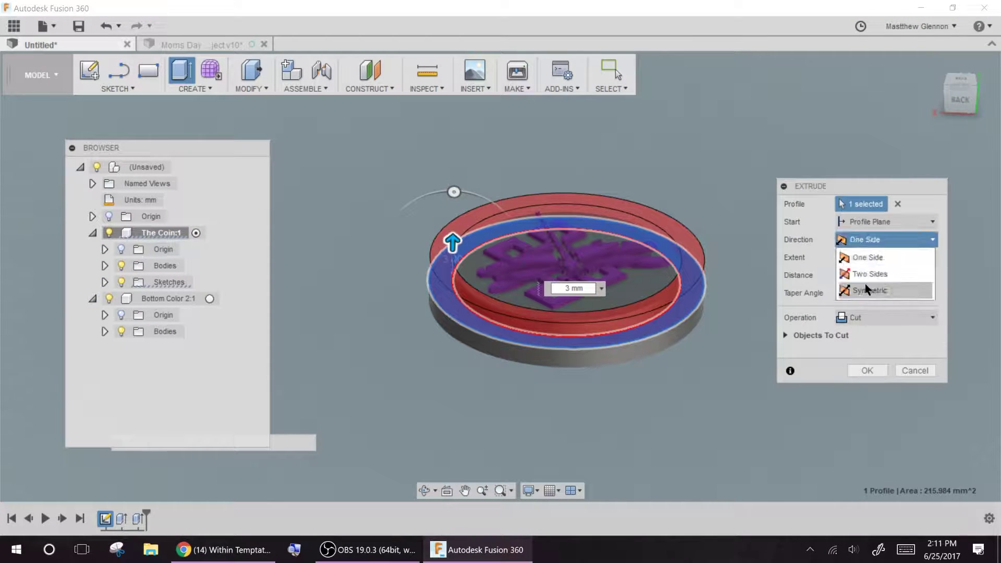
pyautogui.click(866, 290)
pyautogui.keyDown('shift'); pyautogui.moveTo(751, 318); pyautogui.dragTo(888, 261, button='middle'); pyautogui.keyUp('shift')
pyautogui.doubleClick(855, 273)
pyautogui.write('1')
pyautogui.keyDown('shift'); pyautogui.moveTo(652, 313); pyautogui.dragTo(458, 328, button='middle'); pyautogui.keyUp('shift')
pyautogui.press('Return')
# Create a new component named Color 2 under the top-level design.
pyautogui.click(442, 261)
pyautogui.scroll(4, 448, 261)
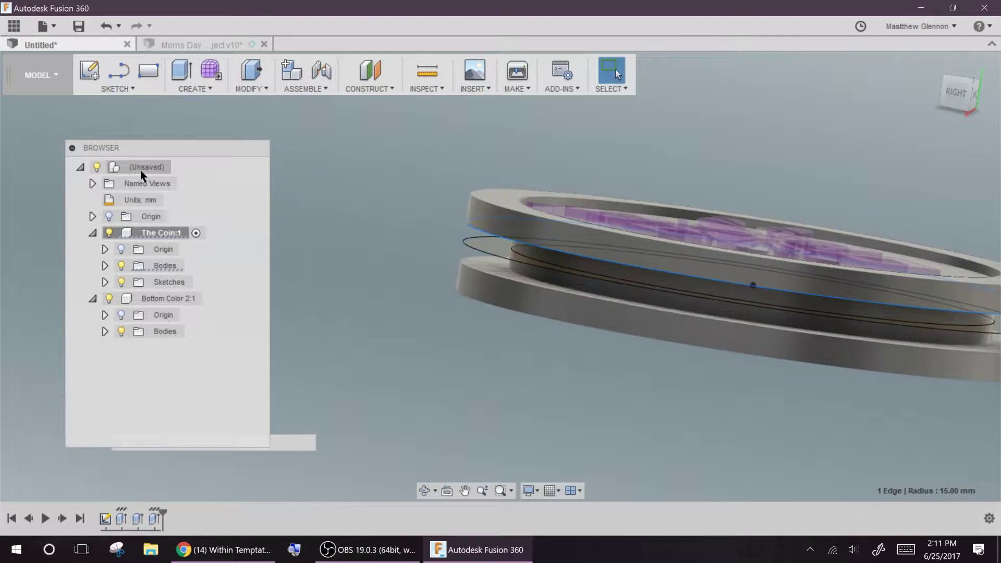
pyautogui.rightClick(146, 166)
pyautogui.click(214, 188)
# Extrude the groove's ring face up to the opposite groove face as a new body in Color 2.
pyautogui.keyDown('shift'); pyautogui.moveTo(415, 270); pyautogui.dragTo(410, 285, button='middle'); pyautogui.keyUp('shift')
pyautogui.click(491, 271)
pyautogui.press('e')
pyautogui.click(883, 258)
pyautogui.click(874, 293)
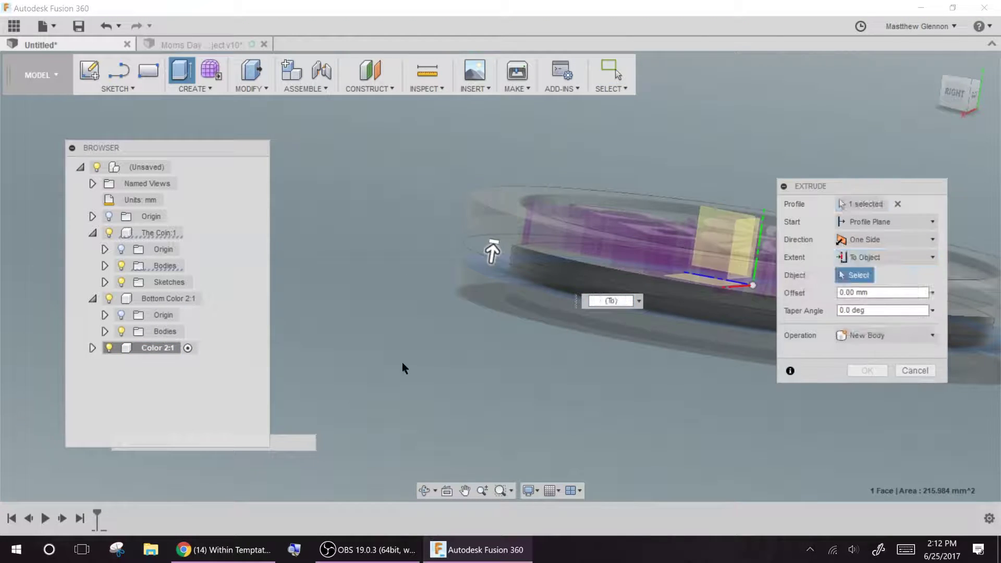
pyautogui.keyDown('shift'); pyautogui.moveTo(402, 362); pyautogui.dragTo(420, 292, button='middle'); pyautogui.keyUp('shift')
pyautogui.scroll(4, 488, 212)
pyautogui.keyDown('shift'); pyautogui.moveTo(351, 252); pyautogui.dragTo(383, 295, button='middle'); pyautogui.keyUp('shift')
pyautogui.click(411, 200)
pyautogui.scroll(-3, 407, 204)
pyautogui.moveTo(373, 209)
pyautogui.keyDown('shift'); pyautogui.mouseDown(button='middle')
pyautogui.moveTo(350, 264)
pyautogui.moveTo(362, 201)
pyautogui.mouseUp(button='middle'); pyautogui.keyUp('shift')
pyautogui.click(868, 389)
# Apply the dragonfly's purple appearance to the Color 2 band around the coin.
pyautogui.click(150, 299)
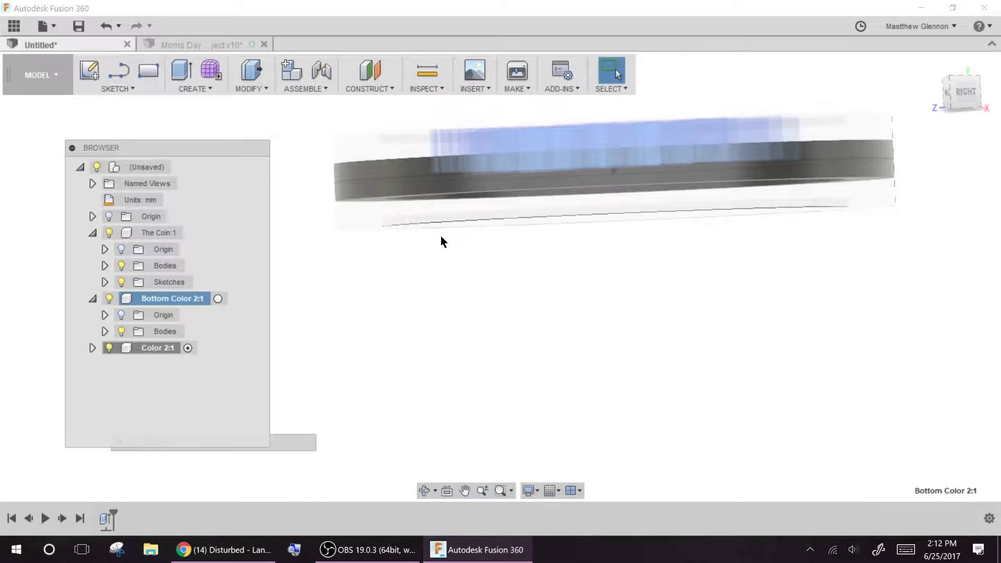
pyautogui.press('a')
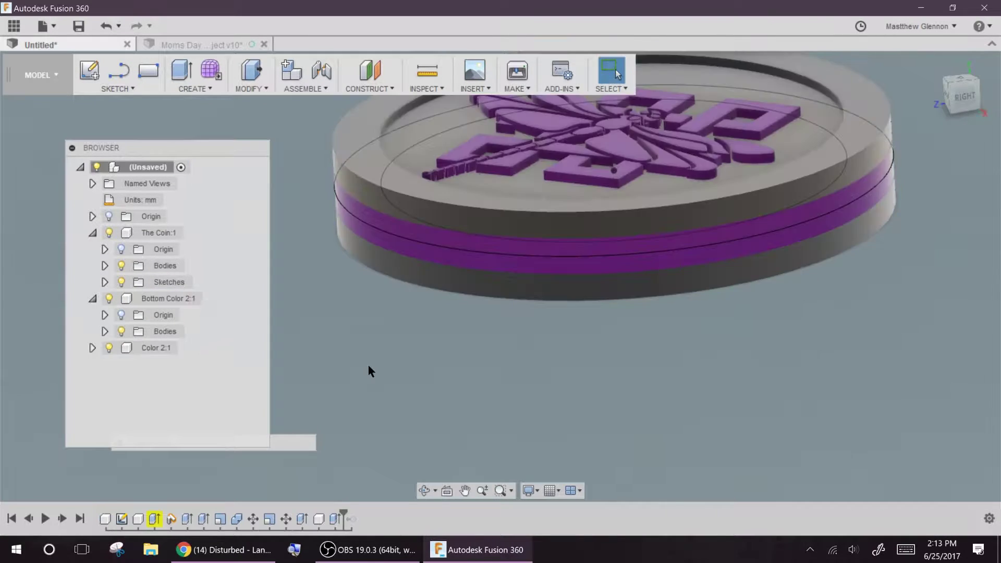
pyautogui.keyDown('shift'); pyautogui.moveTo(369, 364); pyautogui.dragTo(281, 313, button='middle'); pyautogui.keyUp('shift')
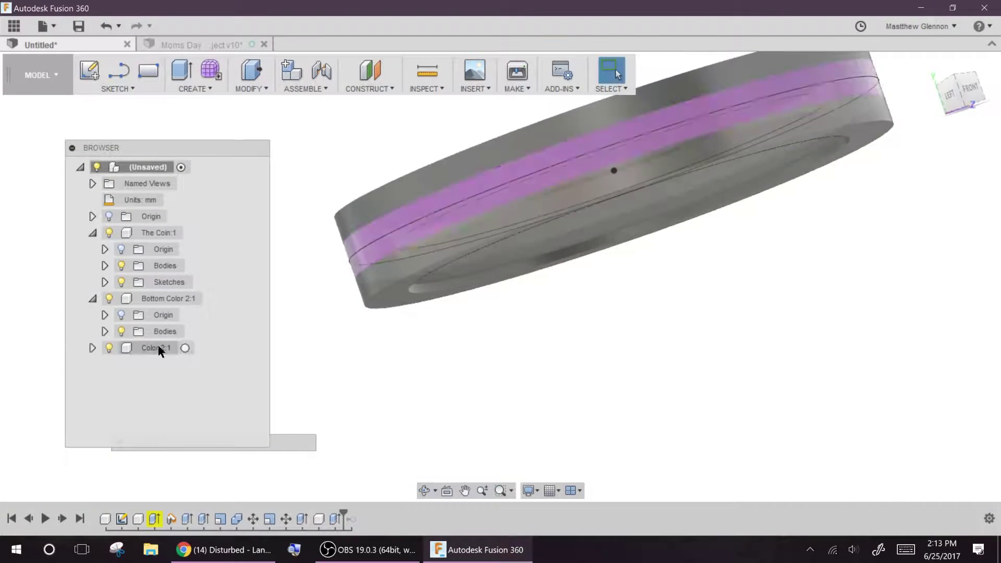
# Expand Color 2's bodies, hide The Coin and chamfer the purple band's edges 0.5 mm.
pyautogui.click(93, 348)
pyautogui.click(105, 381)
pyautogui.click(109, 233)
pyautogui.keyDown('ctrl'); pyautogui.click(368, 267); pyautogui.keyUp('ctrl')
pyautogui.click(251, 89)
pyautogui.click(256, 154)
pyautogui.write('.5')
pyautogui.press('Return')
# Show The Coin again and chamfer its two edges bordering the purple band 0.5 mm.
pyautogui.click(108, 233)
pyautogui.click(351, 243)
pyautogui.keyDown('ctrl'); pyautogui.click(360, 273); pyautogui.keyUp('ctrl')
pyautogui.rightClick(314, 267)
pyautogui.click(314, 234)
pyautogui.write('.5')
pyautogui.press('Return')
# Chamfer another two rim edges of the coin 0.5 mm.
pyautogui.keyDown('shift'); pyautogui.moveTo(301, 305); pyautogui.dragTo(589, 297, button='middle'); pyautogui.keyUp('shift')
pyautogui.click(587, 281)
pyautogui.keyDown('ctrl'); pyautogui.click(542, 191); pyautogui.keyUp('ctrl')
pyautogui.keyDown('shift'); pyautogui.moveTo(404, 397); pyautogui.dragTo(418, 328, button='middle'); pyautogui.keyUp('shift')
pyautogui.rightClick(422, 300)
pyautogui.click(418, 260)
pyautogui.write('.5')
pyautogui.press('Return')
# With Color 2 active and the dragonfly component hidden, extrude the coin's recessed underside face 0.5 mm as a new body.
pyautogui.keyDown('shift'); pyautogui.moveTo(339, 256); pyautogui.dragTo(336, 420, button='middle'); pyautogui.keyUp('shift')
pyautogui.keyDown('shift'); pyautogui.moveTo(335, 420); pyautogui.dragTo(384, 235, button='middle'); pyautogui.keyUp('shift')
pyautogui.doubleClick(157, 348)
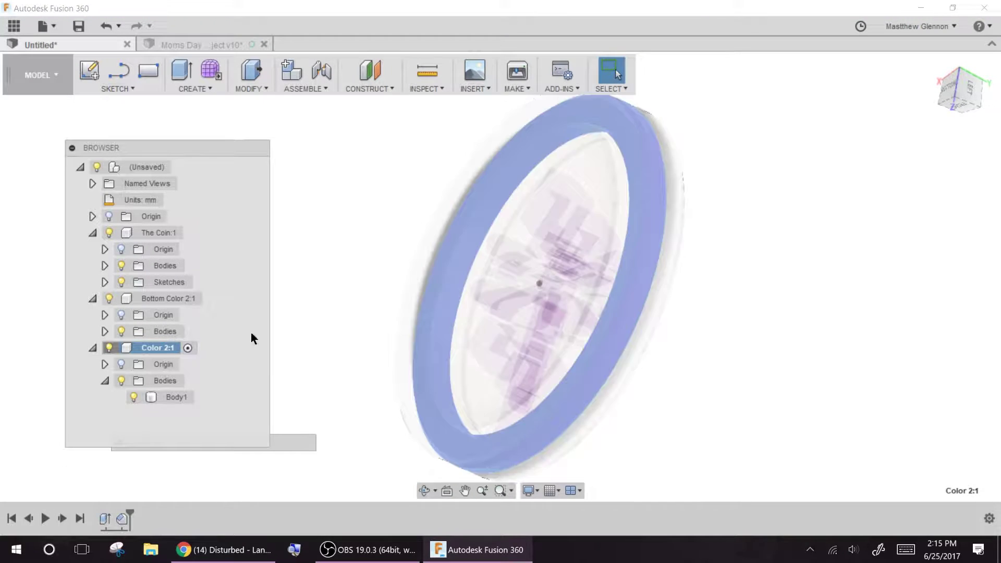
pyautogui.keyDown('shift'); pyautogui.moveTo(376, 292); pyautogui.dragTo(394, 298, button='middle'); pyautogui.keyUp('shift')
pyautogui.press('Escape')
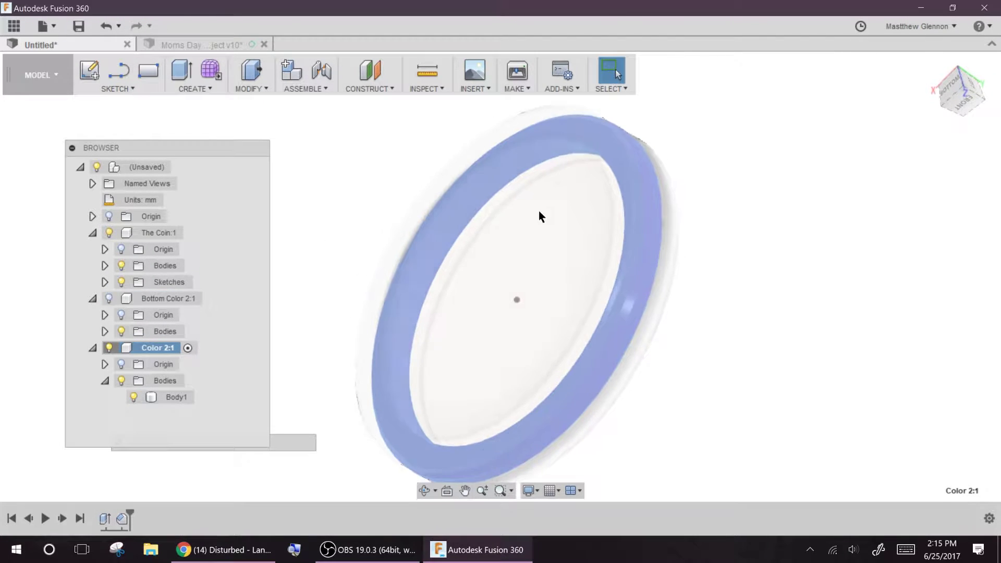
pyautogui.click(543, 181)
pyautogui.click(973, 95)
pyautogui.press('e')
pyautogui.moveTo(872, 275); pyautogui.dragTo(778, 275)
pyautogui.write('.5')
pyautogui.press('Return')
pyautogui.keyDown('shift'); pyautogui.moveTo(553, 209); pyautogui.dragTo(670, 261, button='middle'); pyautogui.keyUp('shift')
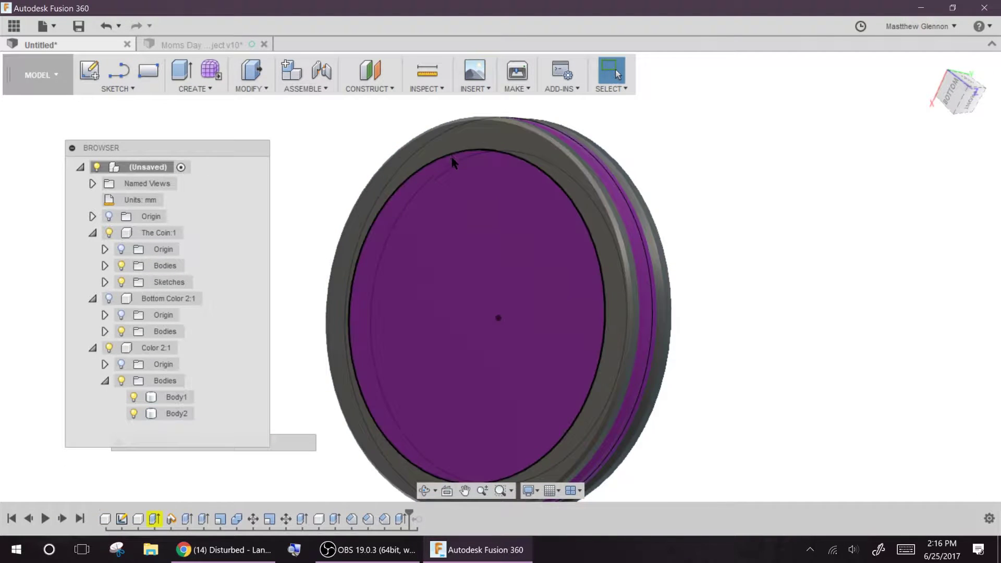
# Chamfer the inner edge of the coin's rim on the underside.
pyautogui.click(245, 90)
pyautogui.click(260, 153)
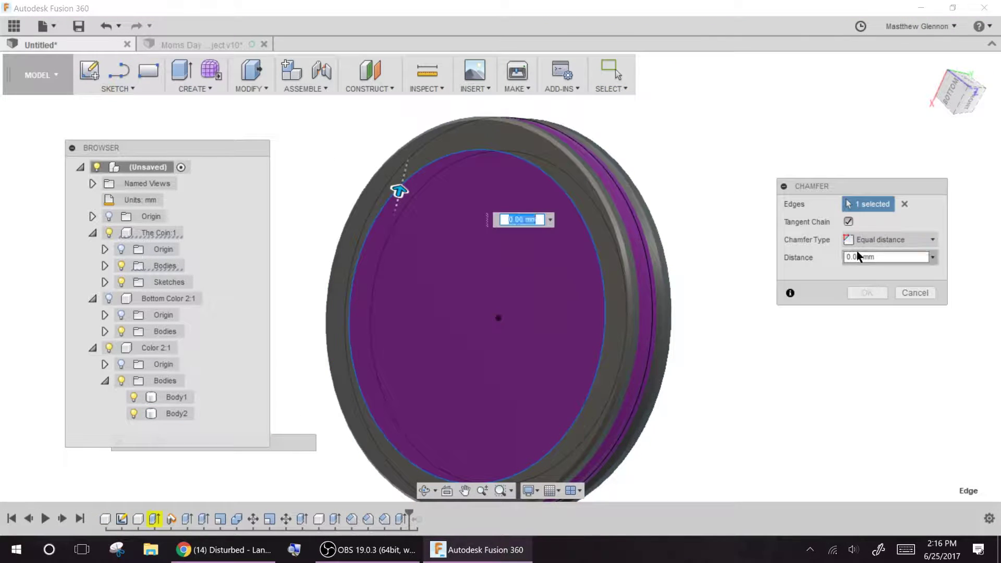
pyautogui.press('Return')
pyautogui.scroll(5, 626, 208)
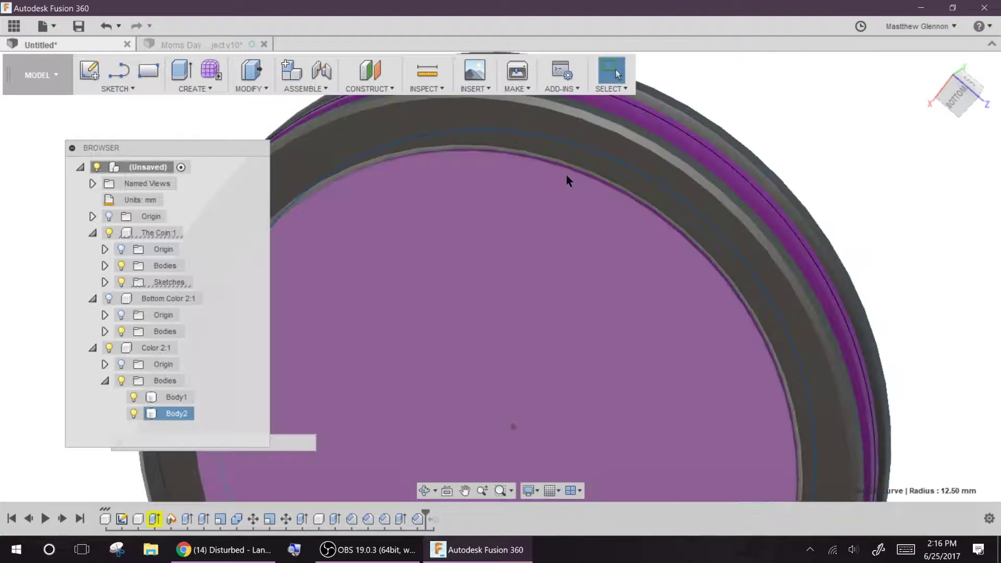
# Chamfer the edge of the purple disc on the underside 0.5 mm.
pyautogui.scroll(-2, 547, 344)
pyautogui.rightClick(290, 175)
pyautogui.click(292, 137)
pyautogui.write('0.5')
pyautogui.press('Return')
pyautogui.scroll(-5, 358, 259)
pyautogui.keyDown('shift'); pyautogui.moveTo(357, 258); pyautogui.dragTo(396, 407, button='middle'); pyautogui.keyUp('shift')
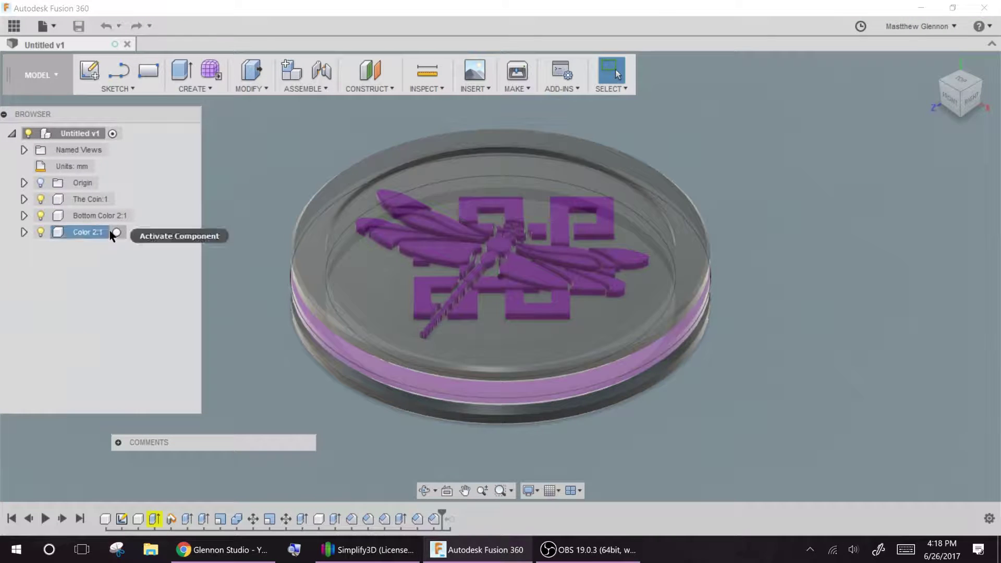
# Start a sketch on the coin's underside in The Coin, with the bodies and other components hidden.
pyautogui.click(119, 232)
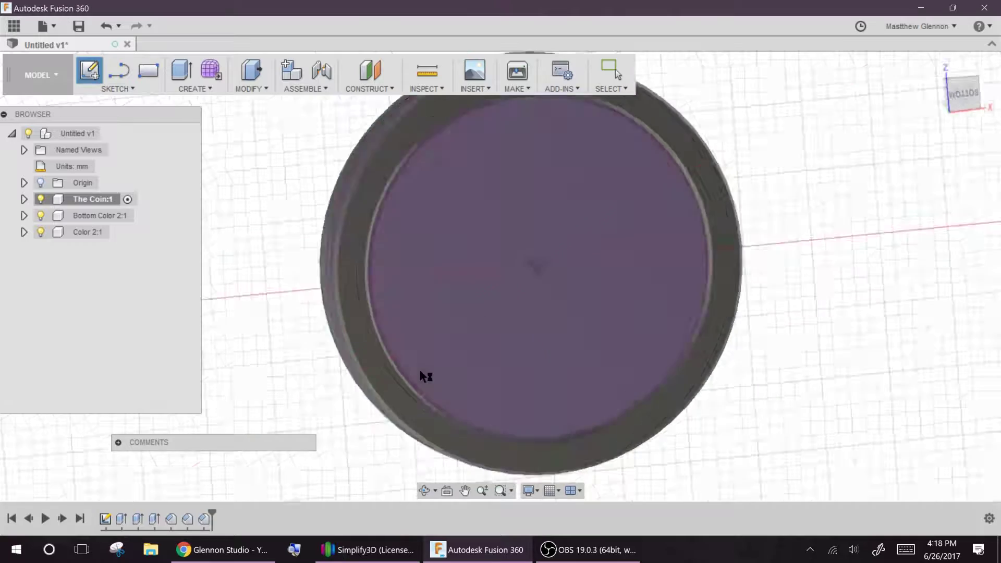
pyautogui.click(424, 376)
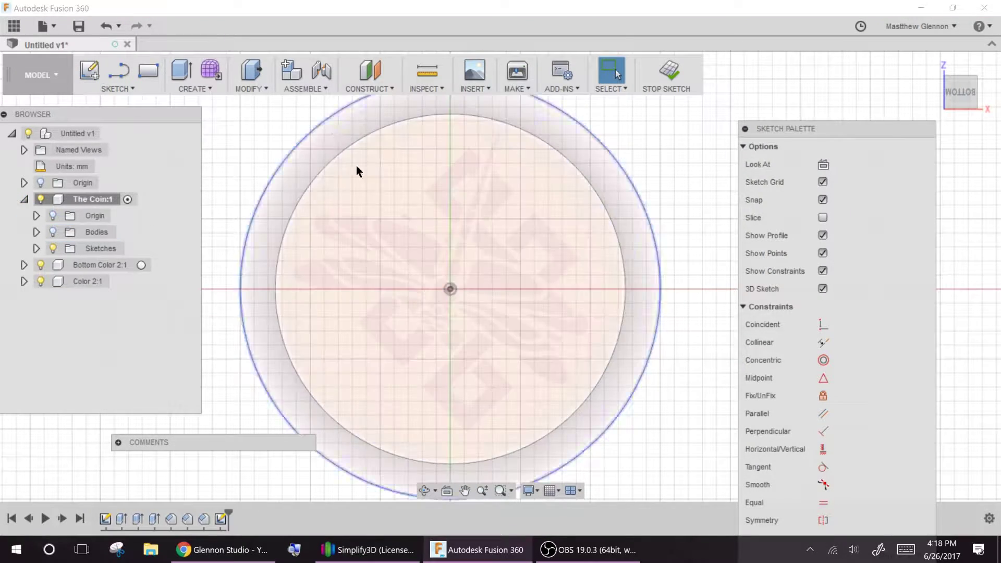
pyautogui.click(104, 90)
pyautogui.click(91, 311)
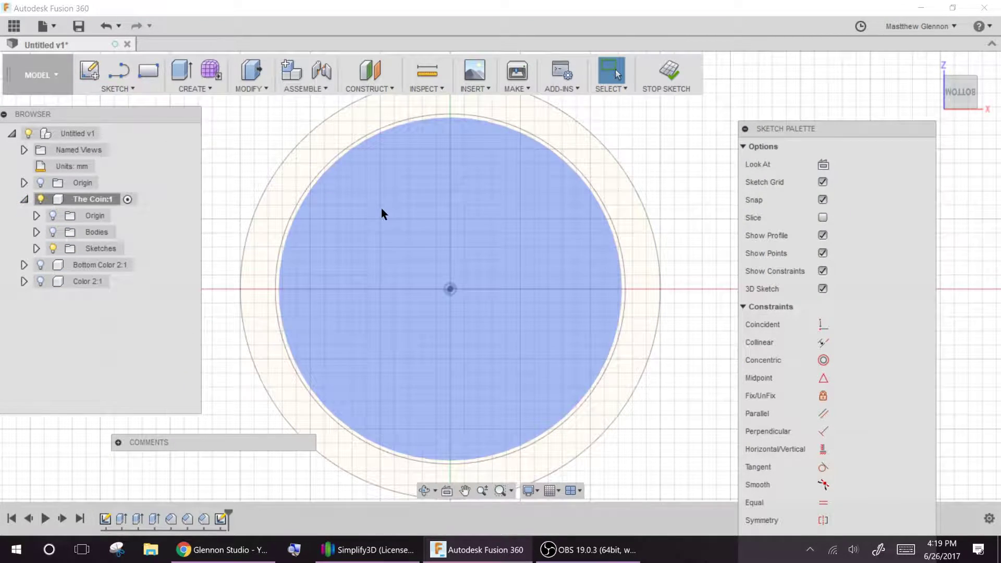
# Add the sketch text "youtube.com/c/GlennonStudioWellesley" at 10 mm height in Arial on the coin face.
pyautogui.write('stext')
pyautogui.press('Return')
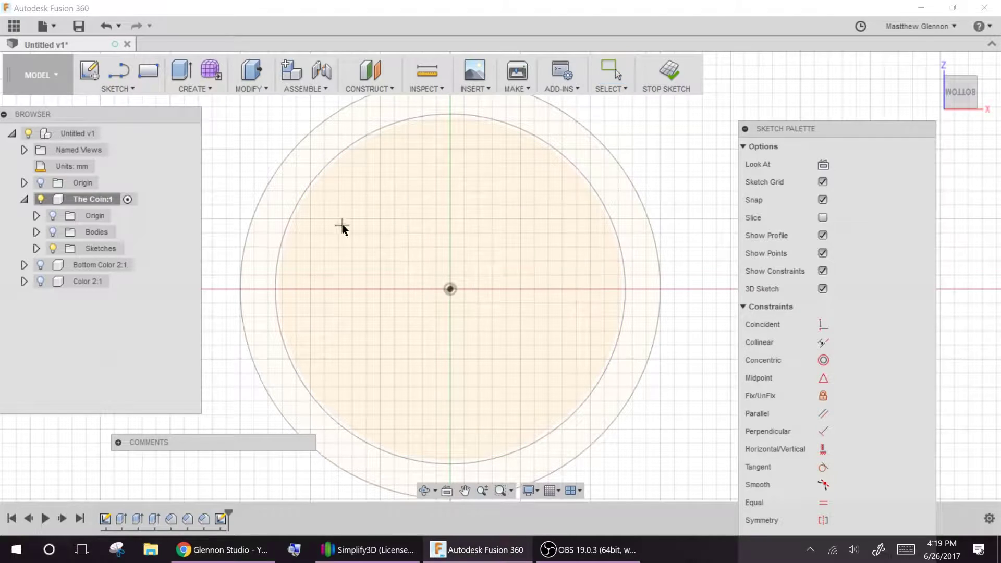
pyautogui.click(346, 219)
pyautogui.write('youtube.com/c/GlennonStudioWellesley')
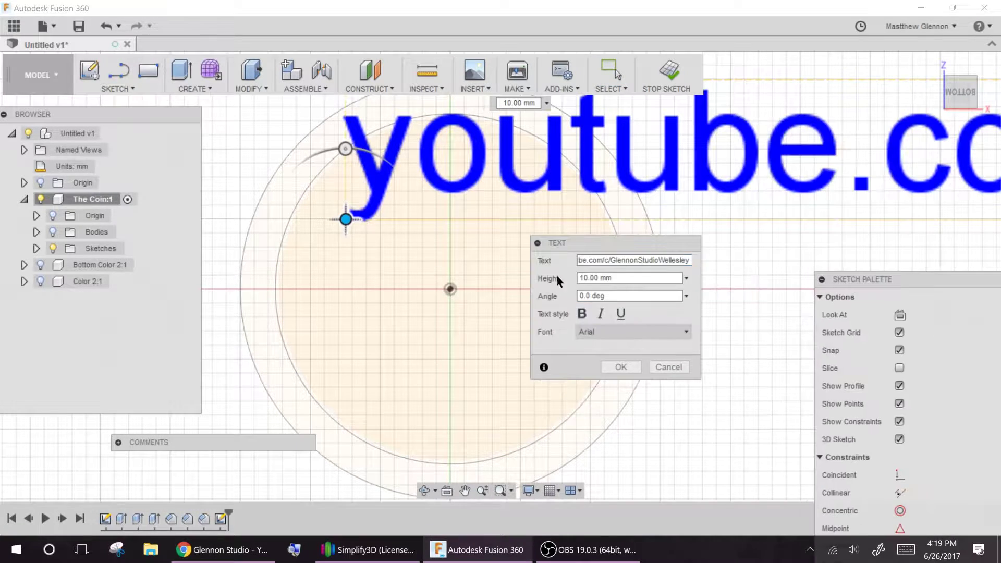
pyautogui.press('Return')
# Move the text off the coin, shorten it to "youtube.com" and set its font to Gill Sans Ultra Bold Condensed.
pyautogui.scroll(-6, 611, 195)
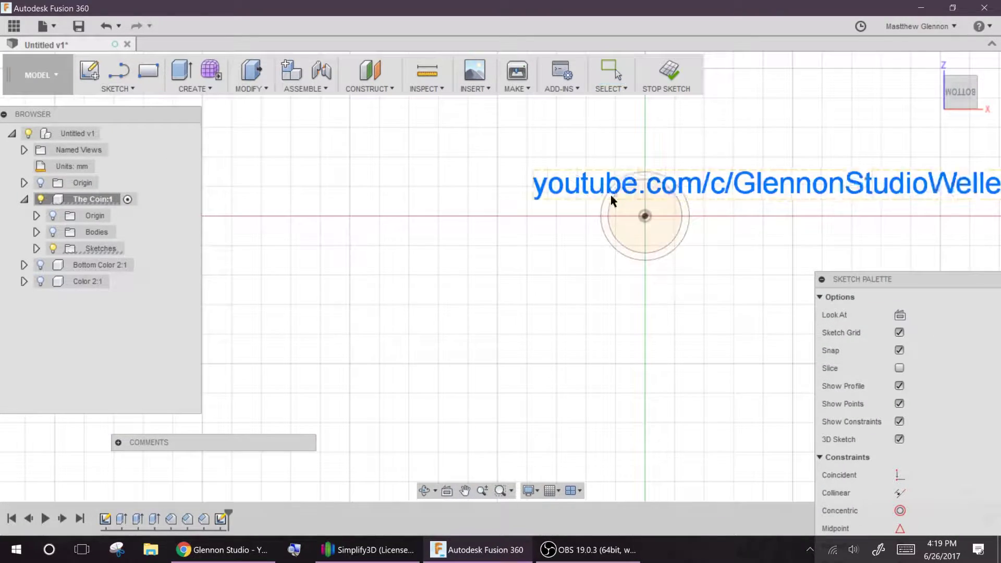
pyautogui.click(334, 455)
pyautogui.moveTo(367, 165); pyautogui.dragTo(296, 298)
pyautogui.doubleClick(314, 284)
pyautogui.click(658, 259)
pyautogui.click(620, 332)
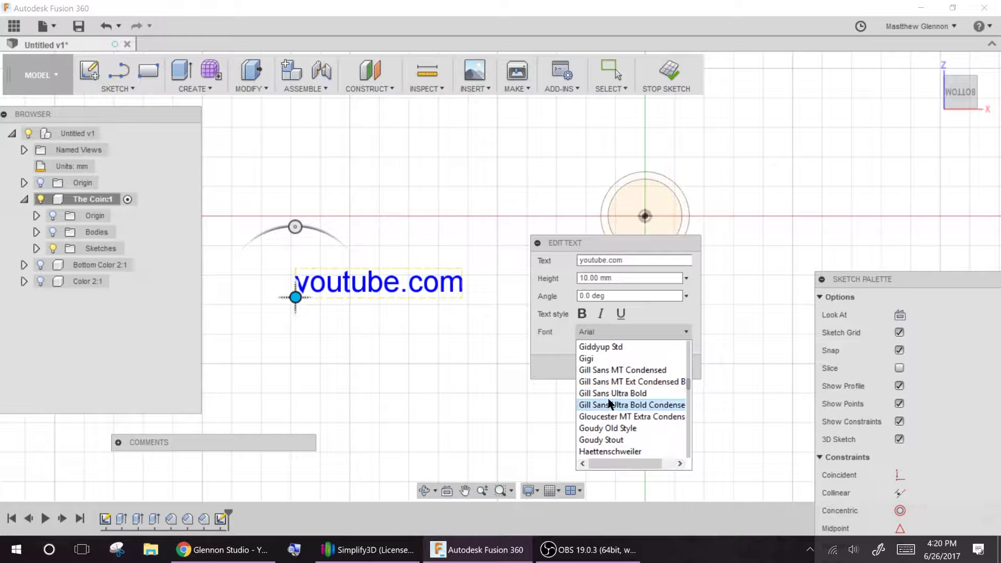
pyautogui.click(610, 404)
pyautogui.press('Return')
# Add a second 10 mm text reading "/c/GlennonStudioWellesley" below the first one.
pyautogui.rightClick(531, 216)
pyautogui.click(519, 177)
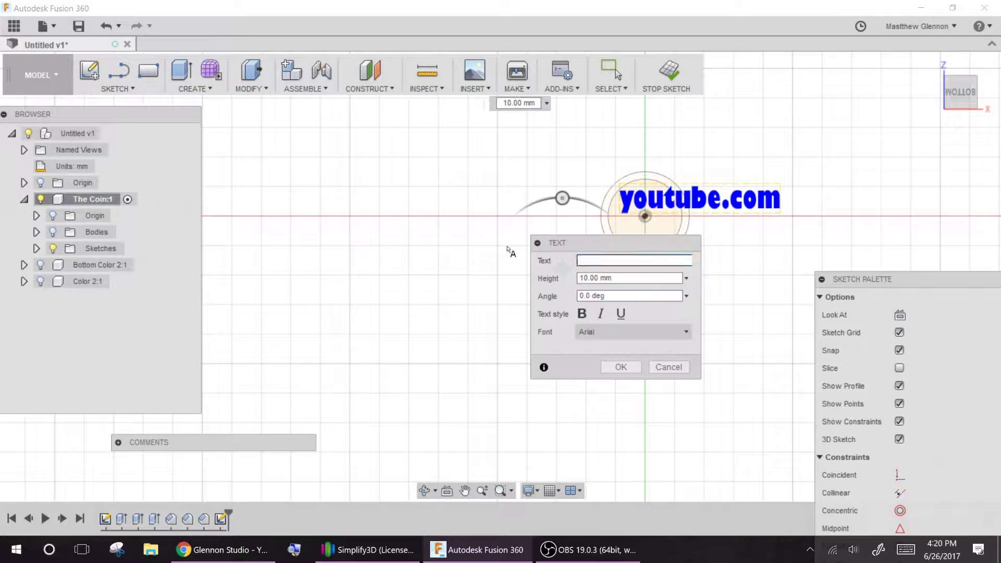
pyautogui.moveTo(617, 242); pyautogui.dragTo(455, 242)
pyautogui.press('Home')
pyautogui.write('/')
pyautogui.click(443, 330)
pyautogui.scroll(-10, 452, 371)
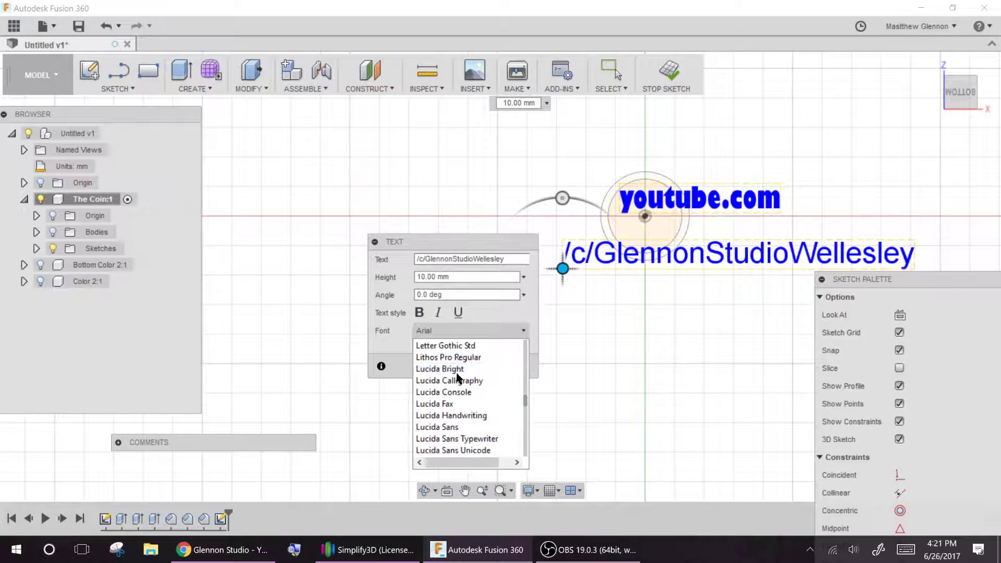
pyautogui.scroll(4, 488, 360)
# Change the second text to "Glennon Studio" and set its font to Gill Sans Ultra Bold.
pyautogui.click(499, 261)
pyautogui.press('BackSpace')
pyautogui.press('BackSpace')
pyautogui.press('BackSpace')
pyautogui.press('BackSpace')
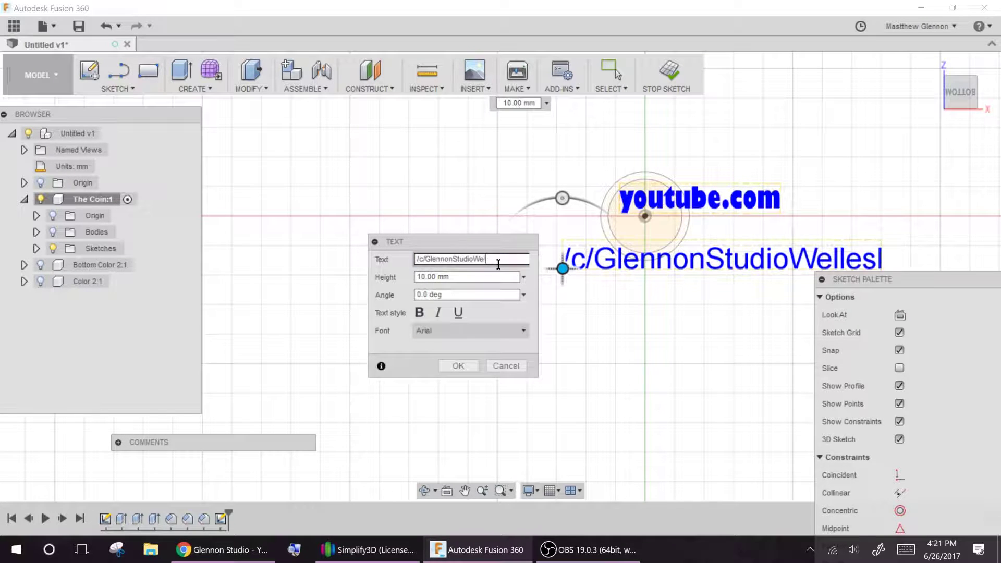
pyautogui.press('Delete')
pyautogui.click(434, 334)
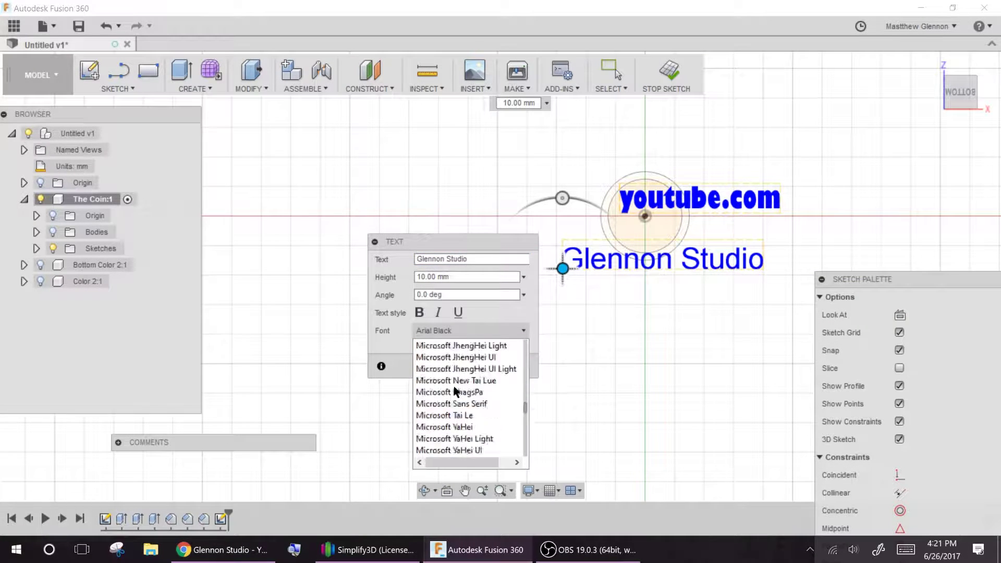
pyautogui.click(449, 357)
pyautogui.click(328, 349)
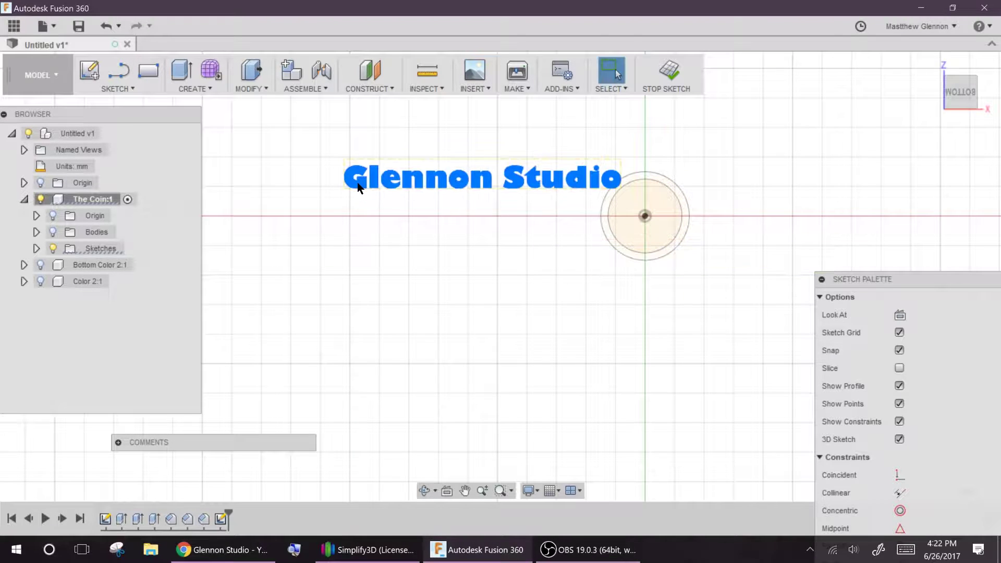
# Lower the "Glennon Studio" text and paste a copy of it directly below.
pyautogui.moveTo(387, 174); pyautogui.dragTo(381, 227)
pyautogui.rightClick(381, 228)
pyautogui.click(358, 371)
pyautogui.rightClick(362, 302)
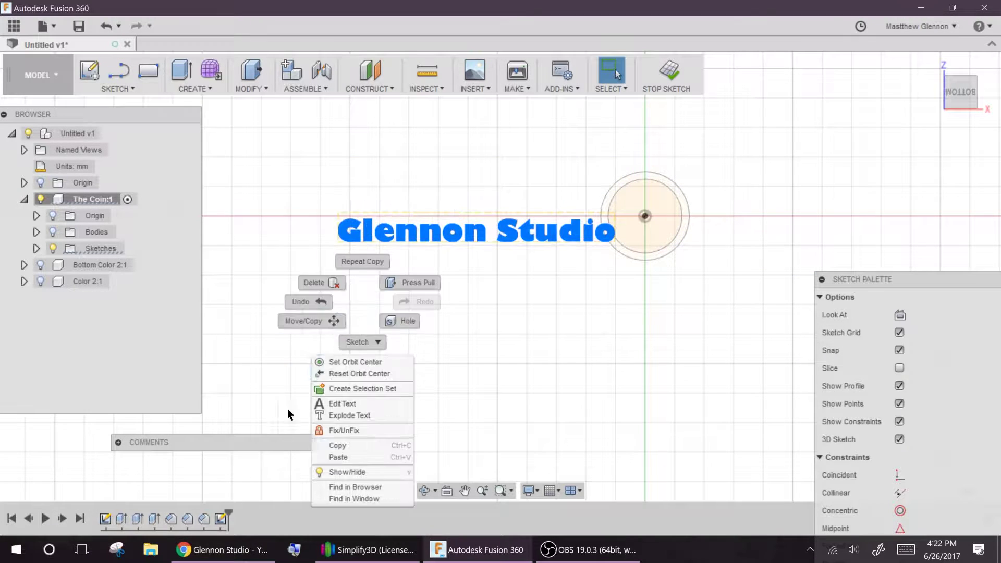
pyautogui.click(338, 456)
pyautogui.moveTo(477, 265); pyautogui.dragTo(477, 323)
pyautogui.click(332, 439)
# Edit the lower text copy to read only "Studio".
pyautogui.doubleClick(429, 293)
pyautogui.tripleClick(317, 240)
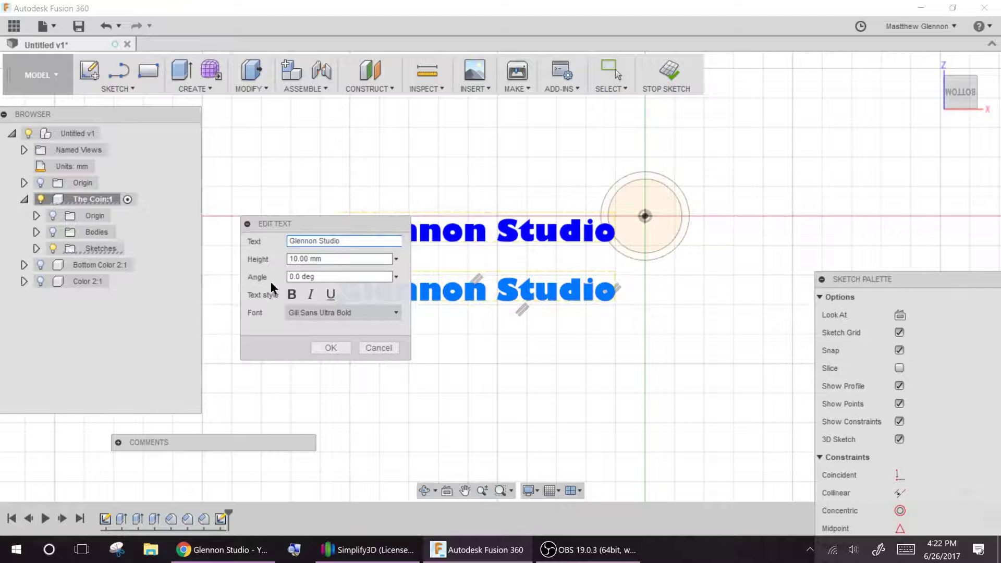
pyautogui.press('BackSpace')
pyautogui.press('BackSpace')
pyautogui.press('BackSpace')
pyautogui.press('BackSpace')
pyautogui.press('BackSpace')
pyautogui.press('BackSpace')
pyautogui.press('BackSpace')
pyautogui.press('BackSpace')
pyautogui.click(331, 348)
# Shorten the upper text to the studio name's first word.
pyautogui.doubleClick(474, 233)
pyautogui.press('BackSpace')
pyautogui.press('BackSpace')
pyautogui.press('BackSpace')
pyautogui.press('BackSpace')
pyautogui.press('BackSpace')
pyautogui.press('BackSpace')
pyautogui.press('BackSpace')
pyautogui.click(331, 348)
# Stack the two words closely and move them together over the coin.
pyautogui.moveTo(390, 239); pyautogui.dragTo(368, 266)
pyautogui.moveTo(313, 224); pyautogui.dragTo(485, 318)
pyautogui.moveTo(375, 264); pyautogui.dragTo(574, 201)
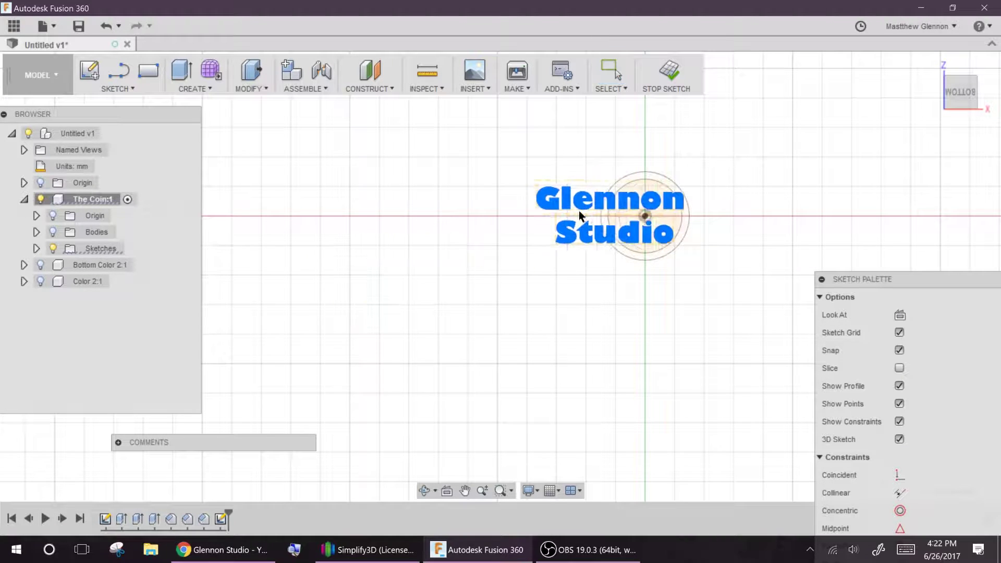
pyautogui.press('s')
pyautogui.click(451, 237)
pyautogui.click(305, 260)
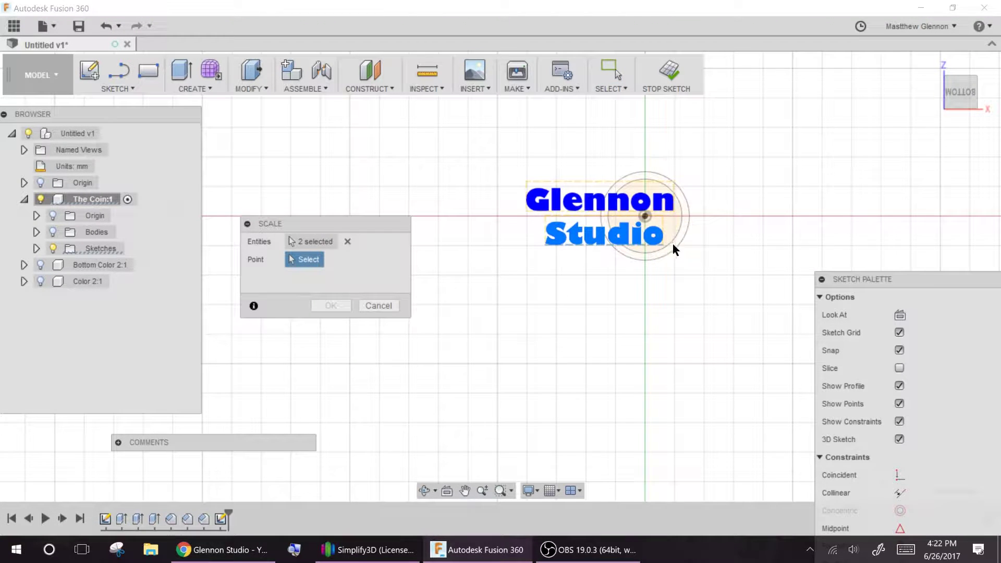
pyautogui.scroll(5, 620, 245)
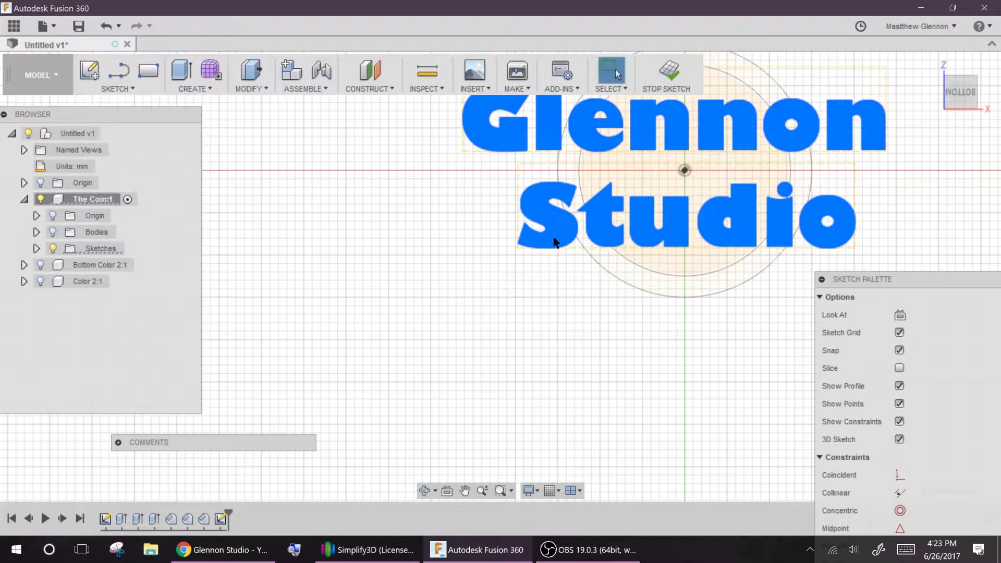
pyautogui.click(685, 170)
pyautogui.scroll(-3, 562, 231)
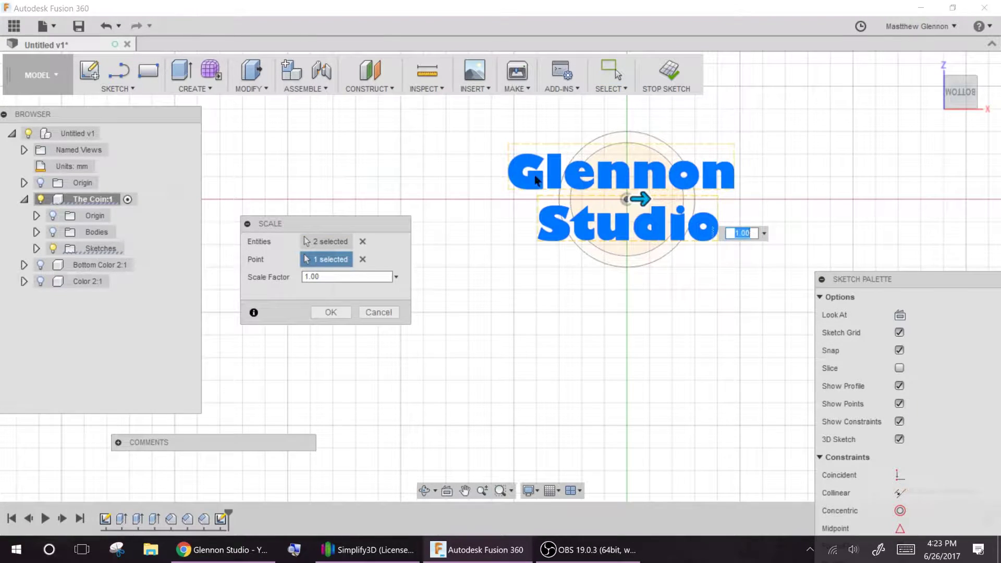
pyautogui.press('Escape')
pyautogui.moveTo(553, 219)
pyautogui.mouseDown()
pyautogui.moveTo(556, 264)
pyautogui.moveTo(551, 215)
pyautogui.mouseUp()
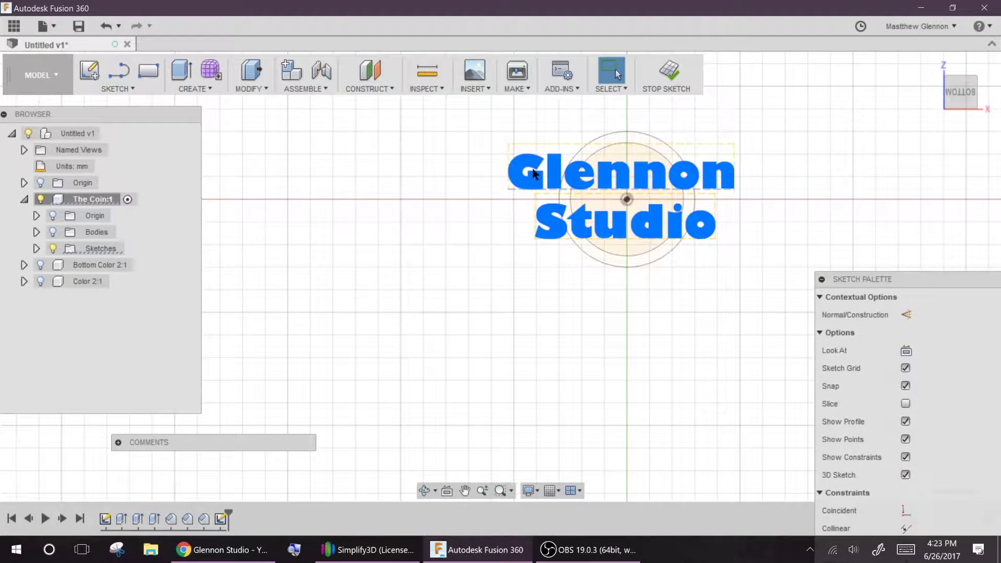
pyautogui.write('ssca')
pyautogui.click(574, 265)
pyautogui.click(307, 259)
pyautogui.click(627, 200)
pyautogui.moveTo(638, 199)
pyautogui.mouseDown()
pyautogui.moveTo(607, 200)
pyautogui.moveTo(659, 199)
pyautogui.mouseUp()
pyautogui.click(327, 242)
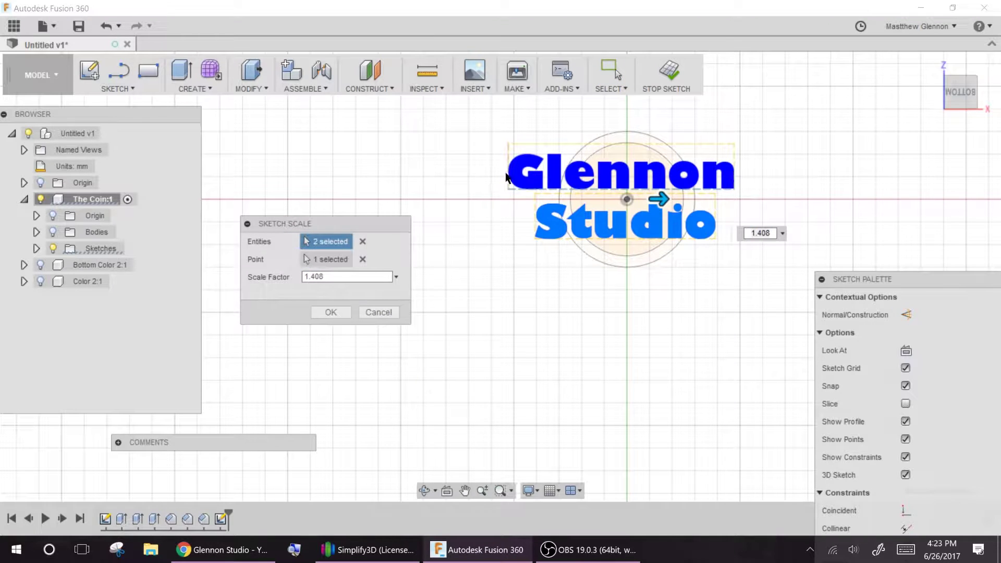
pyautogui.press('Escape')
# Set the upper word's text height to 4 mm and position it over the upper half of the coin.
pyautogui.doubleClick(530, 183)
pyautogui.moveTo(340, 260); pyautogui.dragTo(251, 259)
pyautogui.write('1')
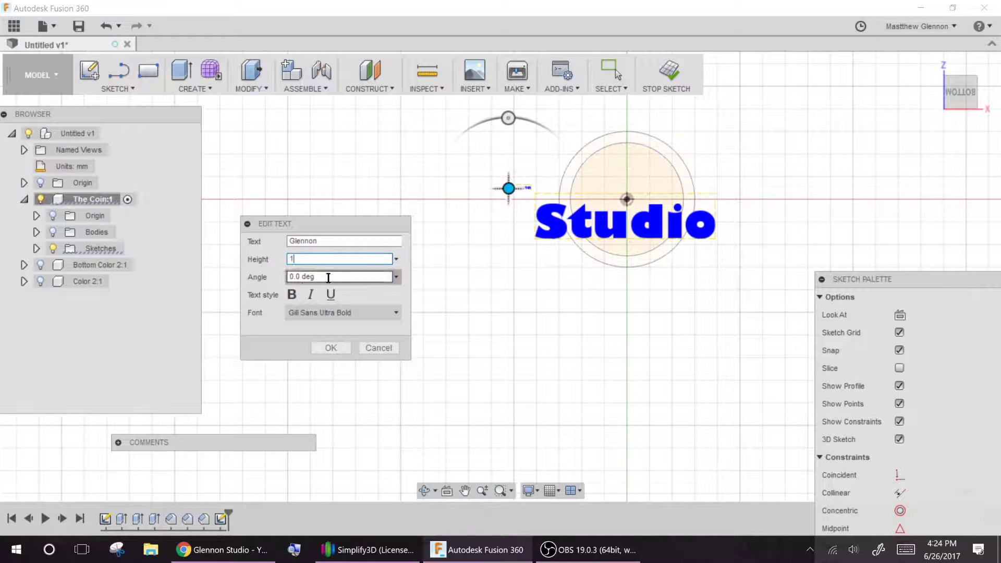
pyautogui.doubleClick(318, 259)
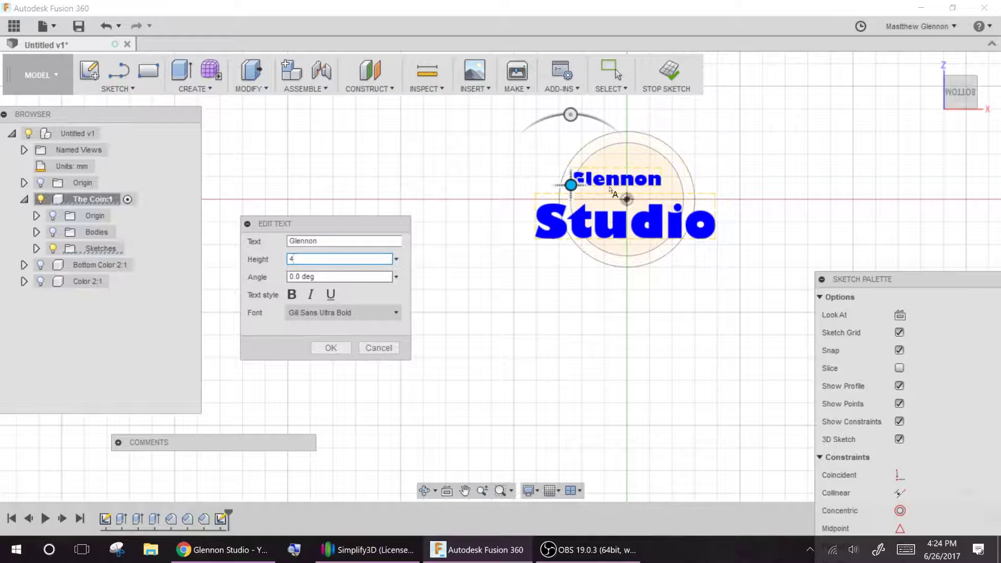
pyautogui.moveTo(571, 185); pyautogui.dragTo(586, 191)
pyautogui.click(321, 352)
# Set the "Studio" text height to 4 mm and move the word directly beneath the upper word.
pyautogui.doubleClick(605, 224)
pyautogui.moveTo(340, 260); pyautogui.dragTo(256, 259)
pyautogui.write('4')
pyautogui.click(331, 349)
pyautogui.moveTo(580, 226); pyautogui.dragTo(620, 219)
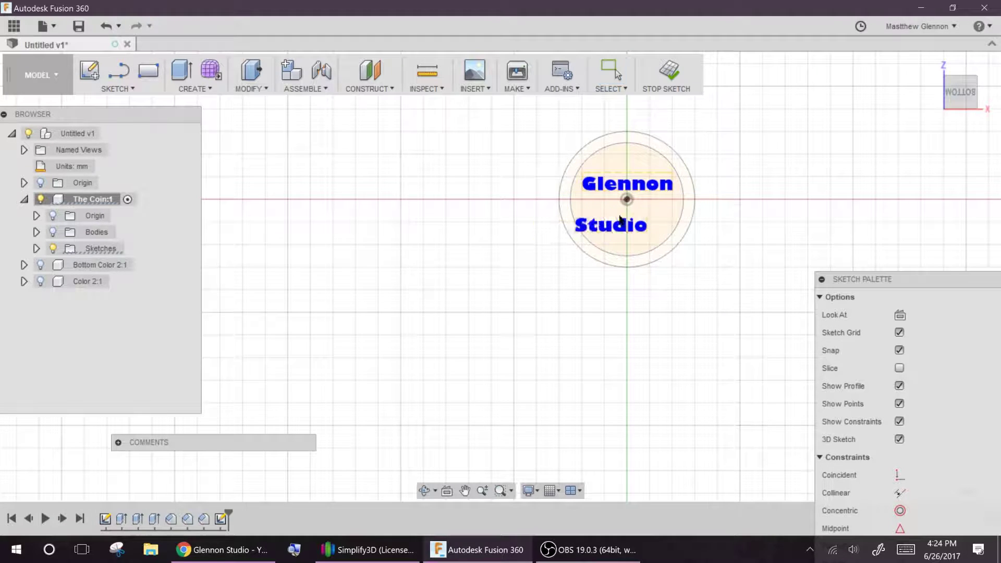
pyautogui.scroll(4, 601, 190)
pyautogui.moveTo(601, 191)
pyautogui.mouseDown(button='middle')
pyautogui.moveTo(422, 250)
pyautogui.moveTo(487, 269)
pyautogui.mouseUp(button='middle')
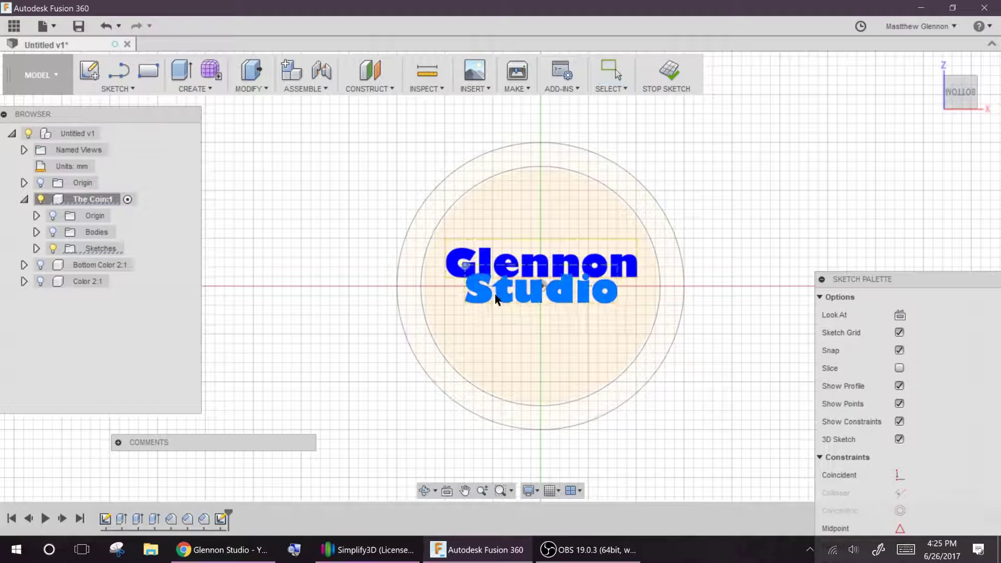
pyautogui.press('super')
pyautogui.click(366, 157)
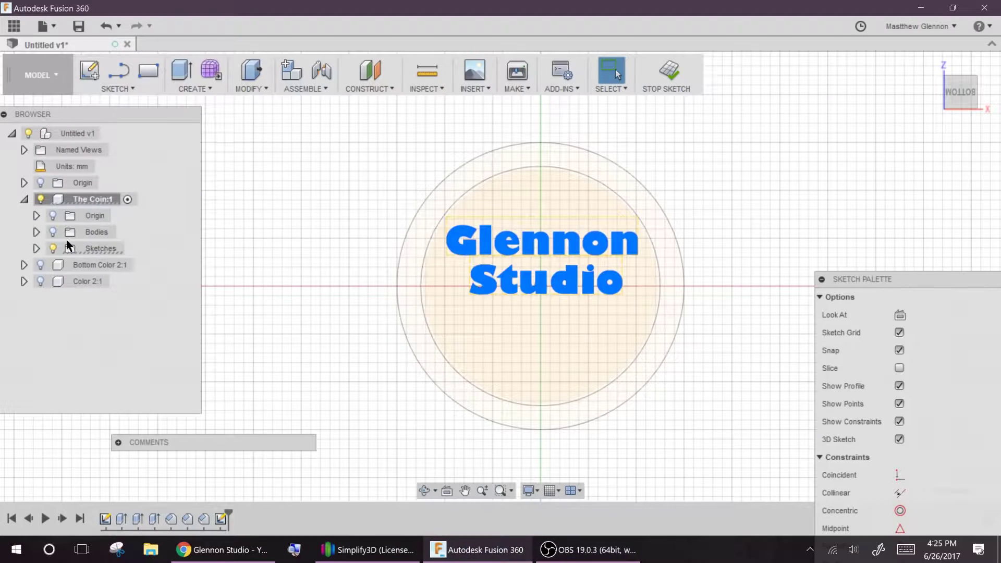
pyautogui.press('s')
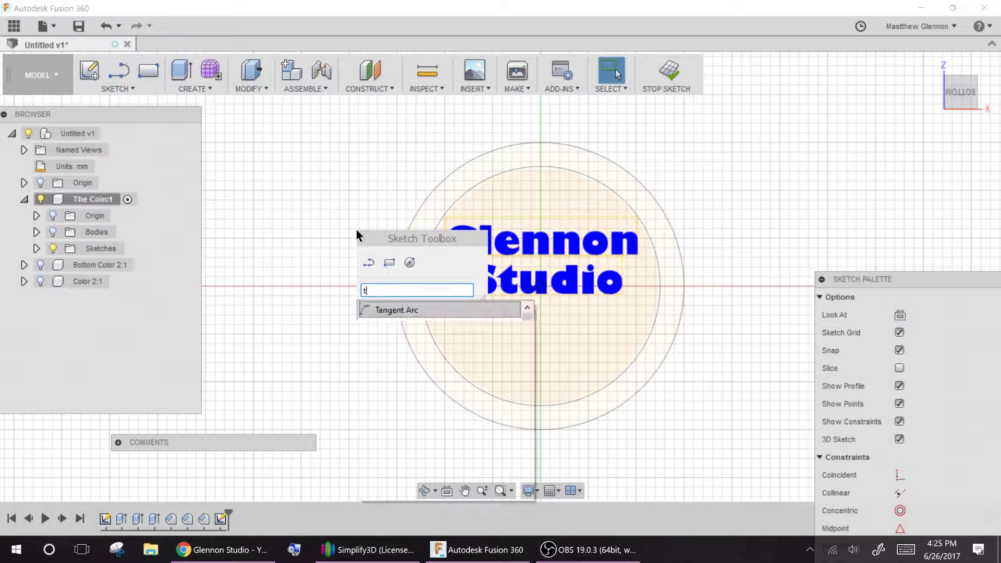
pyautogui.click(464, 333)
pyautogui.write('@GlennonStudio')
pyautogui.press('Tab')
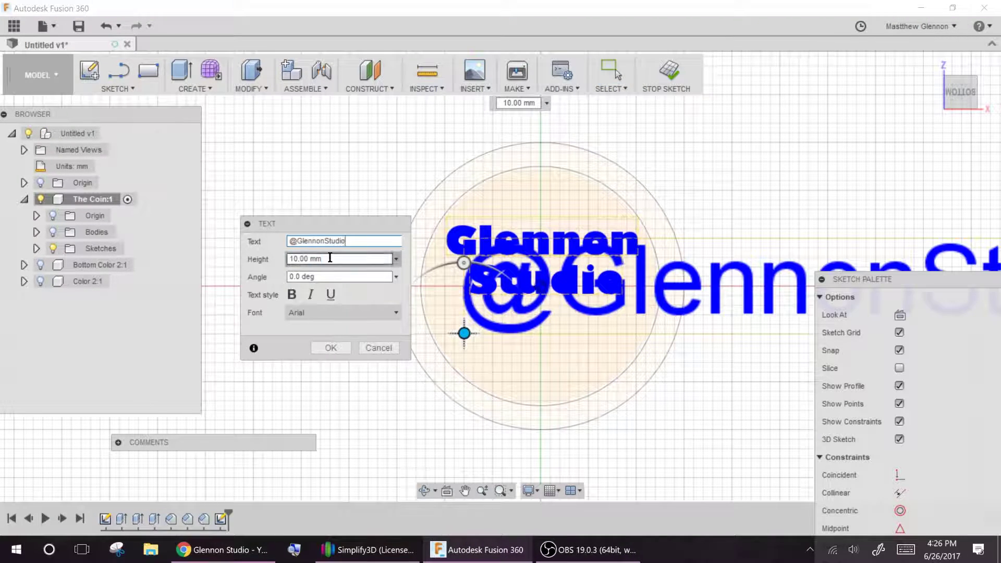
pyautogui.write('4')
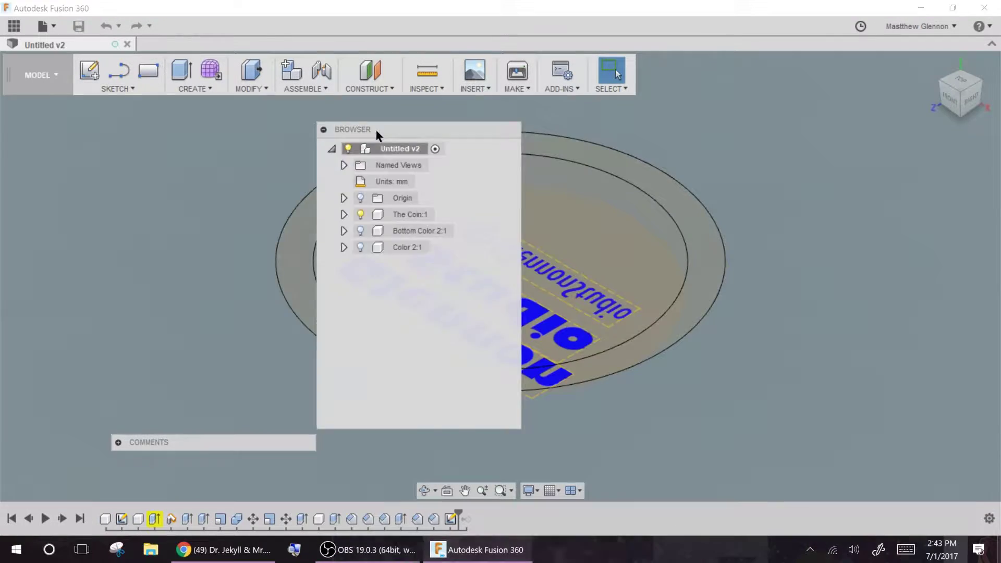
# Move the component browser clear of the coin and show the Bottom Color 2 and Color 2 components.
pyautogui.moveTo(376, 130); pyautogui.dragTo(219, 355)
pyautogui.keyDown('shift'); pyautogui.moveTo(219, 355); pyautogui.dragTo(168, 298, button='middle'); pyautogui.keyUp('shift')
pyautogui.click(95, 203)
pyautogui.keyDown('shift'); pyautogui.moveTo(211, 230); pyautogui.dragTo(230, 214, button='middle'); pyautogui.keyUp('shift')
pyautogui.click(13, 219)
pyautogui.click(13, 235)
pyautogui.click(82, 136)
pyautogui.press('Escape')
pyautogui.click(51, 153)
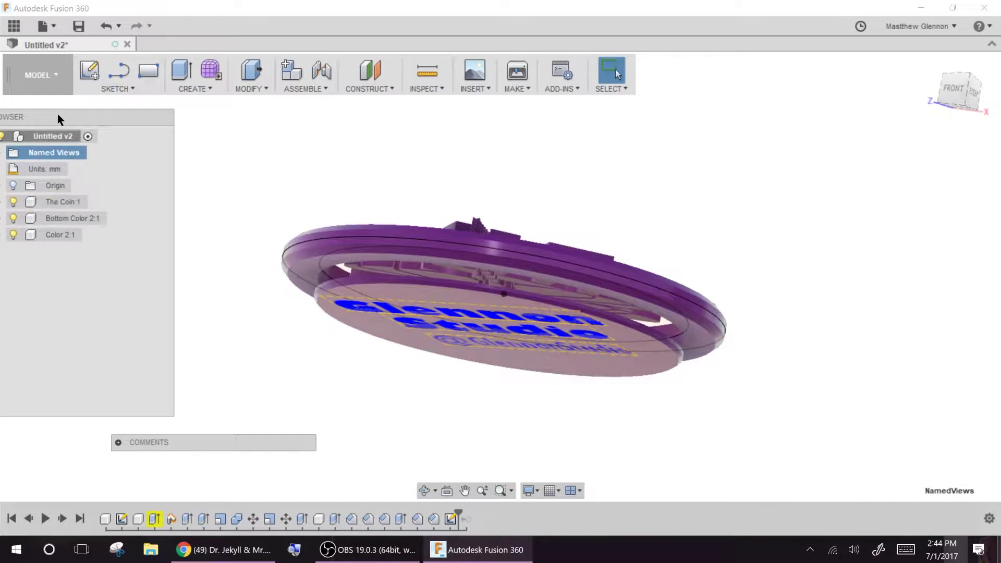
pyautogui.moveTo(57, 118); pyautogui.dragTo(123, 113)
# Move the Bottom Color 2 component 1 mm along Z.
pyautogui.keyDown('shift'); pyautogui.moveTo(375, 157); pyautogui.dragTo(418, 313, button='middle'); pyautogui.keyUp('shift')
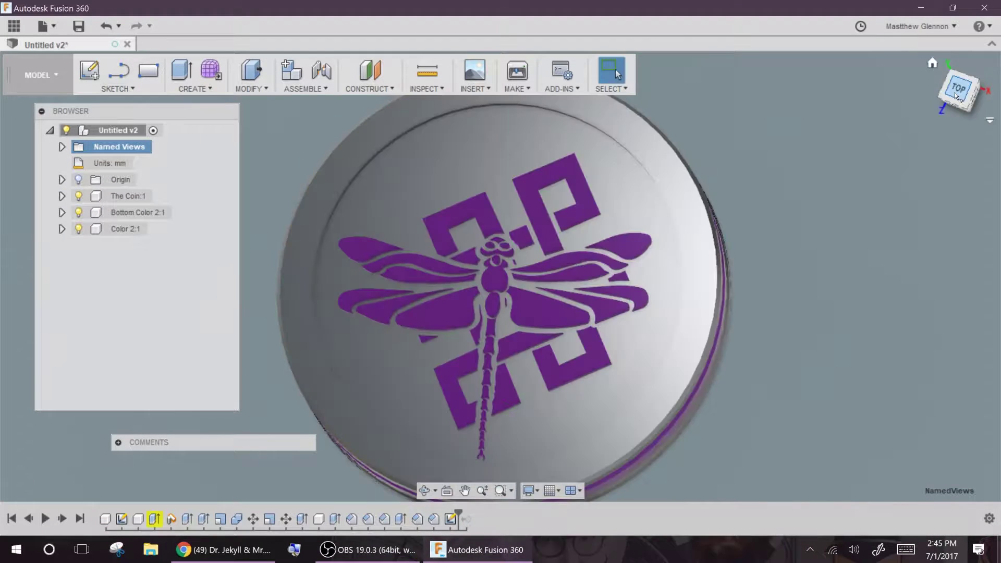
pyautogui.click(960, 93)
pyautogui.click(125, 229)
pyautogui.click(124, 211)
pyautogui.write('m1')
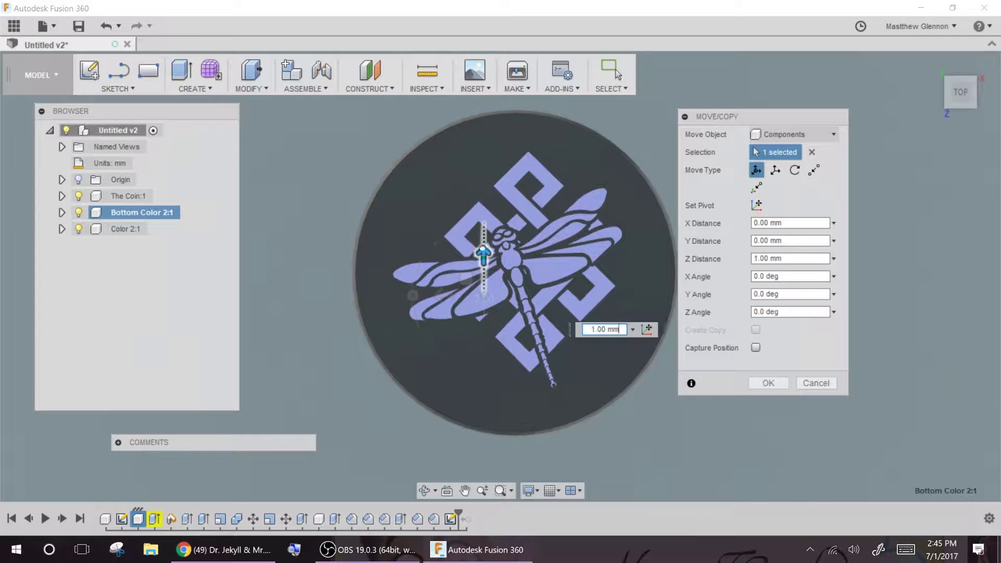
pyautogui.press('Return')
pyautogui.keyDown('shift'); pyautogui.moveTo(376, 234); pyautogui.dragTo(328, 338, button='middle'); pyautogui.keyUp('shift')
pyautogui.keyDown('shift'); pyautogui.moveTo(344, 180); pyautogui.dragTo(308, 239, button='middle'); pyautogui.keyUp('shift')
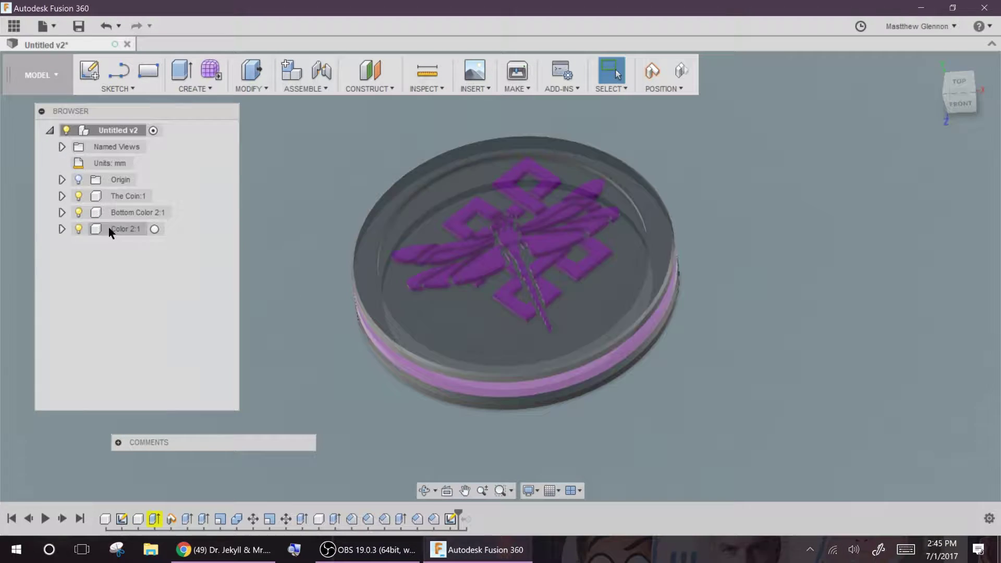
# List the sketches of The Coin component and hide the Color 2 component.
pyautogui.click(62, 229)
pyautogui.click(62, 229)
pyautogui.click(62, 196)
pyautogui.click(91, 229)
pyautogui.click(91, 229)
pyautogui.moveTo(292, 373)
pyautogui.keyDown('shift'); pyautogui.mouseDown(button='middle')
pyautogui.moveTo(304, 249)
pyautogui.moveTo(294, 253)
pyautogui.mouseUp(button='middle'); pyautogui.keyUp('shift')
pyautogui.click(140, 246)
pyautogui.click(74, 245)
pyautogui.click(78, 294)
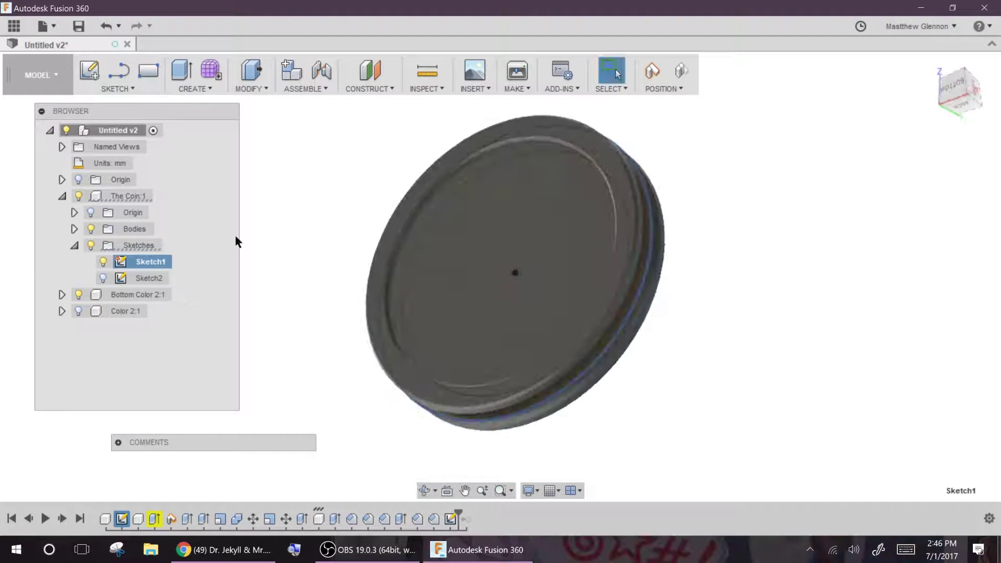
# Hide Sketch1 of the coin and select Sketch2 with the underside lettering.
pyautogui.keyDown('shift'); pyautogui.moveTo(255, 237); pyautogui.dragTo(287, 219, button='middle'); pyautogui.keyUp('shift')
pyautogui.click(103, 262)
pyautogui.click(149, 278)
pyautogui.moveTo(324, 172)
pyautogui.keyDown('shift'); pyautogui.mouseDown(button='middle')
pyautogui.moveTo(288, 168)
pyautogui.moveTo(284, 209)
pyautogui.mouseUp(button='middle'); pyautogui.keyUp('shift')
# Switch to Adobe Illustrator and create a new blank document.
pyautogui.click(16, 550)
pyautogui.click(559, 116)
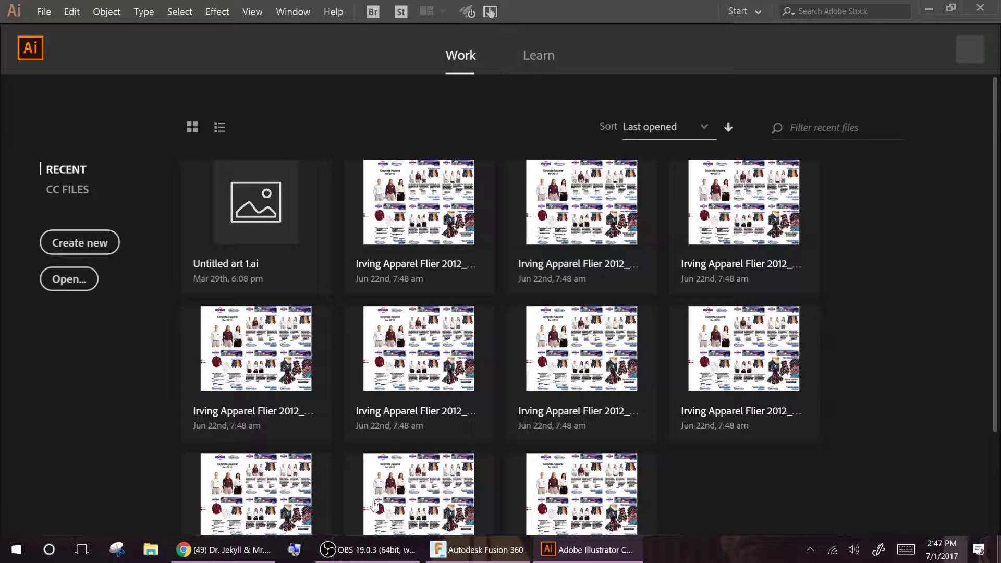
pyautogui.click(81, 244)
pyautogui.click(792, 504)
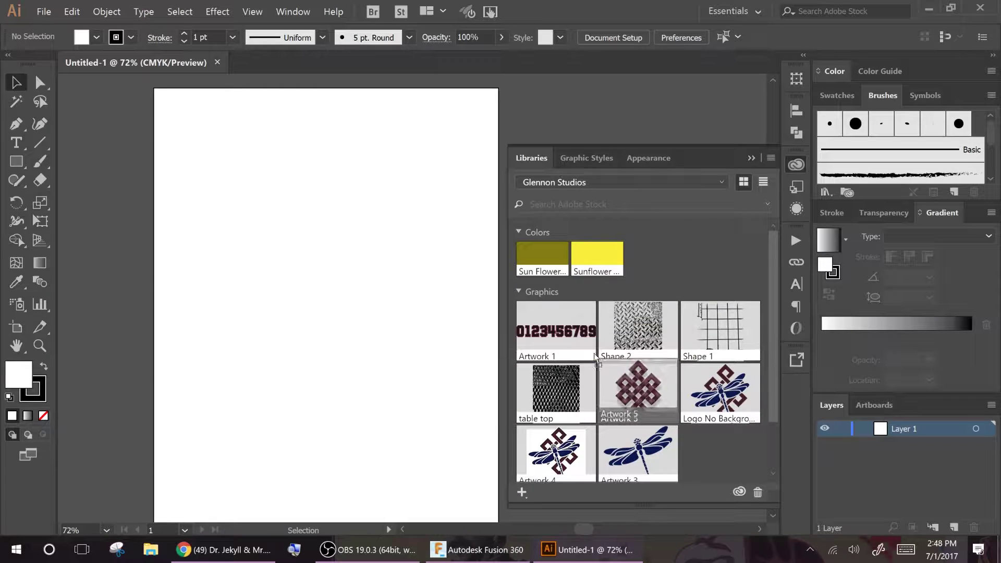
pyautogui.moveTo(638, 391); pyautogui.dragTo(365, 326)
pyautogui.click(455, 119)
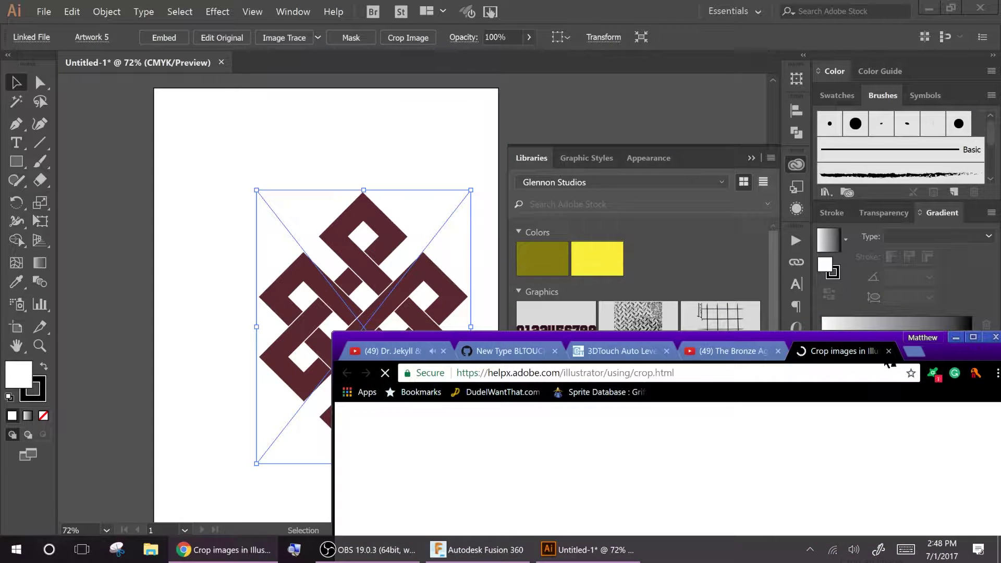
pyautogui.click(883, 352)
pyautogui.moveTo(363, 235); pyautogui.dragTo(335, 159)
pyautogui.press('Delete')
# Open the Artwork 5 library graphic, copy the whole knot and paste it onto the new document's page.
pyautogui.doubleClick(638, 391)
pyautogui.hotkey('ctrl', 'a')
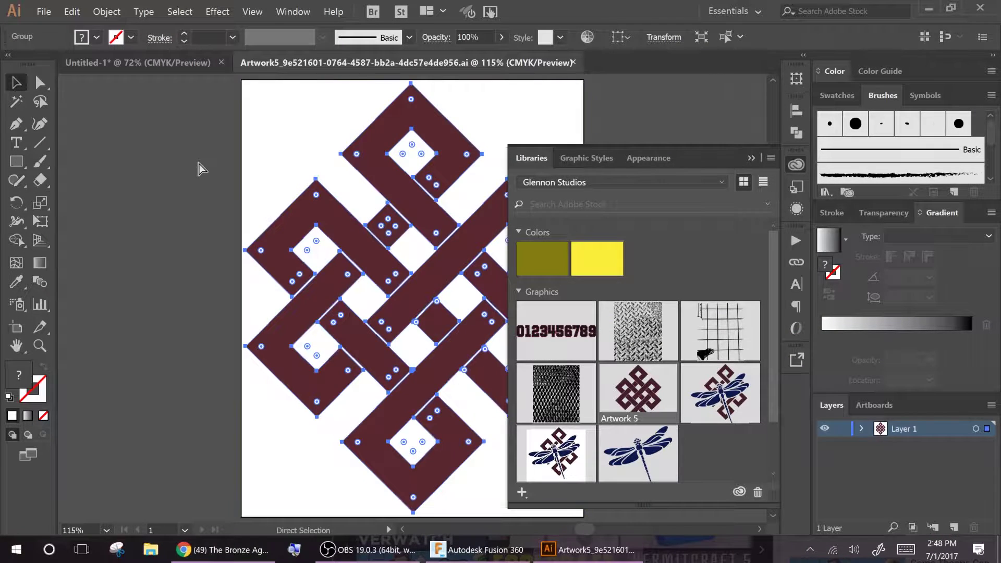
pyautogui.hotkey('ctrl', 'c')
pyautogui.click(138, 62)
pyautogui.hotkey('ctrl', 'v')
pyautogui.moveTo(436, 329); pyautogui.dragTo(313, 326)
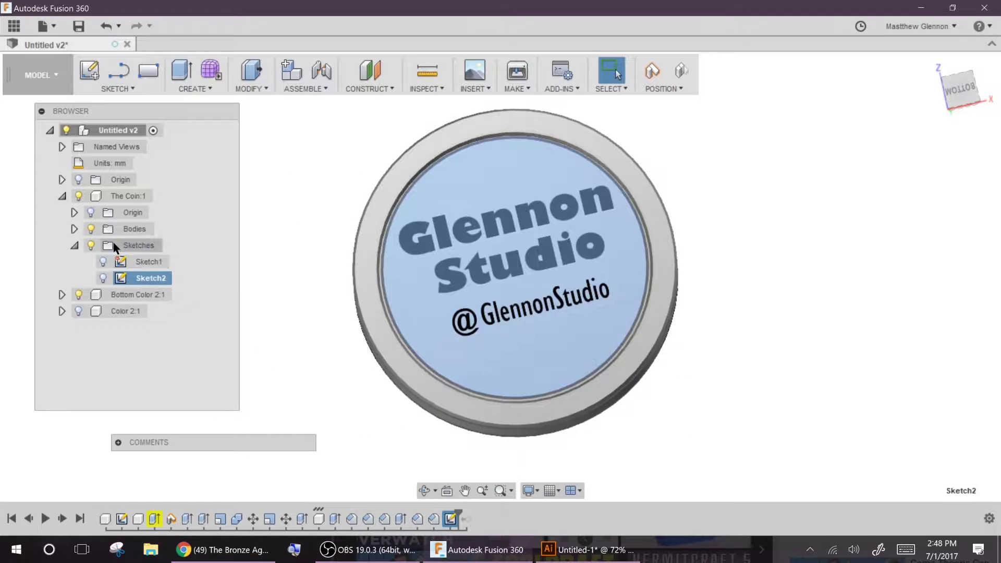
# Switch to Fusion 360 and open Sketch2 with the underside lettering for editing.
pyautogui.doubleClick(130, 279)
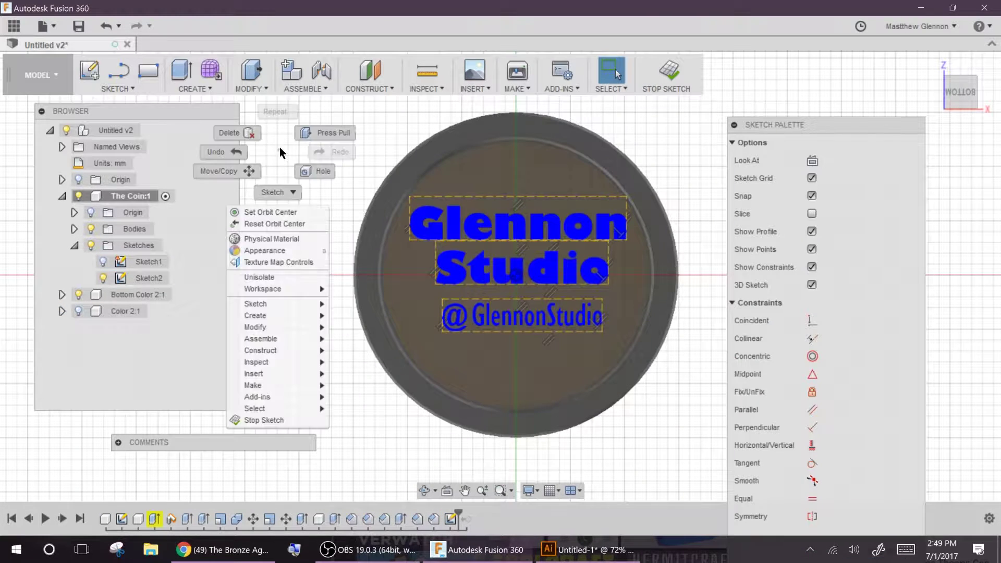
pyautogui.rightClick(308, 153)
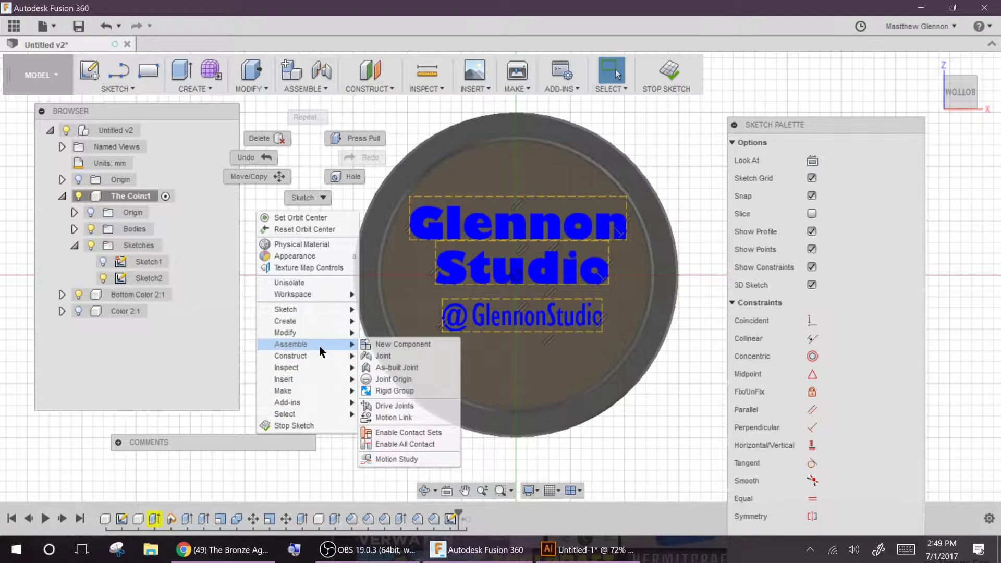
pyautogui.moveTo(341, 313)
pyautogui.press('Escape')
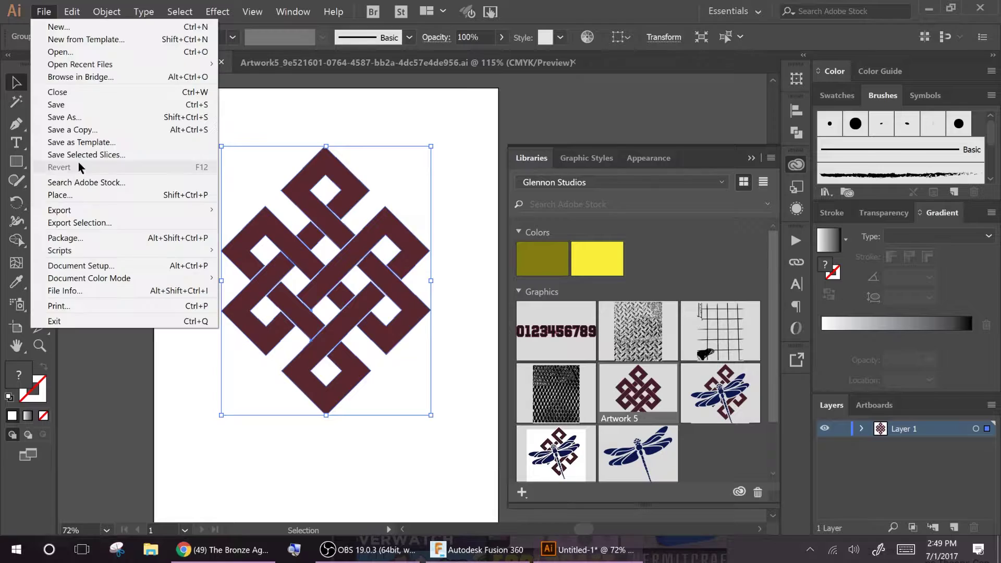
# Switch to Illustrator and export the knot to the Desktop as an SVG with Internal CSS styling and a name beginning "Back of".
pyautogui.click(245, 219)
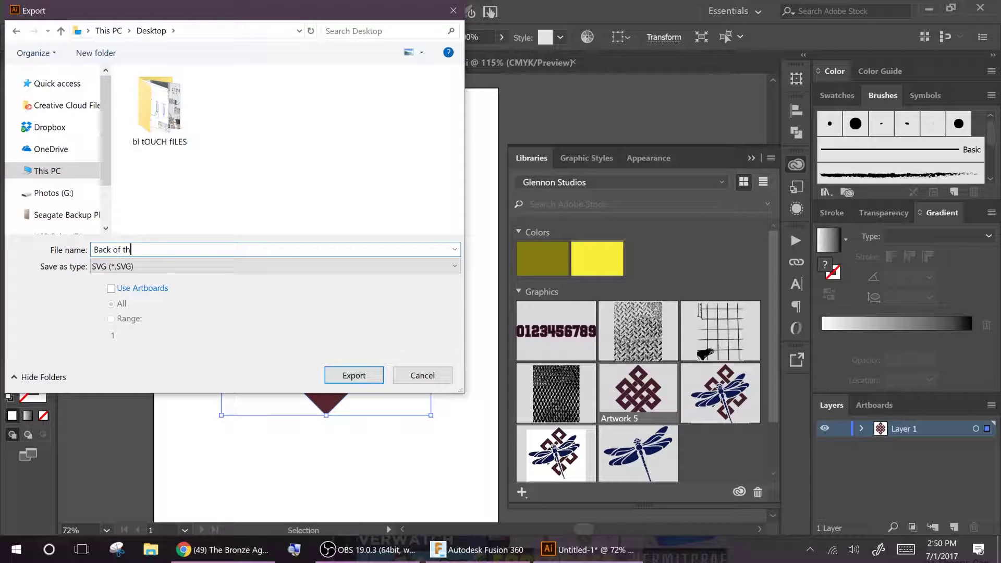
pyautogui.write('Back of th')
pyautogui.press('Return')
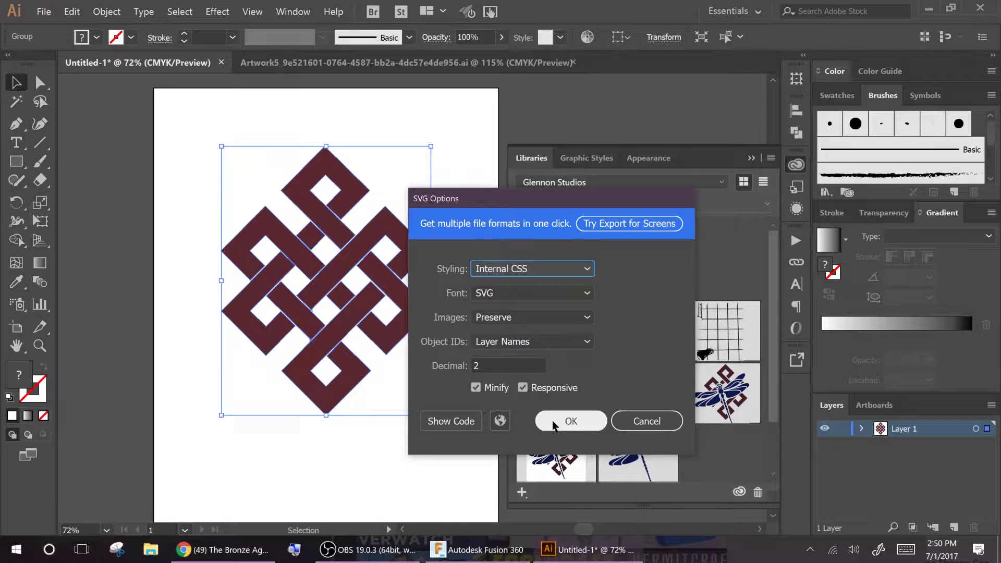
pyautogui.click(571, 420)
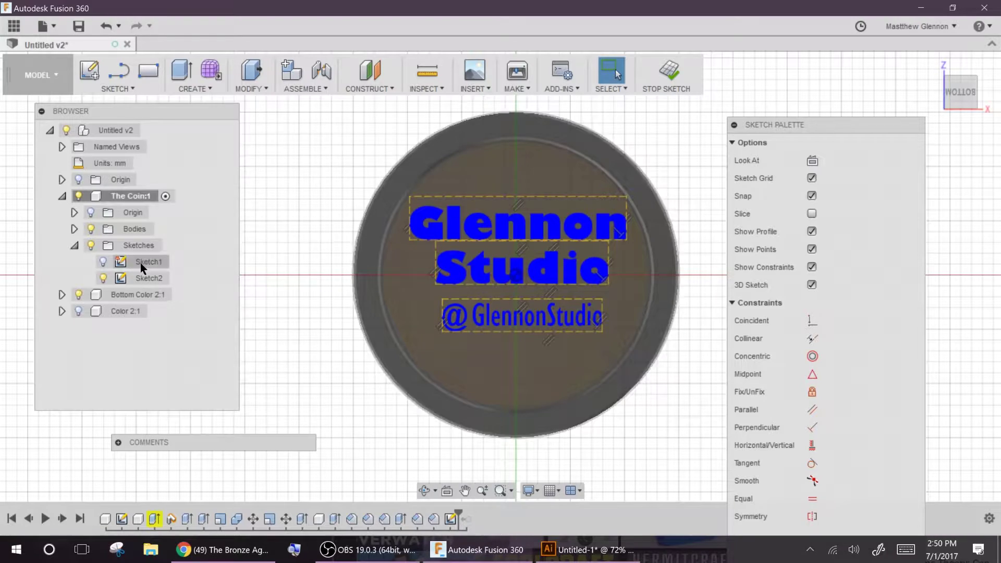
# Switch to Fusion 360 and insert the exported knot SVG into the underside sketch, shifted down from the coin's centre.
pyautogui.rightClick(261, 183)
pyautogui.moveTo(292, 385)
pyautogui.click(365, 423)
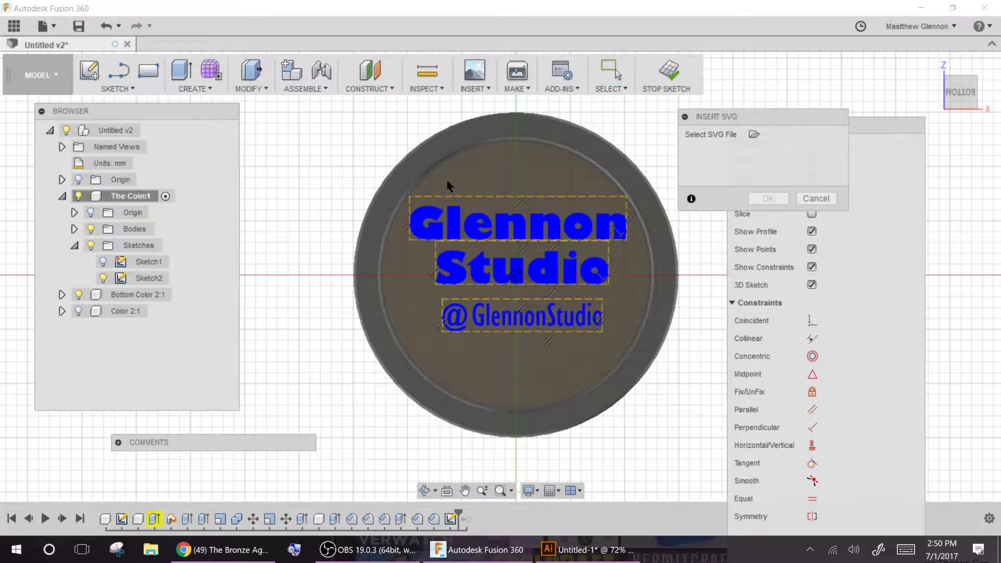
pyautogui.click(754, 134)
pyautogui.click(547, 221)
pyautogui.click(771, 417)
pyautogui.moveTo(514, 320); pyautogui.dragTo(513, 450)
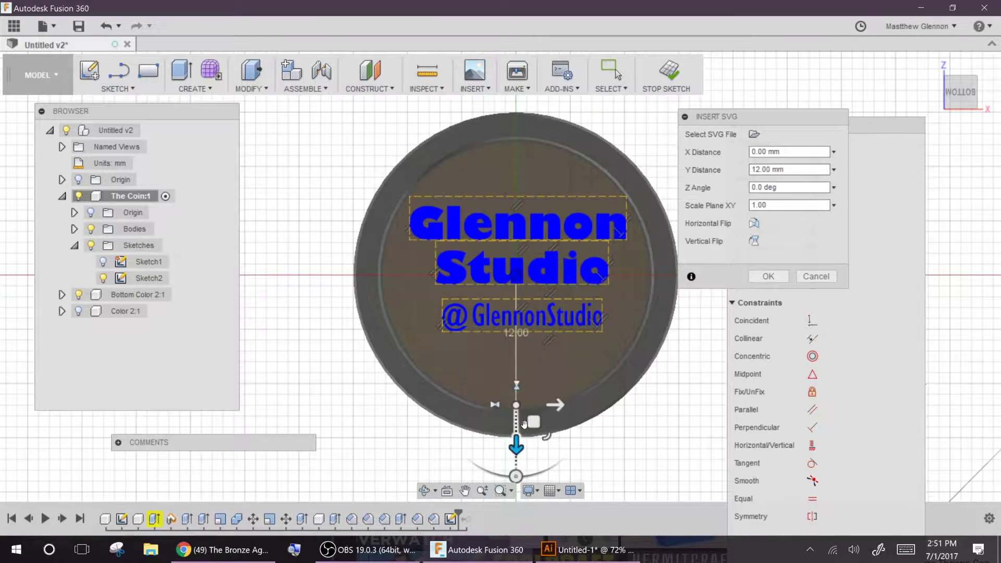
pyautogui.moveTo(288, 463); pyautogui.dragTo(288, 377)
pyautogui.scroll(1, 312, 269)
pyautogui.scroll(-3, 312, 268)
pyautogui.press('Return')
pyautogui.scroll(-8, 296, 292)
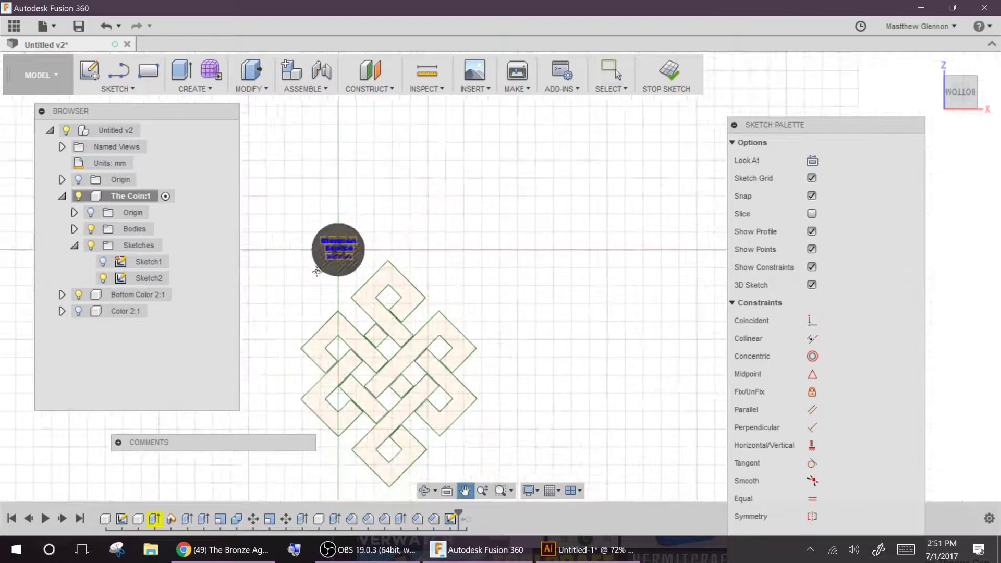
pyautogui.moveTo(306, 291); pyautogui.dragTo(389, 203, button='middle')
pyautogui.scroll(3, 389, 202)
pyautogui.click(467, 261)
pyautogui.scroll(3, 474, 219)
pyautogui.click(125, 77)
pyautogui.press('Escape')
# Select the imported knot's outlines and convert them to construction lines.
pyautogui.scroll(-5, 320, 294)
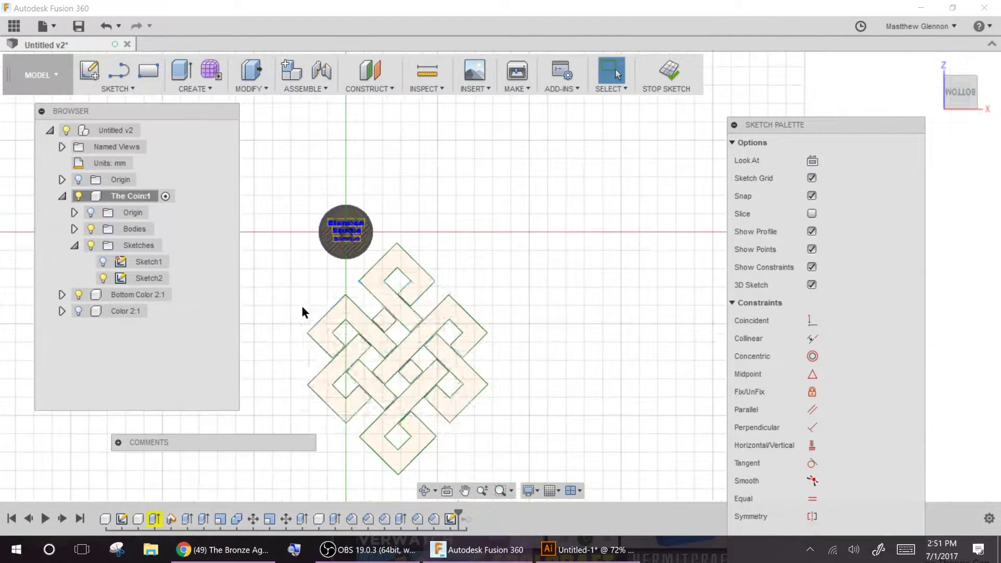
pyautogui.click(389, 466)
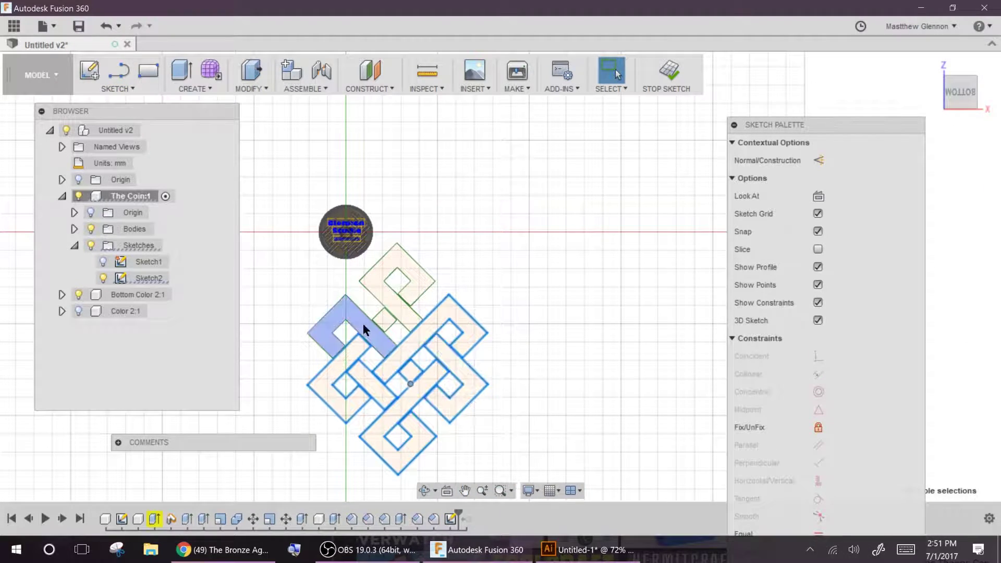
pyautogui.click(337, 376)
# Trace the outer diamond edges of the knot's top loop with the Line tool.
pyautogui.scroll(5, 323, 302)
pyautogui.click(120, 71)
pyautogui.click(416, 247)
pyautogui.click(515, 150)
pyautogui.click(614, 247)
pyautogui.click(514, 150)
pyautogui.scroll(3, 503, 226)
pyautogui.click(550, 312)
# Continue the line trace around the top loop's inner square and down the strip's long inner edge.
pyautogui.click(518, 280)
pyautogui.click(525, 202)
pyautogui.click(466, 261)
pyautogui.click(638, 433)
pyautogui.scroll(1, 543, 386)
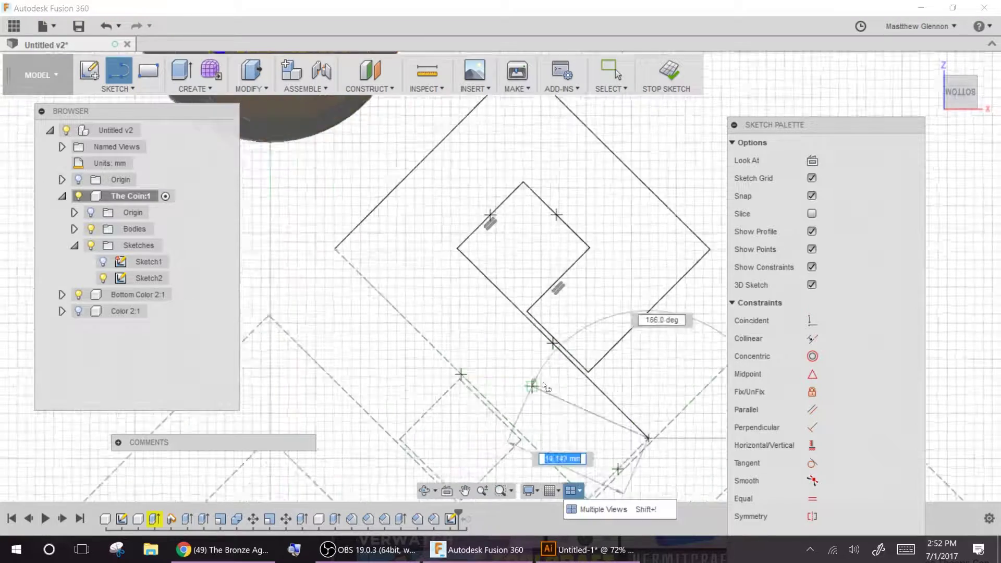
# Close the top loop's outline across the strip's end and along its long outer edge.
pyautogui.scroll(-1, 544, 386)
pyautogui.moveTo(544, 385); pyautogui.dragTo(536, 325, button='middle')
pyautogui.scroll(-1, 517, 376)
pyautogui.click(567, 398)
pyautogui.click(352, 184)
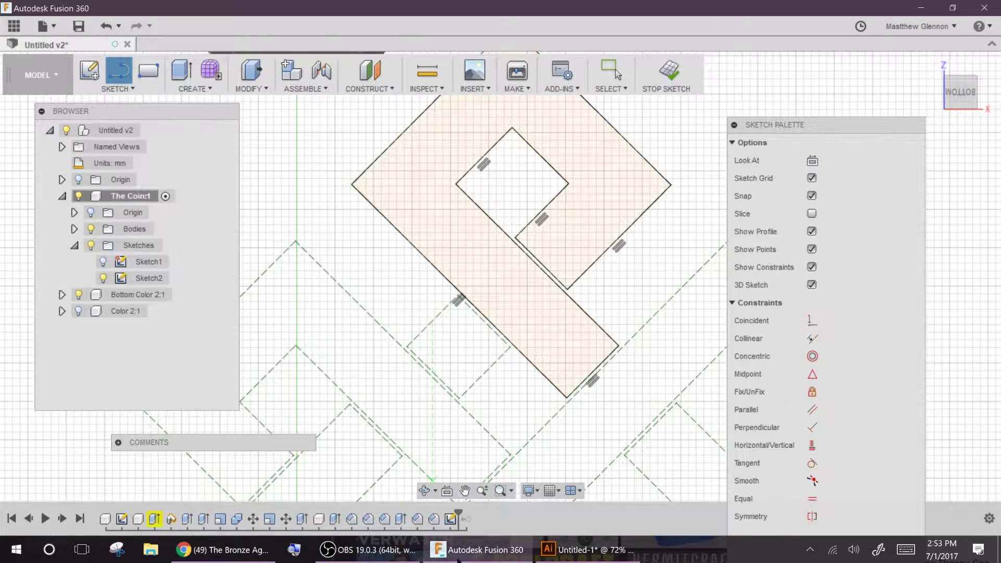
# Trace the small square beside the top loop's strip as a closed line profile.
pyautogui.scroll(3, 451, 298)
pyautogui.click(361, 400)
pyautogui.click(469, 292)
pyautogui.click(576, 399)
pyautogui.moveTo(459, 496)
pyautogui.mouseDown(button='middle')
pyautogui.moveTo(436, 413)
pyautogui.moveTo(529, 180)
pyautogui.mouseUp(button='middle')
pyautogui.click(446, 422)
pyautogui.click(338, 316)
pyautogui.click(552, 316)
pyautogui.click(447, 422)
# Trace the knot's upper-left loop and its strip as a closed profile with the Line tool.
pyautogui.scroll(-4, 455, 384)
pyautogui.scroll(2, 472, 268)
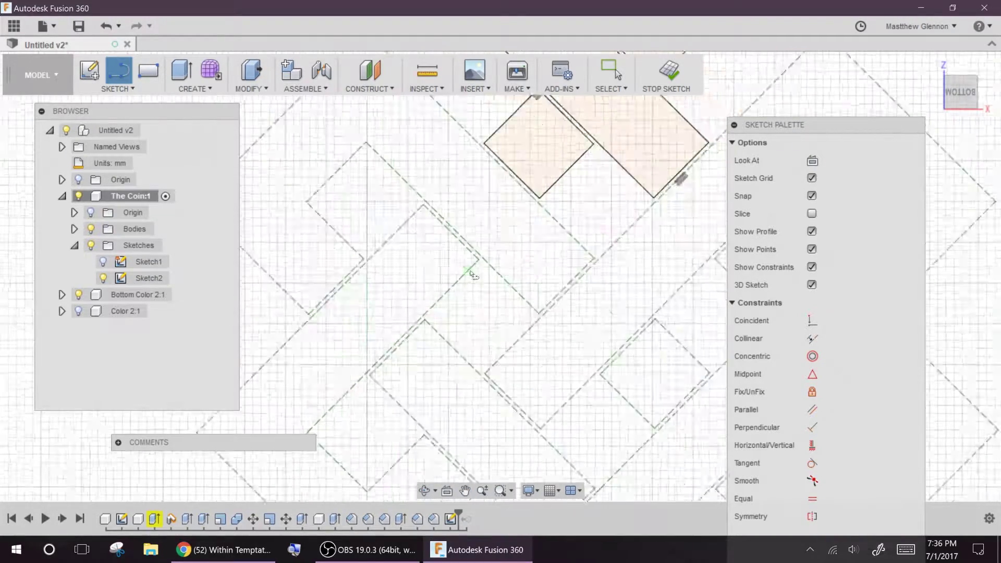
pyautogui.click(556, 324)
pyautogui.click(342, 113)
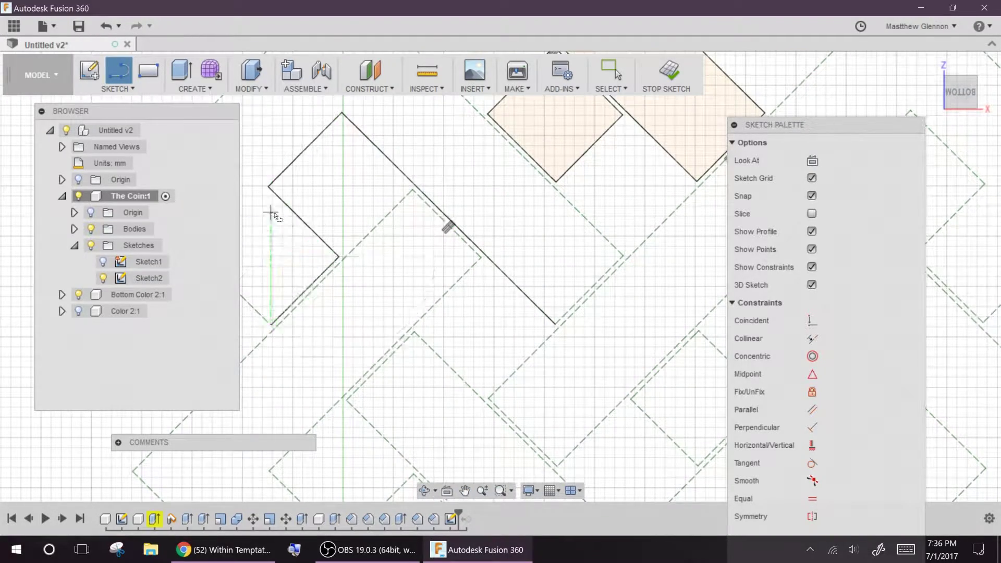
pyautogui.scroll(-3, 270, 213)
pyautogui.click(530, 279)
pyautogui.click(563, 245)
pyautogui.click(428, 113)
pyautogui.click(326, 214)
pyautogui.click(394, 281)
# Trace the knot's lower-left loop, with its strip, inner corner and outer edges, as a closed line profile.
pyautogui.click(327, 351)
pyautogui.click(462, 216)
pyautogui.click(495, 248)
pyautogui.click(393, 352)
pyautogui.click(428, 387)
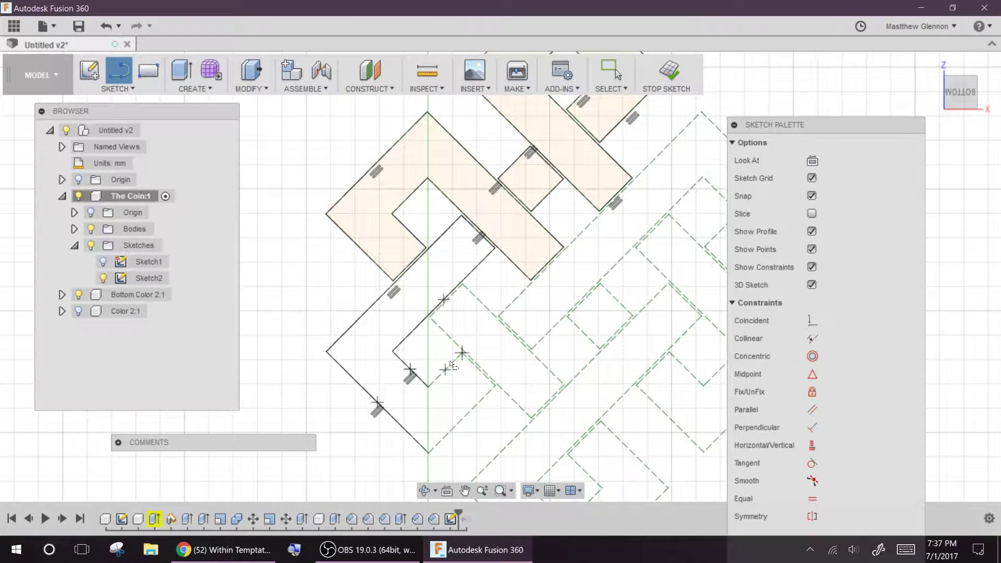
pyautogui.scroll(1, 463, 354)
pyautogui.click(472, 354)
pyautogui.click(512, 394)
pyautogui.click(431, 476)
pyautogui.scroll(5, 485, 364)
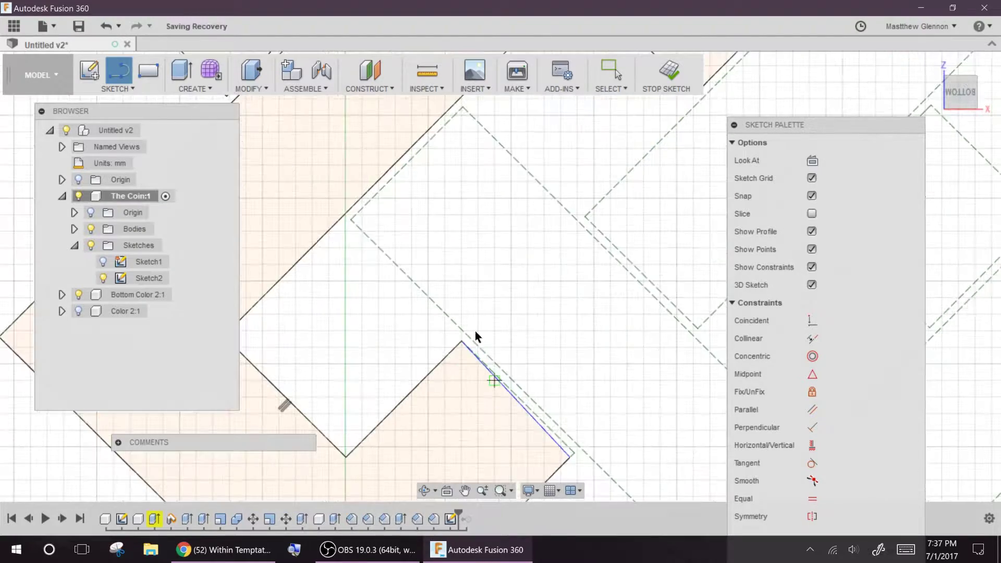
pyautogui.press('Escape')
# Select the connected outline of the traced lower-left loop.
pyautogui.moveTo(570, 458); pyautogui.dragTo(494, 260, button='middle')
pyautogui.scroll(-1, 494, 260)
pyautogui.scroll(-3, 433, 363)
pyautogui.doubleClick(450, 320)
pyautogui.scroll(-2, 479, 247)
pyautogui.moveTo(495, 186); pyautogui.dragTo(401, 263, button='middle')
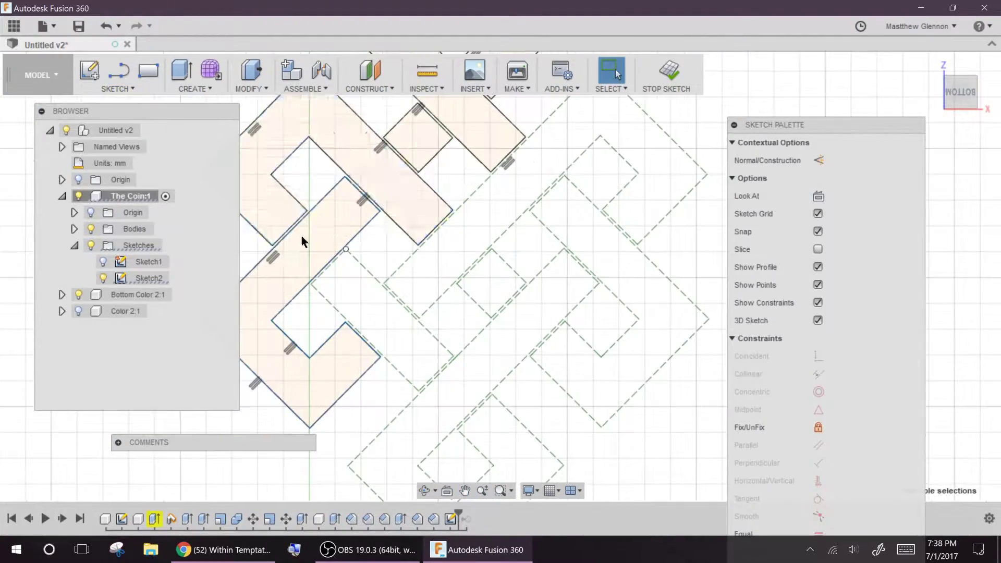
# Trace the upper-right loop's short end and its outer corner edges with the Line tool.
pyautogui.click(604, 210)
pyautogui.click(637, 244)
pyautogui.click(708, 174)
pyautogui.click(637, 245)
pyautogui.scroll(-2, 603, 207)
pyautogui.click(601, 109)
pyautogui.scroll(-2, 488, 230)
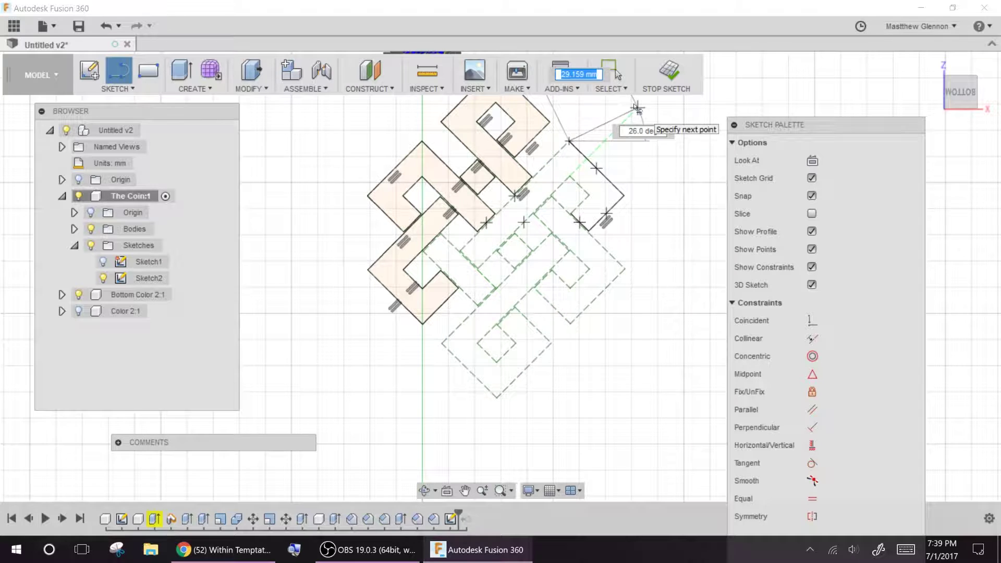
# Undo the line traces of the left loops and the upper-right loop.
pyautogui.hotkey('ctrl', 'z')
pyautogui.hotkey('ctrl', 'z')
pyautogui.hotkey('ctrl', 'z')
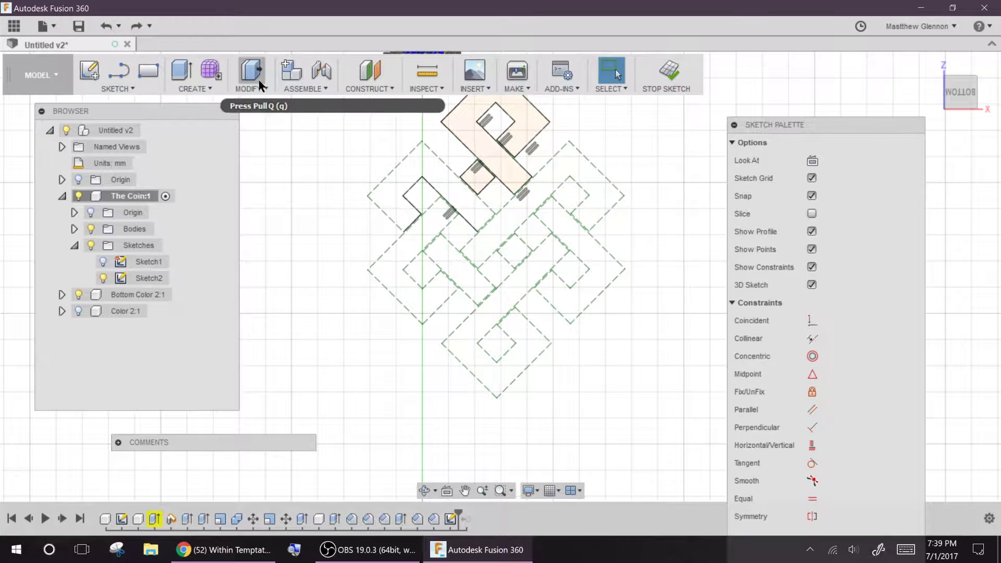
pyautogui.hotkey('ctrl', 'z')
# Close the open side of the small square beside the top loop's strip with a line.
pyautogui.scroll(5, 476, 195)
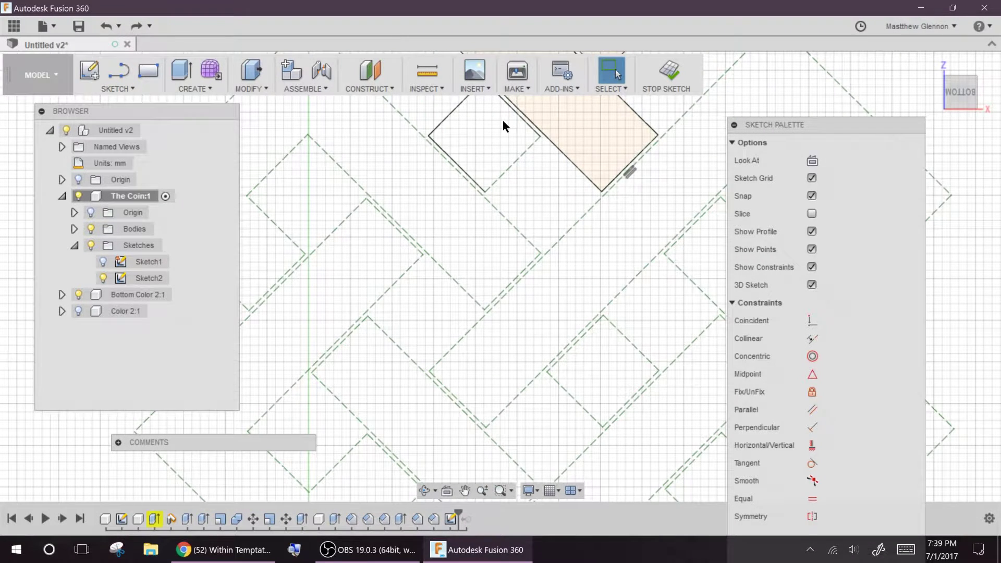
pyautogui.press('l')
pyautogui.click(540, 136)
pyautogui.click(484, 192)
pyautogui.scroll(-3, 600, 218)
pyautogui.scroll(-1, 589, 231)
pyautogui.moveTo(575, 302); pyautogui.dragTo(444, 304, button='middle')
pyautogui.scroll(1, 415, 184)
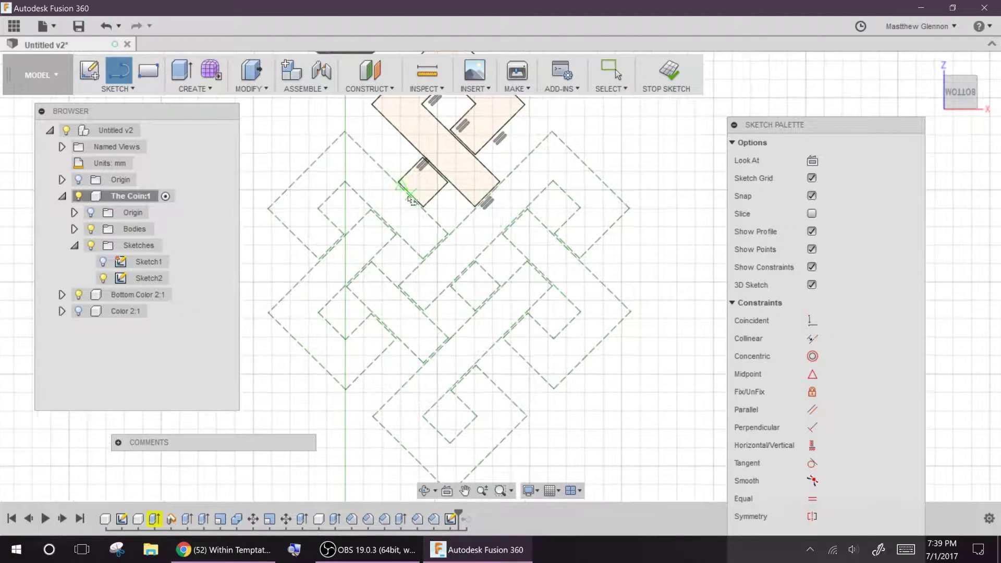
# Undo the traced sides of the small square beside the top loop's strip.
pyautogui.hotkey('ctrl', 'z')
pyautogui.scroll(1, 420, 180)
pyautogui.scroll(-1, 406, 224)
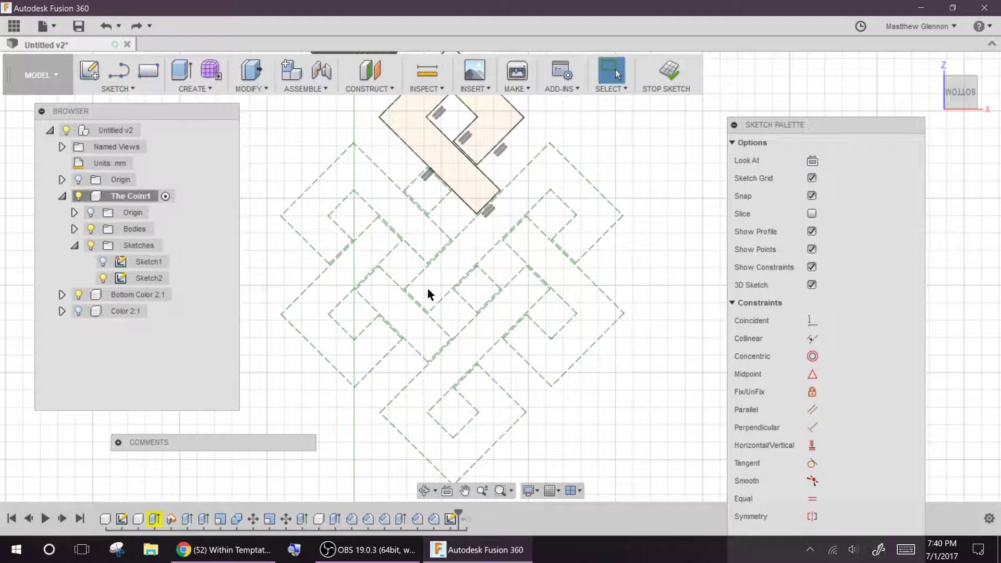
pyautogui.scroll(1, 464, 246)
pyautogui.press('l')
pyautogui.click(398, 245)
pyautogui.click(463, 312)
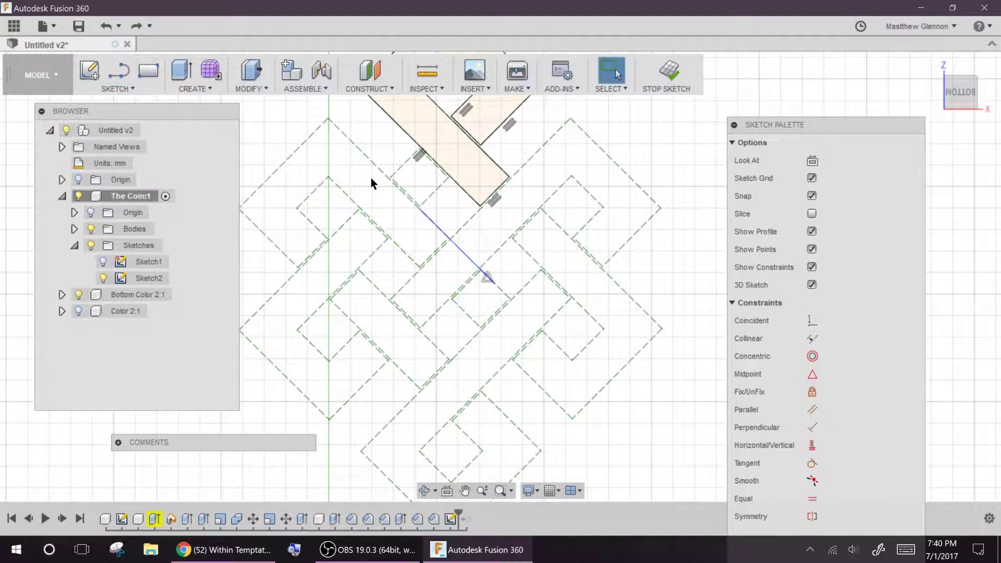
pyautogui.hotkey('ctrl', 'z')
# Draw two pairs of diagonal lines bridging the gaps at the knot's upper crossings, below the top loop's strip.
pyautogui.scroll(1, 400, 175)
pyautogui.press('l')
pyautogui.click(406, 162)
pyautogui.click(349, 219)
pyautogui.click(377, 251)
pyautogui.click(435, 191)
pyautogui.moveTo(442, 230); pyautogui.dragTo(498, 285)
pyautogui.moveTo(410, 259); pyautogui.dragTo(462, 310)
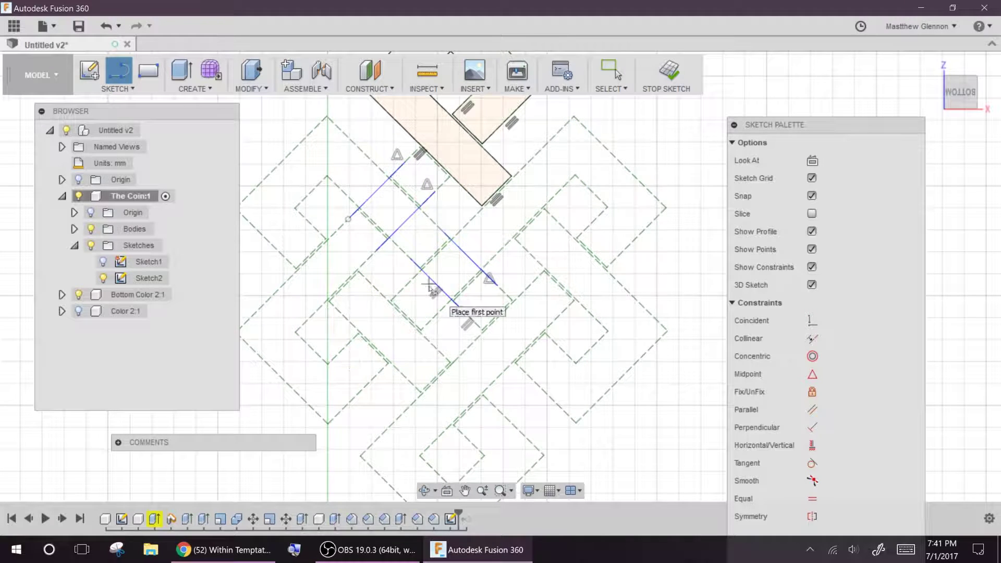
# Draw further diagonal bridging lines across the strip gaps at the left and lower crossings of the knot.
pyautogui.moveTo(309, 223)
pyautogui.mouseDown()
pyautogui.moveTo(364, 290)
pyautogui.moveTo(371, 283)
pyautogui.mouseUp()
pyautogui.moveTo(282, 253); pyautogui.dragTo(341, 313)
pyautogui.moveTo(409, 284); pyautogui.dragTo(342, 349)
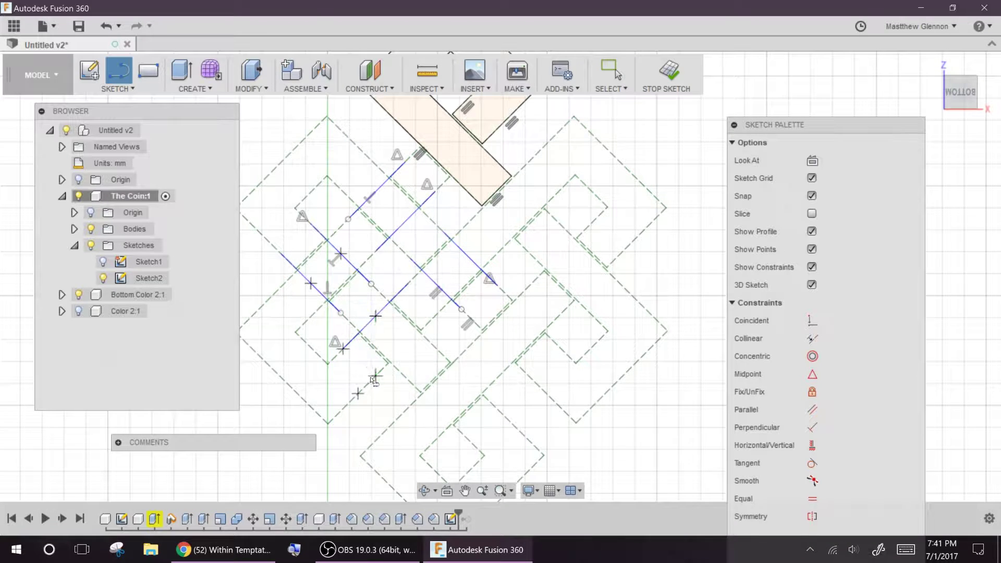
pyautogui.moveTo(438, 348); pyautogui.dragTo(491, 404)
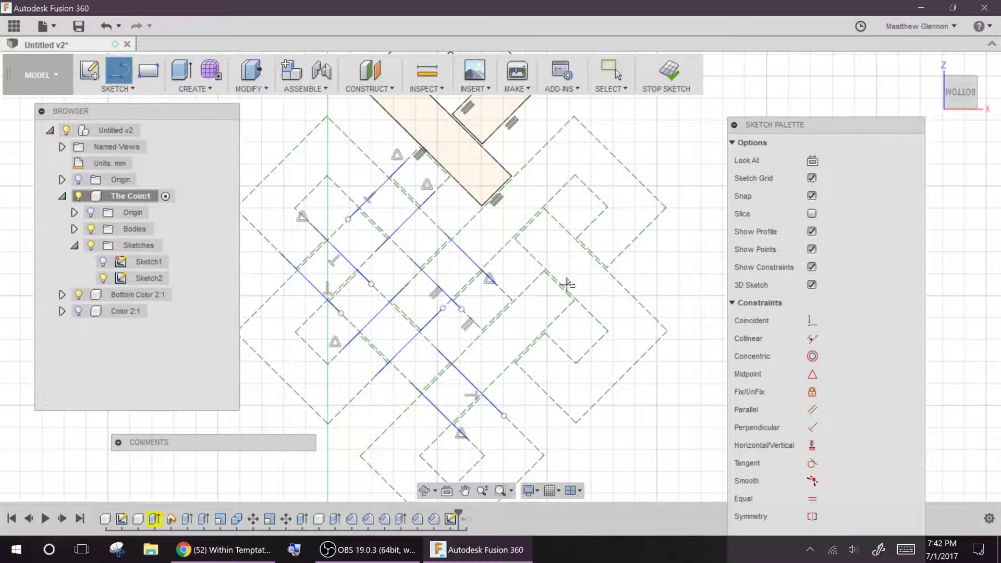
pyautogui.scroll(3, 342, 184)
pyautogui.press('a')
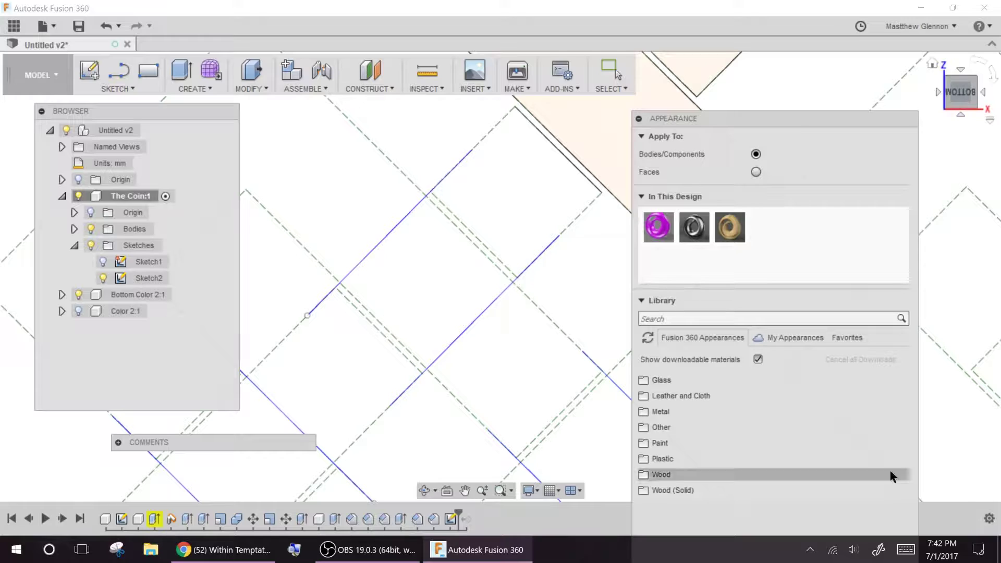
pyautogui.click(928, 506)
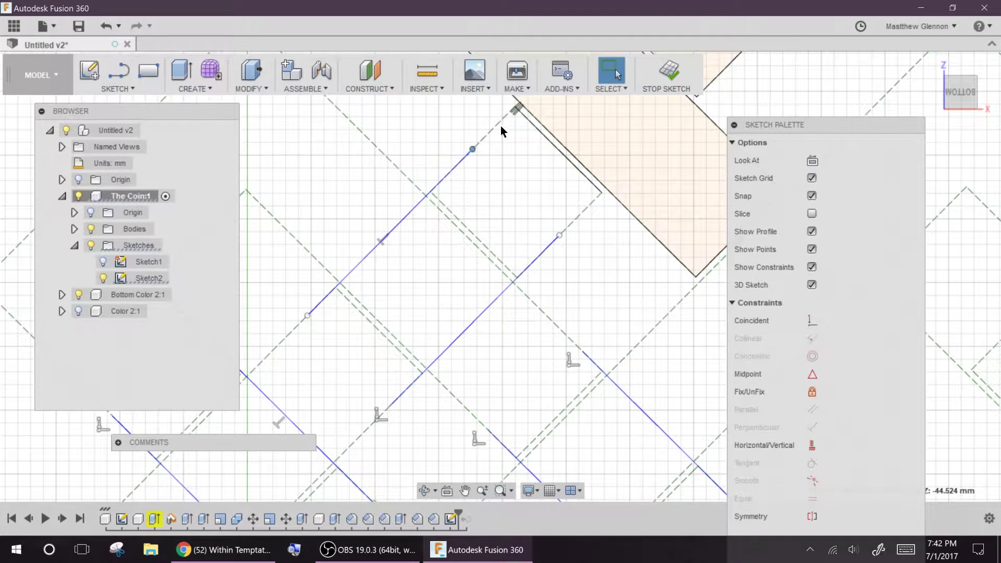
# Remove the two bridging lines beside the top loop's strip and trace the diagonal strip there as a closed rectangle.
pyautogui.hotkey('ctrl', 'z')
pyautogui.press('l')
pyautogui.press('Escape')
pyautogui.press('l')
pyautogui.click(510, 273)
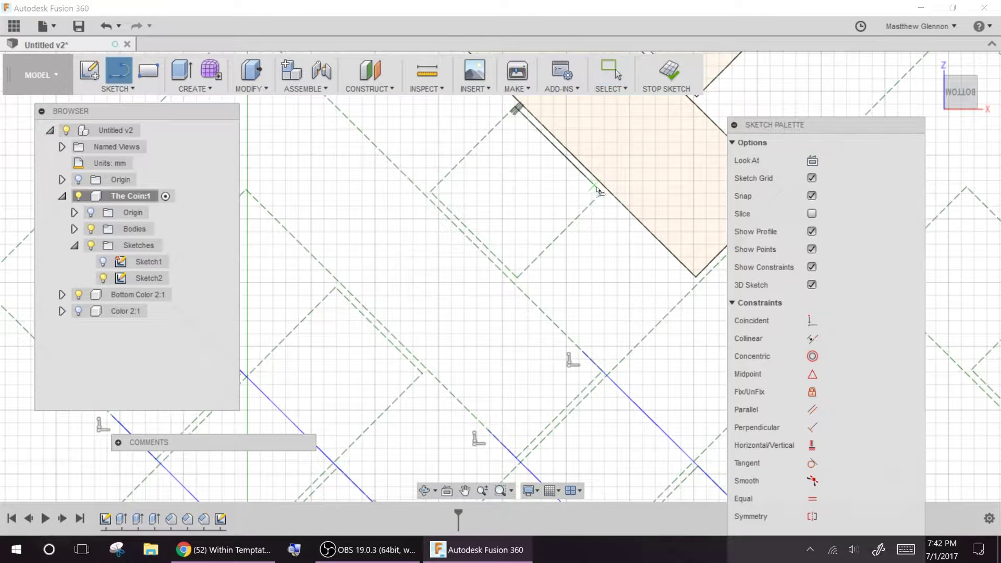
pyautogui.click(602, 193)
pyautogui.click(341, 456)
pyautogui.click(254, 370)
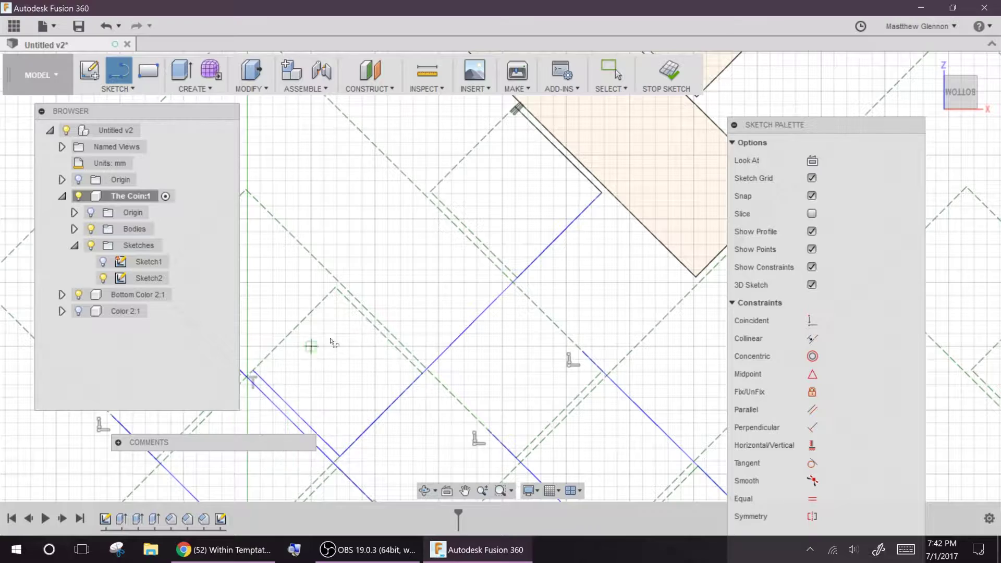
pyautogui.click(516, 107)
pyautogui.scroll(-1, 418, 196)
pyautogui.click(354, 267)
pyautogui.press('Escape')
# Trace the upper-left loop's upper inner edge, its short end against the diagonal strip, and the outer edge to the apex.
pyautogui.moveTo(314, 239); pyautogui.dragTo(460, 184, button='middle')
pyautogui.press('l')
pyautogui.click(423, 136)
pyautogui.click(496, 210)
pyautogui.click(569, 140)
pyautogui.scroll(-3, 568, 139)
pyautogui.moveTo(569, 139); pyautogui.dragTo(565, 225, button='middle')
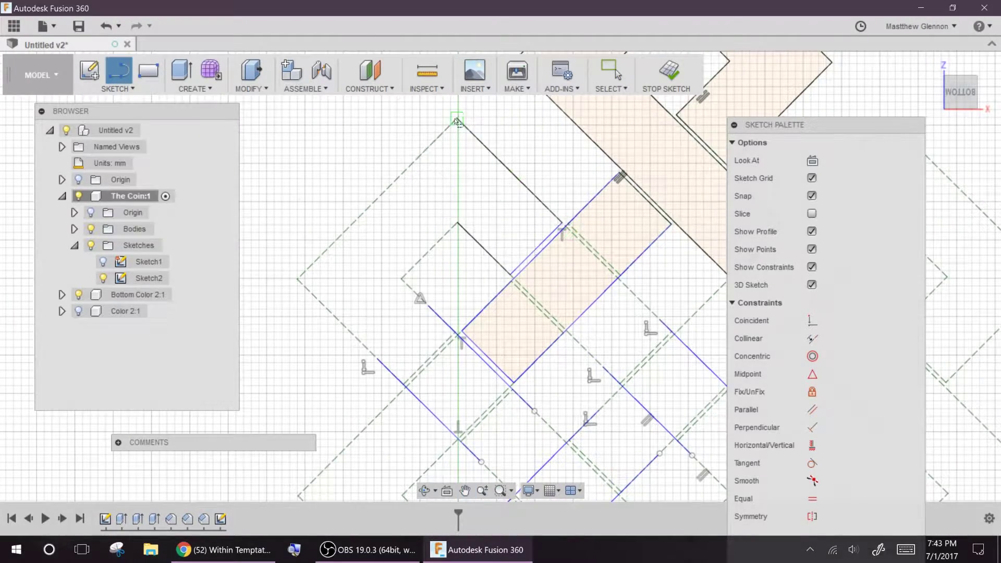
pyautogui.click(458, 119)
# Continue the upper-left loop's trace around its outer left corner and along its upper-left inner edge.
pyautogui.click(381, 358)
pyautogui.scroll(-2, 386, 360)
pyautogui.moveTo(395, 370); pyautogui.dragTo(405, 285, button='middle')
pyautogui.click(454, 178)
pyautogui.click(405, 226)
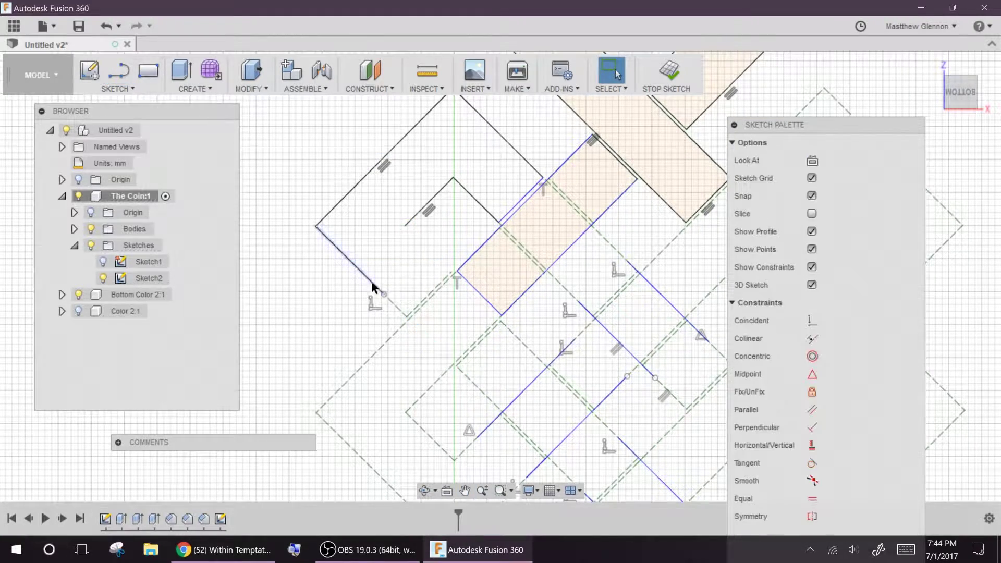
# Trace the long inner edge, short end and long outer edge of the upper-left loop's strip to close its profile.
pyautogui.scroll(-1, 502, 348)
pyautogui.scroll(5, 506, 346)
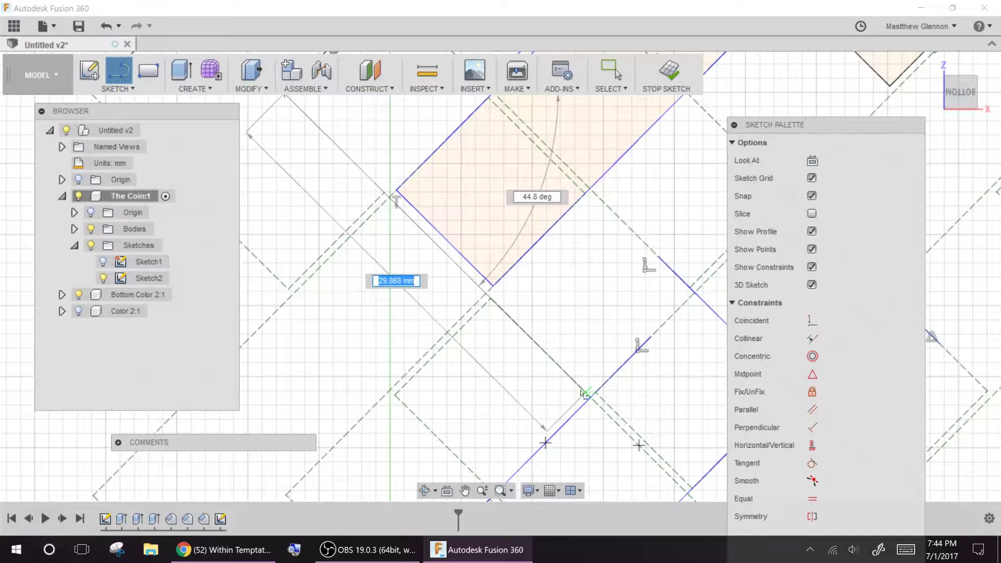
pyautogui.scroll(3, 580, 388)
pyautogui.click(591, 395)
pyautogui.scroll(-3, 495, 401)
pyautogui.moveTo(496, 400); pyautogui.dragTo(527, 292, button='middle')
pyautogui.click(574, 289)
pyautogui.click(494, 368)
pyautogui.click(495, 368)
pyautogui.scroll(-2, 392, 287)
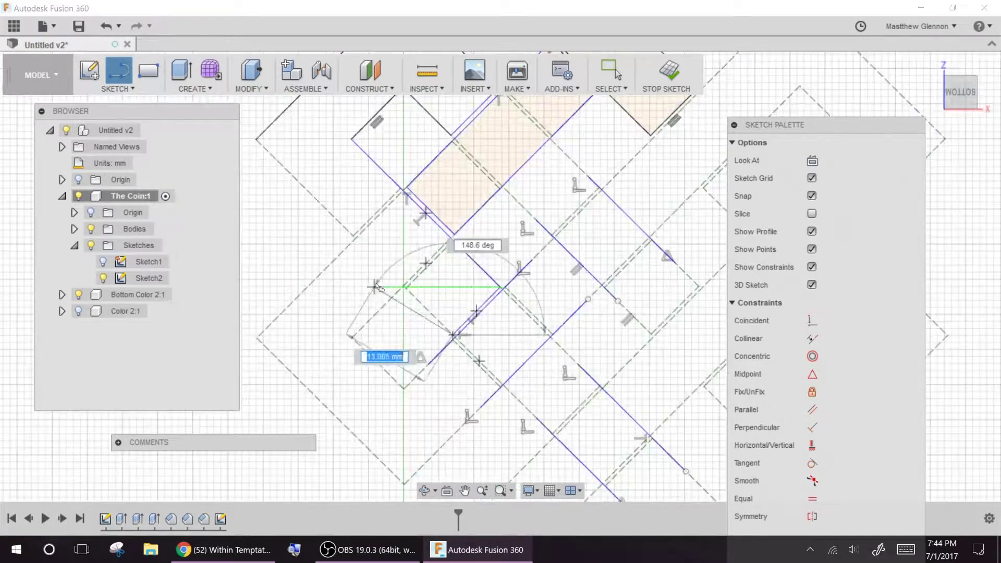
pyautogui.moveTo(375, 286); pyautogui.dragTo(470, 360, button='middle')
pyautogui.click(352, 214)
# Trace the lower-left loop's short end beside the crossing strip, plus its upper-left inner and outer edges.
pyautogui.scroll(6, 373, 326)
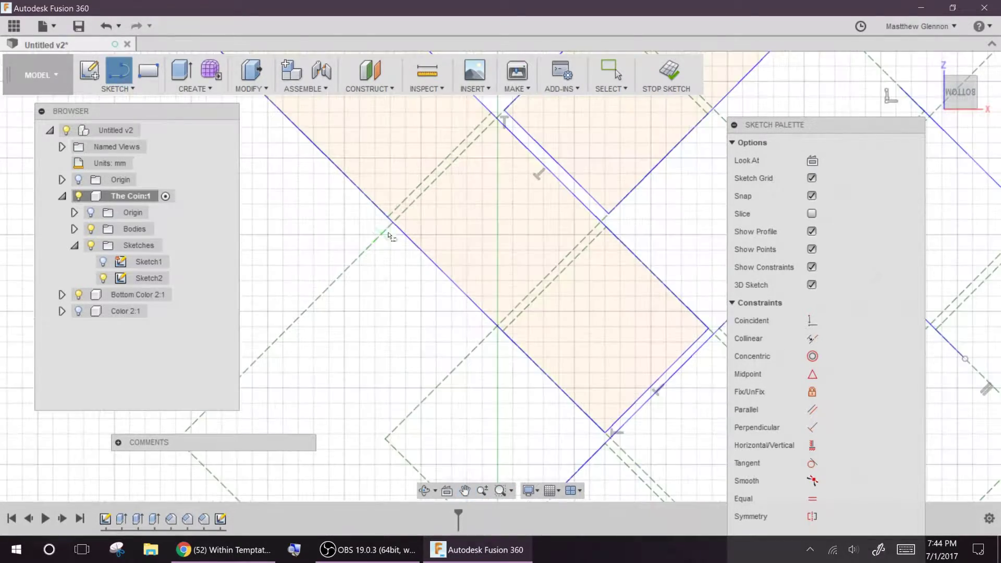
pyautogui.click(391, 216)
pyautogui.click(590, 414)
pyautogui.scroll(-5, 472, 406)
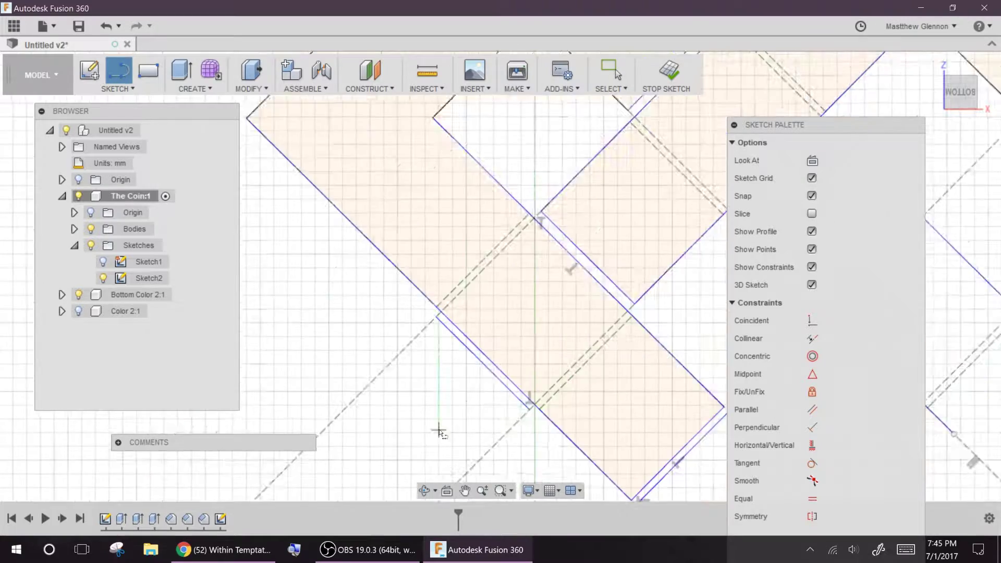
pyautogui.moveTo(438, 429); pyautogui.dragTo(449, 287, button='middle')
pyautogui.click(533, 267)
pyautogui.click(445, 354)
pyautogui.click(448, 182)
pyautogui.click(277, 356)
pyautogui.moveTo(588, 365); pyautogui.dragTo(490, 307, button='middle')
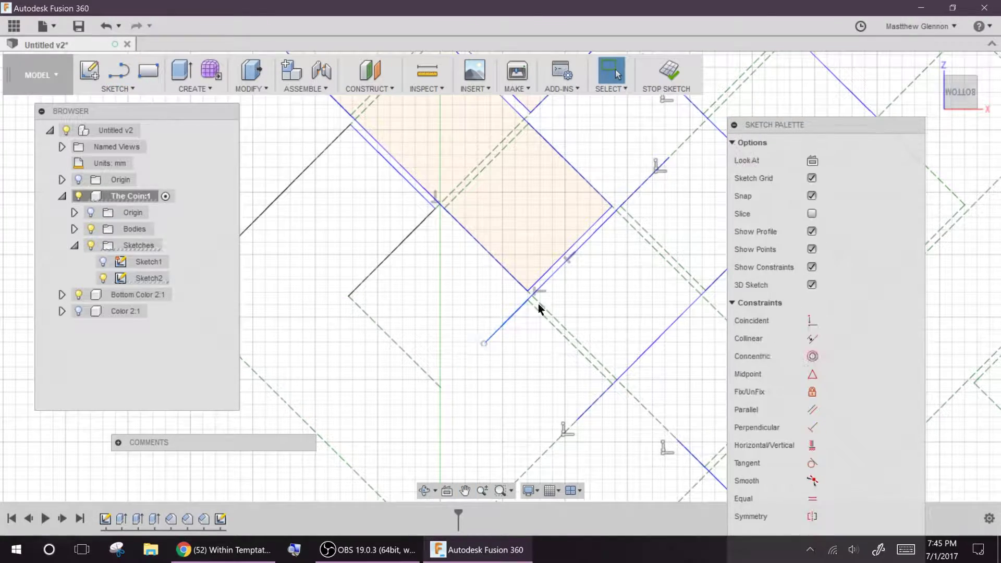
# Trace the lower-left loop's lower inner edge and the long inner edge of its strip.
pyautogui.scroll(-2, 457, 341)
pyautogui.press('l')
pyautogui.click(382, 309)
pyautogui.click(446, 371)
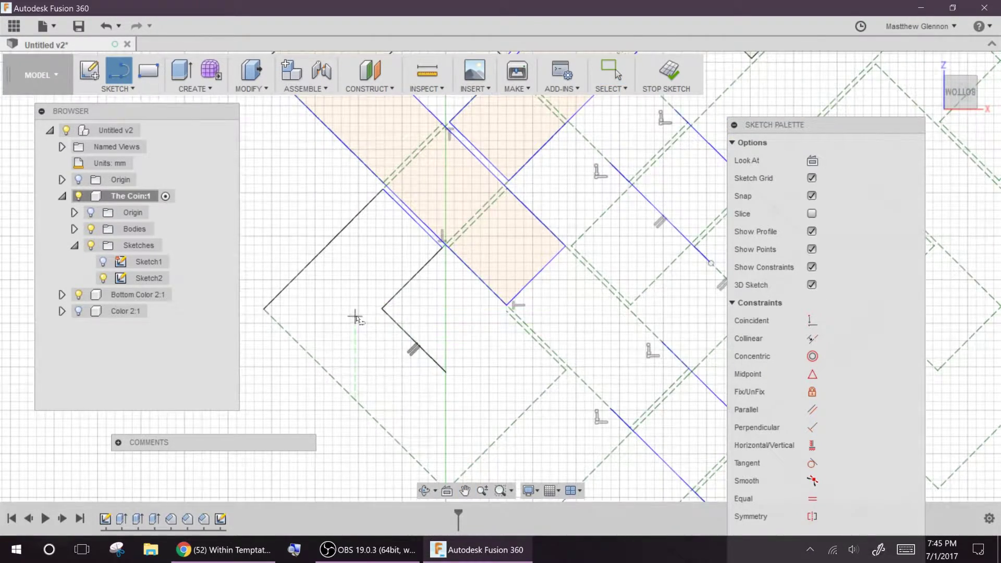
pyautogui.scroll(-1, 356, 318)
pyautogui.click(431, 362)
pyautogui.scroll(5, 581, 218)
pyautogui.click(581, 179)
pyautogui.scroll(-2, 585, 284)
# Close the lower-left loop's profile across the strip's end, along its long outer edge and around the bottom corner.
pyautogui.moveTo(585, 290); pyautogui.dragTo(478, 254, button='middle')
pyautogui.click(474, 184)
pyautogui.click(600, 309)
pyautogui.scroll(-4, 414, 368)
pyautogui.moveTo(413, 368); pyautogui.dragTo(557, 266, button='middle')
pyautogui.click(421, 458)
pyautogui.click(257, 293)
# Trace the short middle strip between the left loops' crossing strips as a closed rectangular line profile.
pyautogui.scroll(-3, 600, 293)
pyautogui.moveTo(600, 293)
pyautogui.mouseDown(button='middle')
pyautogui.moveTo(441, 326)
pyautogui.moveTo(462, 350)
pyautogui.mouseUp(button='middle')
pyautogui.scroll(5, 443, 305)
pyautogui.scroll(-1, 472, 298)
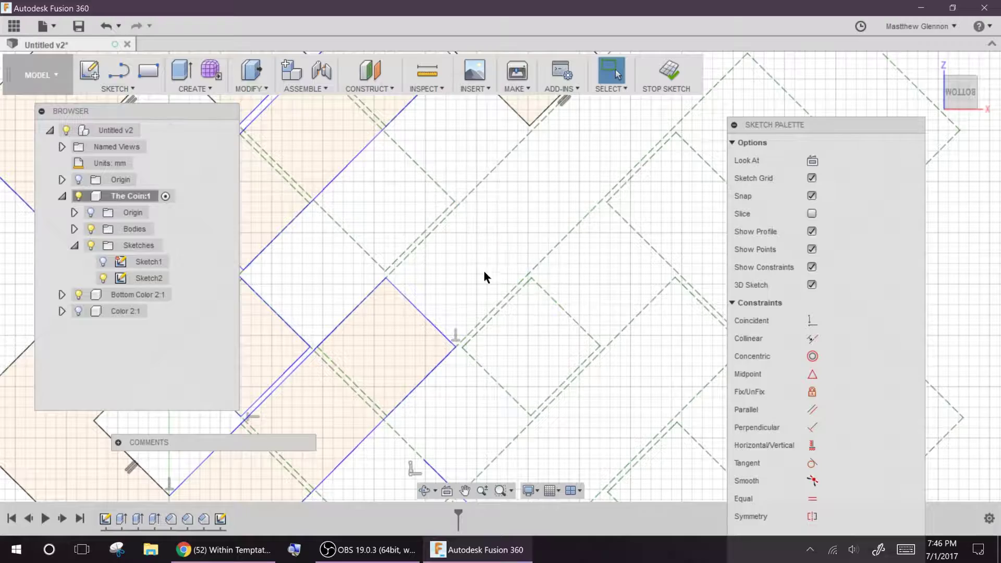
pyautogui.press('l')
pyautogui.scroll(4, 334, 201)
pyautogui.click(312, 205)
pyautogui.moveTo(397, 125); pyautogui.dragTo(417, 199, button='middle')
pyautogui.click(446, 160)
pyautogui.scroll(-4, 488, 296)
pyautogui.click(640, 400)
pyautogui.scroll(-5, 521, 334)
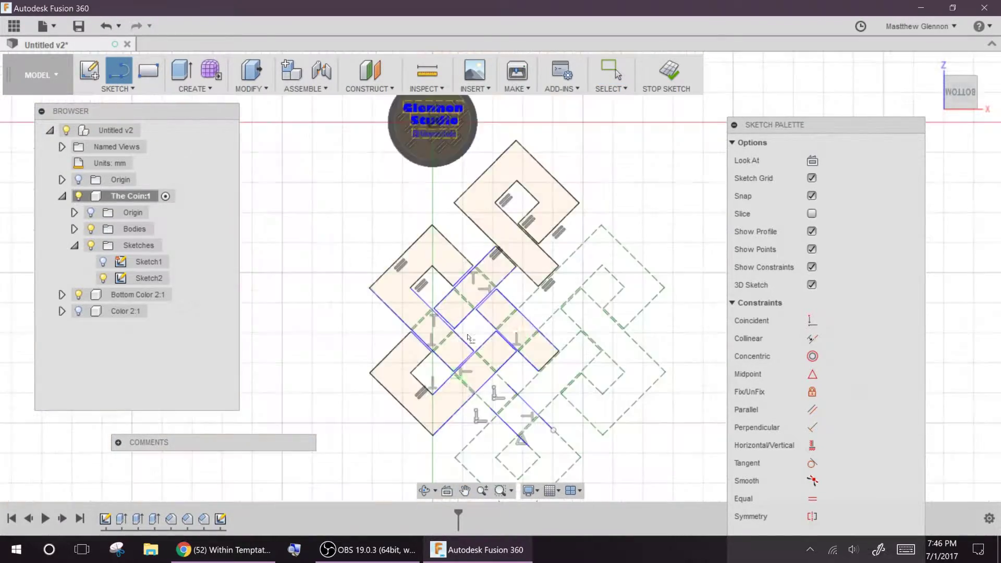
# Trace the upper-right loop's strip end, long inner edge and the edges around its inner opening with lines.
pyautogui.scroll(8, 428, 345)
pyautogui.scroll(-5, 428, 345)
pyautogui.scroll(6, 418, 331)
pyautogui.click(418, 330)
pyautogui.click(522, 428)
pyautogui.scroll(-1, 521, 427)
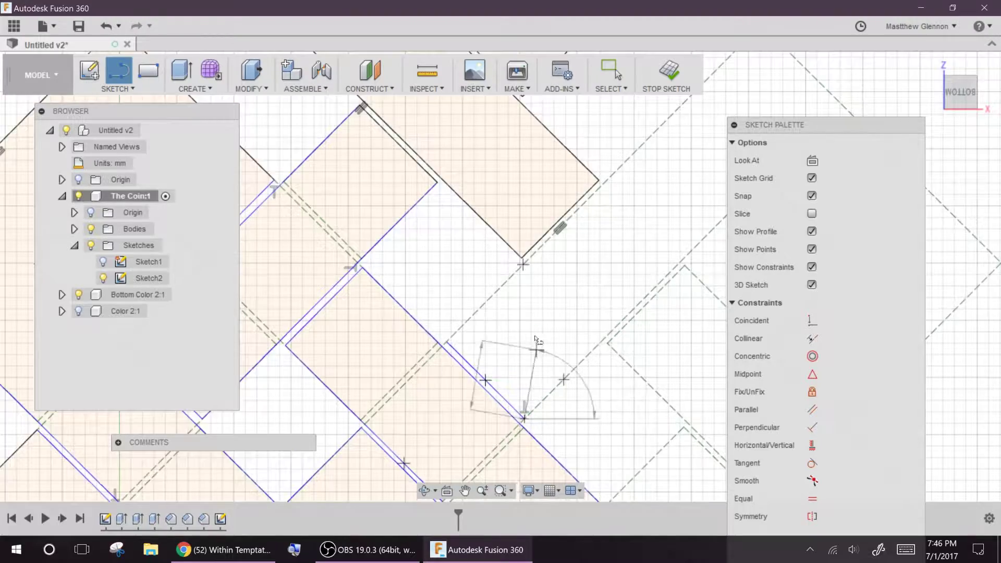
pyautogui.click(524, 418)
pyautogui.scroll(-3, 525, 416)
pyautogui.click(602, 251)
pyautogui.click(664, 315)
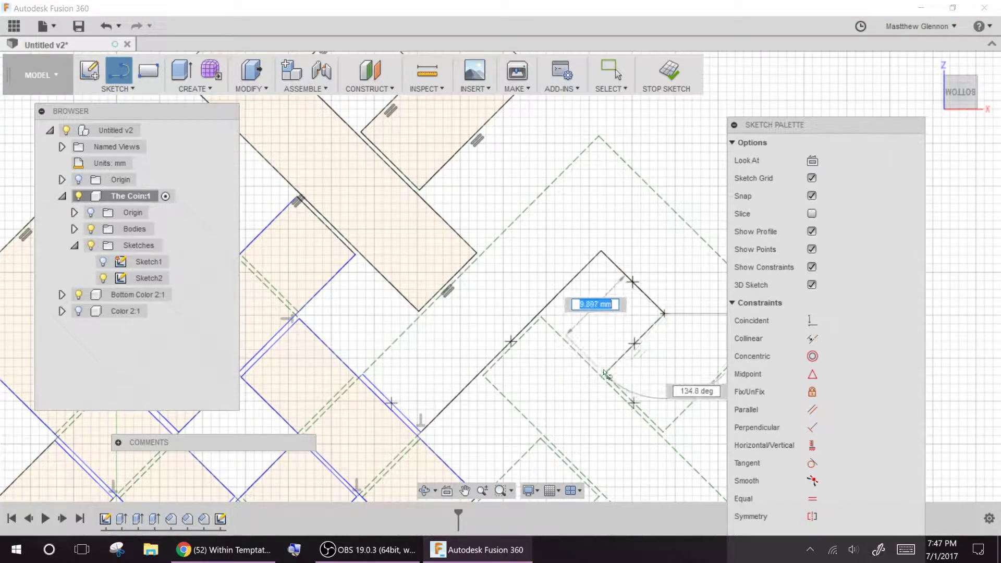
pyautogui.click(663, 433)
# Close the upper-right loop's profile around its right and top corners, back along the outer edge to the strip's end.
pyautogui.scroll(-3, 679, 334)
pyautogui.moveTo(678, 334); pyautogui.dragTo(581, 339, button='middle')
pyautogui.click(637, 334)
pyautogui.click(537, 235)
pyautogui.click(406, 366)
pyautogui.click(439, 397)
# Trace the lower-right loop's inner edges, its short end and its outer edge to the bottom corner.
pyautogui.scroll(3, 464, 358)
pyautogui.scroll(5, 465, 359)
pyautogui.click(597, 313)
pyautogui.click(374, 392)
pyautogui.moveTo(394, 447); pyautogui.dragTo(387, 324, button='middle')
pyautogui.click(511, 413)
# Close the lower-right loop's profile around its right corner and along the long outer edge to the strip's end.
pyautogui.moveTo(600, 274); pyautogui.dragTo(545, 330, button='middle')
pyautogui.click(679, 246)
pyautogui.scroll(-3, 652, 229)
pyautogui.moveTo(514, 104); pyautogui.dragTo(534, 234, button='middle')
pyautogui.click(535, 235)
pyautogui.scroll(6, 525, 224)
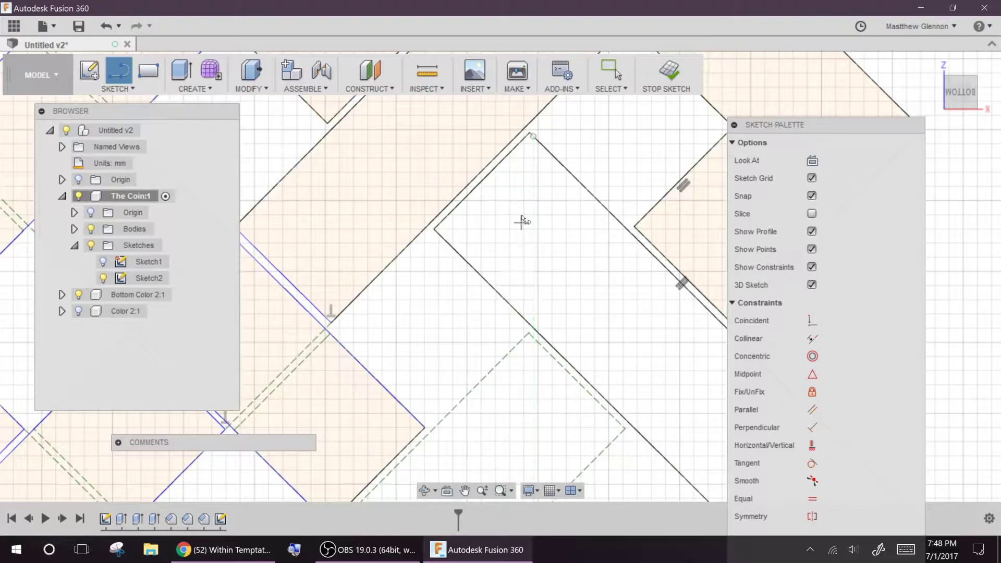
pyautogui.moveTo(537, 135); pyautogui.dragTo(549, 230, button='middle')
pyautogui.press('Escape')
pyautogui.click(545, 198)
pyautogui.scroll(-6, 546, 199)
pyautogui.moveTo(357, 456); pyautogui.dragTo(513, 373, button='middle')
pyautogui.scroll(3, 513, 373)
pyautogui.click(550, 327)
pyautogui.press('l')
pyautogui.scroll(3, 461, 292)
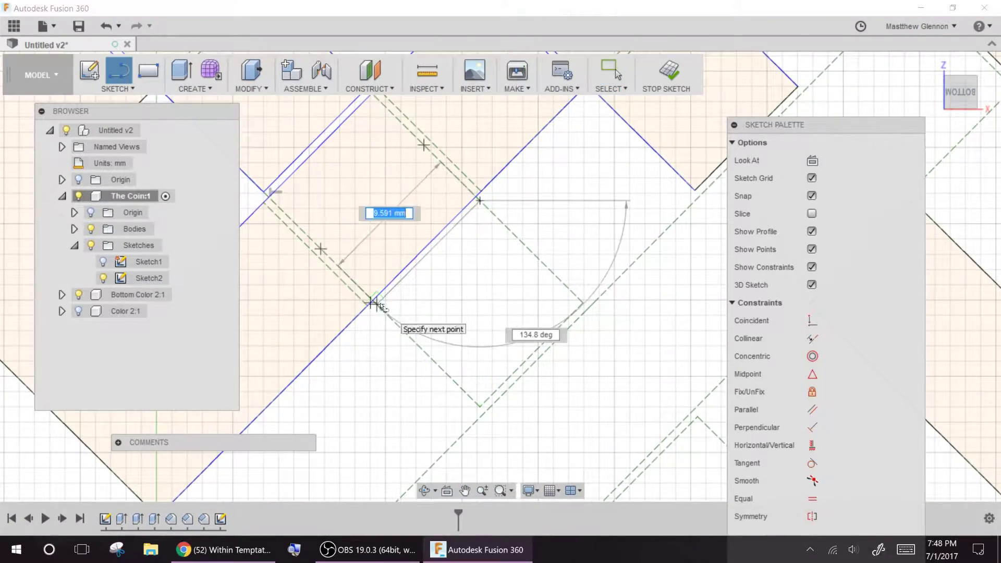
pyautogui.hotkey('ctrl', 'z')
# Trace the bottom loop's strip end, the strip's long inner edge and the inner opening with lines.
pyautogui.scroll(-6, 529, 309)
pyautogui.scroll(4, 528, 310)
pyautogui.press('l')
pyautogui.scroll(5, 477, 271)
pyautogui.click(599, 152)
pyautogui.click(359, 394)
pyautogui.scroll(-4, 385, 417)
pyautogui.moveTo(469, 417); pyautogui.dragTo(446, 215, button='middle')
pyautogui.moveTo(516, 403); pyautogui.dragTo(484, 259, button='middle')
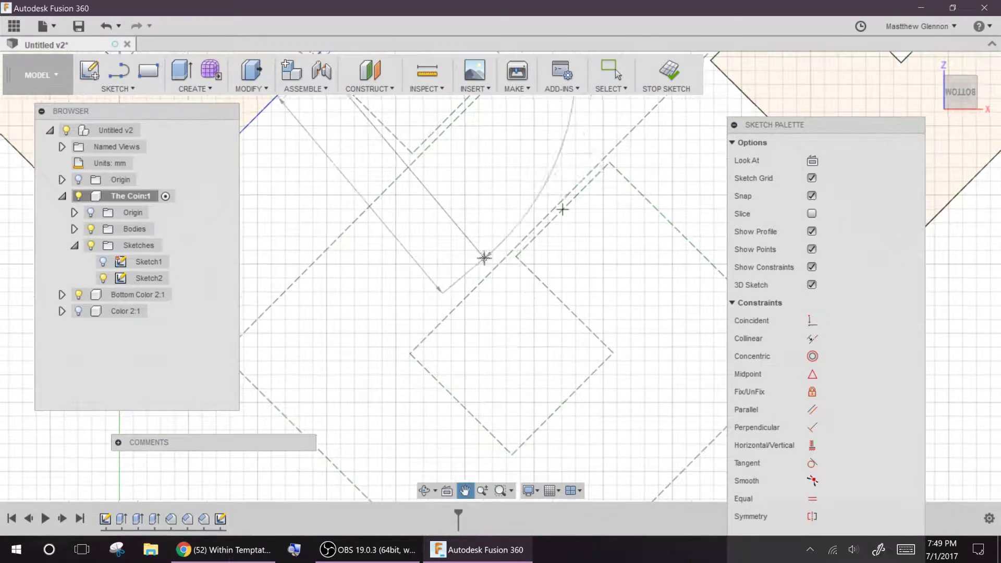
pyautogui.click(410, 354)
# Trace the bottom loop's short end beside the crossing strip and its outer edge to the left corner.
pyautogui.scroll(3, 406, 323)
pyautogui.click(596, 199)
pyautogui.moveTo(568, 172); pyautogui.dragTo(610, 307, button='middle')
pyautogui.click(462, 157)
pyautogui.moveTo(256, 425); pyautogui.dragTo(492, 130, button='middle')
pyautogui.scroll(-3, 398, 390)
# Close the bottom loop's profile around its bottom and right corners, back to the strip's upper end.
pyautogui.moveTo(523, 376); pyautogui.dragTo(396, 183, button='middle')
pyautogui.click(525, 396)
pyautogui.moveTo(564, 221); pyautogui.dragTo(405, 416, button='middle')
pyautogui.click(654, 302)
pyautogui.scroll(-1, 466, 192)
pyautogui.moveTo(466, 192); pyautogui.dragTo(629, 459, button='middle')
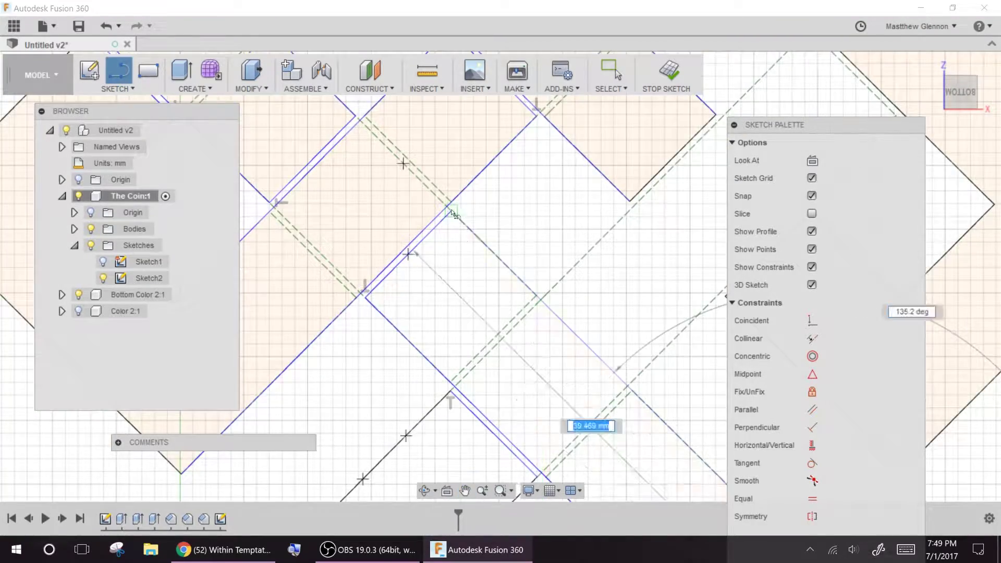
pyautogui.click(451, 210)
# Trace the remaining middle strip between the lower-right and bottom loops as a closed rectangular line profile.
pyautogui.scroll(-5, 489, 278)
pyautogui.scroll(4, 611, 193)
pyautogui.scroll(3, 493, 382)
pyautogui.moveTo(493, 382); pyautogui.dragTo(523, 241, button='middle')
pyautogui.click(508, 361)
pyautogui.scroll(-10, 509, 178)
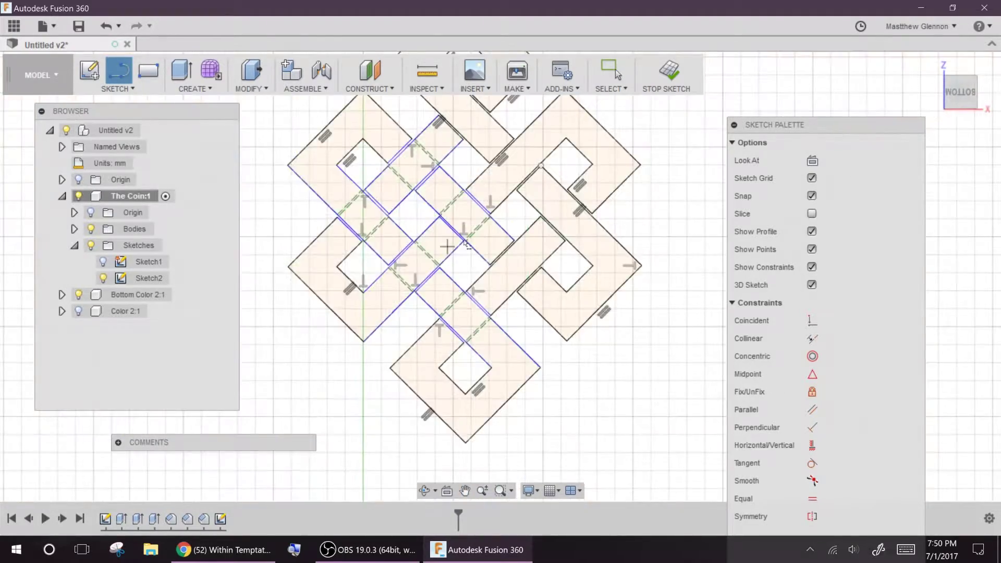
pyautogui.moveTo(340, 157); pyautogui.dragTo(516, 330)
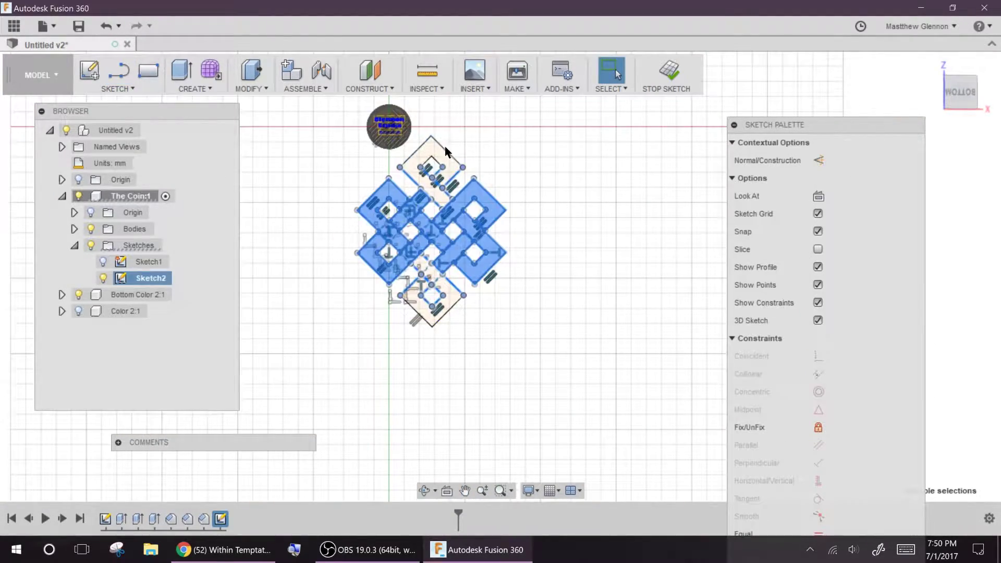
pyautogui.scroll(5, 432, 153)
pyautogui.moveTo(521, 148); pyautogui.dragTo(554, 233, button='middle')
pyautogui.moveTo(596, 139)
pyautogui.keyDown('shift'); pyautogui.mouseDown(button='middle')
pyautogui.moveTo(508, 243)
pyautogui.moveTo(483, 401)
pyautogui.mouseUp(button='middle'); pyautogui.keyUp('shift')
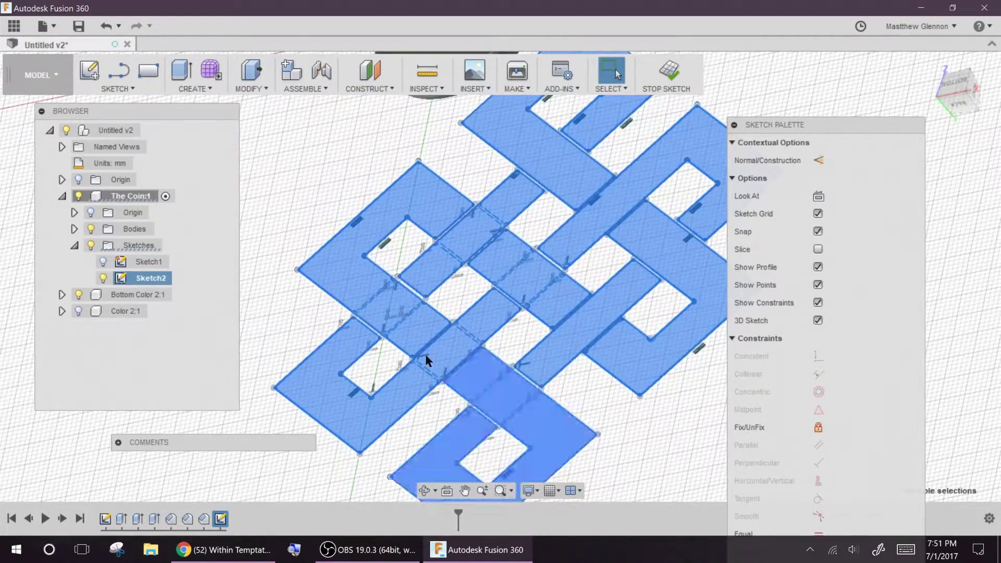
pyautogui.scroll(-5, 483, 395)
pyautogui.click(116, 88)
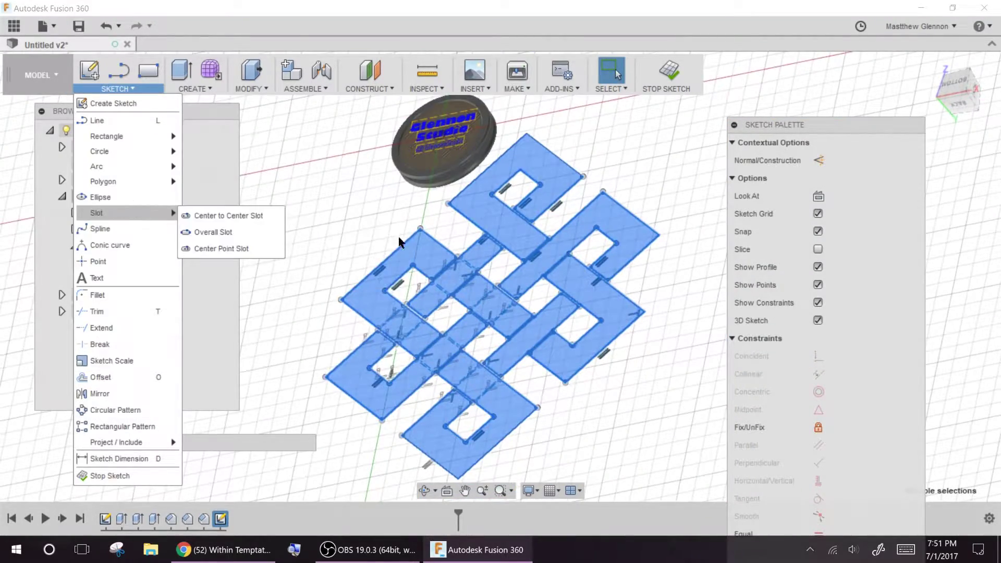
pyautogui.click(393, 227)
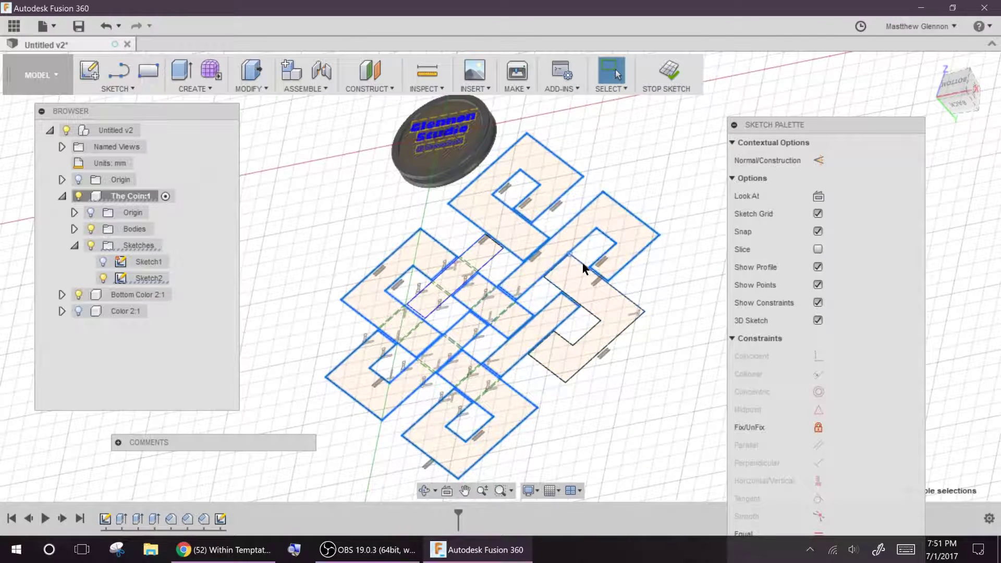
# Delete leftover dashed construction lines and constraints from the knot sketch, along with the top loop's short end edge.
pyautogui.scroll(5, 406, 442)
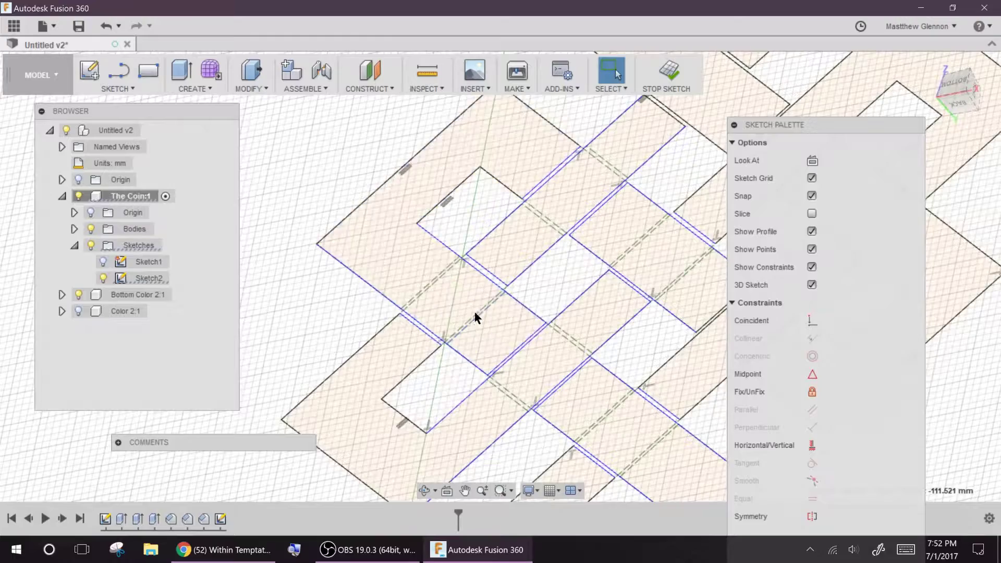
pyautogui.scroll(-6, 526, 251)
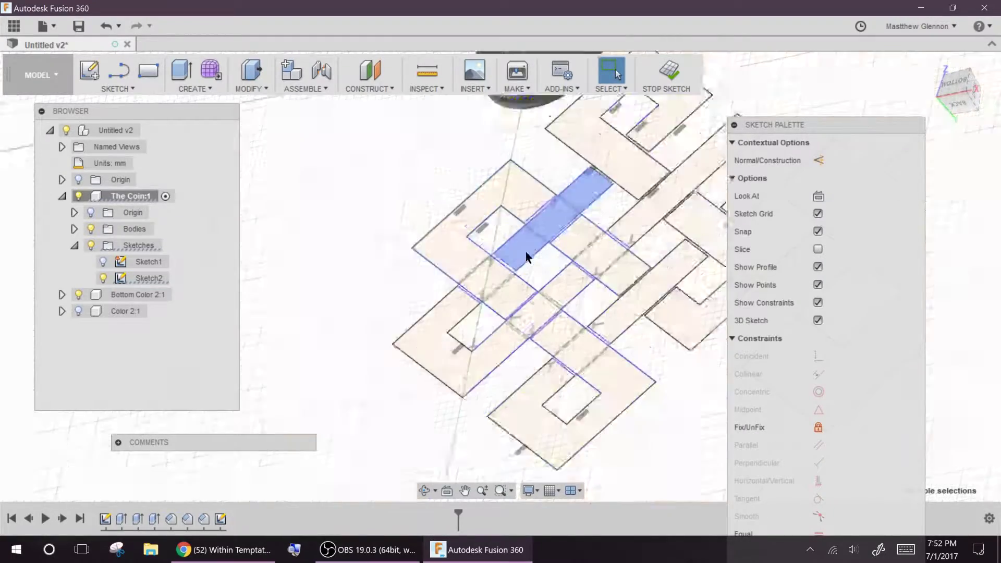
pyautogui.click(579, 217)
pyautogui.scroll(6, 573, 217)
pyautogui.press('Delete')
pyautogui.scroll(-6, 510, 369)
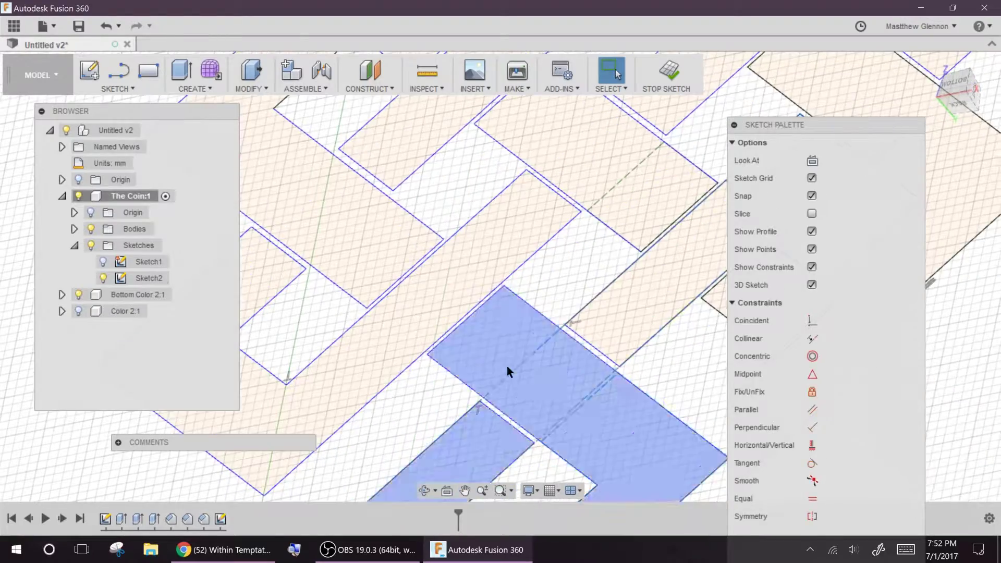
pyautogui.scroll(3, 533, 256)
pyautogui.click(531, 279)
pyautogui.press('Delete')
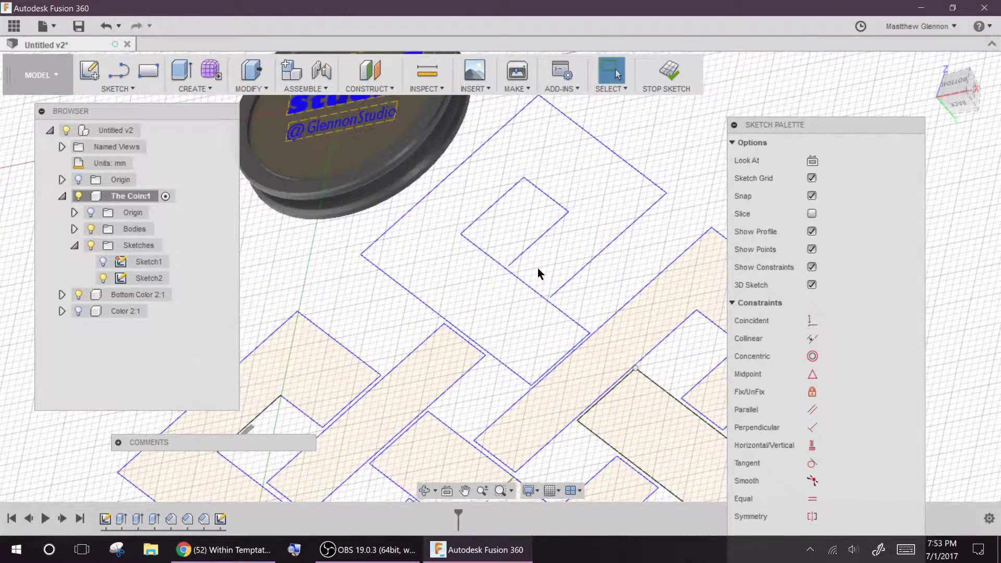
# Delete the lower-right loop's outer lower-right edge and redraw it as a line from the right corner to the bottom corner.
pyautogui.moveTo(600, 331); pyautogui.dragTo(496, 183, button='middle')
pyautogui.press('Delete')
pyautogui.moveTo(663, 390)
pyautogui.mouseDown(button='middle')
pyautogui.moveTo(628, 293)
pyautogui.moveTo(629, 253)
pyautogui.mouseUp(button='middle')
pyautogui.press('l')
pyautogui.click(673, 223)
pyautogui.click(492, 382)
pyautogui.scroll(-3, 559, 340)
pyautogui.scroll(2, 559, 338)
pyautogui.press('Delete')
# View the sketch squarely from the bottom and replace the central strip's lower-right end with a newly drawn line.
pyautogui.click(959, 104)
pyautogui.click(961, 68)
pyautogui.scroll(2, 513, 292)
pyautogui.click(582, 351)
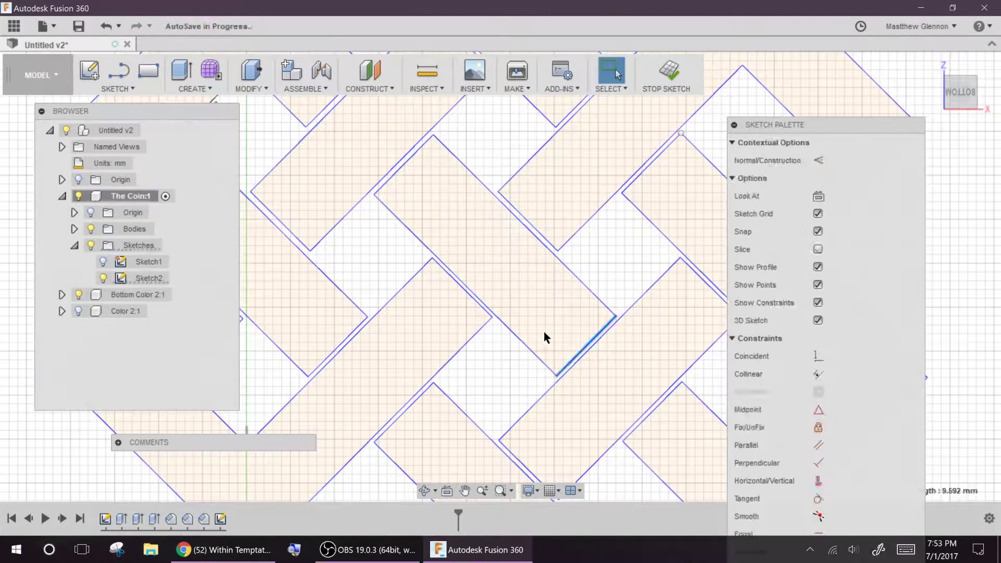
pyautogui.press('Delete')
pyautogui.press('l')
pyautogui.click(617, 317)
pyautogui.click(557, 376)
pyautogui.scroll(2, 474, 261)
pyautogui.scroll(-3, 477, 259)
pyautogui.press('Escape')
# Replace the constrained upper-left edge of the upper-left loop's inner opening with a newly drawn line.
pyautogui.click(391, 249)
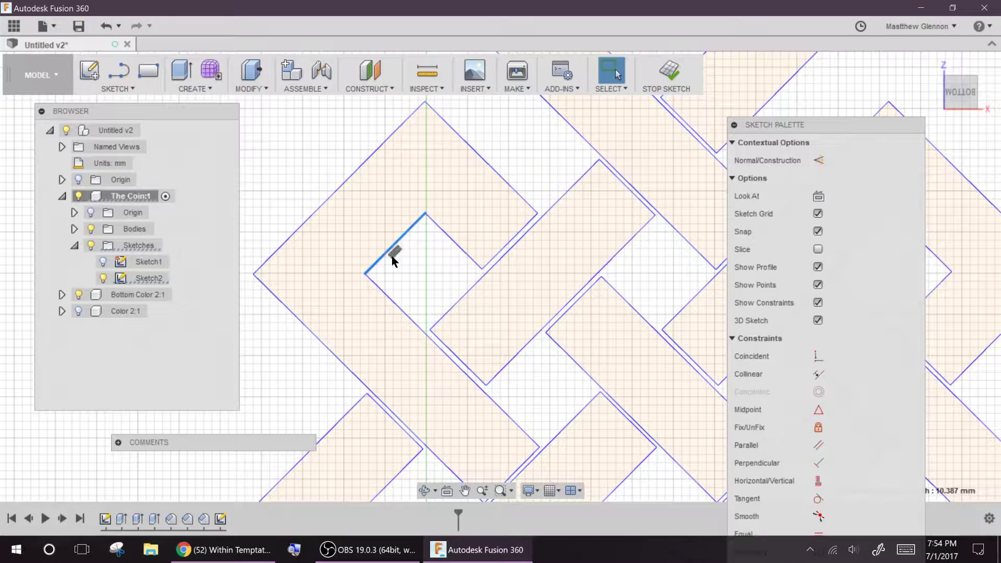
pyautogui.press('x')
pyautogui.click(427, 214)
pyautogui.click(365, 274)
pyautogui.scroll(2, 444, 266)
pyautogui.scroll(-3, 444, 266)
pyautogui.scroll(3, 549, 249)
pyautogui.press('Escape')
# Dimension the upper-left loop's short end to 10 mm.
pyautogui.click(419, 247)
pyautogui.press('d')
pyautogui.click(401, 233)
pyautogui.write('10')
pyautogui.press('Return')
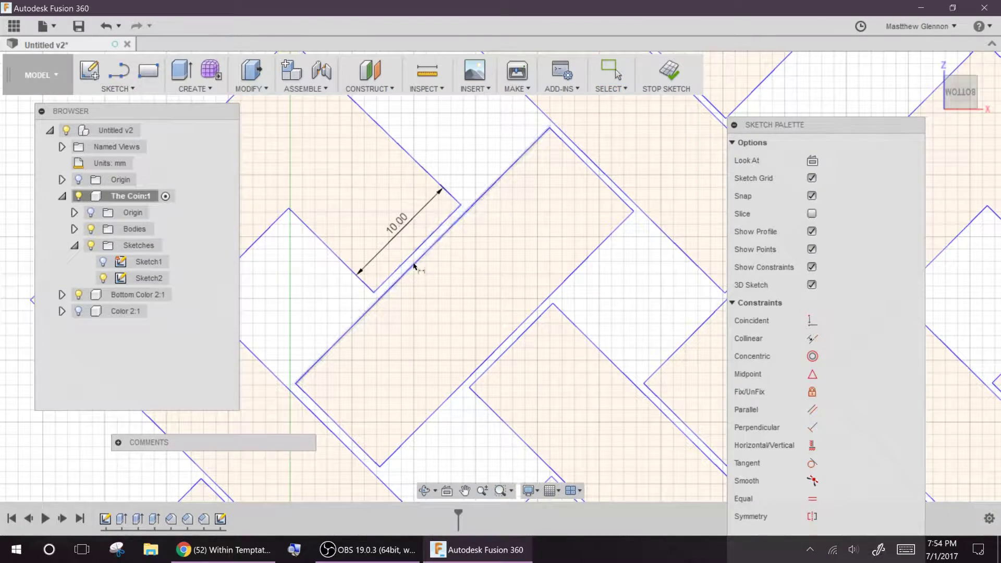
# Try to dimension between the upper-left loop's short end and the crossing strip's edge, and delete that dimension.
pyautogui.click(366, 304)
pyautogui.press('Return')
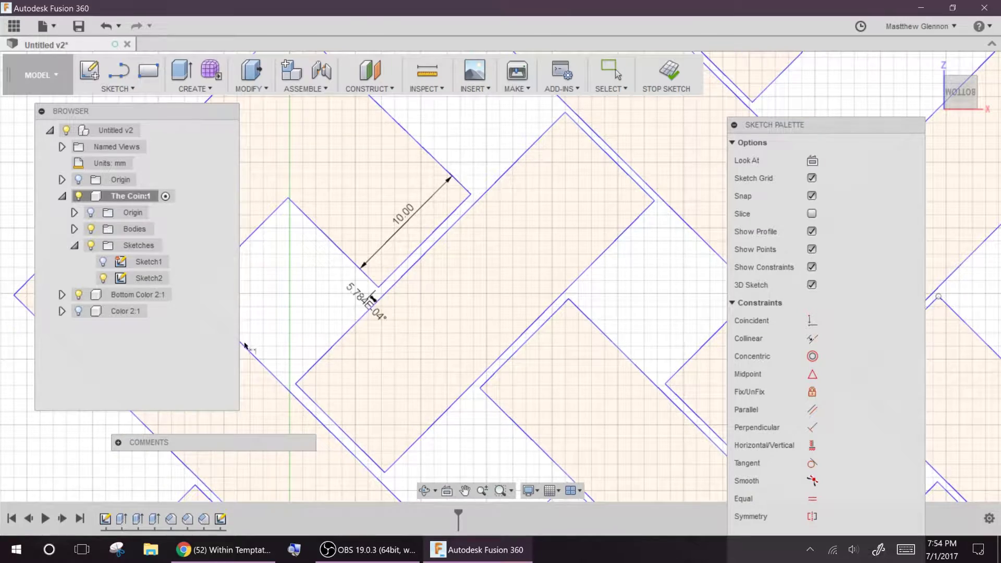
pyautogui.press('Escape')
pyautogui.scroll(3, 365, 298)
pyautogui.click(441, 299)
pyautogui.press('Delete')
# Dimension both ends of the crossing strip beside the upper-left loop to 10 mm.
pyautogui.scroll(-3, 425, 285)
pyautogui.press('d')
pyautogui.click(485, 260)
pyautogui.press('Escape')
pyautogui.press('Escape')
pyautogui.click(413, 435)
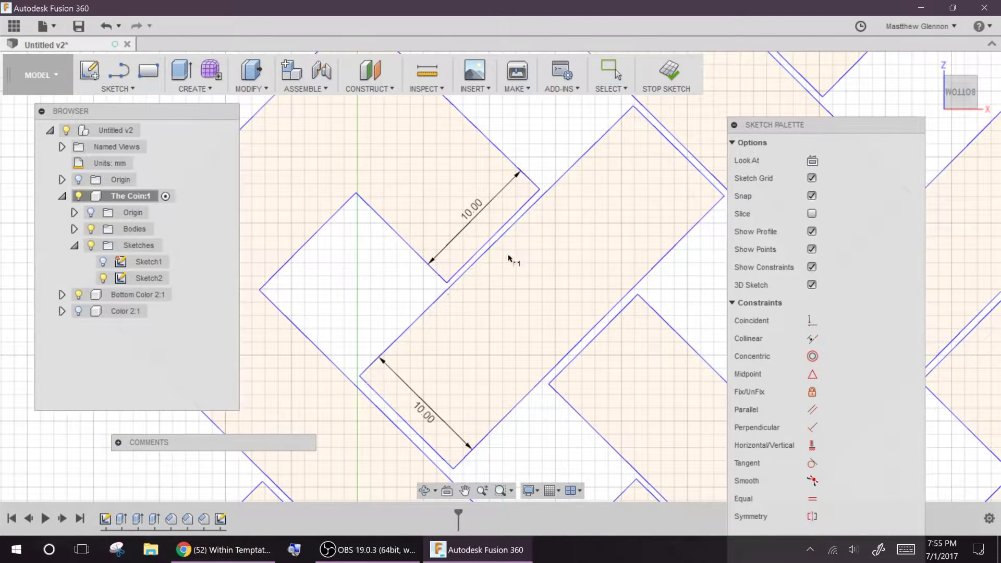
pyautogui.click(669, 183)
pyautogui.write('10')
pyautogui.press('Return')
# Apply a Parallel constraint between the crossing strip's long edge and the facing end of the neighbouring central strip.
pyautogui.click(813, 410)
pyautogui.click(584, 340)
pyautogui.keyDown('ctrl'); pyautogui.click(588, 346); pyautogui.keyUp('ctrl')
pyautogui.click(820, 447)
# Make the upper-left loop's outer upper-right edge collinear with the central strip's upper-right edge.
pyautogui.scroll(-3, 503, 331)
pyautogui.click(502, 214)
pyautogui.keyDown('ctrl'); pyautogui.click(626, 342); pyautogui.keyUp('ctrl')
pyautogui.rightClick(512, 186)
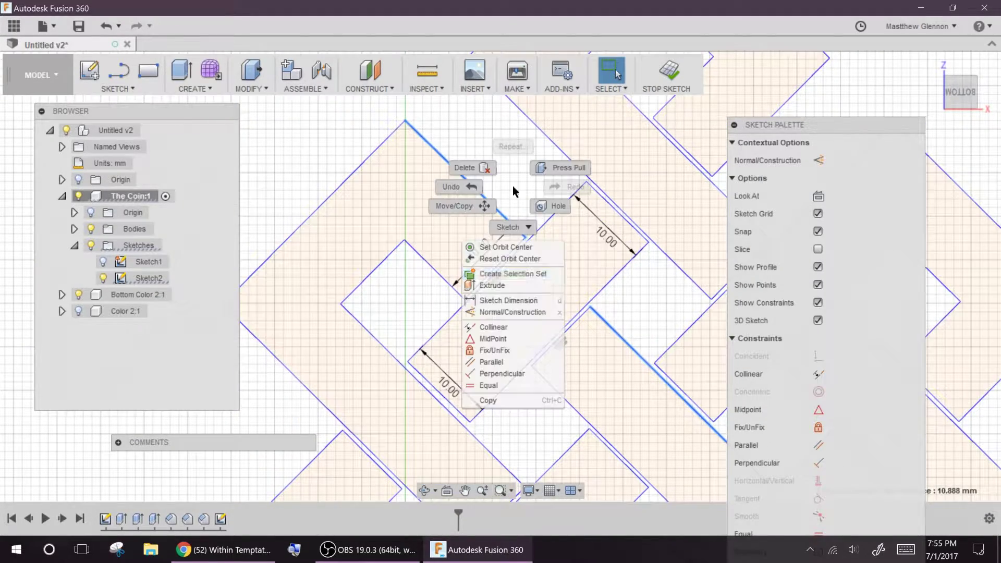
pyautogui.click(525, 327)
# Make the upper-right edge of the upper-left loop's inner opening collinear with the central strip's lower-left edge.
pyautogui.scroll(2, 471, 271)
pyautogui.scroll(-3, 519, 356)
pyautogui.click(551, 390)
pyautogui.keyDown('ctrl'); pyautogui.click(460, 299); pyautogui.keyUp('ctrl')
pyautogui.rightClick(459, 302)
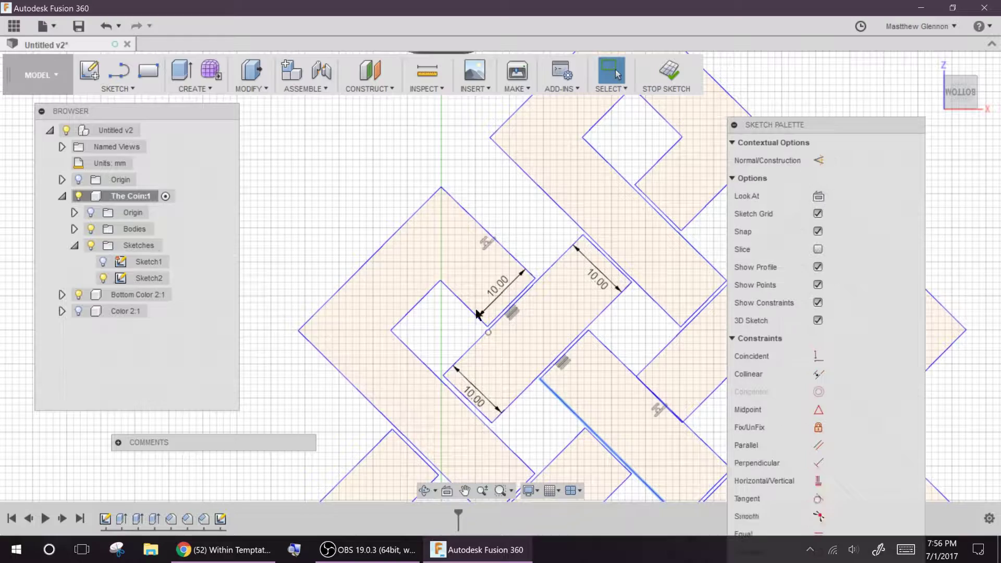
pyautogui.click(440, 415)
# Dimension the lower end of the upper-left loop's long strip to 10 mm.
pyautogui.scroll(3, 518, 433)
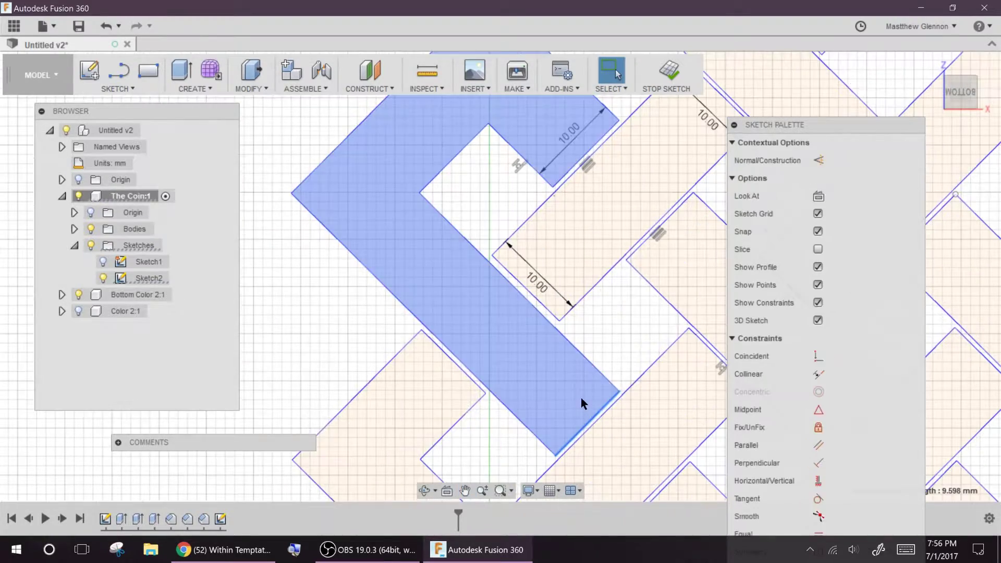
pyautogui.press('Escape')
pyautogui.rightClick(581, 299)
pyautogui.click(550, 415)
# Make the lower-left loop's outer upper-left edge and matching inner edge collinear with the crossing strip's two long edges.
pyautogui.click(516, 232)
pyautogui.keyDown('ctrl'); pyautogui.click(402, 347); pyautogui.keyUp('ctrl')
pyautogui.rightClick(402, 361)
pyautogui.click(385, 228)
pyautogui.click(525, 287)
pyautogui.rightClick(516, 290)
pyautogui.click(474, 428)
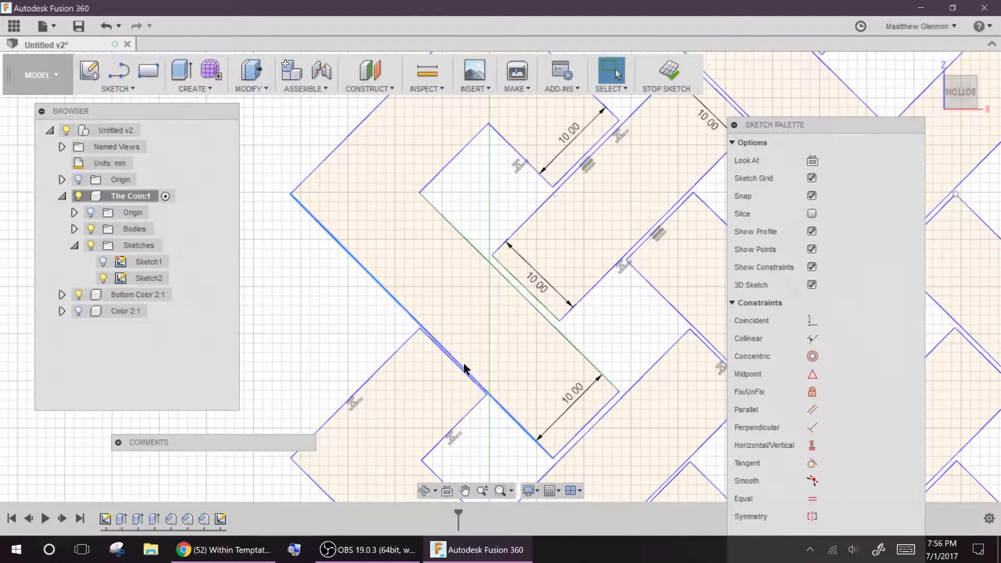
# Try to dimension the gap between the central strip's lower end and the upper-left loop's inner edge at 1 mm.
pyautogui.scroll(4, 421, 368)
pyautogui.scroll(-2, 573, 184)
pyautogui.press('d')
pyautogui.click(712, 236)
pyautogui.moveTo(652, 242); pyautogui.dragTo(520, 287, button='middle')
pyautogui.doubleClick(724, 231)
pyautogui.write('1')
pyautogui.press('Return')
pyautogui.hotkey('ctrl', 'z')
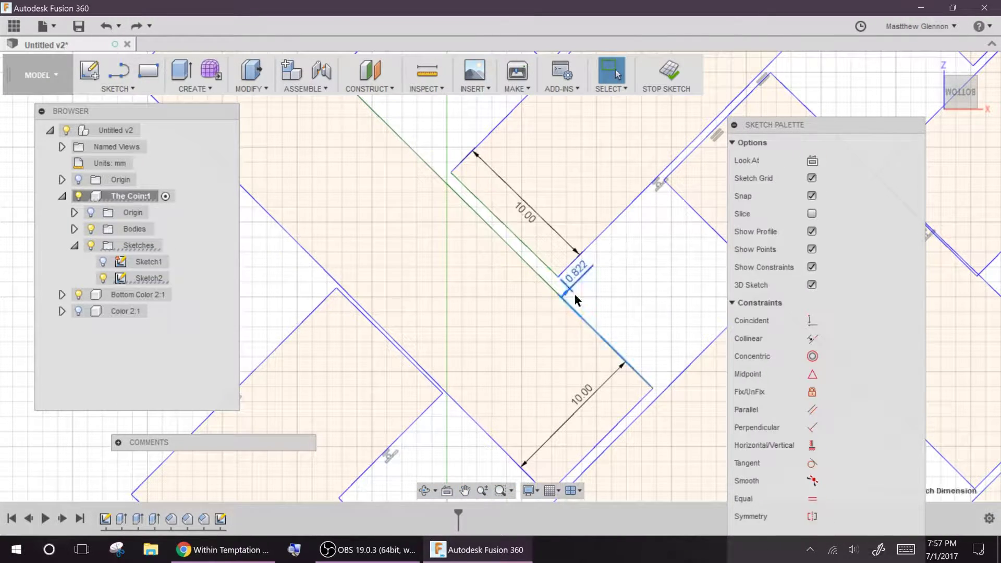
# Make the central strip's lower end and the lower-left loop's upper end parallel to the facing edges of the upper-left loop's long strip.
pyautogui.rightClick(542, 284)
pyautogui.click(623, 458)
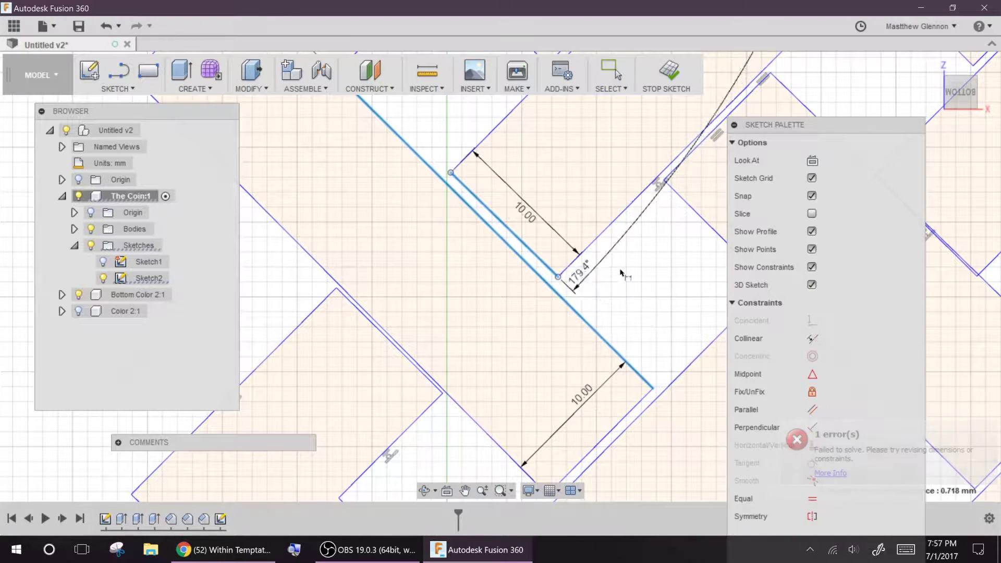
pyautogui.click(402, 358)
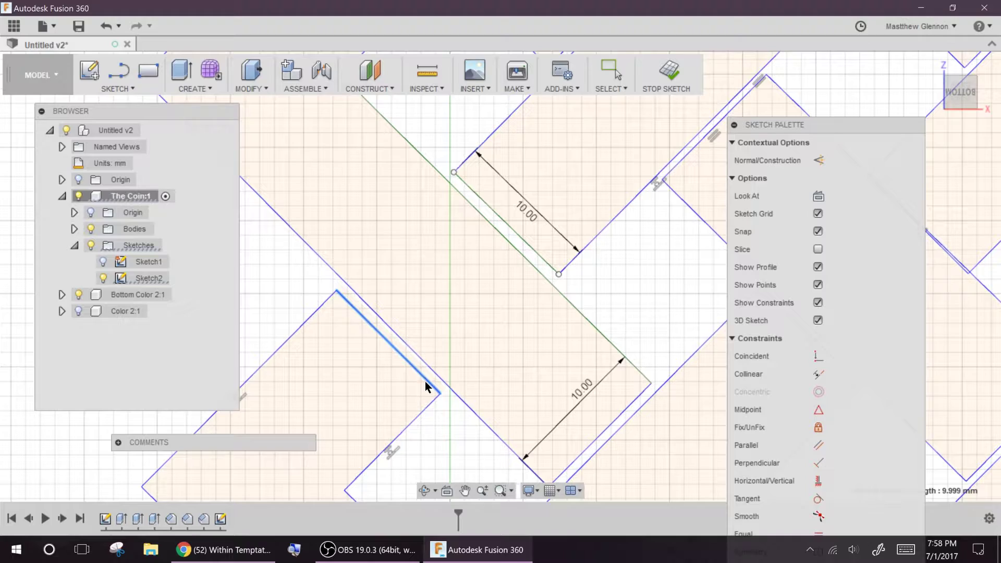
pyautogui.click(430, 406)
pyautogui.scroll(-4, 329, 306)
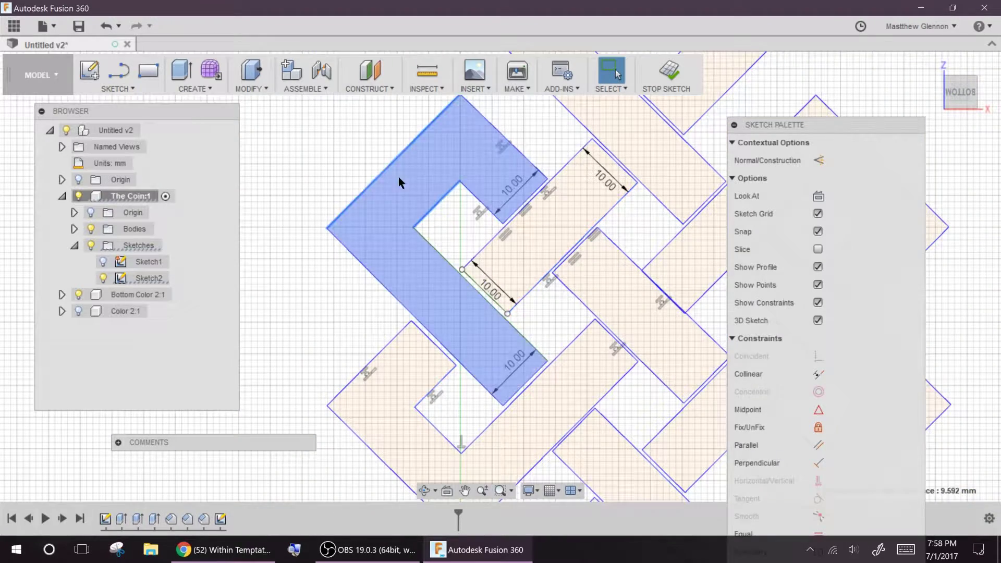
pyautogui.press('d')
pyautogui.click(415, 186)
pyautogui.press('Escape')
# Dimension the upper-left loop's upper-left band to 10 mm from the inner corner to the outer edge.
pyautogui.scroll(3, 449, 156)
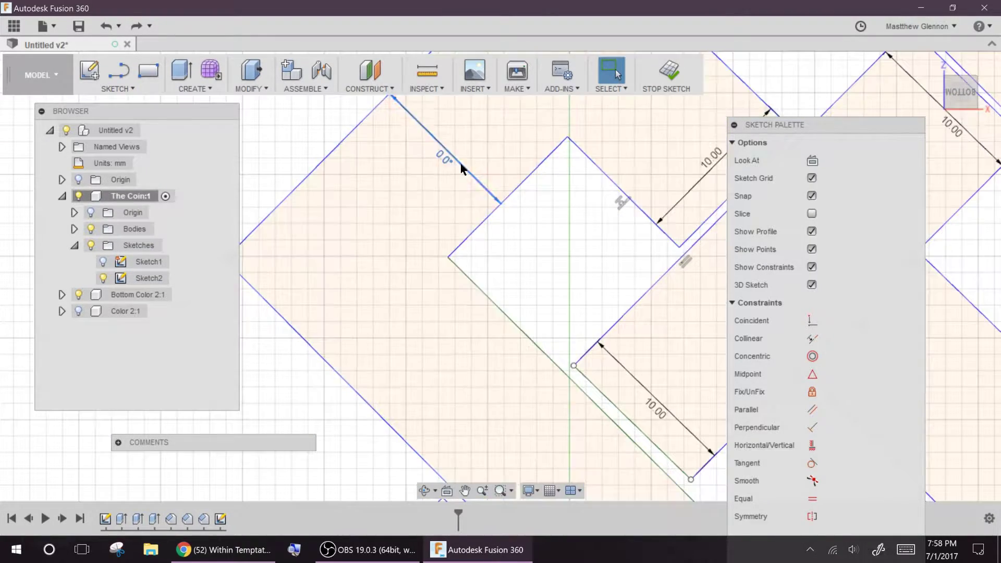
pyautogui.click(449, 257)
pyautogui.click(344, 141)
pyautogui.press('d')
pyautogui.click(391, 206)
pyautogui.write('10')
pyautogui.press('Return')
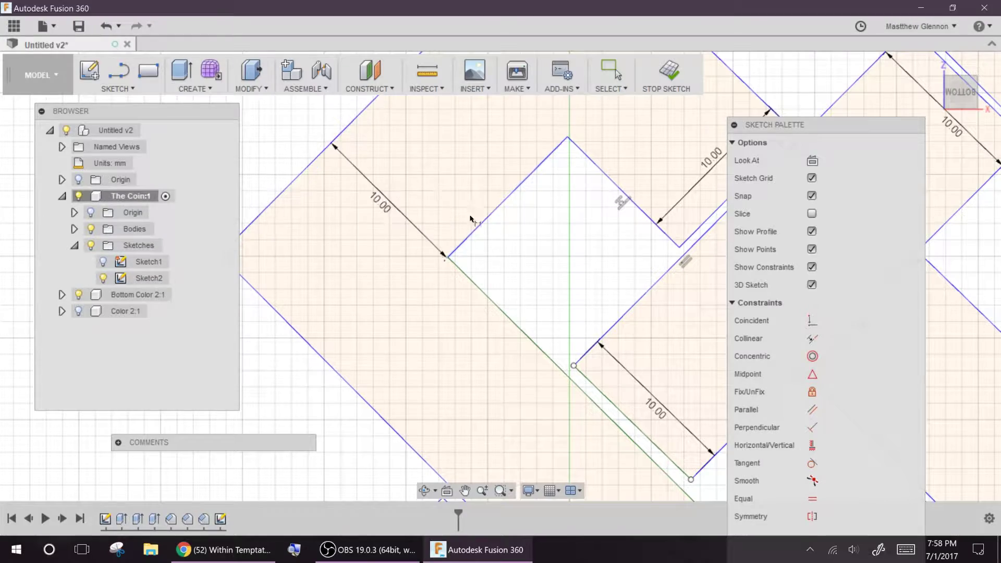
# Make the upper-left loop's outer upper-left edge parallel to the matching edge of its inner opening.
pyautogui.moveTo(538, 215); pyautogui.dragTo(528, 349, button='middle')
pyautogui.keyDown('ctrl'); pyautogui.click(416, 185); pyautogui.keyUp('ctrl')
pyautogui.rightClick(393, 170)
pyautogui.click(399, 347)
pyautogui.scroll(-2, 462, 214)
# Add two more parallel constraints between facing edges of the upper-left loop and the adjoining central strip.
pyautogui.click(554, 277)
pyautogui.keyDown('ctrl'); pyautogui.click(626, 188); pyautogui.keyUp('ctrl')
pyautogui.rightClick(628, 193)
pyautogui.click(606, 341)
pyautogui.click(485, 376)
pyautogui.keyDown('ctrl'); pyautogui.click(364, 414); pyautogui.keyUp('ctrl')
pyautogui.rightClick(309, 269)
pyautogui.click(303, 445)
pyautogui.scroll(-3, 340, 333)
pyautogui.moveTo(340, 332); pyautogui.dragTo(371, 209, button='middle')
pyautogui.keyDown('ctrl'); pyautogui.click(636, 146); pyautogui.keyUp('ctrl')
pyautogui.scroll(3, 600, 161)
pyautogui.keyDown('shift'); pyautogui.moveTo(648, 190); pyautogui.dragTo(579, 194, button='middle'); pyautogui.keyUp('shift')
pyautogui.keyDown('ctrl'); pyautogui.click(534, 195); pyautogui.keyUp('ctrl')
pyautogui.moveTo(537, 151); pyautogui.dragTo(470, 389, button='middle')
pyautogui.keyDown('ctrl'); pyautogui.click(436, 223); pyautogui.keyUp('ctrl')
pyautogui.keyDown('ctrl'); pyautogui.click(463, 136); pyautogui.keyUp('ctrl')
pyautogui.rightClick(463, 135)
pyautogui.click(343, 268)
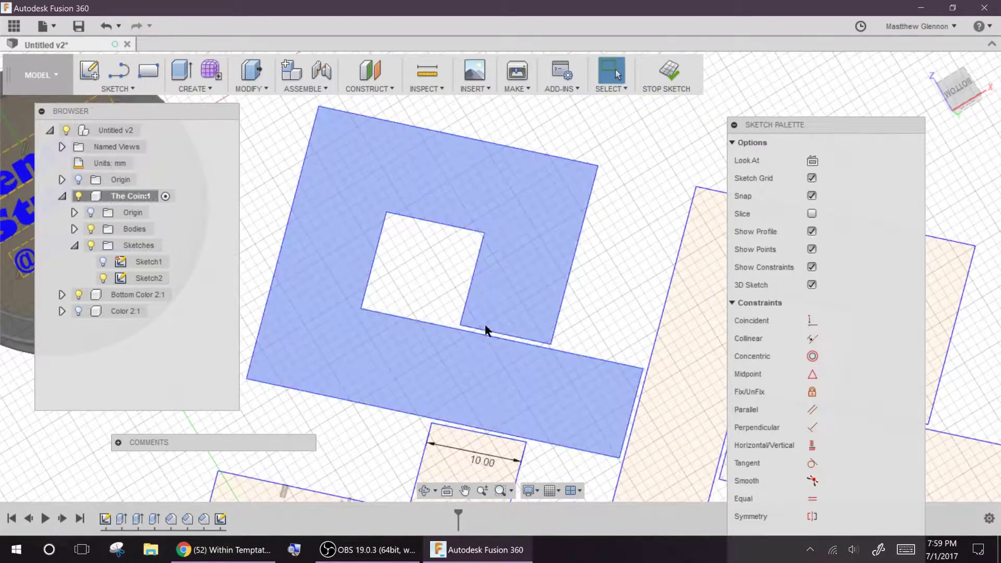
# Dimension the end of the upper loop's long strip and the end of its short arm to 10 mm each.
pyautogui.press('d')
pyautogui.click(631, 414)
pyautogui.click(610, 416)
pyautogui.write('10')
pyautogui.press('Return')
pyautogui.click(500, 333)
pyautogui.click(510, 314)
pyautogui.write('10')
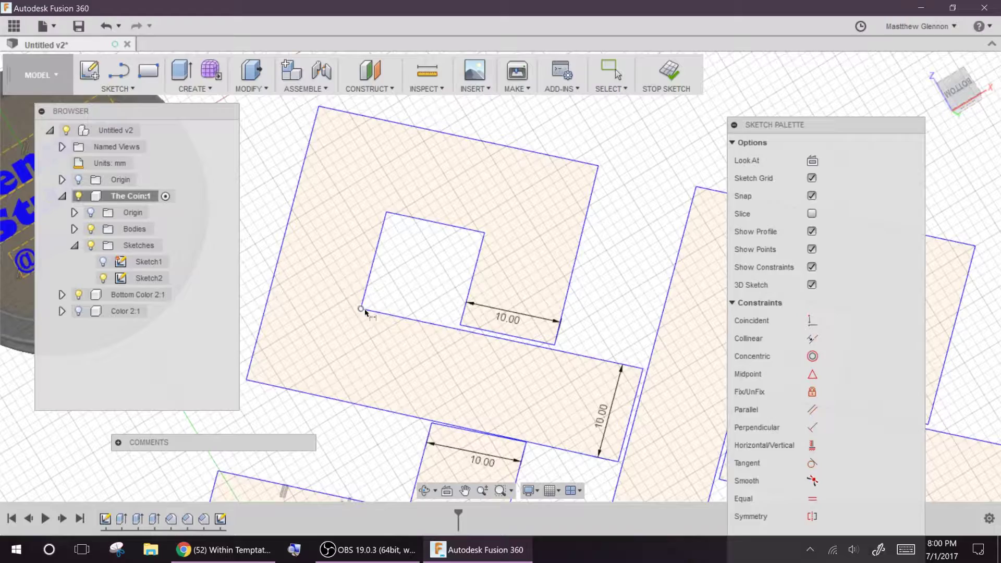
# Dimension the upper loop's remaining two bands and the lower-left loop's lower band to 10 mm each.
pyautogui.write('10')
pyautogui.press('Return')
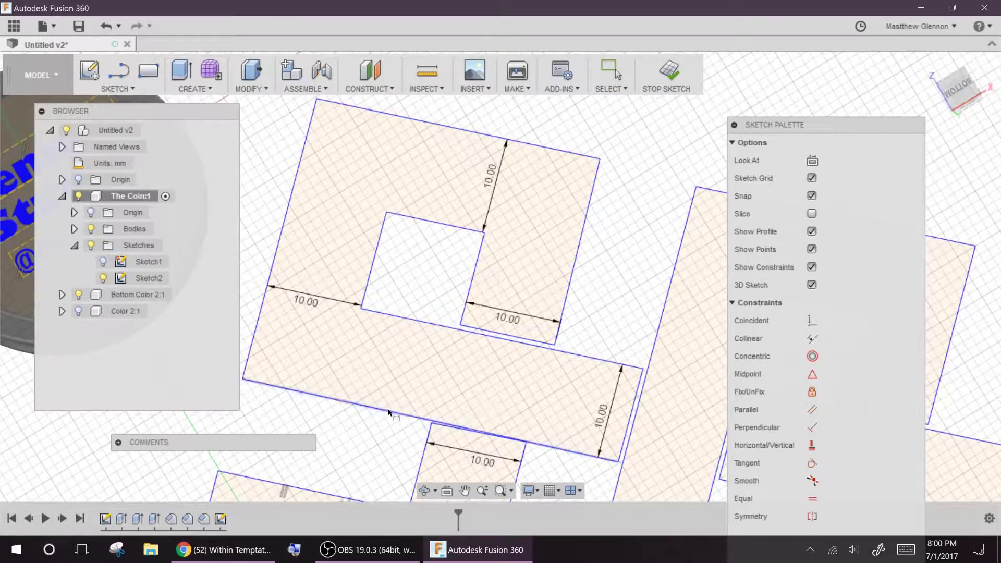
pyautogui.scroll(-5, 369, 402)
pyautogui.click(418, 398)
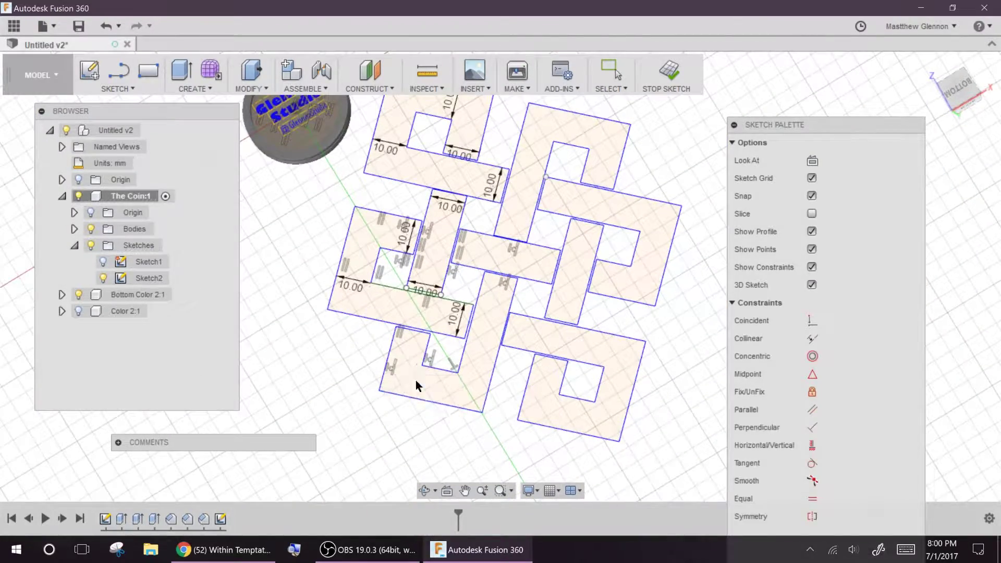
# Make the lower-right loop's long upper edge collinear with the left loop's long inner edge and dimension that strip's end to 10 mm.
pyautogui.scroll(5, 475, 348)
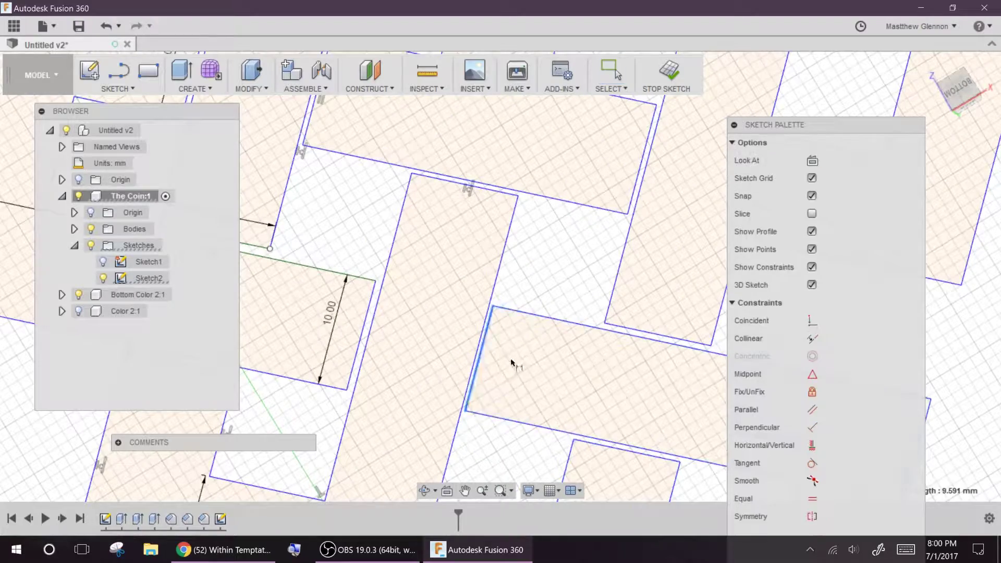
pyautogui.keyDown('ctrl'); pyautogui.click(360, 277); pyautogui.keyUp('ctrl')
pyautogui.rightClick(357, 249)
pyautogui.click(358, 391)
pyautogui.scroll(-3, 473, 368)
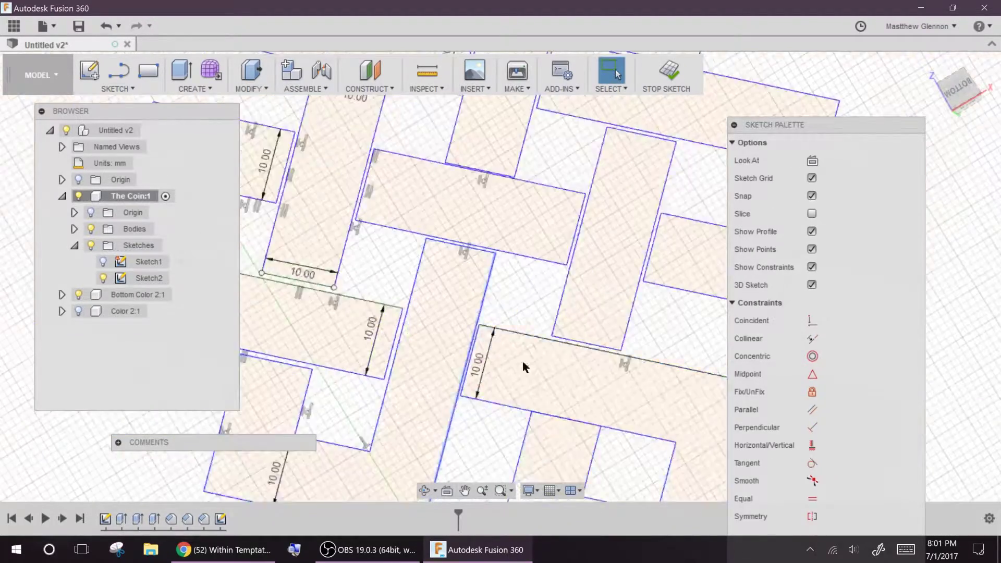
# Dimension the lower-right loop's right band and lower band to 10 mm each.
pyautogui.moveTo(680, 440); pyautogui.dragTo(585, 324, button='middle')
pyautogui.click(618, 340)
pyautogui.write('10')
pyautogui.press('Return')
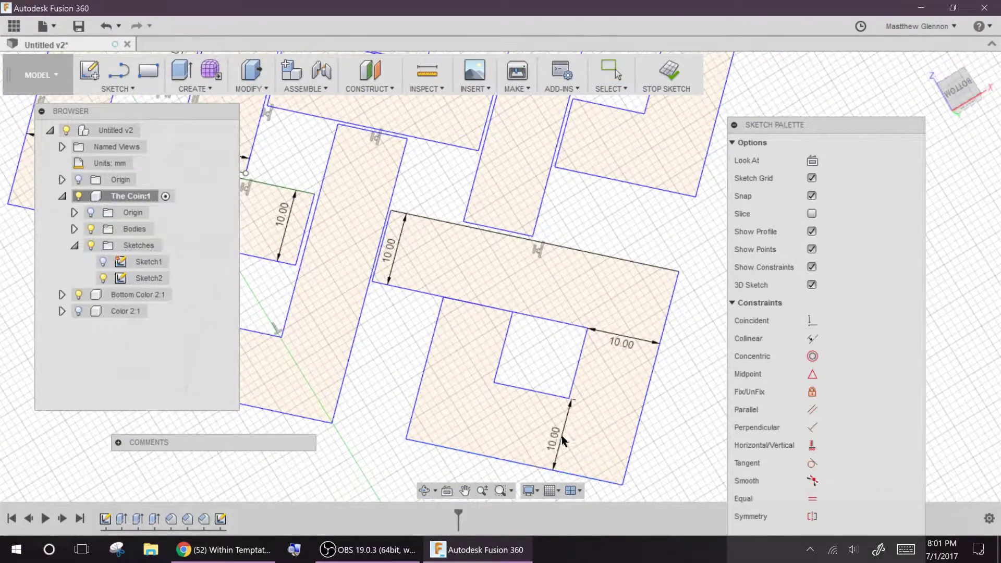
pyautogui.press('Escape')
# Make the two long edges of the lower-right loop's upper strip parallel.
pyautogui.click(572, 249)
pyautogui.keyDown('ctrl'); pyautogui.click(553, 321); pyautogui.keyUp('ctrl')
pyautogui.rightClick(528, 365)
pyautogui.click(369, 330)
pyautogui.click(563, 248)
pyautogui.keyDown('ctrl'); pyautogui.click(554, 321); pyautogui.keyUp('ctrl')
pyautogui.rightClick(558, 286)
pyautogui.click(549, 436)
# Make the lower edge of the lower-right loop's opening parallel to the opening's upper edge and to the loop's outer lower edge.
pyautogui.click(559, 322)
pyautogui.keyDown('ctrl'); pyautogui.click(536, 392); pyautogui.keyUp('ctrl')
pyautogui.rightClick(537, 364)
pyautogui.click(546, 265)
pyautogui.keyDown('ctrl'); pyautogui.click(506, 460); pyautogui.keyUp('ctrl')
pyautogui.rightClick(502, 436)
pyautogui.click(496, 337)
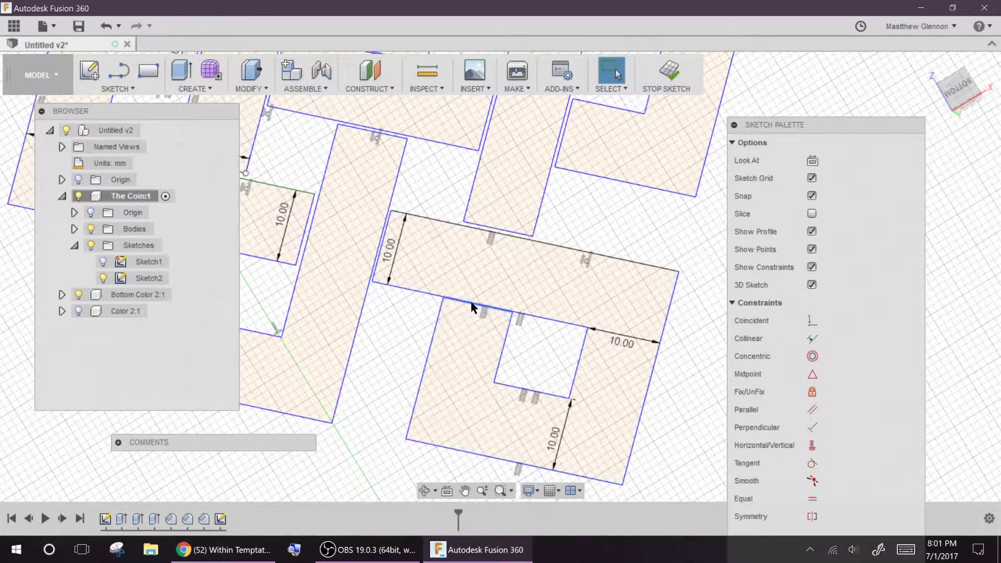
# Make the lower-right loop's short arm end and the neighbouring short strip's lower end parallel to the lower-right loop's upper strip.
pyautogui.keyDown('ctrl'); pyautogui.click(459, 299); pyautogui.keyUp('ctrl')
pyautogui.rightClick(469, 255)
pyautogui.click(468, 405)
pyautogui.click(493, 228)
pyautogui.keyDown('ctrl'); pyautogui.click(493, 233); pyautogui.keyUp('ctrl')
pyautogui.rightClick(491, 243)
pyautogui.click(489, 393)
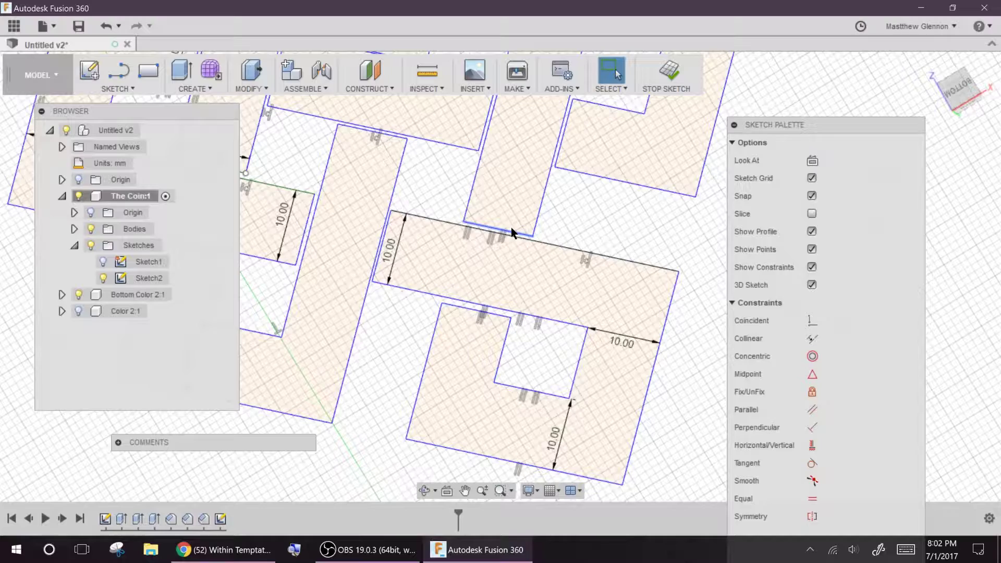
# Make the lower-left loop's long strip end parallel to the middle strip's lower edge and dimension that strip's width to 10 mm.
pyautogui.rightClick(377, 142)
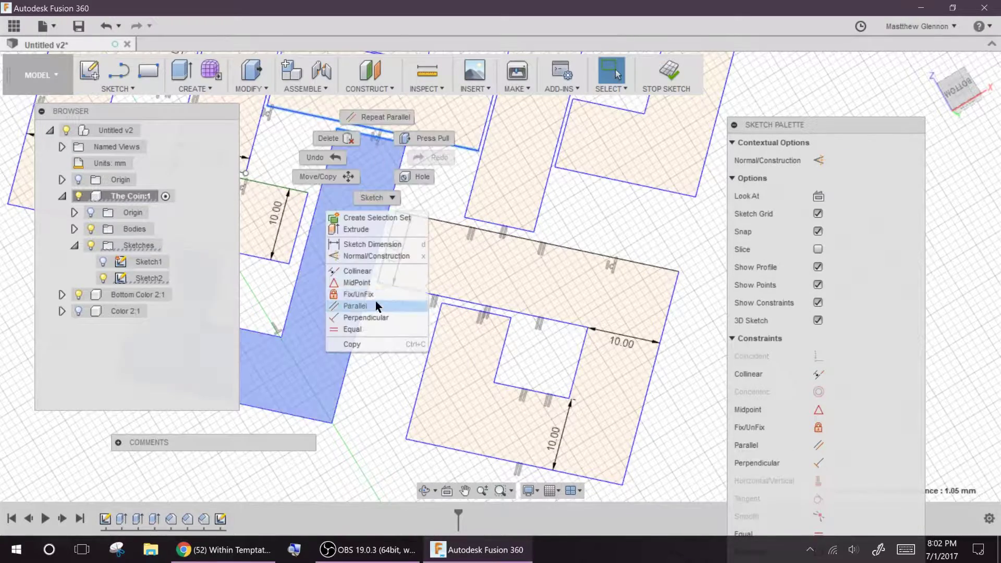
pyautogui.click(375, 304)
pyautogui.press('d')
pyautogui.click(461, 228)
pyautogui.write('10')
pyautogui.press('Return')
pyautogui.click(472, 279)
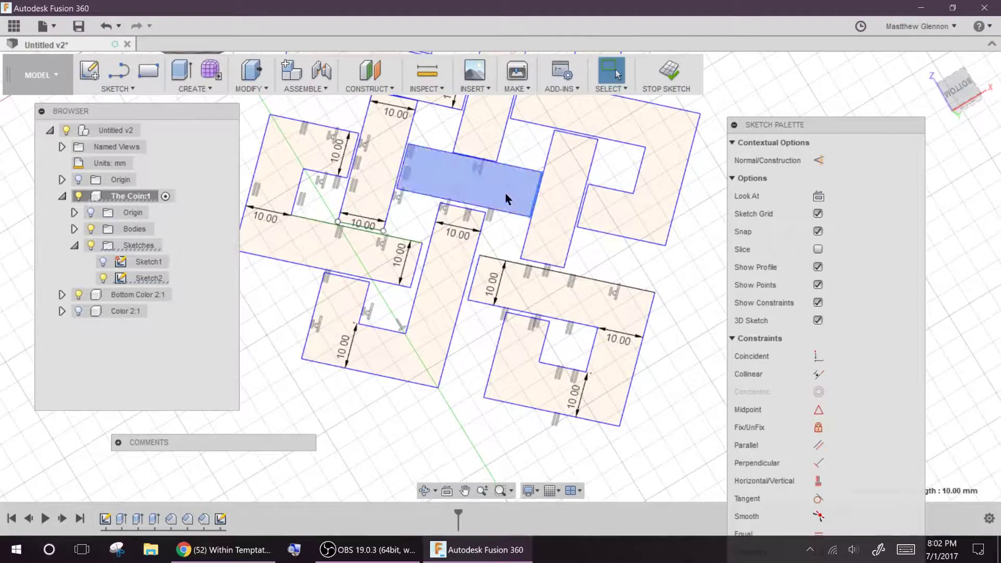
# Make the right loop's inner and outer lower edges collinear with the middle strip's two long edges.
pyautogui.scroll(2, 505, 193)
pyautogui.click(646, 246)
pyautogui.rightClick(375, 197)
pyautogui.click(360, 312)
pyautogui.keyDown('ctrl'); pyautogui.click(632, 242); pyautogui.keyUp('ctrl')
pyautogui.rightClick(633, 241)
pyautogui.click(614, 352)
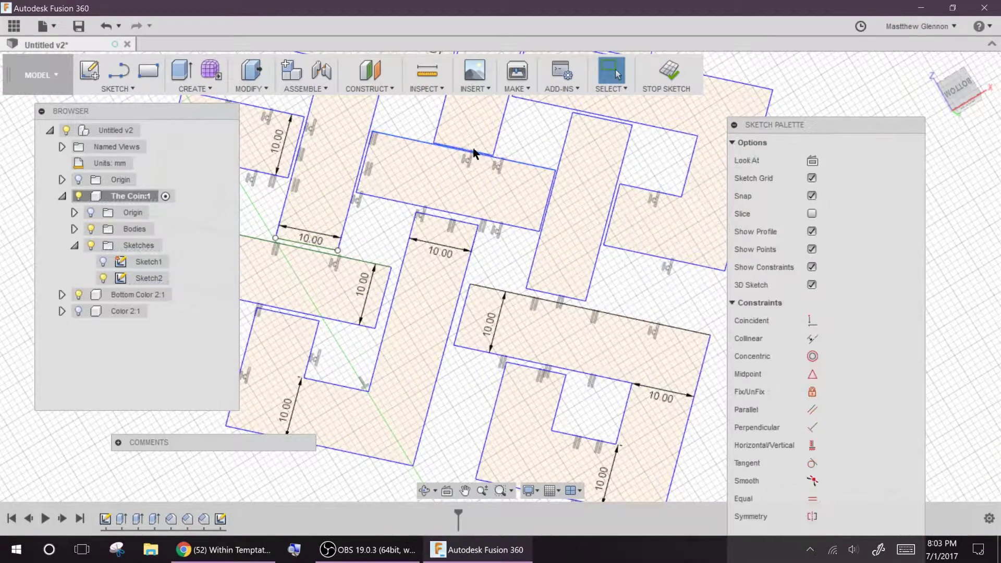
# Make the right loop's inner and outer upper edges collinear with the two long edges of the upper loop's long strip.
pyautogui.moveTo(469, 165); pyautogui.dragTo(380, 318, button='middle')
pyautogui.click(496, 257)
pyautogui.keyDown('ctrl'); pyautogui.click(330, 219); pyautogui.keyUp('ctrl')
pyautogui.rightClick(330, 220)
pyautogui.click(310, 334)
pyautogui.click(347, 159)
pyautogui.keyDown('ctrl'); pyautogui.click(479, 187); pyautogui.keyUp('ctrl')
pyautogui.rightClick(490, 144)
pyautogui.click(476, 286)
# Make the upper end of the short strip inside the right loop parallel to the loop's inner upper edge.
pyautogui.click(472, 436)
pyautogui.keyDown('ctrl'); pyautogui.click(494, 267); pyautogui.keyUp('ctrl')
pyautogui.rightClick(500, 268)
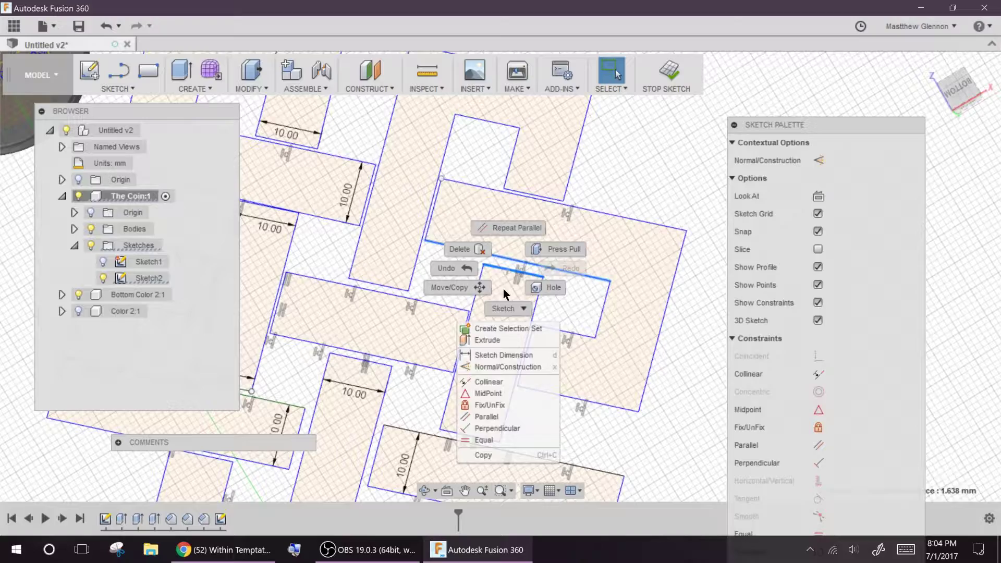
pyautogui.click(477, 415)
# Make the right loop's left end parallel to the facing edge of the upper-right loop's long strip.
pyautogui.scroll(4, 442, 175)
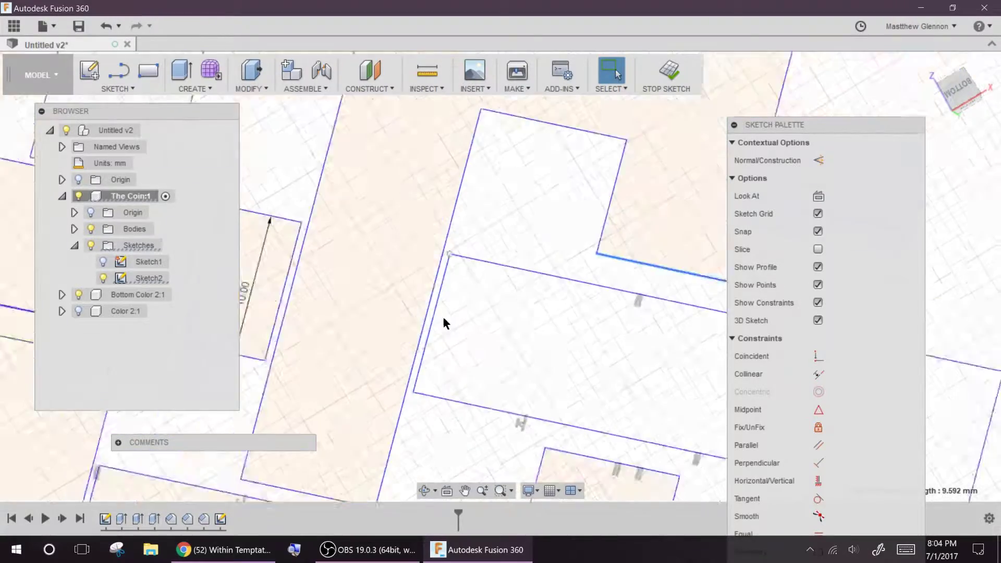
pyautogui.scroll(-2, 442, 319)
pyautogui.click(434, 326)
pyautogui.keyDown('ctrl'); pyautogui.click(428, 328); pyautogui.keyUp('ctrl')
pyautogui.rightClick(509, 295)
pyautogui.click(503, 423)
# Make the end of the upper loop's long strip parallel to the upper-right loop's facing outer edge.
pyautogui.click(320, 314)
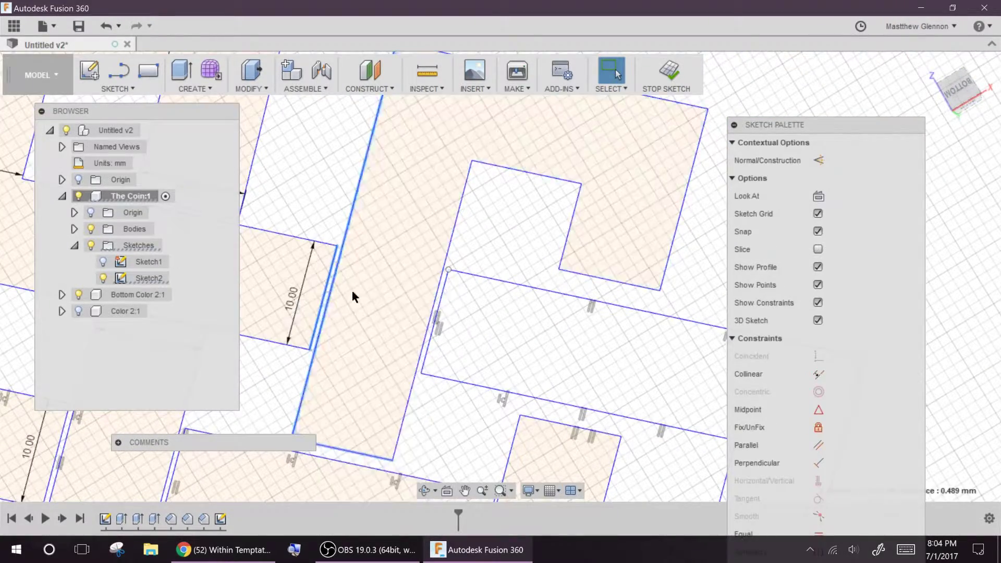
pyautogui.scroll(-5, 328, 313)
pyautogui.scroll(5, 335, 208)
pyautogui.rightClick(495, 258)
pyautogui.click(480, 372)
# Make the upper loop's inner upper-left edge parallel to its outer upper-left edge and to its inner lower-right edge.
pyautogui.scroll(-3, 349, 136)
pyautogui.scroll(5, 357, 224)
pyautogui.keyDown('ctrl'); pyautogui.click(410, 175); pyautogui.keyUp('ctrl')
pyautogui.rightClick(423, 185)
pyautogui.click(415, 362)
pyautogui.click(453, 234)
pyautogui.rightClick(430, 194)
pyautogui.click(418, 370)
pyautogui.click(526, 260)
pyautogui.rightClick(533, 269)
pyautogui.click(438, 211)
pyautogui.hotkey('ctrl', 'z')
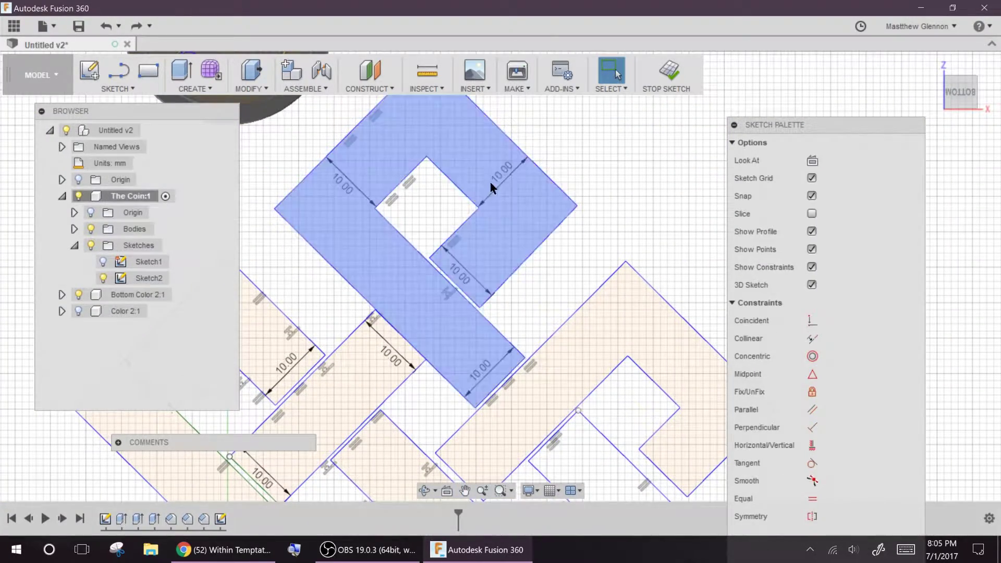
# Make the upper loop's outer lower-right and upper-right edges parallel to the matching edges of its opening.
pyautogui.click(527, 260)
pyautogui.keyDown('ctrl'); pyautogui.click(453, 234); pyautogui.keyUp('ctrl')
pyautogui.rightClick(427, 199)
pyautogui.click(417, 373)
pyautogui.click(506, 134)
pyautogui.keyDown('ctrl'); pyautogui.click(452, 181); pyautogui.keyUp('ctrl')
pyautogui.rightClick(353, 250)
pyautogui.click(354, 398)
# Dimension a 1 mm gap between the upper loop's long outer edge and the facing end of the crossing strip below it.
pyautogui.click(416, 350)
pyautogui.click(364, 314)
pyautogui.scroll(5, 366, 323)
pyautogui.moveTo(457, 339); pyautogui.dragTo(468, 328)
pyautogui.click(474, 333)
pyautogui.moveTo(307, 297); pyautogui.dragTo(430, 336)
pyautogui.scroll(-5, 447, 322)
pyautogui.keyDown('ctrl'); pyautogui.click(450, 317); pyautogui.keyUp('ctrl')
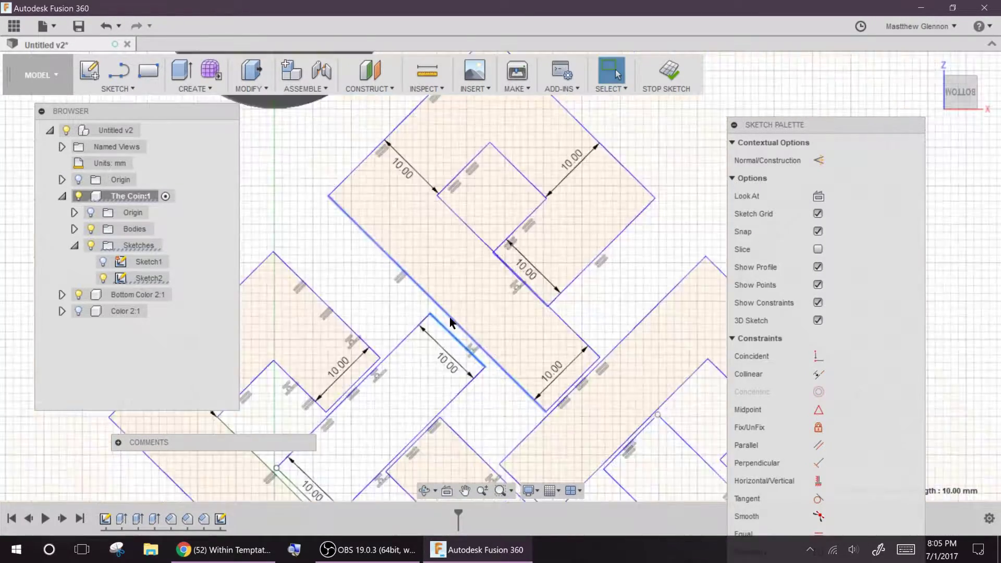
pyautogui.rightClick(450, 318)
pyautogui.click(450, 428)
pyautogui.scroll(2, 400, 340)
pyautogui.click(453, 304)
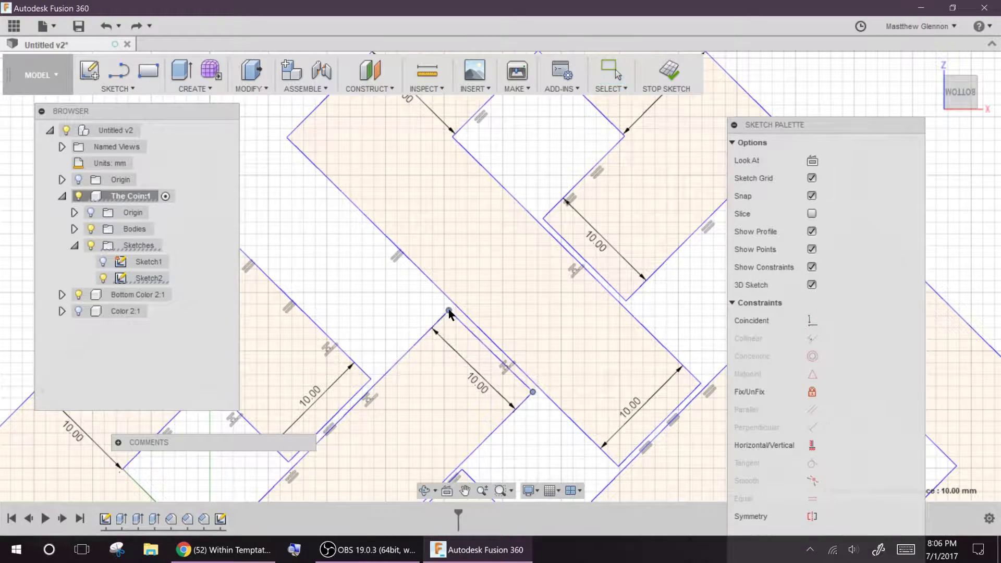
pyautogui.scroll(2, 374, 224)
pyautogui.click(499, 266)
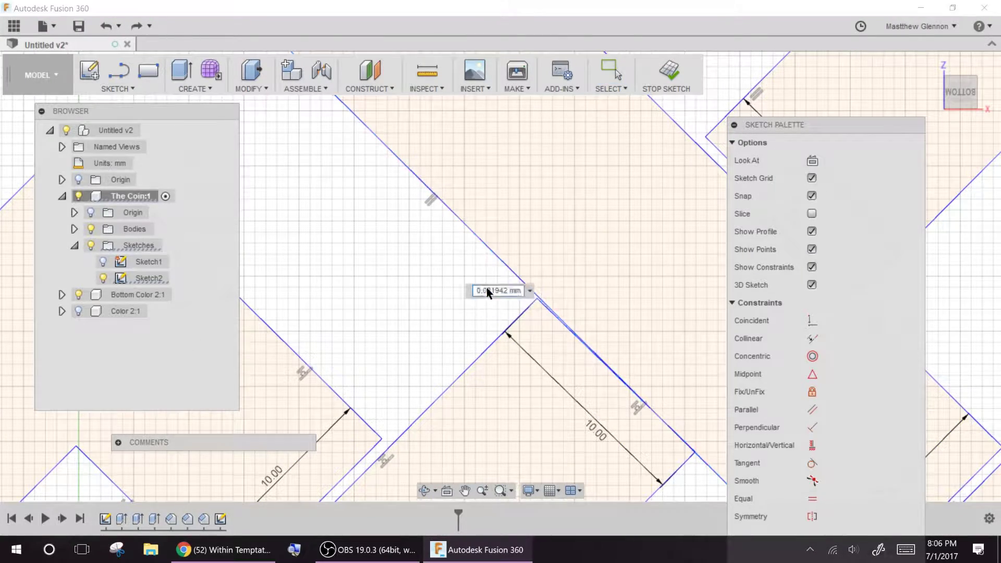
pyautogui.write('1')
pyautogui.press('Return')
# Try to dimension a 1 mm gap between the upper loop's long inner edge and the end of its short arm.
pyautogui.scroll(-2, 447, 268)
pyautogui.scroll(-3, 556, 219)
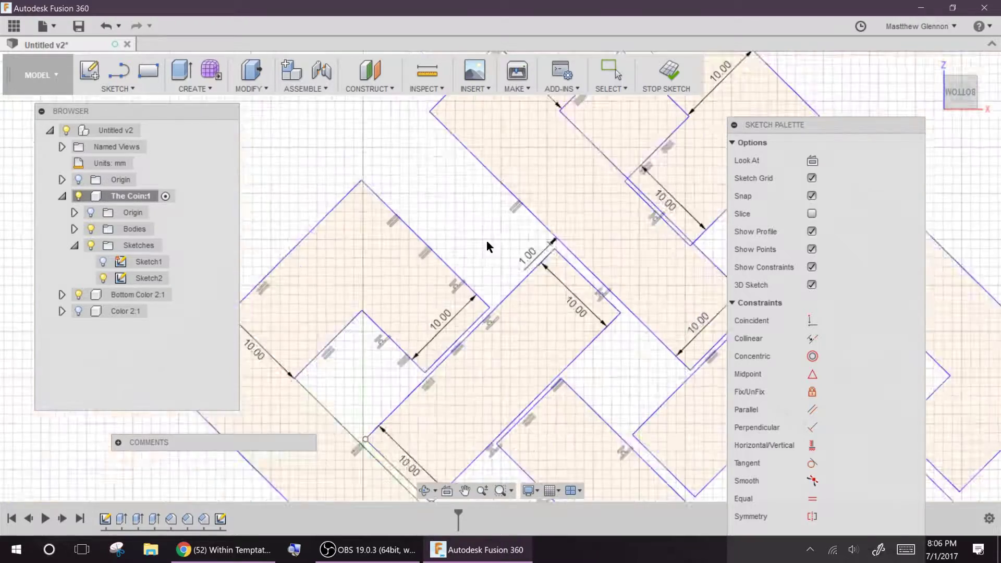
pyautogui.scroll(4, 683, 314)
pyautogui.scroll(-2, 396, 297)
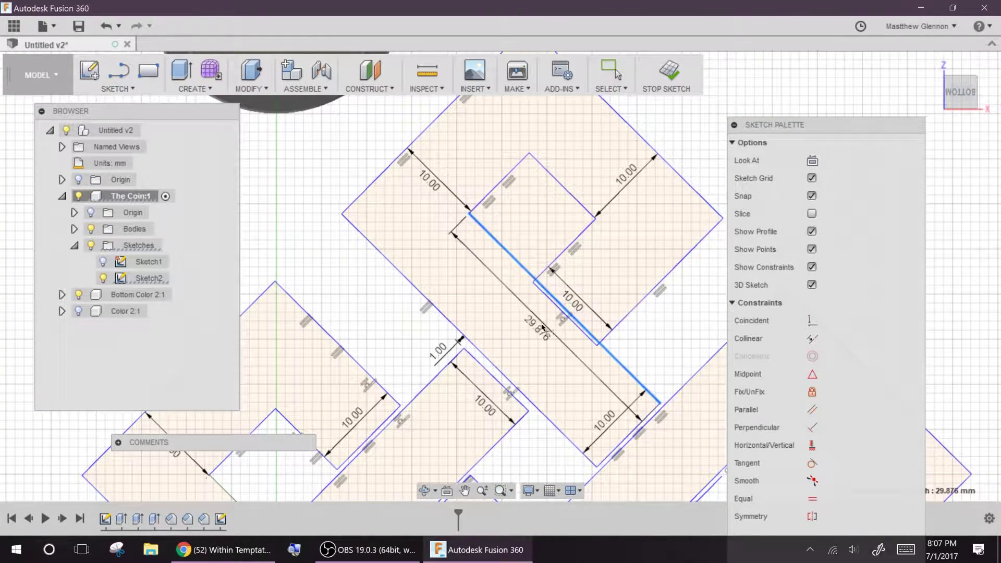
pyautogui.scroll(3, 544, 308)
pyautogui.click(546, 265)
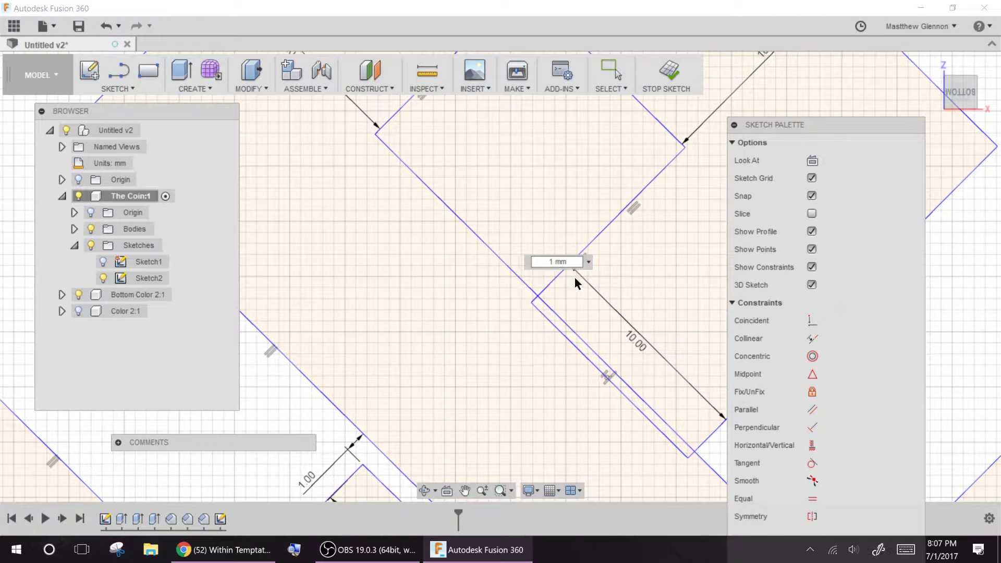
pyautogui.press('Return')
pyautogui.press('Escape')
# Pull the end of the upper loop's short arm clear of the long inner edge and dimension that gap at 1 mm.
pyautogui.click(581, 336)
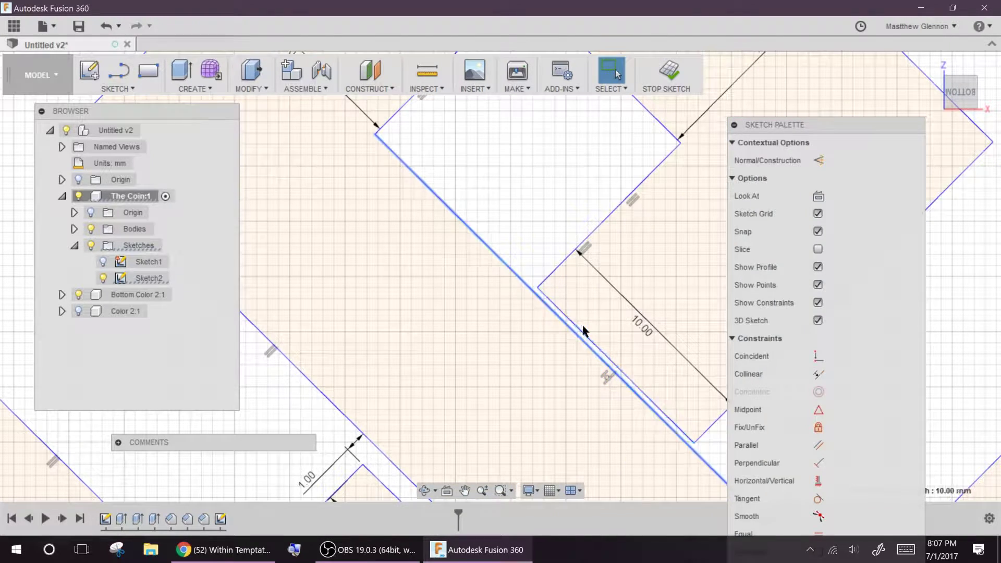
pyautogui.moveTo(576, 339); pyautogui.dragTo(578, 317)
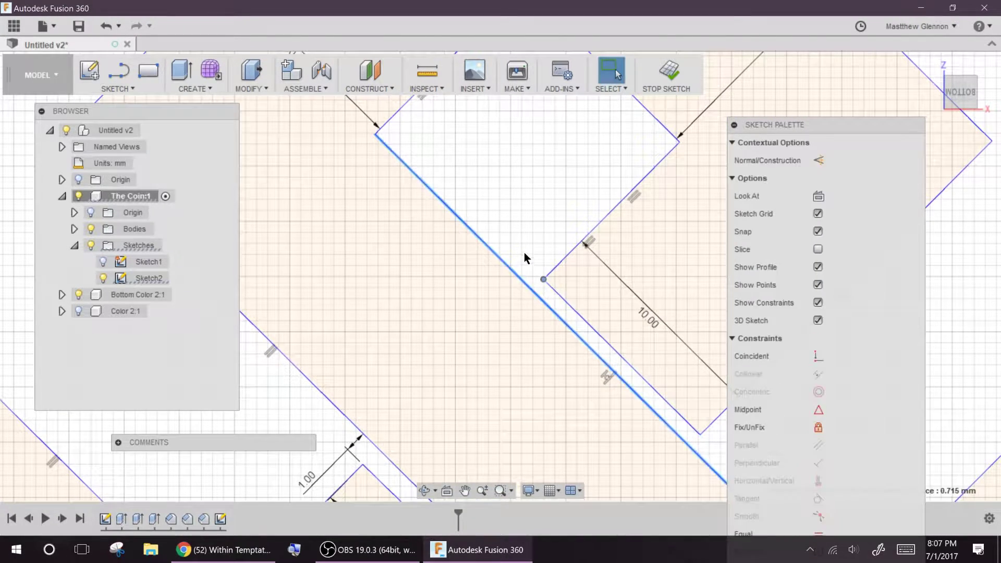
pyautogui.hotkey('ctrl', 'z')
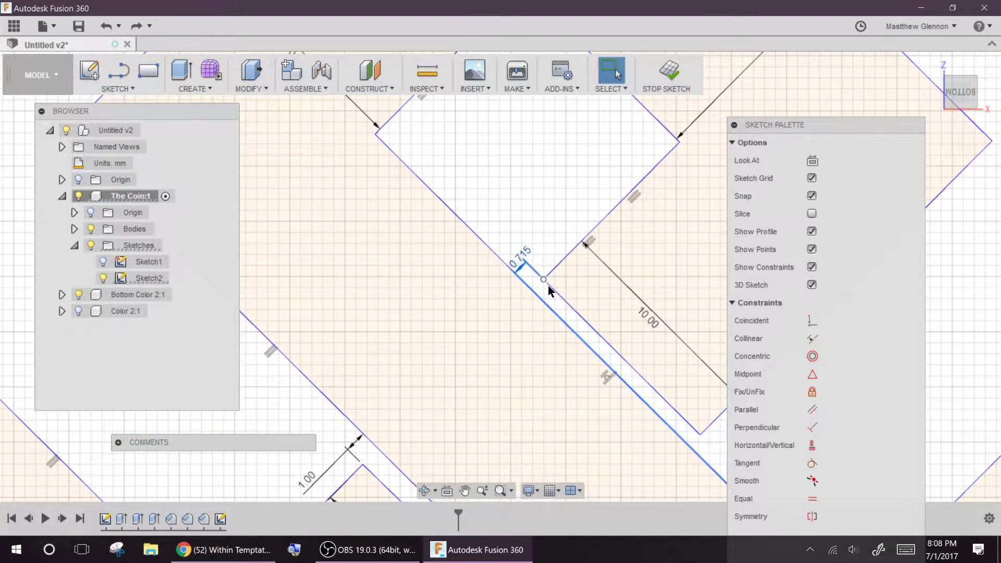
pyautogui.moveTo(571, 283); pyautogui.dragTo(568, 286)
pyautogui.rightClick(539, 189)
pyautogui.click(446, 352)
pyautogui.scroll(-5, 538, 266)
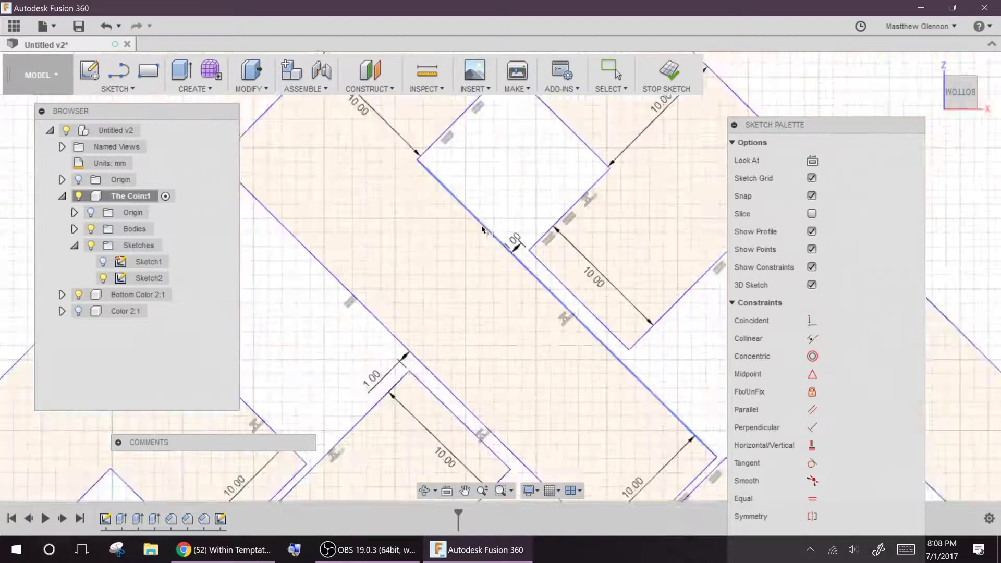
# Make the end of the upper loop's short arm parallel to the loop's long inner edge.
pyautogui.press('Escape')
pyautogui.rightClick(541, 132)
pyautogui.click(532, 310)
pyautogui.click(458, 200)
pyautogui.keyDown('shift'); pyautogui.click(485, 165); pyautogui.keyUp('shift')
pyautogui.rightClick(478, 174)
pyautogui.click(473, 352)
# Try to make the crossing strip's upper end parallel to the upper loop's long outer edge, and undo it.
pyautogui.scroll(2, 439, 187)
pyautogui.click(509, 247)
pyautogui.keyDown('shift'); pyautogui.click(524, 252); pyautogui.keyUp('shift')
pyautogui.rightClick(605, 273)
pyautogui.click(604, 428)
pyautogui.click(466, 301)
pyautogui.hotkey('ctrl', 'z')
# Make the crossing strip's upper end parallel to the upper loop's long outer edge.
pyautogui.scroll(2, 526, 255)
pyautogui.click(527, 256)
pyautogui.keyDown('shift'); pyautogui.click(527, 270); pyautogui.keyUp('shift')
pyautogui.rightClick(527, 275)
pyautogui.click(521, 452)
pyautogui.click(496, 355)
pyautogui.keyDown('shift'); pyautogui.click(440, 313); pyautogui.keyUp('shift')
pyautogui.press('Escape')
pyautogui.moveTo(241, 341); pyautogui.dragTo(304, 241, button='middle')
pyautogui.scroll(1, 304, 241)
pyautogui.moveTo(350, 407); pyautogui.dragTo(445, 304, button='middle')
pyautogui.scroll(1, 445, 304)
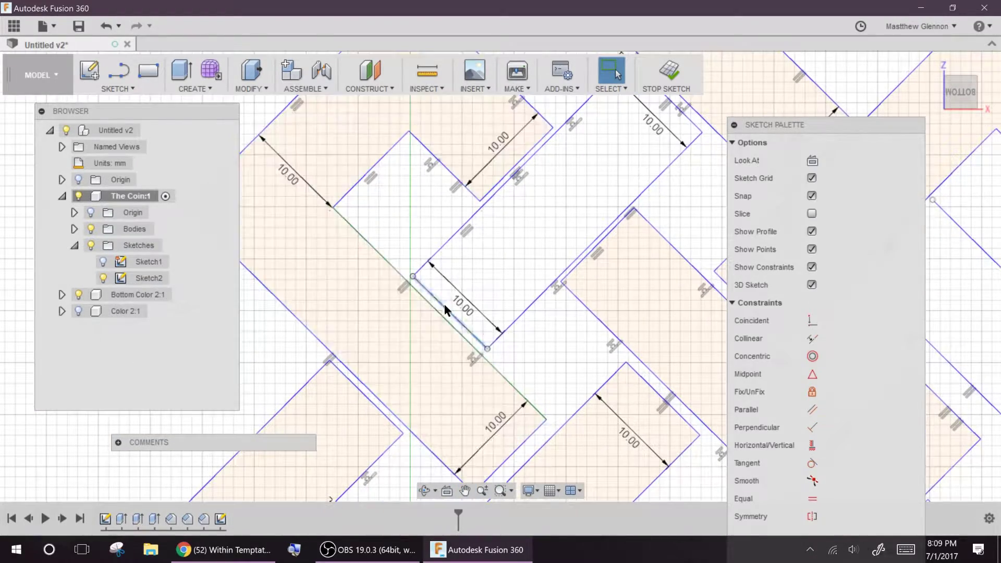
# Make the crossing strip's lower end parallel to its upper end and to the left loop's facing long edge.
pyautogui.click(413, 276)
pyautogui.click(487, 349)
pyautogui.press('Escape')
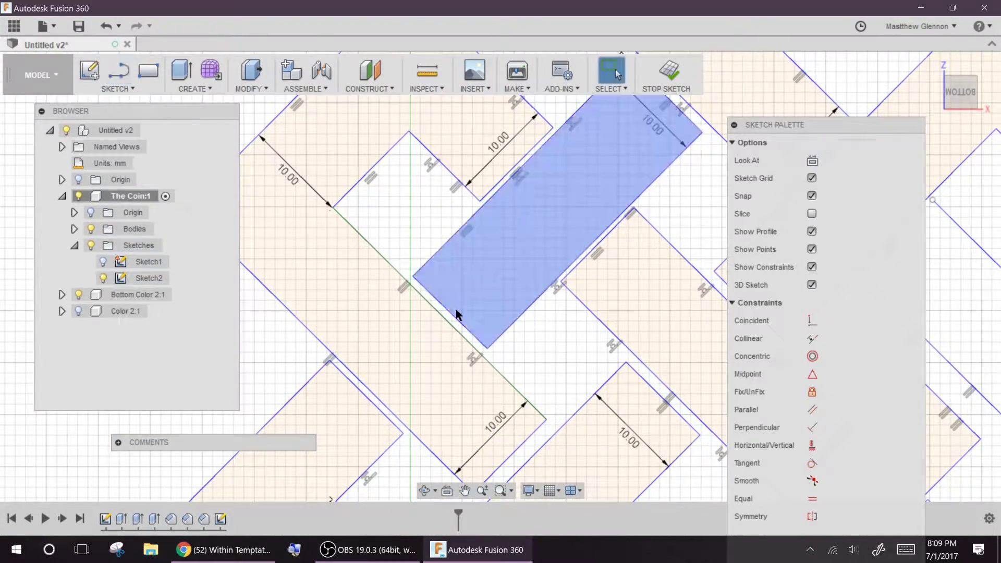
pyautogui.click(449, 313)
pyautogui.keyDown('shift'); pyautogui.click(688, 117); pyautogui.keyUp('shift')
pyautogui.rightClick(445, 190)
pyautogui.click(434, 365)
pyautogui.keyDown('shift'); pyautogui.click(434, 306); pyautogui.keyUp('shift')
pyautogui.rightClick(397, 229)
pyautogui.click(393, 404)
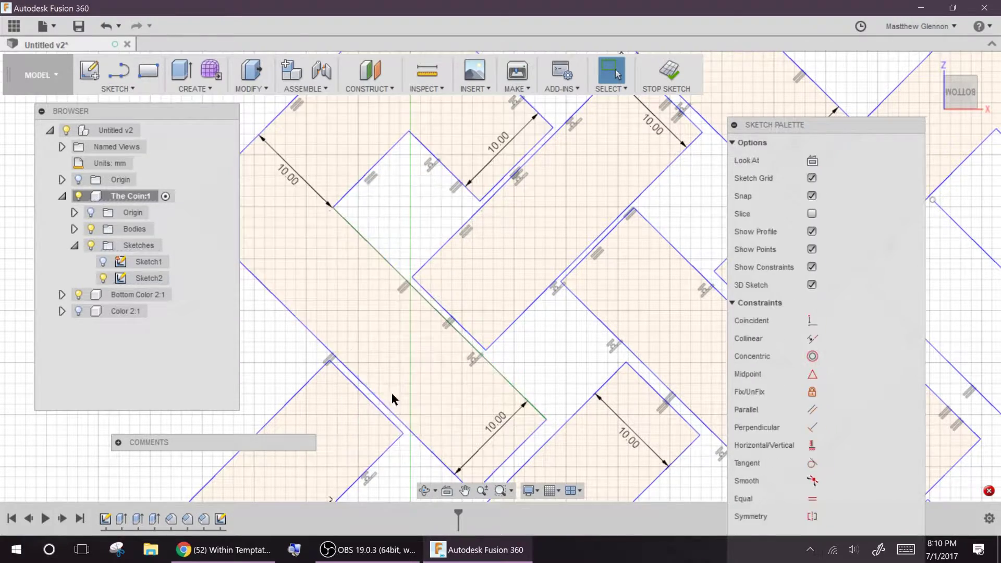
# Make the end of the lower-left loop's short arm parallel to the left loop's long outer edge.
pyautogui.click(373, 393)
pyautogui.rightClick(360, 344)
pyautogui.click(343, 245)
pyautogui.scroll(3, 297, 352)
pyautogui.scroll(-4, 296, 353)
pyautogui.click(420, 405)
pyautogui.keyDown('shift'); pyautogui.click(419, 303); pyautogui.keyUp('shift')
pyautogui.rightClick(438, 360)
pyautogui.click(415, 263)
# Apply a further parallel constraint between the lower-left loop's edges.
pyautogui.click(411, 397)
pyautogui.keyDown('shift'); pyautogui.click(353, 450); pyautogui.keyUp('shift')
pyautogui.rightClick(437, 363)
pyautogui.click(416, 265)
pyautogui.scroll(3, 449, 371)
pyautogui.scroll(-4, 449, 371)
# Try to make the left loop's outer upper-left edge parallel to the lower-left loop's outer upper-left edge.
pyautogui.click(384, 160)
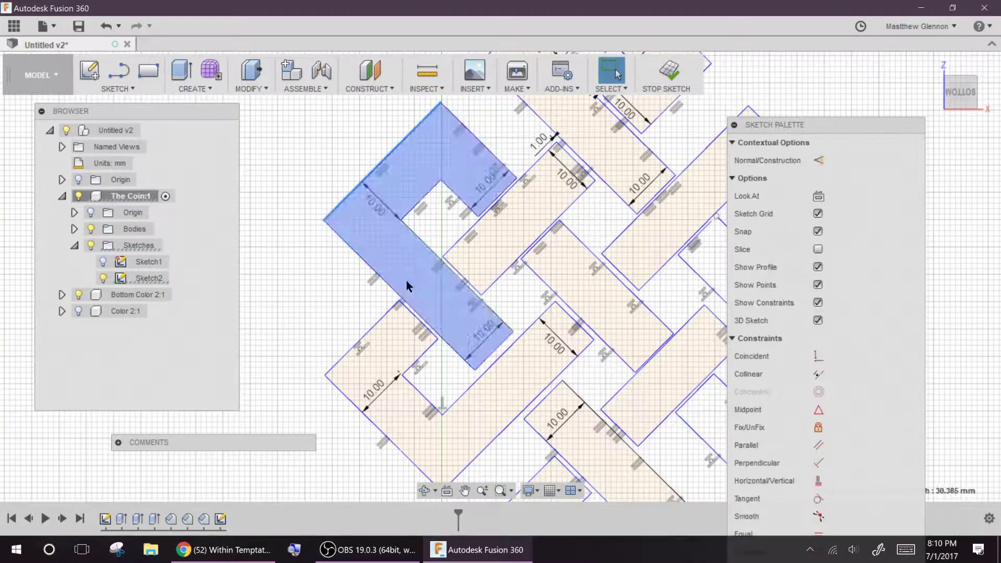
pyautogui.keyDown('shift'); pyautogui.click(361, 339); pyautogui.keyUp('shift')
pyautogui.rightClick(263, 295)
pyautogui.click(242, 469)
pyautogui.press('Delete')
pyautogui.hotkey('ctrl', 'z')
pyautogui.rightClick(315, 255)
pyautogui.click(300, 265)
# Make the left loop's inner upper-left edge parallel to the end of its long strip.
pyautogui.click(421, 200)
pyautogui.keyDown('shift'); pyautogui.click(494, 349); pyautogui.keyUp('shift')
pyautogui.rightClick(292, 298)
pyautogui.click(274, 471)
# Dimension 1 mm gaps from the crossing strip to the left loop's long inner edge, its short arm and the central strip.
pyautogui.scroll(3, 371, 230)
pyautogui.click(484, 243)
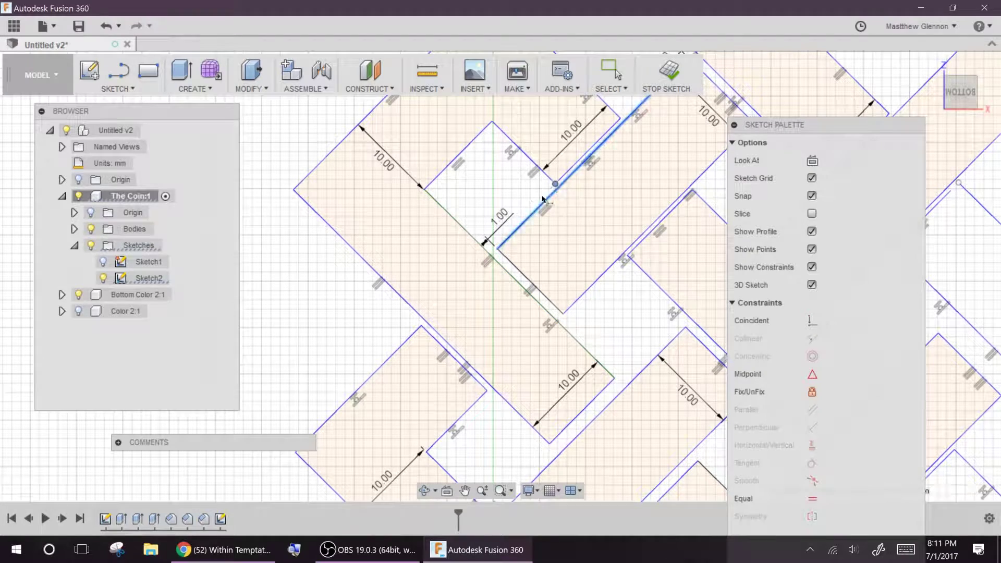
pyautogui.scroll(-3, 521, 198)
pyautogui.scroll(4, 537, 214)
pyautogui.click(560, 226)
pyautogui.write('1')
pyautogui.press('Return')
# Dimension 1 mm gaps from the central strip to the upper-right loop's lower end and the lower-left loop's long arm.
pyautogui.click(600, 312)
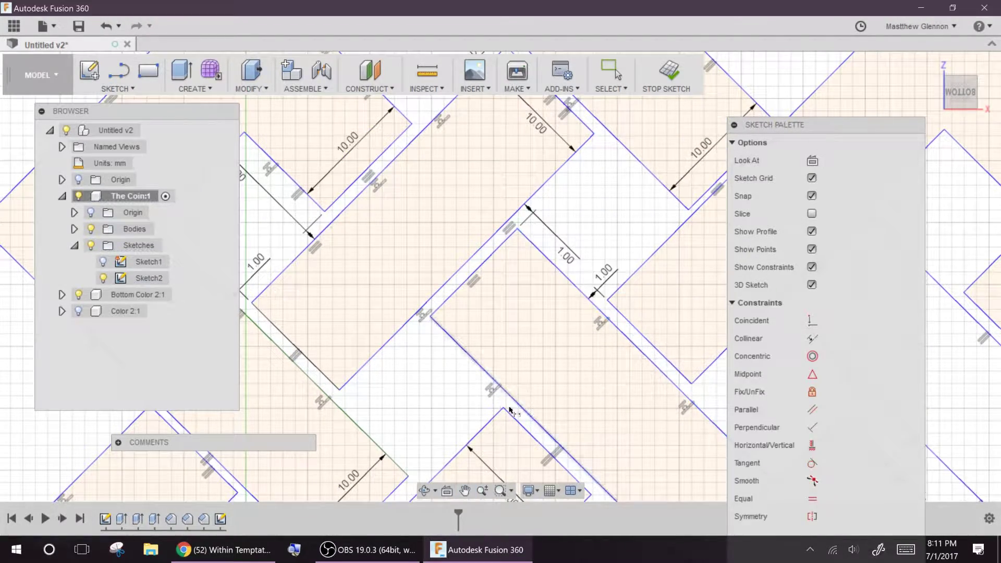
pyautogui.click(469, 393)
pyautogui.write('1')
pyautogui.press('Return')
# Dimension a 1 mm gap between the end of the upper loop's long strip and the upper-right loop's outer edge.
pyautogui.scroll(-3, 435, 380)
pyautogui.scroll(4, 553, 235)
pyautogui.click(533, 296)
pyautogui.write('1')
pyautogui.press('Return')
# Try to dimension the width of the upper-right loop's long strip at its lower end.
pyautogui.scroll(-3, 521, 331)
pyautogui.click(459, 391)
pyautogui.click(476, 377)
pyautogui.press('Escape')
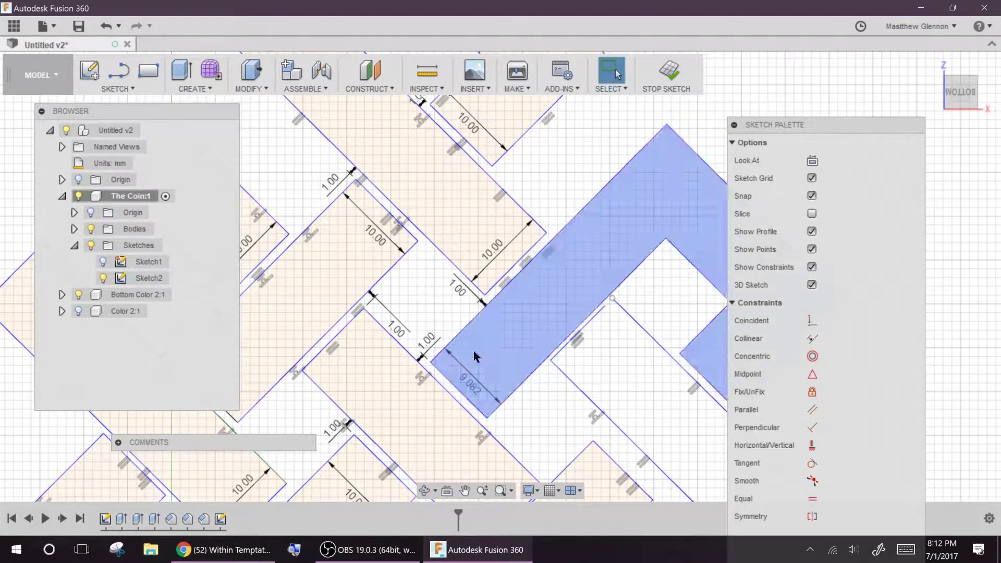
# Make the upper-right loop's outer upper-left edge parallel to the upper-left edge of the lower-left loop's long arm.
pyautogui.click(452, 341)
pyautogui.click(337, 450)
pyautogui.rightClick(367, 274)
pyautogui.click(350, 141)
pyautogui.moveTo(520, 401); pyautogui.dragTo(495, 335, button='middle')
pyautogui.click(482, 332)
pyautogui.click(365, 456)
pyautogui.rightClick(505, 355)
pyautogui.click(509, 314)
# Draw a line between the two corners at the open upper end of the right loop's long strip.
pyautogui.scroll(6, 486, 224)
pyautogui.press('l')
pyautogui.click(512, 197)
pyautogui.click(307, 404)
pyautogui.press('Escape')
# Dimension a 1 mm gap between the right loop's newly closed strip end and the upper-right loop's inner edge.
pyautogui.press('d')
pyautogui.click(503, 186)
pyautogui.click(512, 198)
pyautogui.click(547, 182)
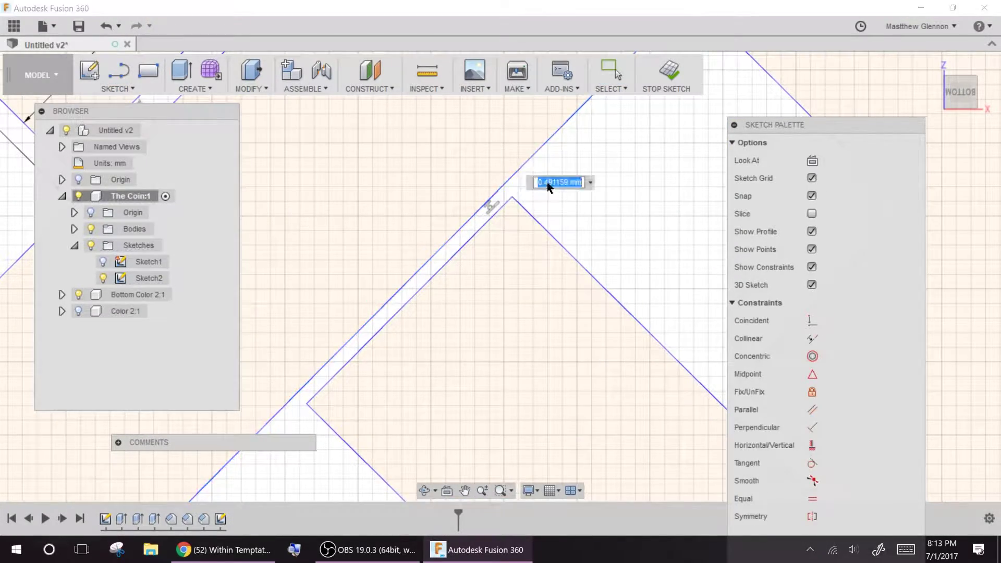
pyautogui.write('1')
pyautogui.press('Return')
# Dimension a 1 mm gap between the right loop's long outer edge and the end of the upper-right loop's short arm.
pyautogui.scroll(-5, 553, 234)
pyautogui.click(563, 247)
pyautogui.write('1')
pyautogui.press('Return')
pyautogui.press('Escape')
# Try to make the right loop's long outer edge parallel to the inner edge of the upper loop's long strip.
pyautogui.click(524, 247)
pyautogui.keyDown('ctrl'); pyautogui.click(443, 166); pyautogui.keyUp('ctrl')
pyautogui.rightClick(443, 165)
pyautogui.click(438, 277)
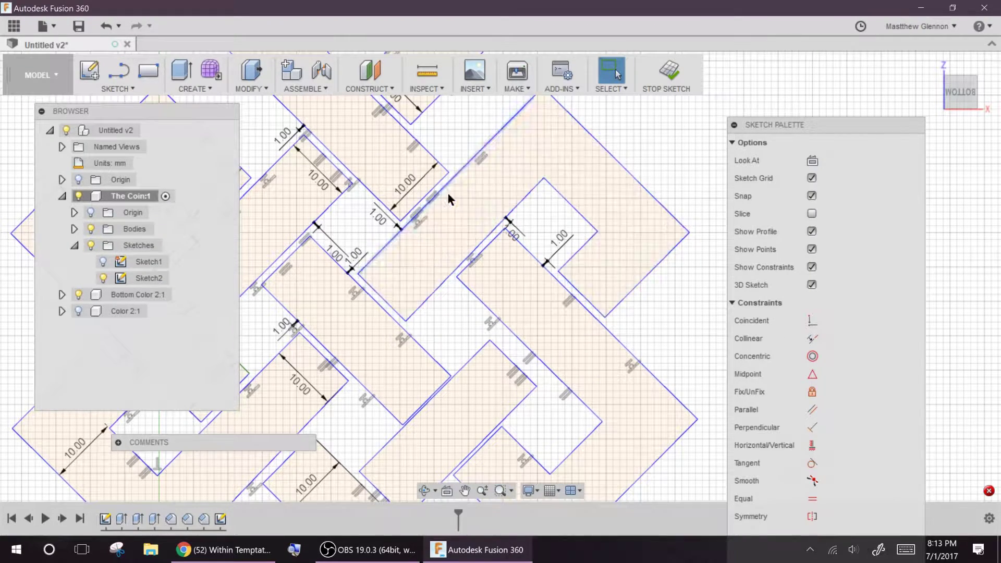
pyautogui.press('l')
pyautogui.click(426, 151)
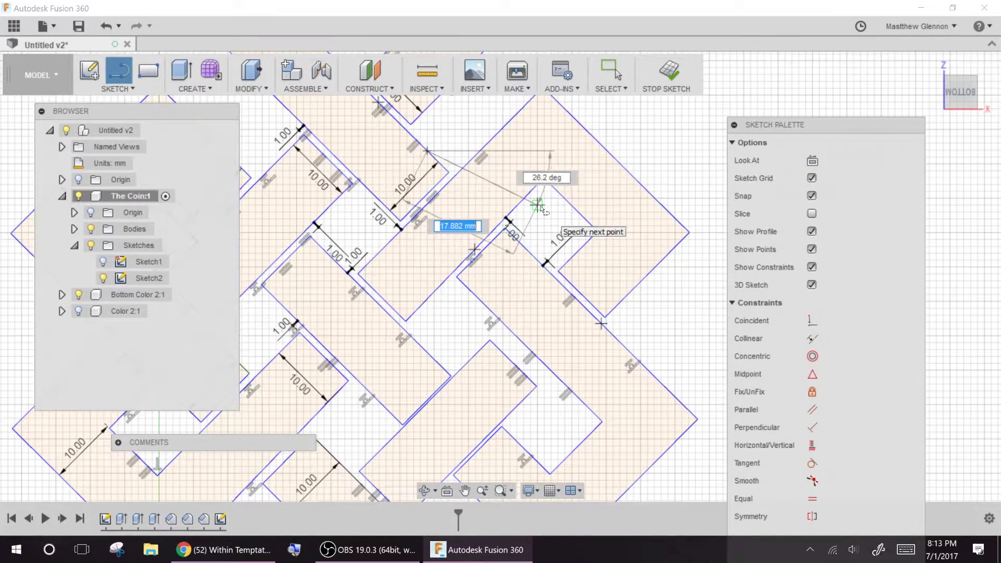
pyautogui.press('Escape')
# Try to make the right loop's long inner edge collinear with the lower-left edge of the upper loop's long strip.
pyautogui.click(472, 293)
pyautogui.keyDown('ctrl'); pyautogui.click(366, 187); pyautogui.keyUp('ctrl')
pyautogui.rightClick(356, 224)
pyautogui.click(332, 365)
# Dimension the right loop's strip end at 10 mm, and the upper-right loop's inner corner 10 mm from its outer edge.
pyautogui.click(476, 259)
pyautogui.press('d')
pyautogui.click(493, 265)
pyautogui.press('Return')
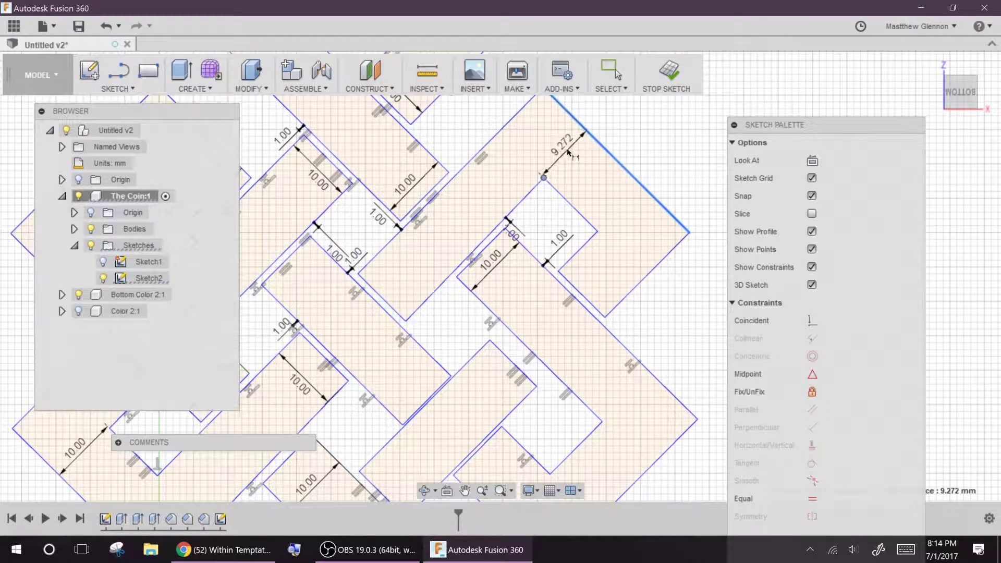
pyautogui.click(595, 185)
pyautogui.write('10')
pyautogui.press('Return')
pyautogui.press('Escape')
# Make the upper-right loop's long inner edge collinear with the lower-right edge of the lower-left loop's long strip.
pyautogui.click(421, 305)
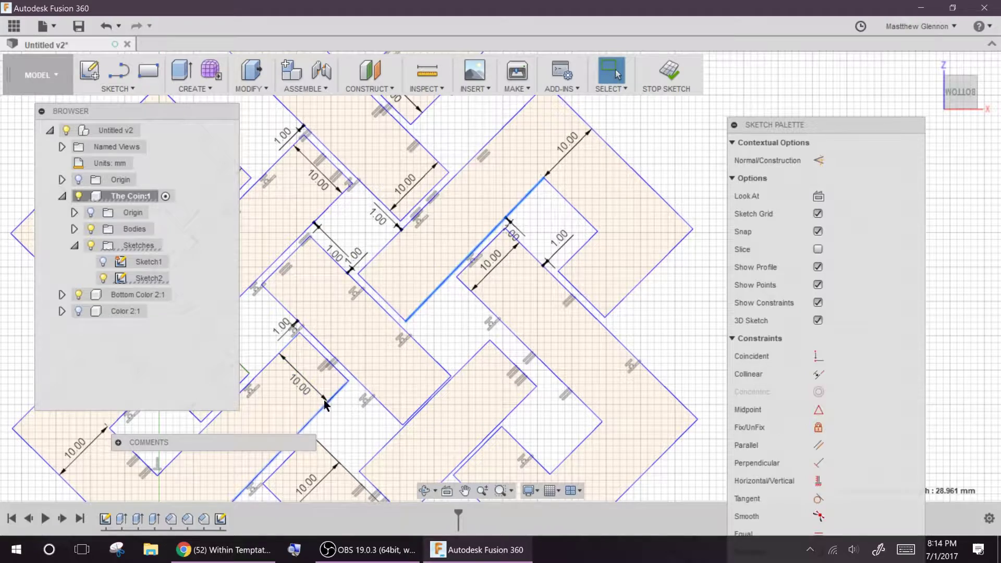
pyautogui.keyDown('ctrl'); pyautogui.click(327, 404); pyautogui.keyUp('ctrl')
pyautogui.rightClick(440, 180)
pyautogui.click(416, 316)
# Try to dimension the end of the upper-right loop's long strip at 10 mm.
pyautogui.click(386, 306)
pyautogui.click(398, 292)
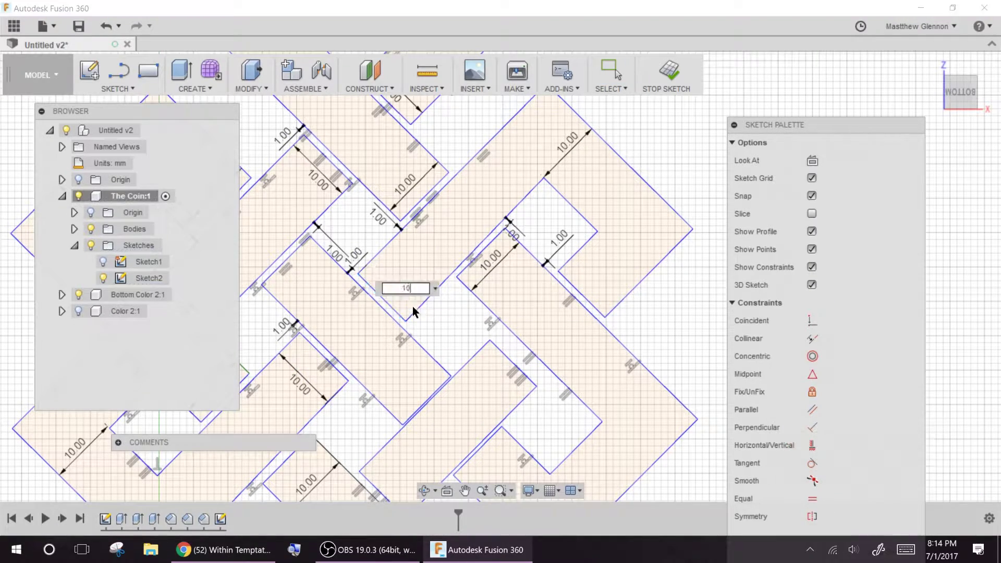
pyautogui.write('10')
pyautogui.press('Return')
pyautogui.press('Escape')
# Try again to make the upper-right loop's long inner edge collinear with the lower-left loop's strip edge.
pyautogui.keyDown('ctrl'); pyautogui.click(342, 388); pyautogui.keyUp('ctrl')
pyautogui.rightClick(343, 388)
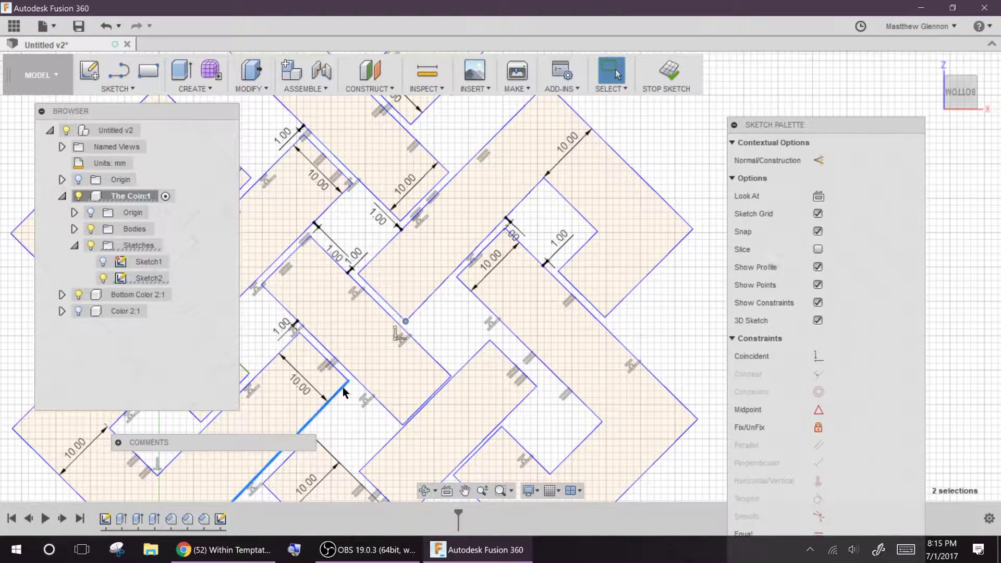
pyautogui.click(463, 344)
pyautogui.keyDown('ctrl'); pyautogui.click(440, 287); pyautogui.keyUp('ctrl')
pyautogui.rightClick(426, 327)
pyautogui.click(410, 191)
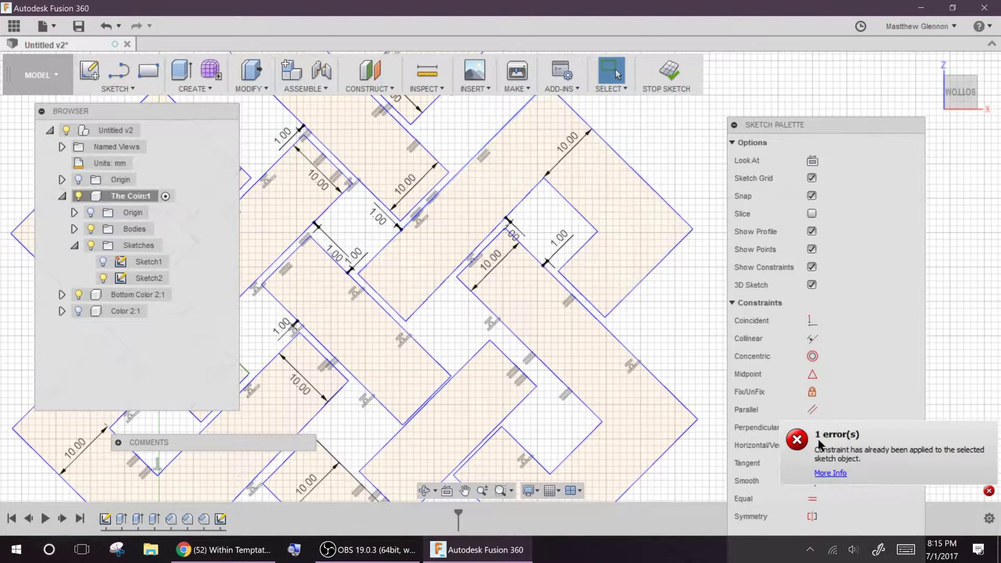
# Constrain the upper-right loop's long outer edge in line with the upper-left edge of the lower-left loop's strip, and test its freedom.
pyautogui.click(289, 341)
pyautogui.keyDown('ctrl'); pyautogui.click(413, 218); pyautogui.keyUp('ctrl')
pyautogui.rightClick(367, 255)
pyautogui.click(356, 371)
pyautogui.moveTo(472, 265); pyautogui.dragTo(477, 270)
pyautogui.click(391, 305)
# Make the upper-right loop's long outer and inner edges parallel, and test the strip for remaining movement.
pyautogui.click(423, 214)
pyautogui.keyDown('ctrl'); pyautogui.click(452, 280); pyautogui.keyUp('ctrl')
pyautogui.rightClick(433, 267)
pyautogui.click(434, 417)
pyautogui.moveTo(432, 304); pyautogui.dragTo(433, 286)
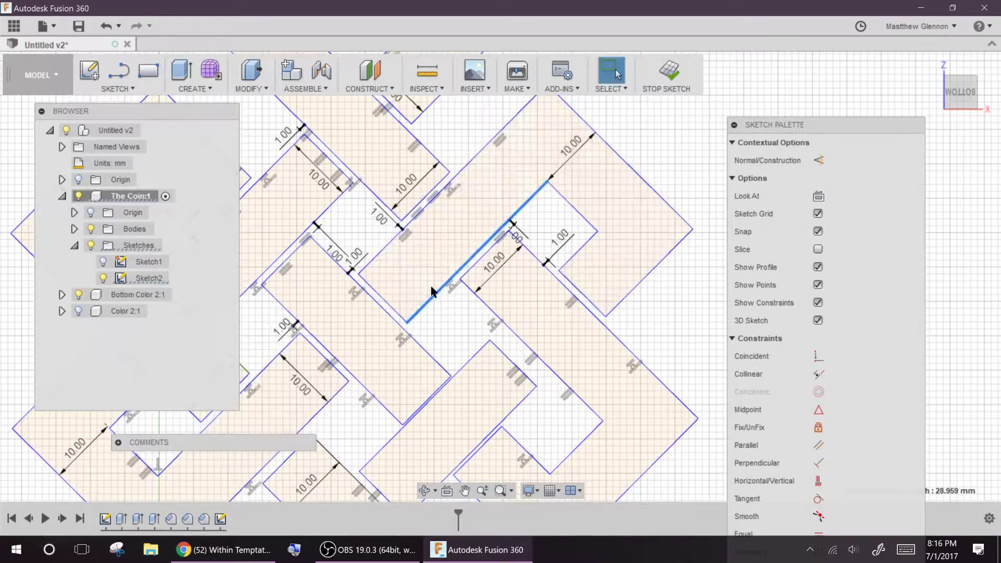
# Make the end of the upper-left loop's strip parallel to the adjacent long edge of the lower-left loop.
pyautogui.moveTo(434, 286); pyautogui.dragTo(545, 235, button='middle')
pyautogui.click(335, 357)
pyautogui.keyDown('ctrl'); pyautogui.click(350, 345); pyautogui.keyUp('ctrl')
pyautogui.rightClick(368, 348)
pyautogui.click(360, 465)
# Dimension a 1 mm gap between the lower-left loop's short arm and the upper-left loop, and set the arm's end to 10 mm.
pyautogui.moveTo(321, 298); pyautogui.dragTo(447, 306, button='middle')
pyautogui.scroll(-2, 448, 305)
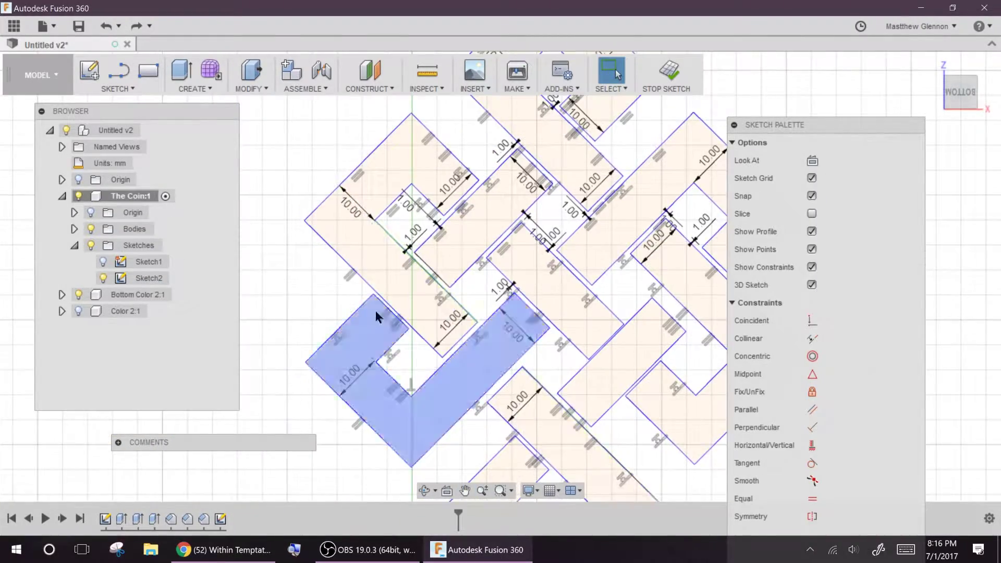
pyautogui.scroll(2, 313, 292)
pyautogui.click(365, 272)
pyautogui.click(336, 285)
pyautogui.write('1')
pyautogui.press('Return')
pyautogui.click(384, 321)
pyautogui.write('10')
pyautogui.press('Return')
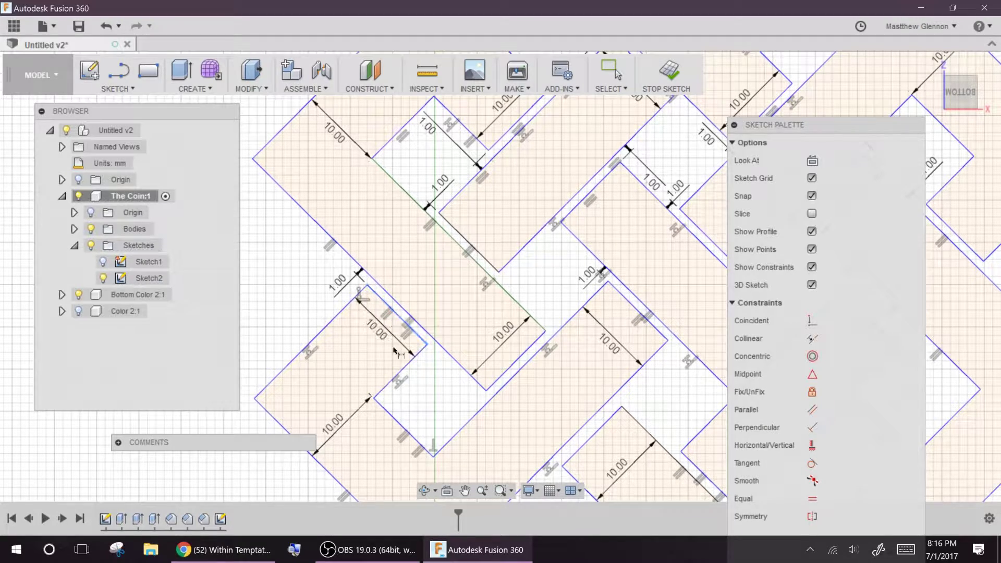
# Dimension the lower end of the upper-left middle strip and both ends of the upper-right loop at 10 mm.
pyautogui.click(533, 281)
pyautogui.scroll(-2, 522, 290)
pyautogui.moveTo(603, 198); pyautogui.dragTo(462, 229, button='middle')
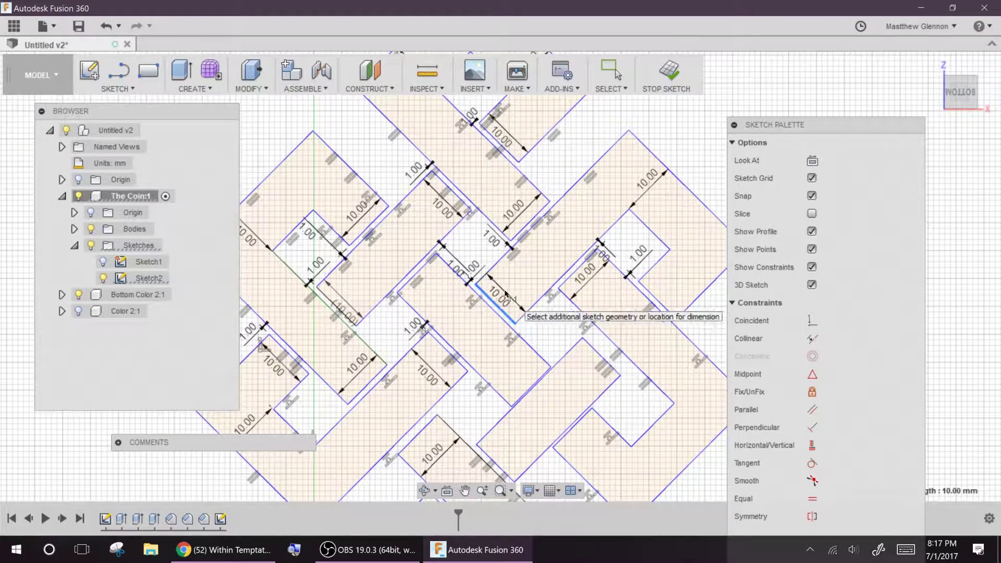
pyautogui.moveTo(654, 314); pyautogui.dragTo(588, 260, button='middle')
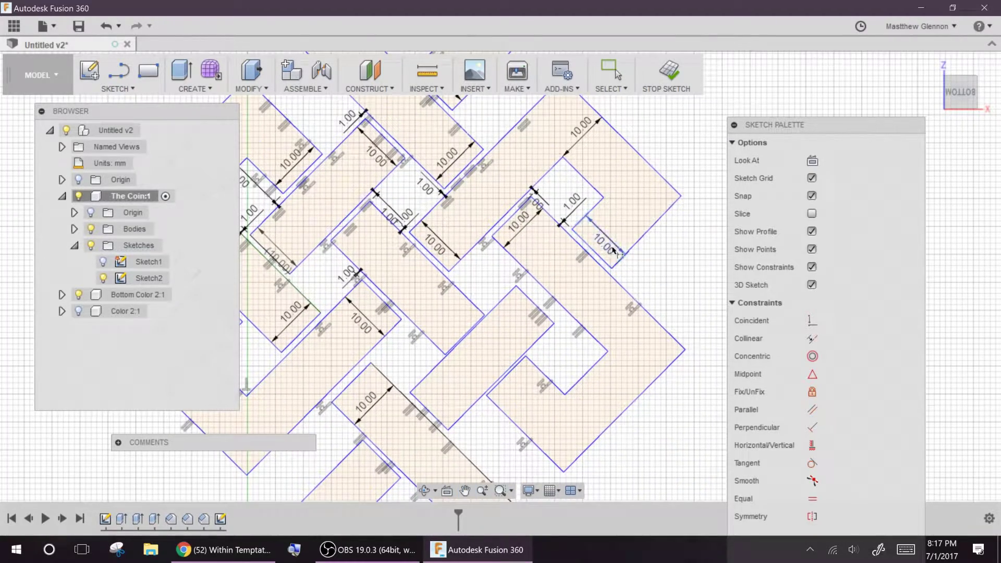
# Make the inner edge of the upper-right loop's short arm parallel to the loop's long inner edge and lower-right outer edge.
pyautogui.click(551, 168)
pyautogui.keyDown('ctrl'); pyautogui.click(588, 213); pyautogui.keyUp('ctrl')
pyautogui.rightClick(566, 179)
pyautogui.click(542, 354)
pyautogui.click(641, 238)
pyautogui.keyDown('ctrl'); pyautogui.click(589, 213); pyautogui.keyUp('ctrl')
pyautogui.rightClick(617, 212)
pyautogui.click(599, 360)
# Make the inner end edge of the upper-right loop's pocket parallel to the right loop's long outer edge.
pyautogui.click(620, 286)
pyautogui.rightClick(603, 256)
pyautogui.click(718, 315)
pyautogui.keyDown('ctrl'); pyautogui.click(644, 309); pyautogui.keyUp('ctrl')
pyautogui.rightClick(693, 261)
pyautogui.click(673, 410)
pyautogui.click(621, 285)
pyautogui.keyDown('ctrl'); pyautogui.click(584, 178); pyautogui.keyUp('ctrl')
pyautogui.rightClick(585, 181)
pyautogui.click(567, 330)
# Make the upper-right loop's upper-right outer edge parallel to the inner end edge of its pocket.
pyautogui.click(631, 145)
pyautogui.keyDown('ctrl'); pyautogui.click(598, 192); pyautogui.keyUp('ctrl')
pyautogui.rightClick(614, 180)
pyautogui.click(595, 328)
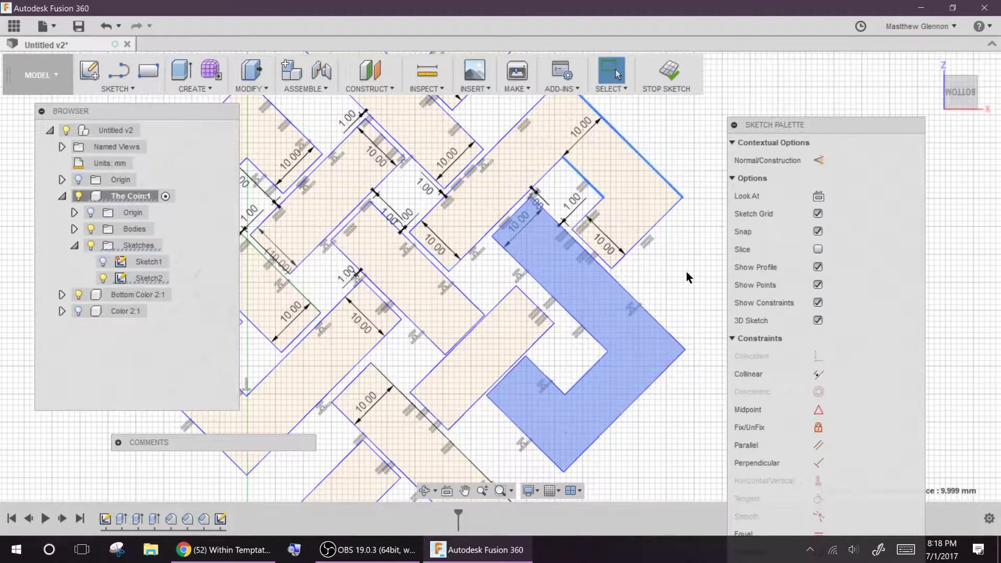
# Dimension the central strip's lower-right end and the lower-right middle strip's upper end at 10 mm each.
pyautogui.scroll(-1, 616, 272)
pyautogui.scroll(-1, 507, 260)
pyautogui.scroll(3, 507, 261)
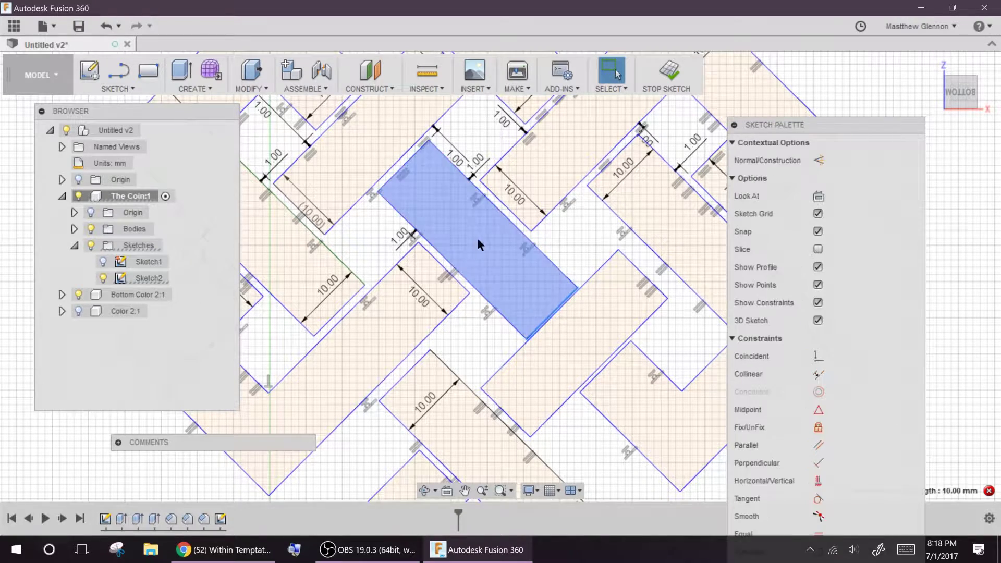
pyautogui.press('d')
pyautogui.click(555, 310)
pyautogui.scroll(2, 582, 319)
pyautogui.click(686, 263)
pyautogui.click(684, 277)
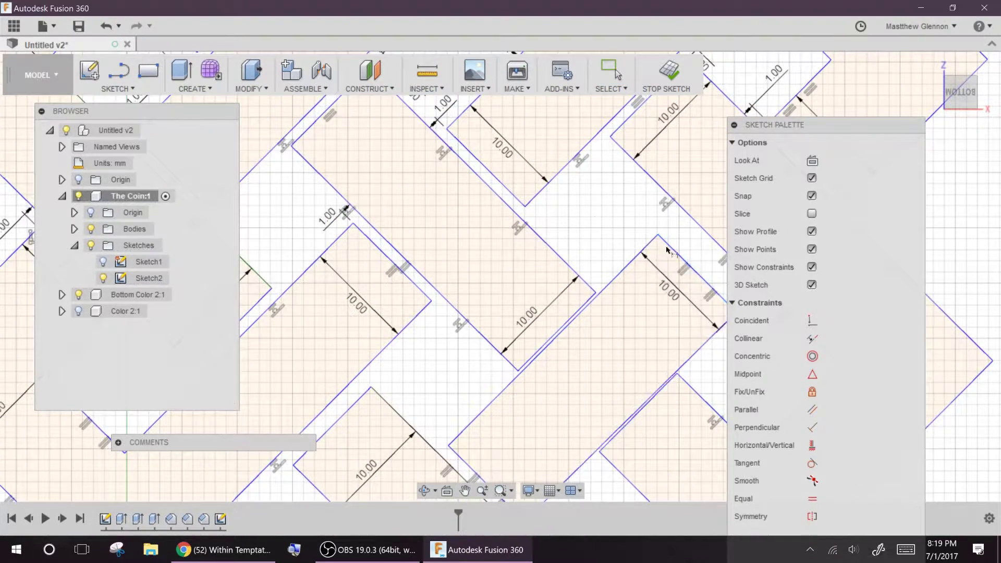
pyautogui.write('10')
pyautogui.press('Return')
# Dimension a 1 mm gap between the lower-right middle strip's upper corner and the right loop's long inner edge.
pyautogui.scroll(-2, 683, 276)
pyautogui.scroll(1, 699, 251)
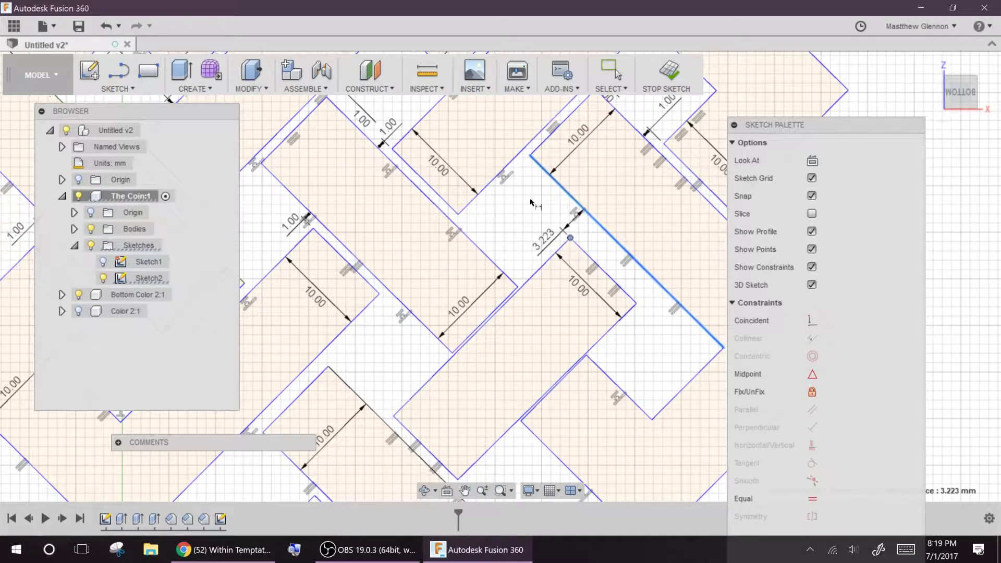
pyautogui.press('Escape')
pyautogui.scroll(-2, 532, 199)
# Try to make the right loop's long inner edge collinear with the matching lower-left edge of the upper loop's strip.
pyautogui.rightClick(605, 267)
pyautogui.click(531, 198)
pyautogui.press('Escape')
pyautogui.keyDown('ctrl'); pyautogui.click(514, 180); pyautogui.keyUp('ctrl')
pyautogui.rightClick(532, 142)
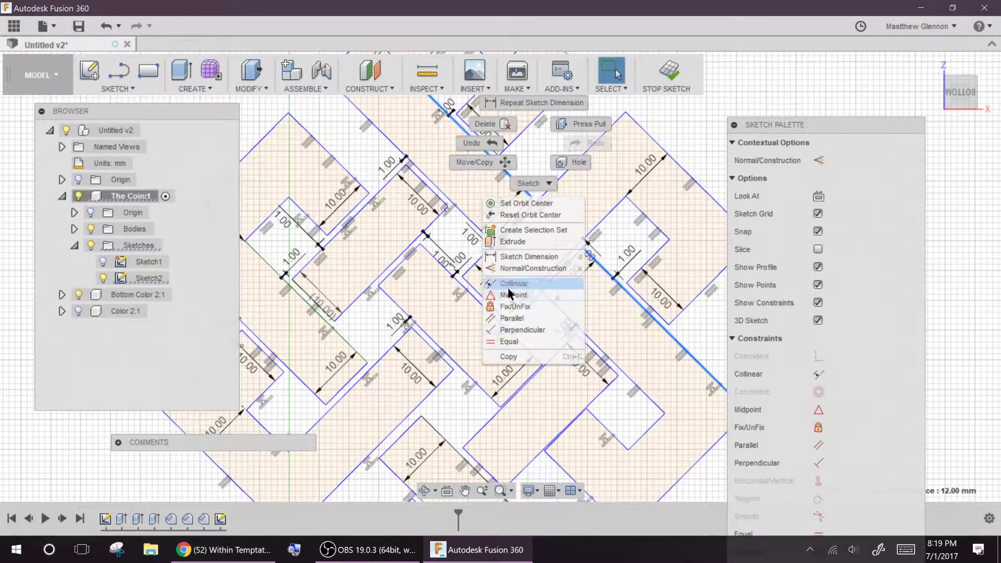
pyautogui.click(511, 318)
pyautogui.scroll(-1, 550, 316)
pyautogui.moveTo(551, 316); pyautogui.dragTo(486, 211, button='middle')
pyautogui.moveTo(449, 173); pyautogui.dragTo(591, 250, button='middle')
pyautogui.click(562, 215)
pyautogui.keyDown('ctrl'); pyautogui.click(632, 283); pyautogui.keyUp('ctrl')
pyautogui.rightClick(600, 289)
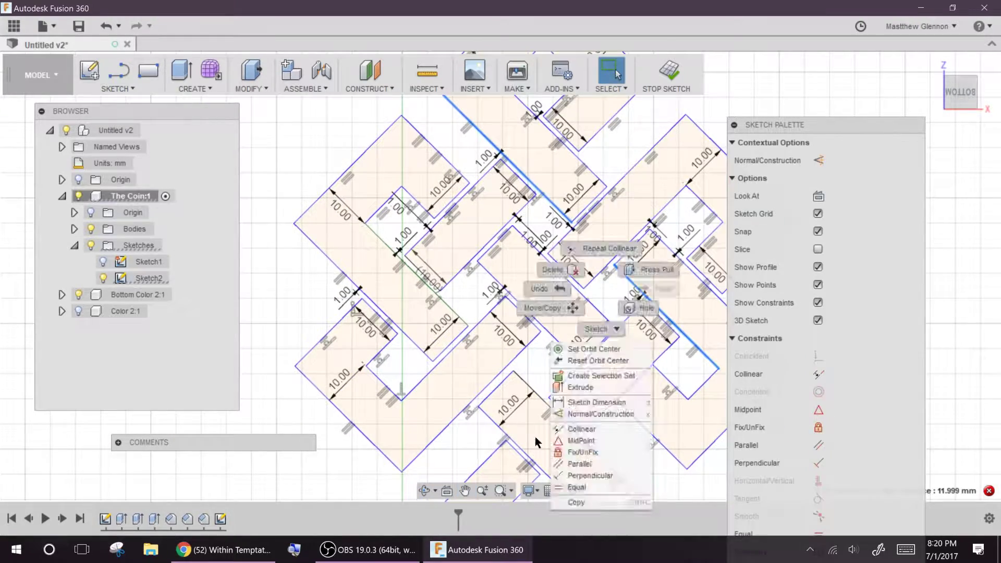
pyautogui.click(584, 439)
# Dimension 10 mm between the right loop's inner corner and its lower-right outer edge.
pyautogui.moveTo(672, 391); pyautogui.dragTo(546, 349, button='middle')
pyautogui.click(594, 328)
pyautogui.keyDown('ctrl'); pyautogui.click(628, 363); pyautogui.keyUp('ctrl')
pyautogui.press('d')
pyautogui.click(616, 345)
pyautogui.write('10')
pyautogui.press('Return')
pyautogui.moveTo(577, 438); pyautogui.dragTo(575, 305, button='middle')
pyautogui.press('Escape')
# Select the lower-right outer edges of the bottom and right loops, and reposition the sketch palette to expose all its constraints.
pyautogui.click(471, 388)
pyautogui.keyDown('ctrl'); pyautogui.click(595, 263); pyautogui.keyUp('ctrl')
pyautogui.rightClick(629, 288)
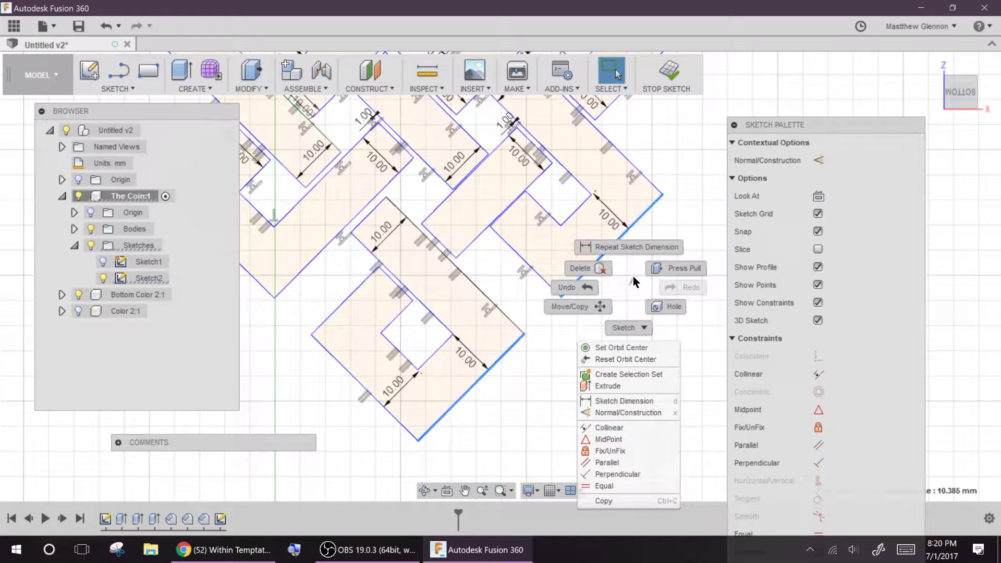
pyautogui.moveTo(768, 126)
pyautogui.mouseDown()
pyautogui.moveTo(733, 20)
pyautogui.moveTo(725, 30)
pyautogui.mouseUp()
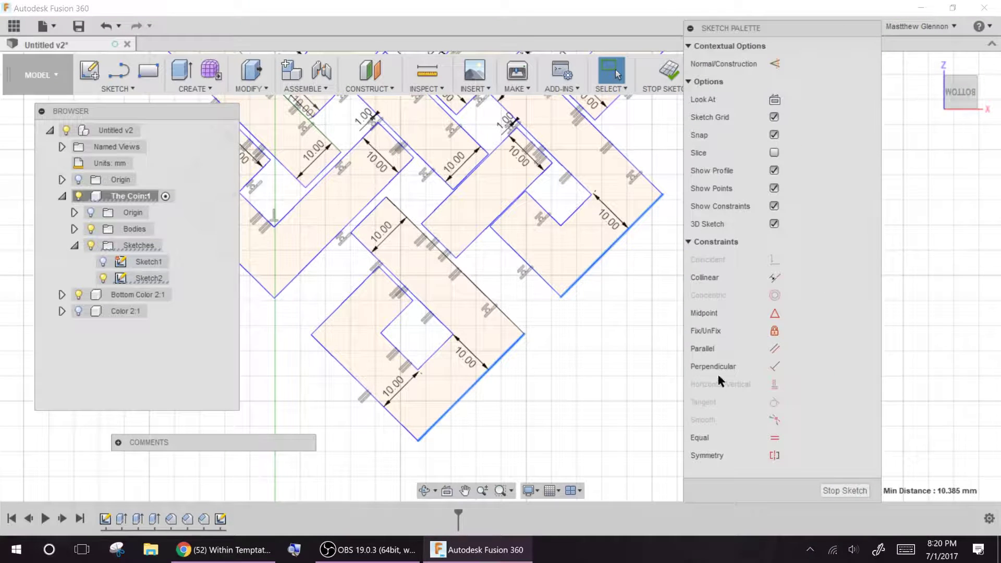
# Make the short inner edges of the bottom loop and the right loop parallel to their own lower-right outer edges.
pyautogui.click(427, 360)
pyautogui.keyDown('ctrl'); pyautogui.click(478, 380); pyautogui.keyUp('ctrl')
pyautogui.rightClick(519, 376)
pyautogui.click(517, 278)
pyautogui.click(574, 215)
pyautogui.keyDown('ctrl'); pyautogui.click(595, 262); pyautogui.keyUp('ctrl')
pyautogui.rightClick(604, 273)
pyautogui.click(594, 449)
# Make the right loop's short inner edge parallel to the lower-right long edge of the lower-right middle strip.
pyautogui.click(574, 213)
pyautogui.keyDown('ctrl'); pyautogui.click(473, 242); pyautogui.keyUp('ctrl')
pyautogui.rightClick(495, 262)
pyautogui.click(488, 439)
# Dimension a 1 mm gap between the right loop's short arm corner and the lower-right middle strip's long edge.
pyautogui.scroll(6, 496, 223)
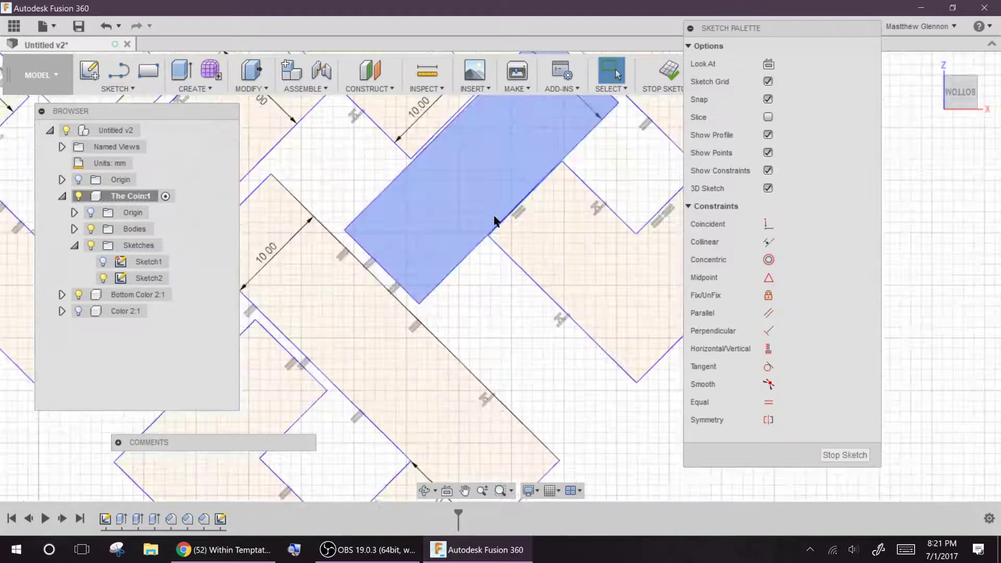
pyautogui.click(509, 240)
pyautogui.scroll(-4, 503, 261)
pyautogui.moveTo(493, 281); pyautogui.dragTo(390, 337, button='middle')
pyautogui.scroll(3, 426, 263)
pyautogui.keyDown('ctrl'); pyautogui.click(461, 239); pyautogui.keyUp('ctrl')
pyautogui.press('d')
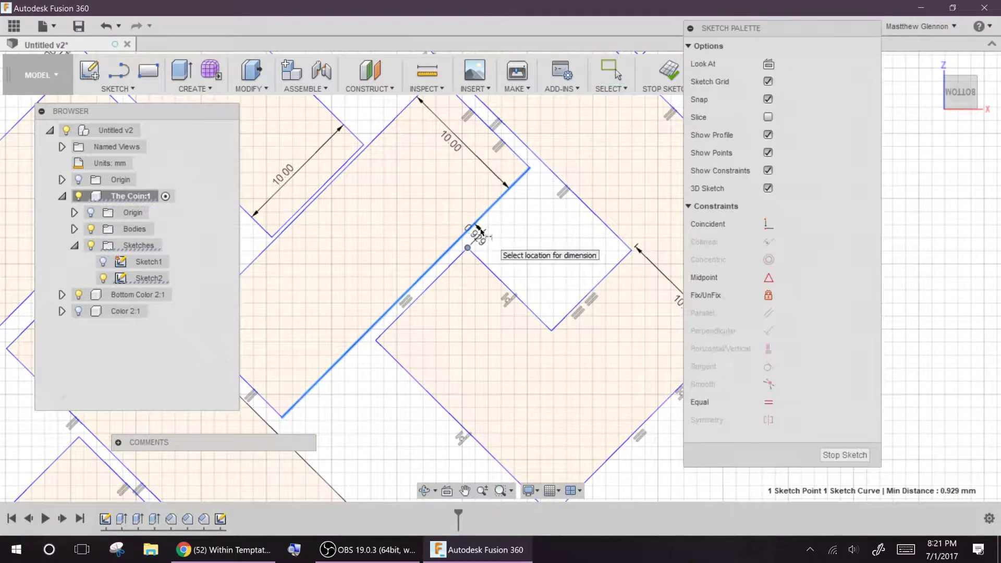
# Dimension a 1 mm gap between the central strip's end corner and the lower-right middle strip's upper-left edge.
pyautogui.scroll(4, 503, 289)
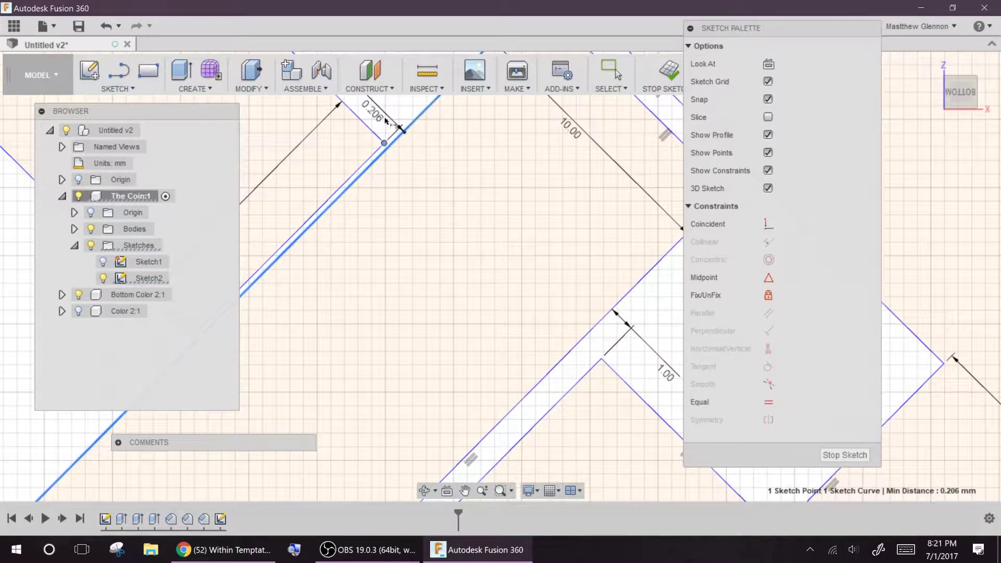
pyautogui.click(386, 121)
pyautogui.write('1')
pyautogui.press('Return')
pyautogui.scroll(-5, 522, 271)
pyautogui.press('Escape')
# Make the lower-right middle strip's two long edges parallel, and the central strip's end edge parallel to its upper-left edge.
pyautogui.click(522, 325)
pyautogui.keyDown('ctrl'); pyautogui.click(454, 270); pyautogui.keyUp('ctrl')
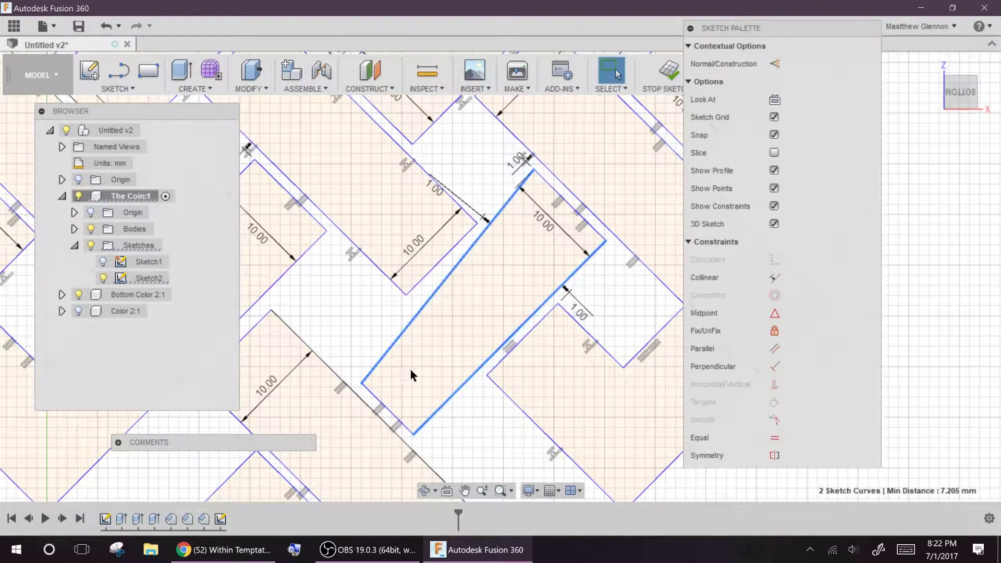
pyautogui.click(425, 265)
pyautogui.keyDown('ctrl'); pyautogui.click(426, 277); pyautogui.keyUp('ctrl')
pyautogui.rightClick(462, 434)
pyautogui.click(444, 335)
# Constrain the lower-right middle strip's lower end edge against the adjacent long outer edge of the bottom loop.
pyautogui.click(381, 402)
pyautogui.keyDown('ctrl'); pyautogui.click(388, 424); pyautogui.keyUp('ctrl')
pyautogui.rightClick(497, 434)
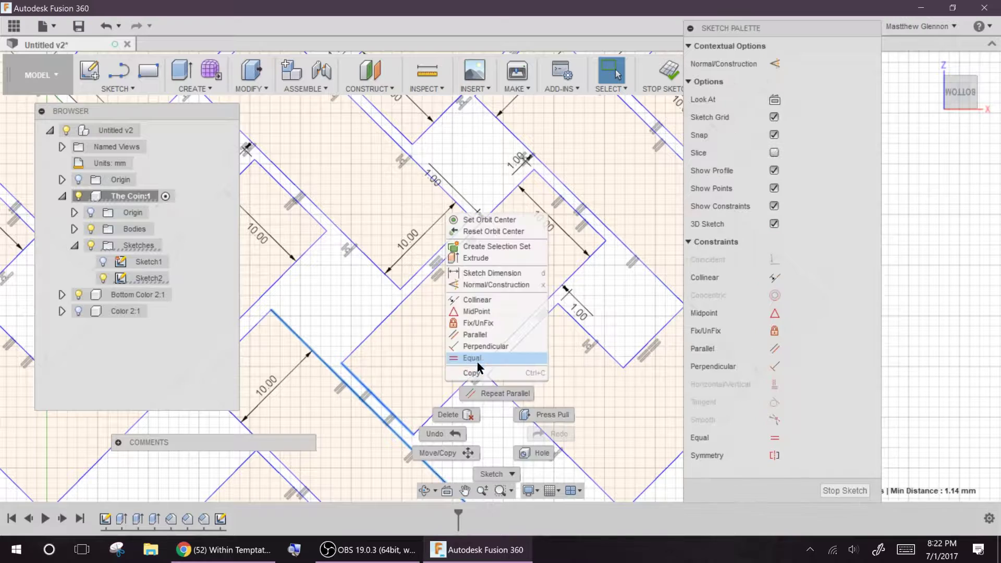
pyautogui.click(477, 362)
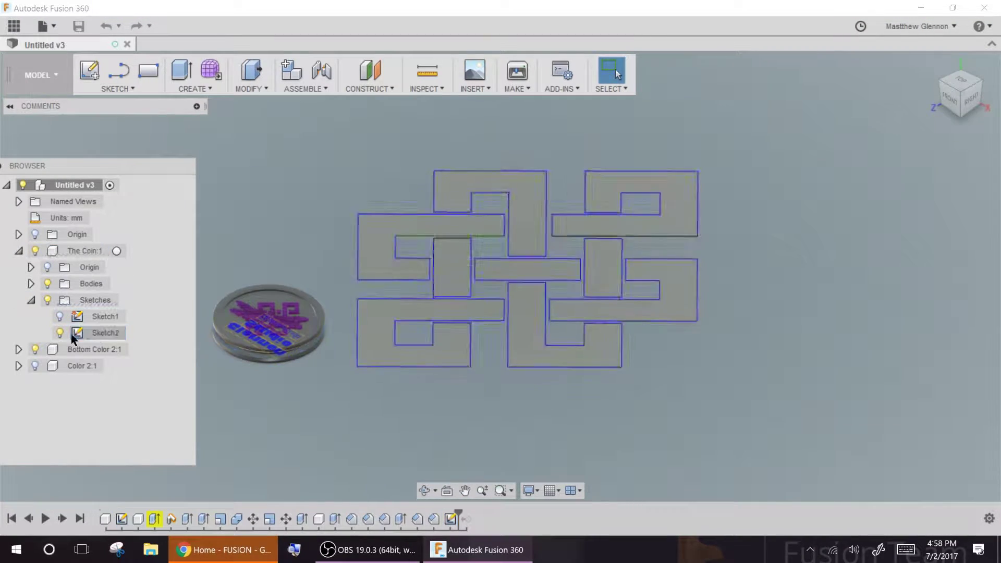
# Edit the knot sketch and dimension a 1 mm gap between the top loop's short arm corner and its strip's long inner edge.
pyautogui.doubleClick(73, 333)
pyautogui.scroll(5, 594, 327)
pyautogui.scroll(-3, 335, 259)
pyautogui.scroll(5, 403, 212)
pyautogui.click(459, 278)
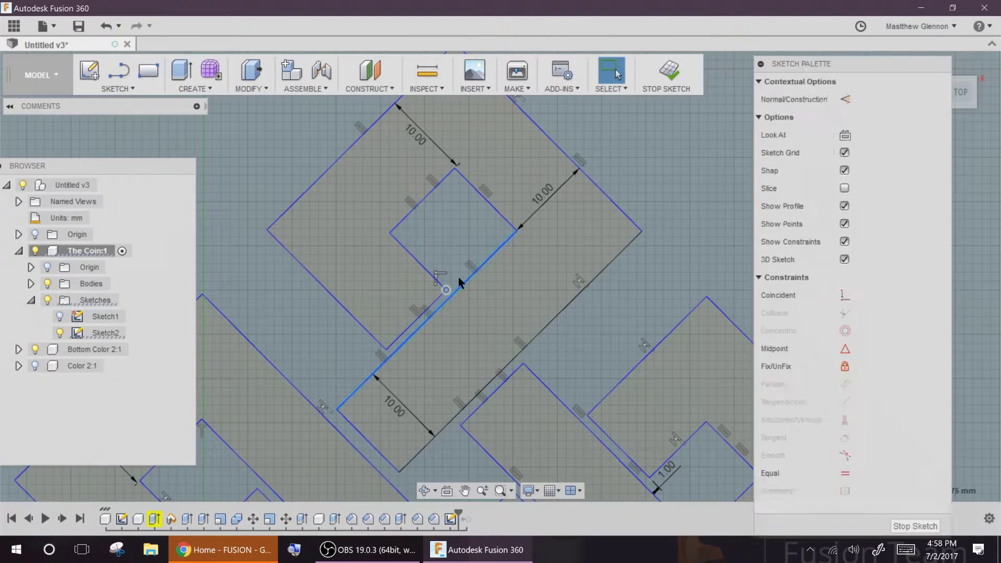
pyautogui.doubleClick(436, 261)
pyautogui.write('1')
pyautogui.press('Return')
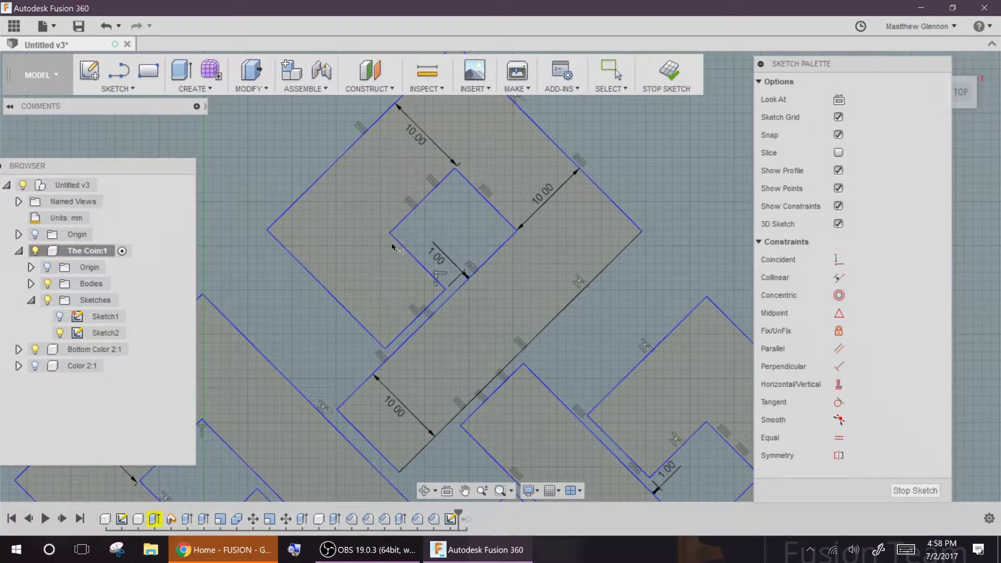
# Try to pull the end of the top loop's long arm out of position, and undo the move.
pyautogui.scroll(-3, 391, 229)
pyautogui.click(510, 186)
pyautogui.keyDown('ctrl'); pyautogui.click(577, 256); pyautogui.keyUp('ctrl')
pyautogui.scroll(4, 492, 255)
pyautogui.click(477, 234)
pyautogui.moveTo(343, 363); pyautogui.dragTo(494, 242)
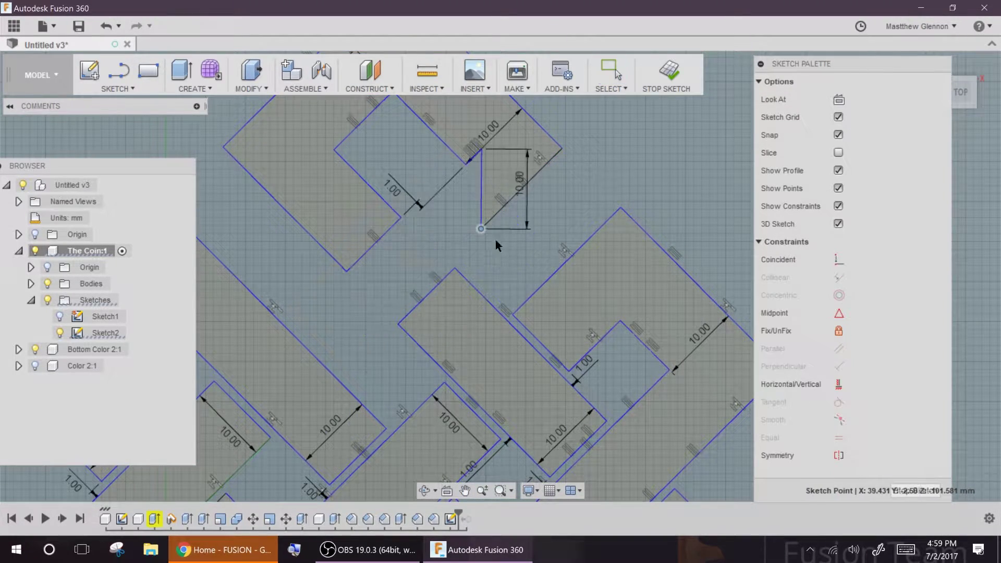
pyautogui.hotkey('ctrl', 'z')
pyautogui.scroll(-4, 492, 182)
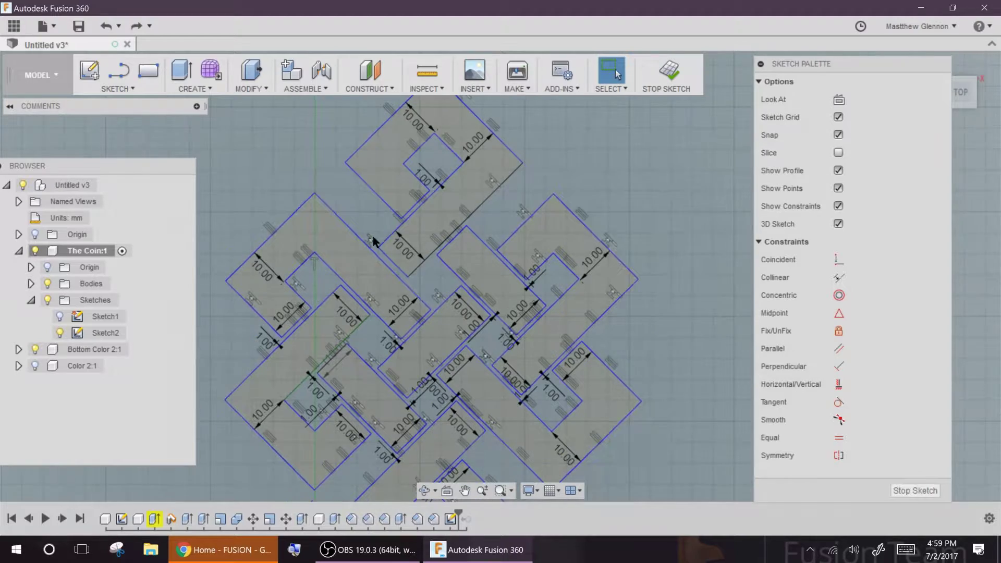
# Select every 10 mm and 1 mm dimension across the knot sketch and delete them all, keeping the outlines.
pyautogui.keyDown('ctrl'); pyautogui.click(413, 124); pyautogui.keyUp('ctrl')
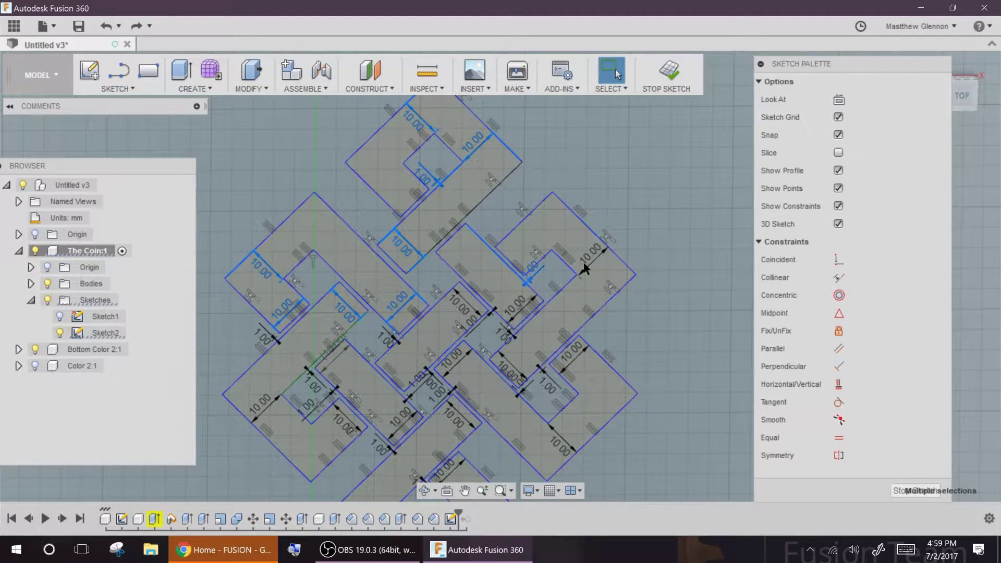
pyautogui.scroll(5, 537, 273)
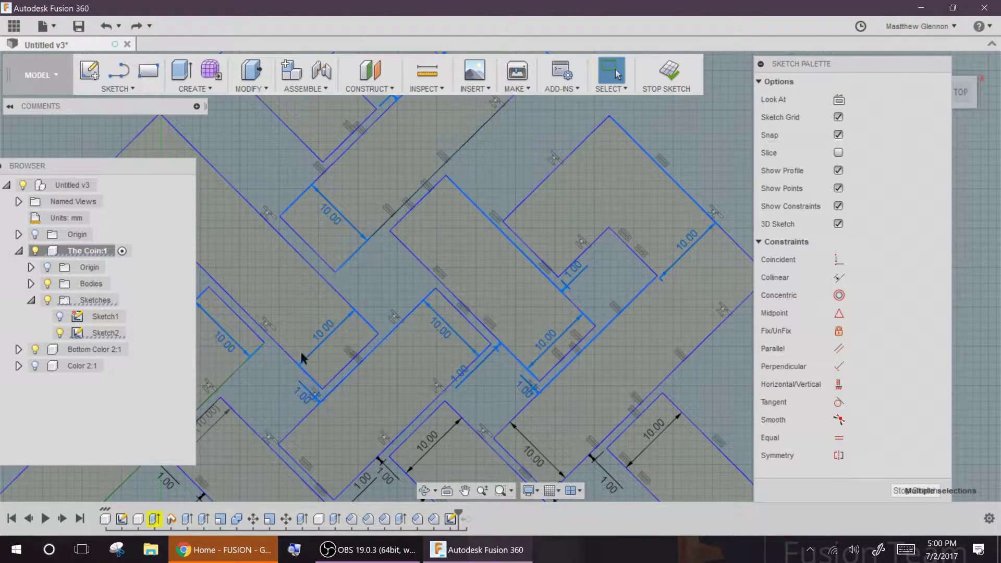
pyautogui.scroll(-5, 292, 227)
pyautogui.scroll(-2, 308, 249)
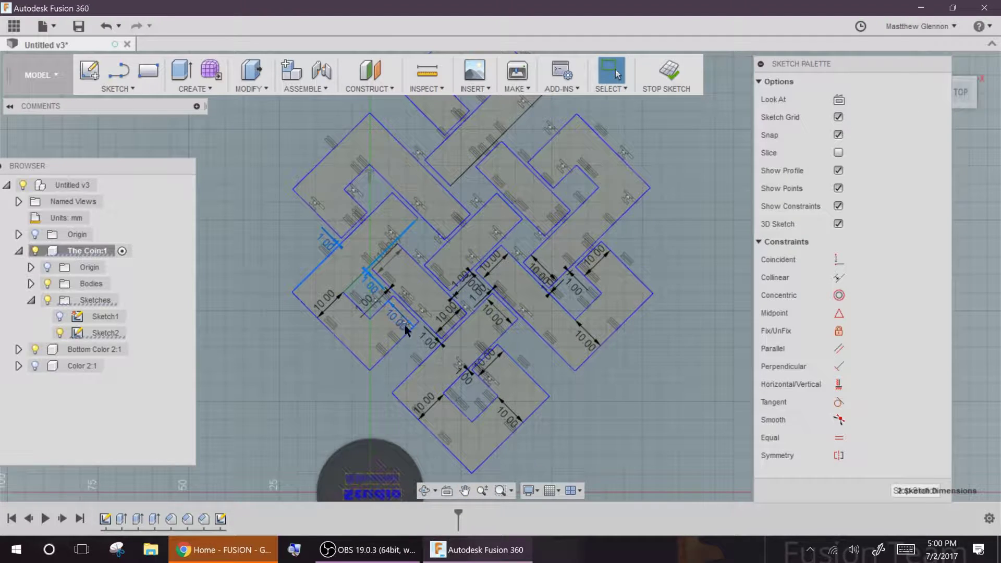
pyautogui.keyDown('ctrl'); pyautogui.click(594, 273); pyautogui.keyUp('ctrl')
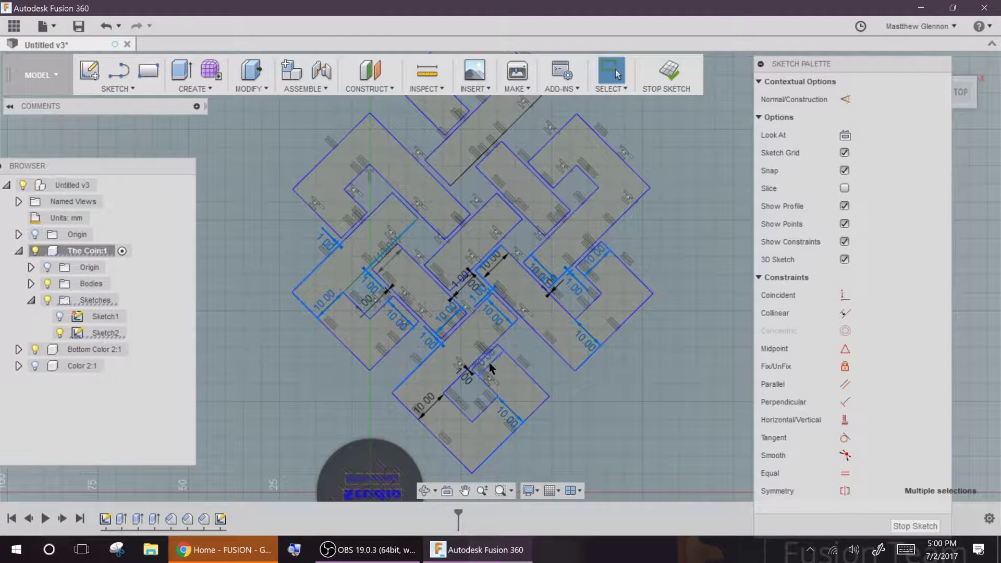
pyautogui.scroll(5, 518, 276)
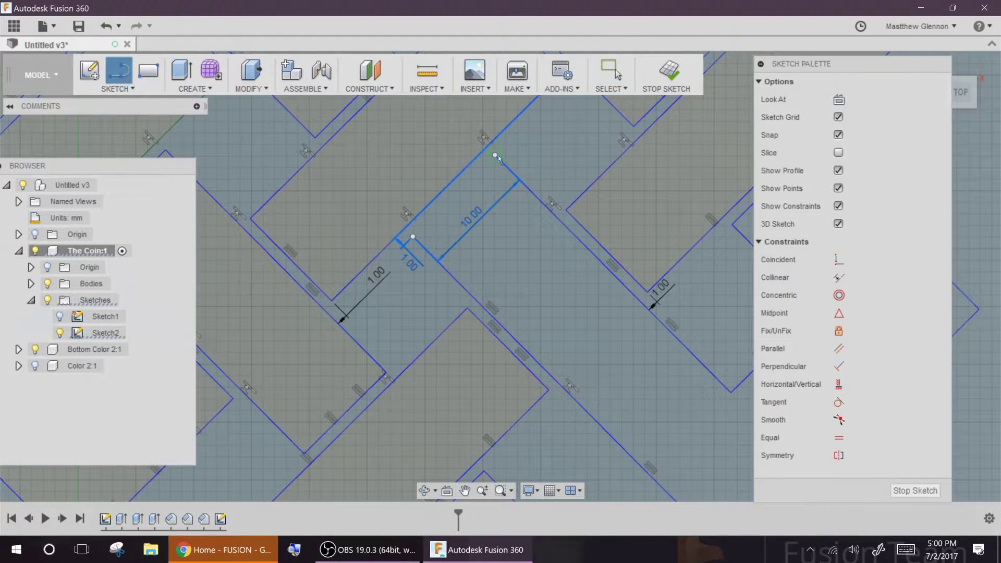
pyautogui.scroll(-4, 336, 334)
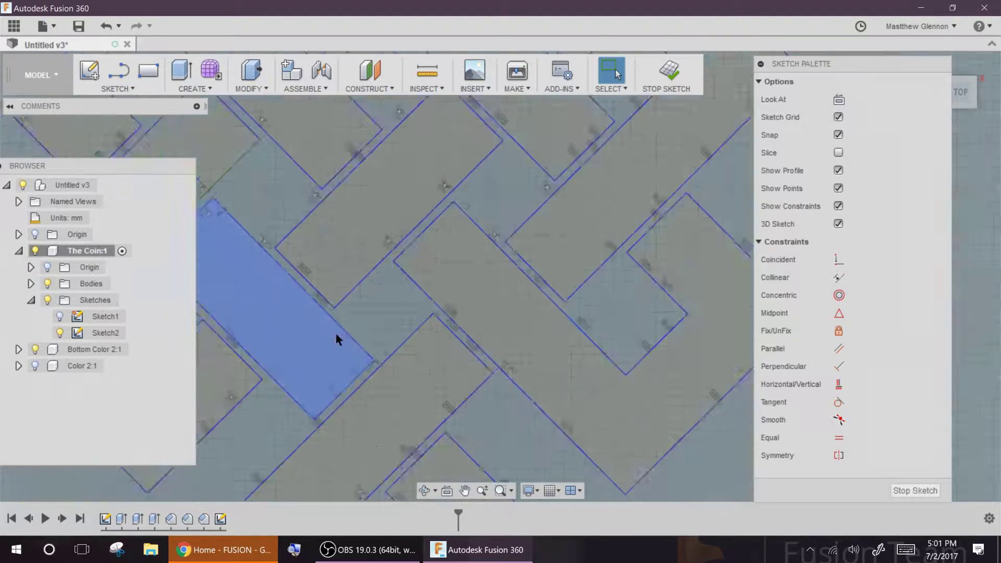
pyautogui.scroll(2, 326, 296)
pyautogui.press('d')
pyautogui.scroll(-5, 356, 216)
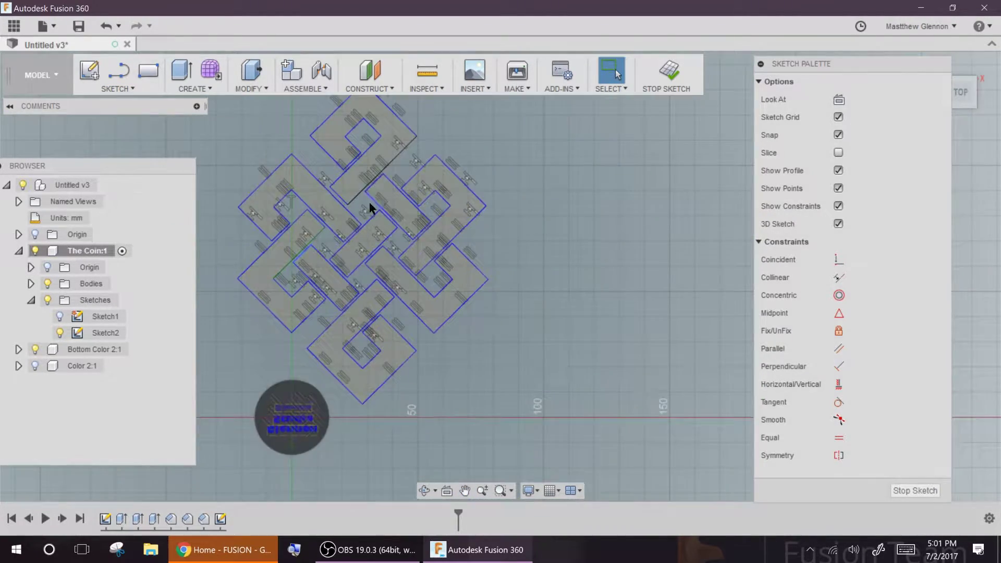
# Replace the green inner long edge of the lower-left loop with a new line between the same two corners.
pyautogui.press('l')
pyautogui.scroll(4, 338, 335)
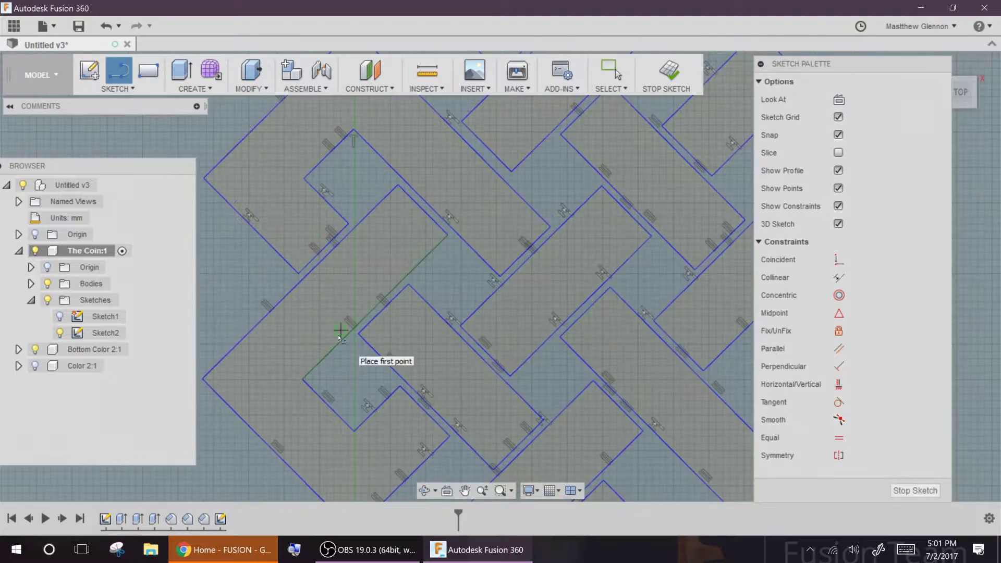
pyautogui.press('Delete')
pyautogui.press('l')
pyautogui.click(447, 235)
pyautogui.click(302, 380)
pyautogui.scroll(1, 352, 352)
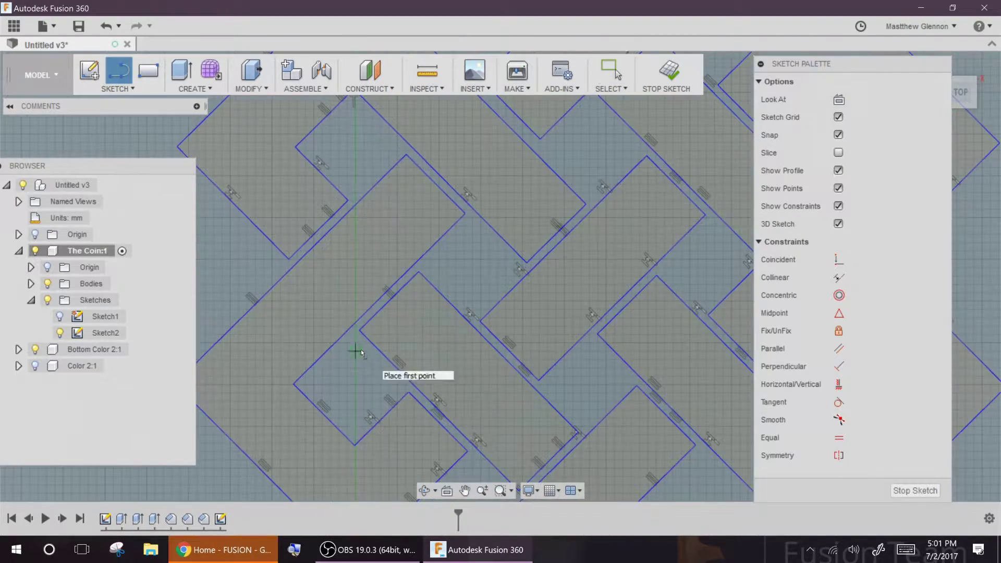
# Apply an Equal constraint between the lower-left loop's redrawn inner edge and the long edge opposite it.
pyautogui.press('Escape')
pyautogui.click(374, 317)
pyautogui.keyDown('ctrl'); pyautogui.click(329, 215); pyautogui.keyUp('ctrl')
pyautogui.click(846, 473)
# Select the short end edges of the knot's strips and arms and constrain them to equal length.
pyautogui.click(556, 234)
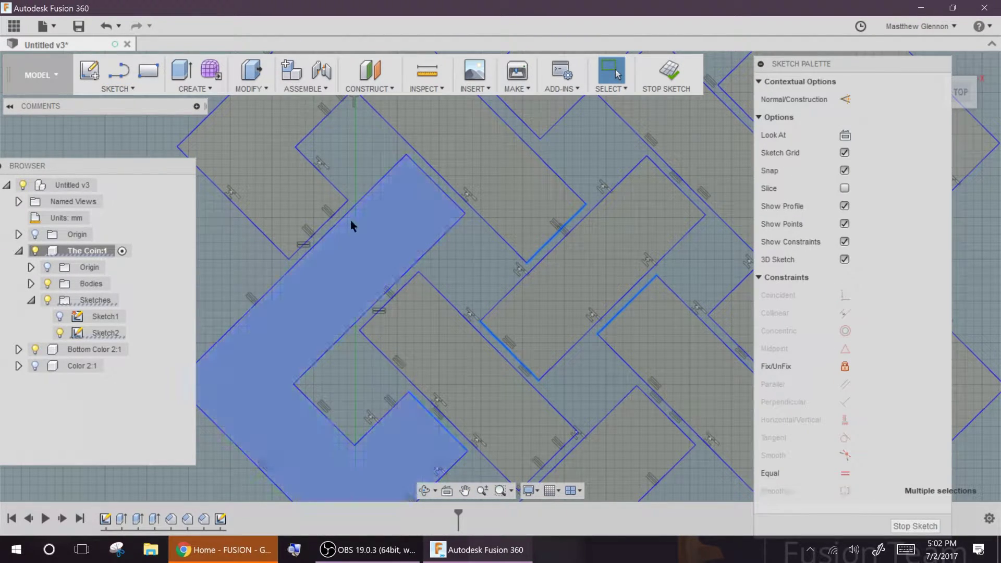
pyautogui.rightClick(225, 251)
pyautogui.click(245, 404)
pyautogui.scroll(4, 514, 367)
pyautogui.scroll(-4, 393, 326)
pyautogui.scroll(1, 349, 290)
pyautogui.scroll(-6, 349, 290)
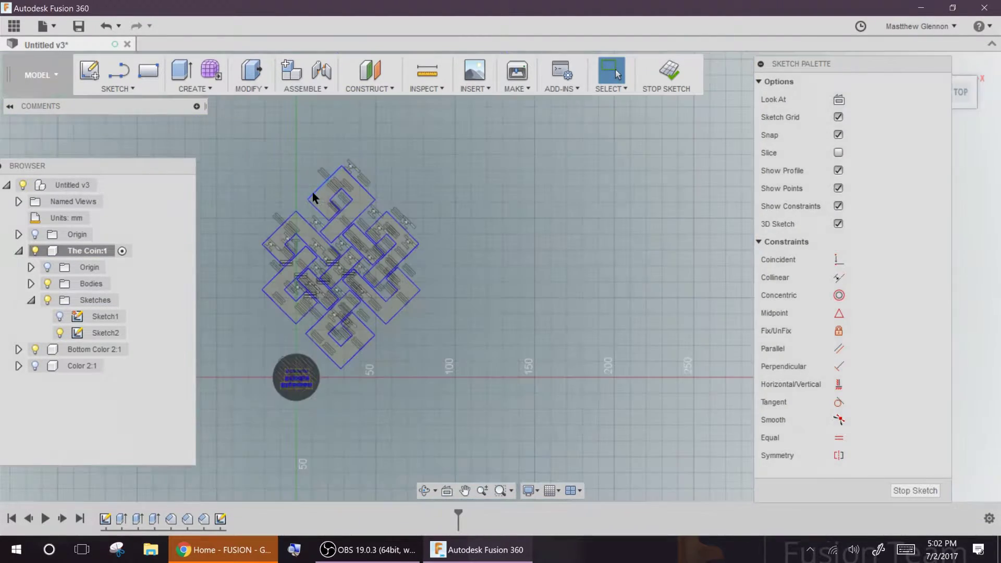
pyautogui.doubleClick(313, 197)
pyautogui.scroll(4, 331, 306)
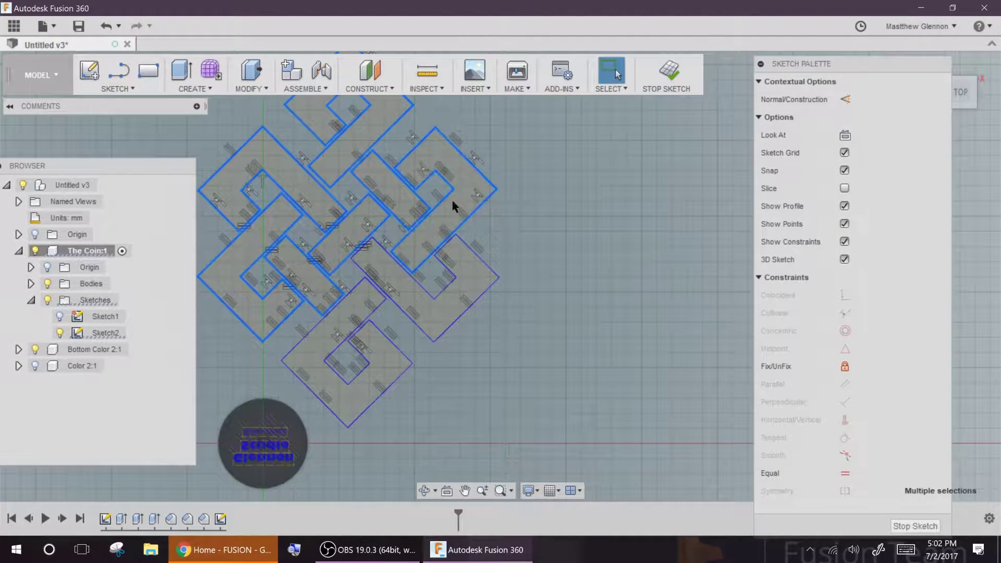
pyautogui.moveTo(316, 249); pyautogui.dragTo(392, 315, button='middle')
pyautogui.write('ssca')
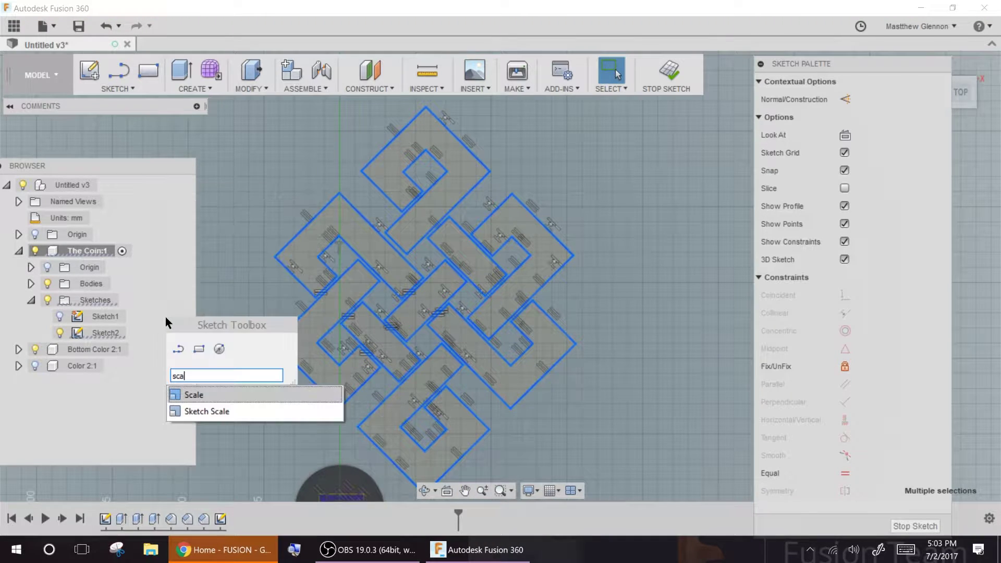
pyautogui.press('Down')
pyautogui.press('Return')
pyautogui.scroll(-2, 397, 409)
pyautogui.click(396, 410)
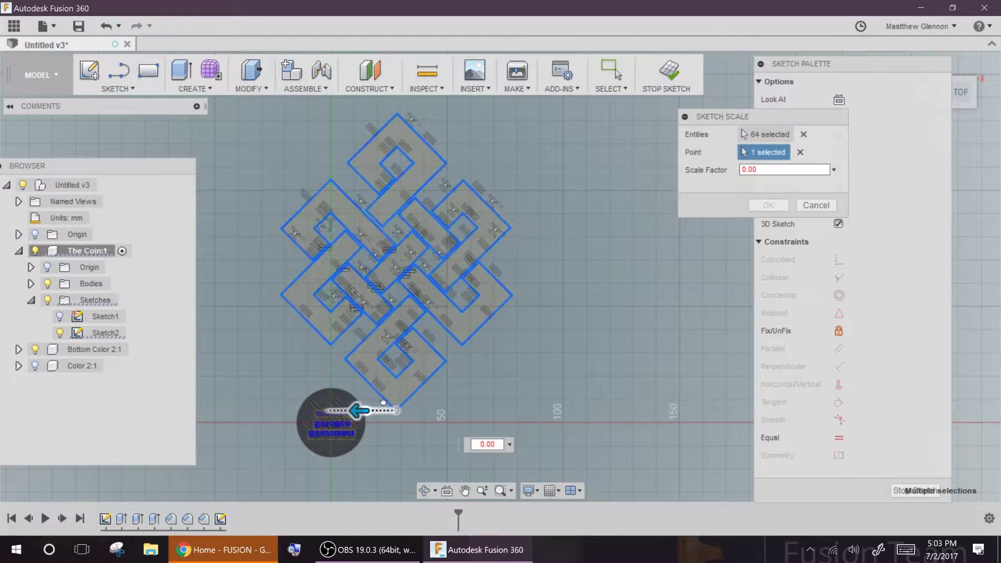
pyautogui.scroll(5, 379, 434)
pyautogui.moveTo(298, 312); pyautogui.dragTo(341, 312)
pyautogui.press('Escape')
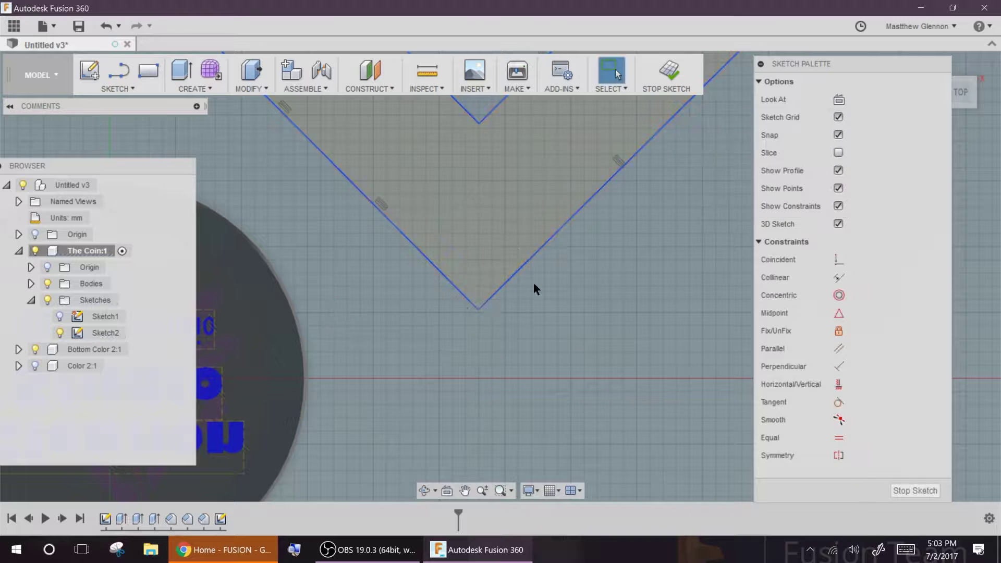
pyautogui.scroll(-6, 438, 319)
pyautogui.moveTo(529, 305); pyautogui.dragTo(530, 305)
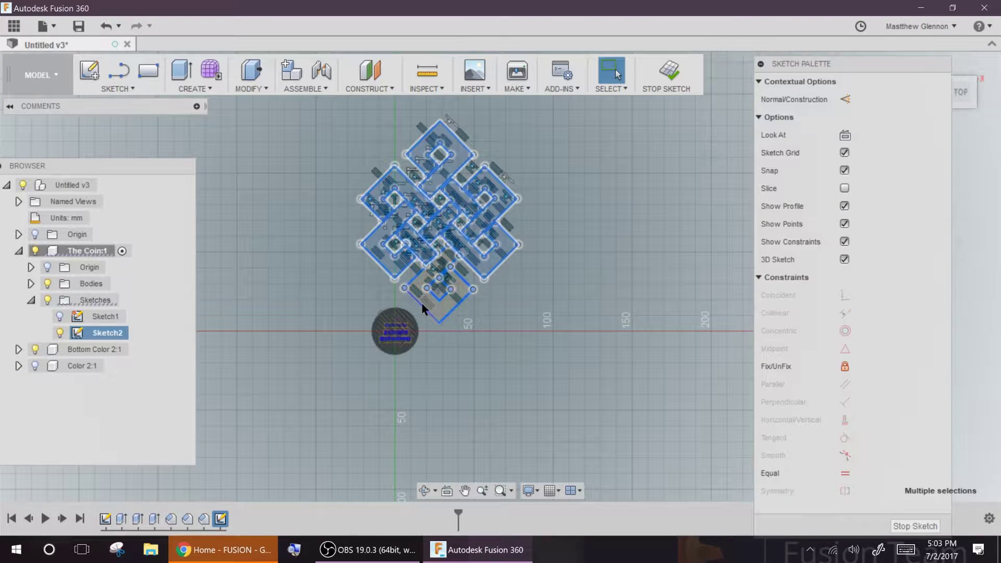
pyautogui.press('s')
pyautogui.rightClick(282, 169)
pyautogui.click(287, 128)
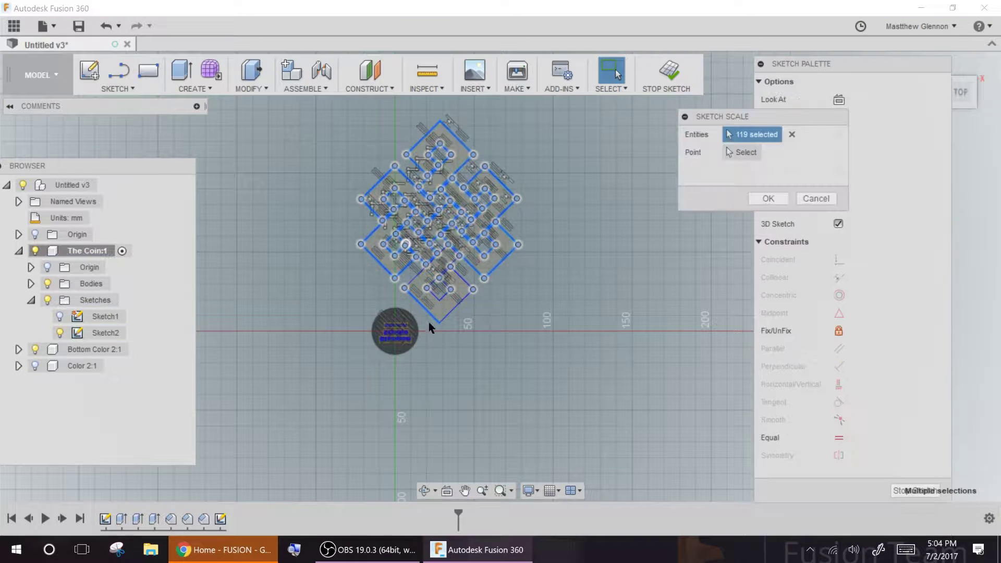
pyautogui.press('Escape')
pyautogui.scroll(3, 537, 162)
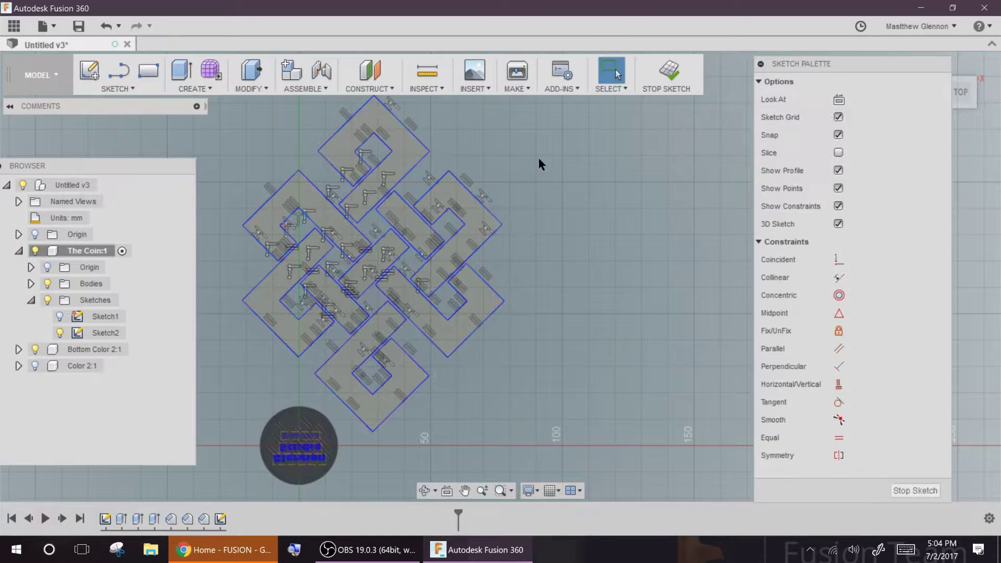
# Select all the knot outlines and scale them by 0.1 about the knot's lowest corner with Sketch Scale.
pyautogui.doubleClick(383, 167)
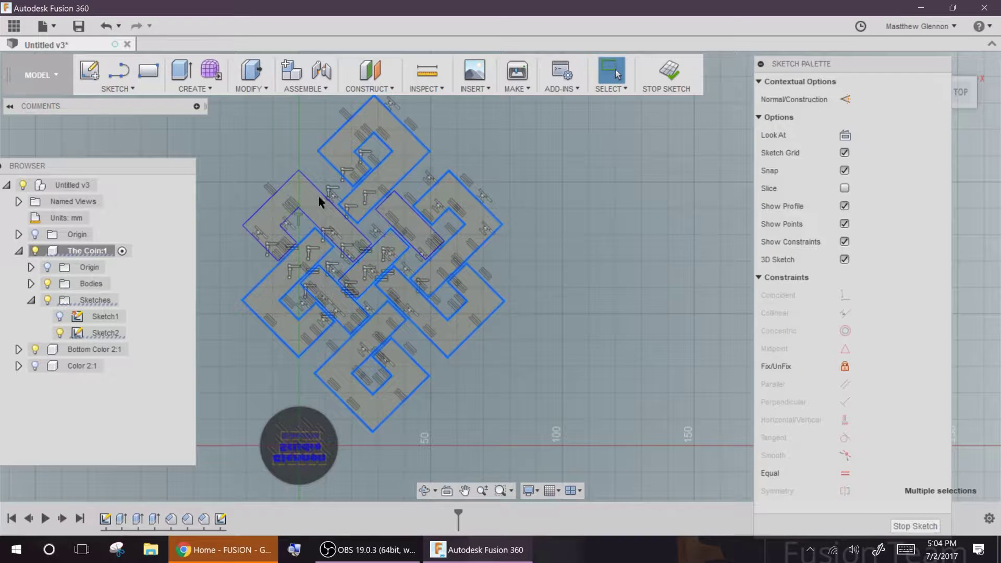
pyautogui.rightClick(409, 216)
pyautogui.click(411, 175)
pyautogui.click(373, 431)
pyautogui.moveTo(384, 432); pyautogui.dragTo(333, 431)
pyautogui.write('0.1')
pyautogui.press('Return')
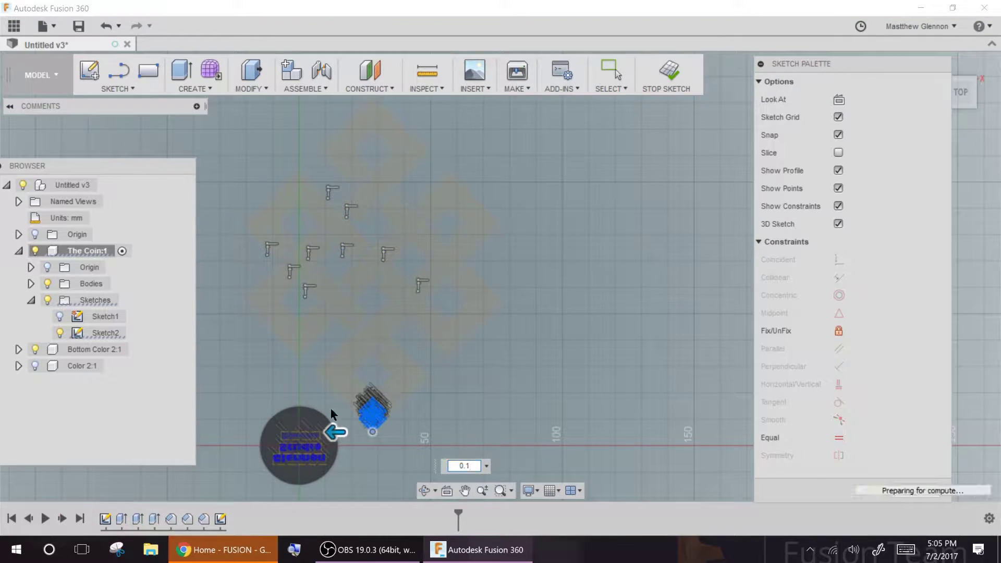
# Select the scaled knot and move it over the upper part of the coin, across the rim.
pyautogui.scroll(8, 331, 428)
pyautogui.scroll(3, 651, 183)
pyautogui.doubleClick(504, 213)
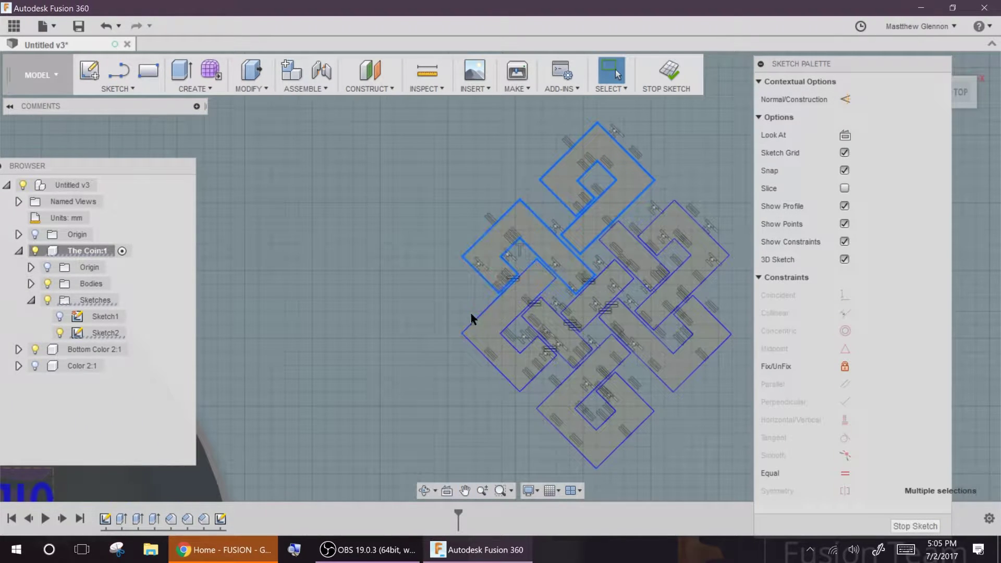
pyautogui.rightClick(308, 252)
pyautogui.click(385, 369)
pyautogui.moveTo(385, 368); pyautogui.dragTo(557, 294, button='middle')
pyautogui.scroll(-3, 557, 295)
pyautogui.moveTo(444, 293); pyautogui.dragTo(261, 298)
pyautogui.moveTo(255, 301); pyautogui.dragTo(474, 306, button='middle')
pyautogui.scroll(5, 451, 274)
pyautogui.moveTo(538, 276); pyautogui.dragTo(537, 202)
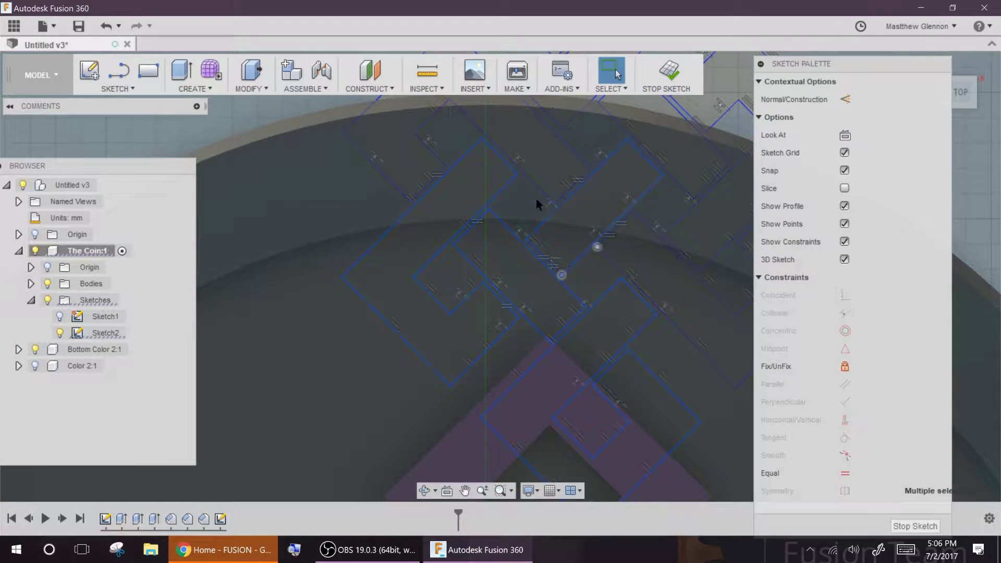
pyautogui.scroll(-5, 522, 313)
pyautogui.keyDown('shift'); pyautogui.moveTo(514, 317); pyautogui.dragTo(465, 142, button='middle'); pyautogui.keyUp('shift')
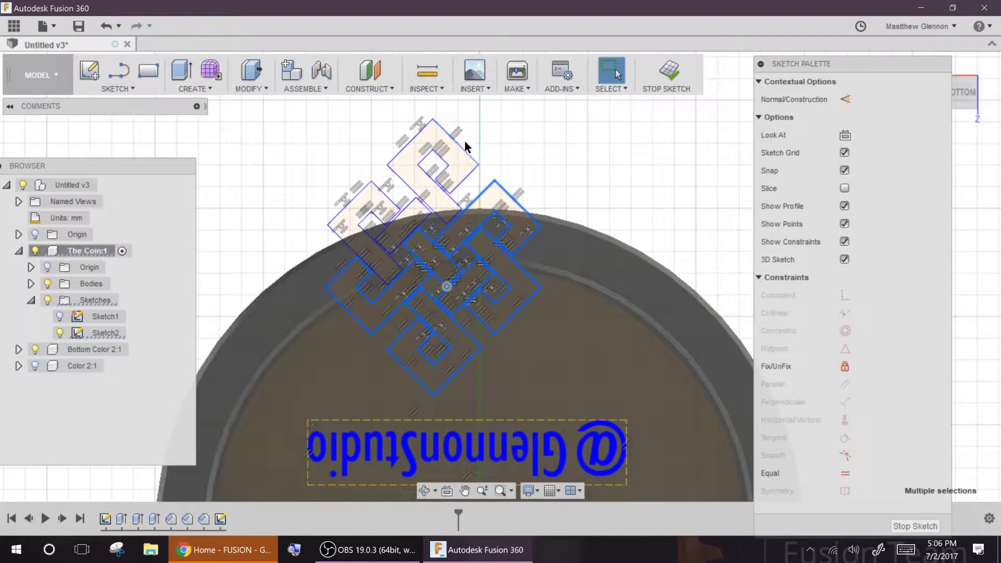
pyautogui.write('ssca')
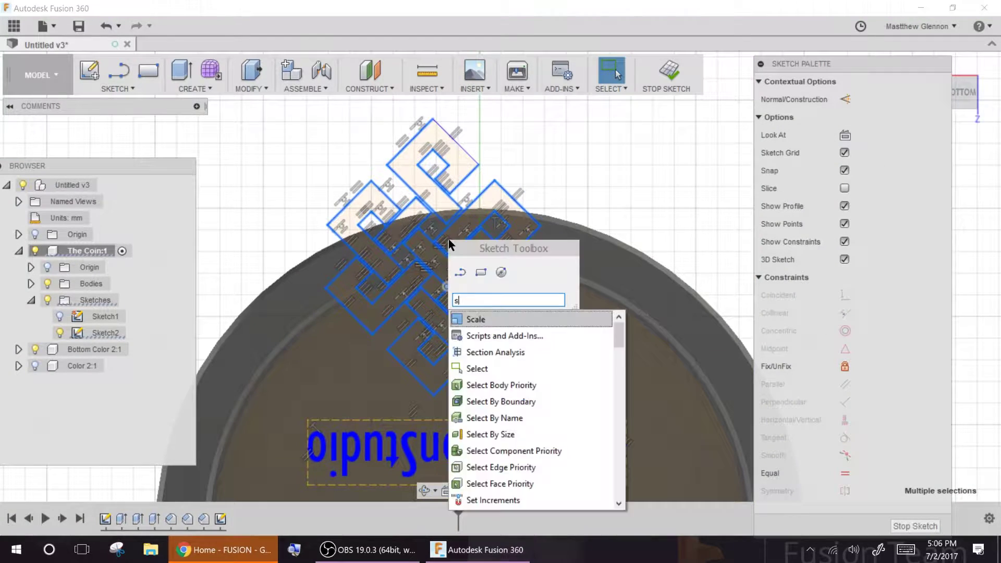
pyautogui.click(488, 336)
pyautogui.click(745, 152)
pyautogui.click(433, 395)
pyautogui.moveTo(446, 395); pyautogui.dragTo(365, 392)
pyautogui.press('Return')
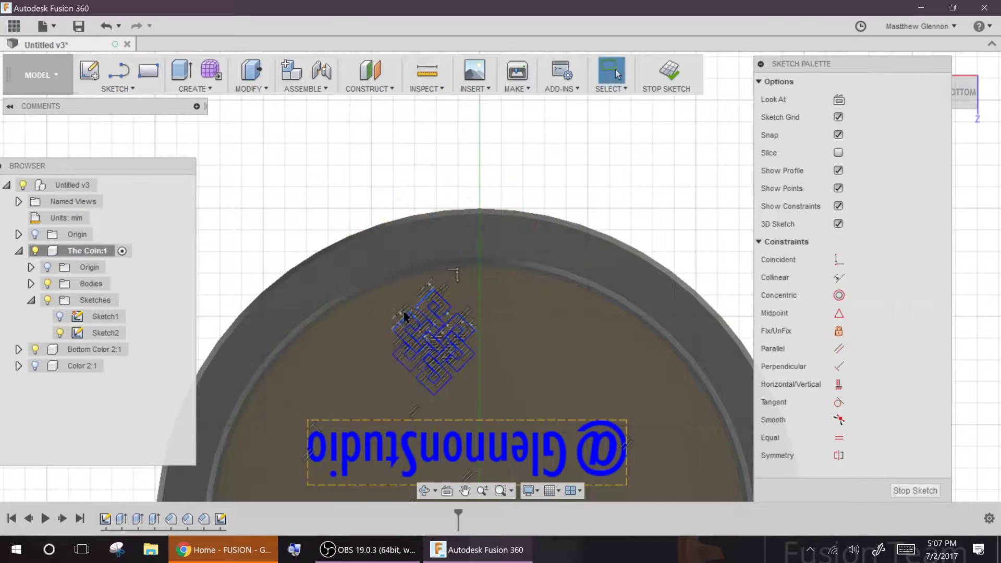
# Undo the stray edge move, reselect the whole knot and move its lowest corner onto the coin's vertical centre axis.
pyautogui.moveTo(435, 387); pyautogui.dragTo(459, 391)
pyautogui.hotkey('ctrl', 'z')
pyautogui.scroll(3, 478, 319)
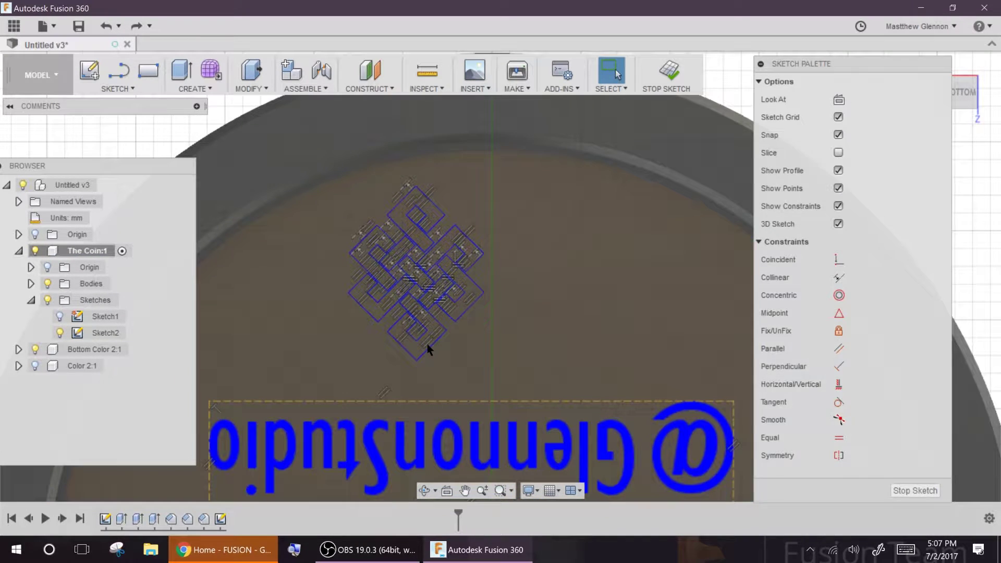
pyautogui.doubleClick(427, 346)
pyautogui.scroll(3, 393, 283)
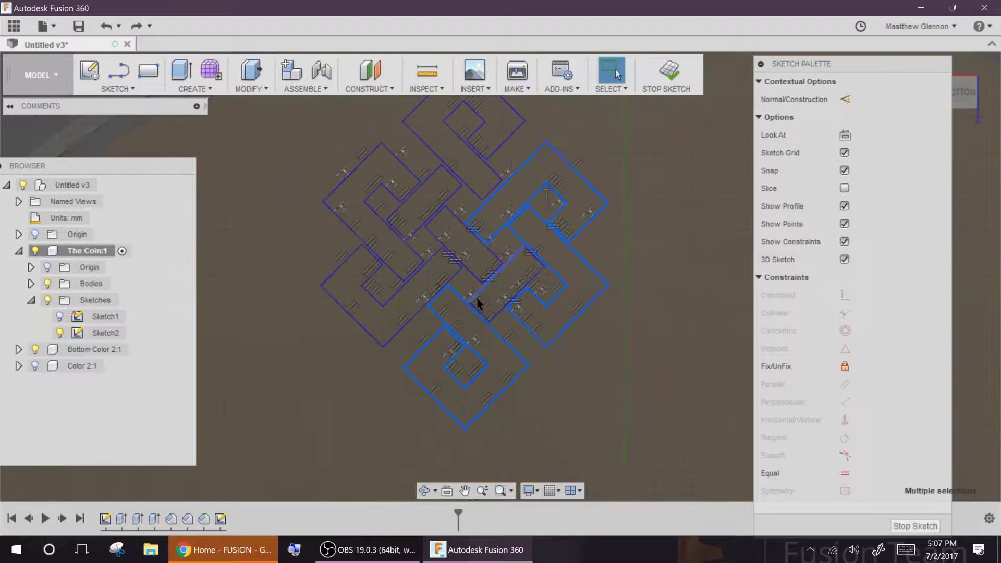
pyautogui.scroll(-2, 422, 360)
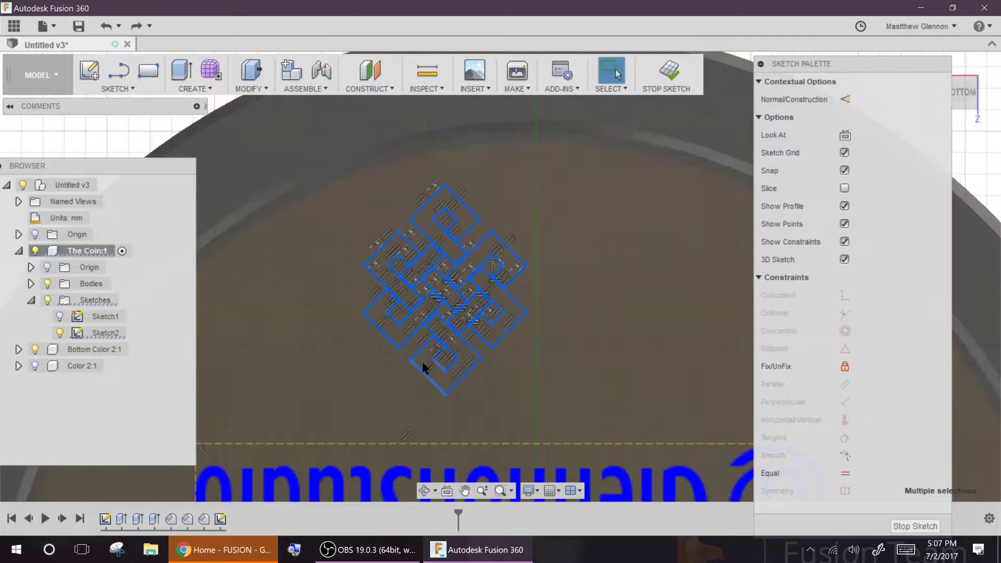
pyautogui.moveTo(451, 388); pyautogui.dragTo(562, 410)
# Scale the centred knot by a factor of 1.204 about its lowest corner.
pyautogui.press('s')
pyautogui.click(747, 152)
pyautogui.click(536, 412)
pyautogui.moveTo(637, 393); pyautogui.dragTo(632, 392)
pyautogui.press('Return')
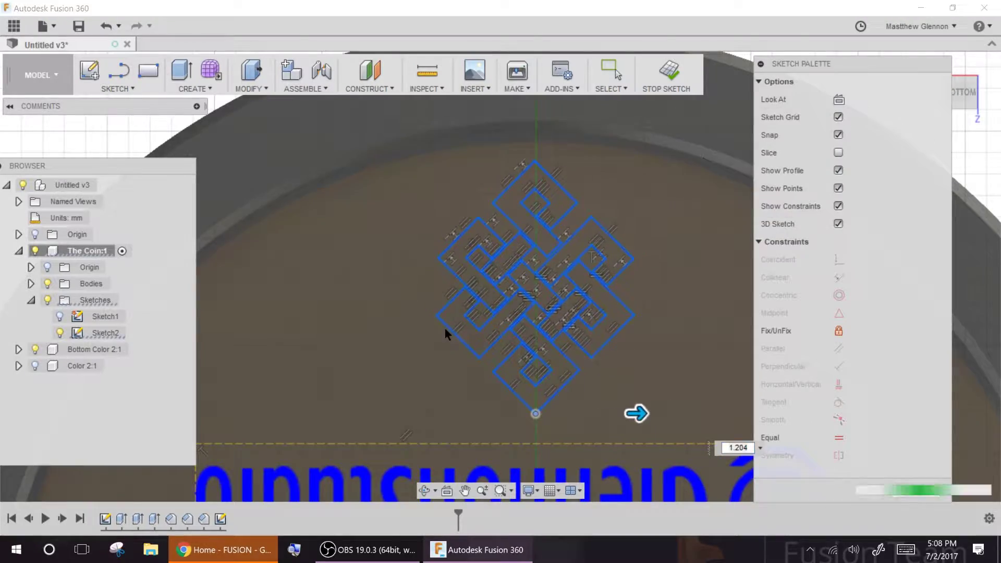
pyautogui.scroll(-3, 440, 331)
pyautogui.moveTo(436, 333)
pyautogui.keyDown('shift'); pyautogui.mouseDown(button='middle')
pyautogui.moveTo(224, 356)
pyautogui.moveTo(230, 298)
pyautogui.moveTo(404, 254)
pyautogui.mouseUp(button='middle'); pyautogui.keyUp('shift')
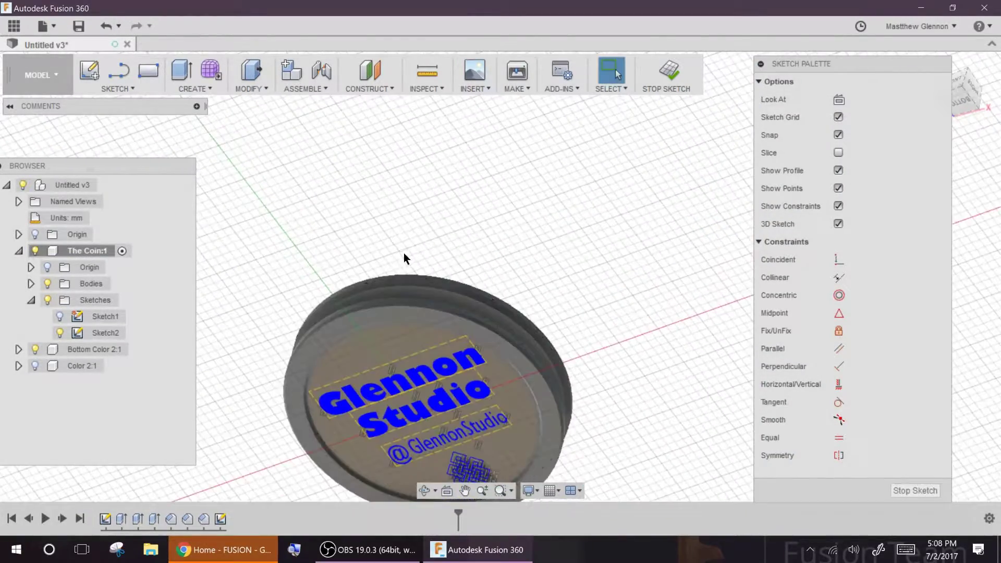
pyautogui.keyDown('shift'); pyautogui.moveTo(451, 227); pyautogui.dragTo(647, 236, button='middle'); pyautogui.keyUp('shift')
pyautogui.scroll(5, 402, 433)
pyautogui.keyDown('shift'); pyautogui.moveTo(402, 433); pyautogui.dragTo(493, 360, button='middle'); pyautogui.keyUp('shift')
pyautogui.moveTo(493, 360); pyautogui.dragTo(429, 409, button='middle')
pyautogui.scroll(3, 419, 368)
pyautogui.doubleClick(471, 211)
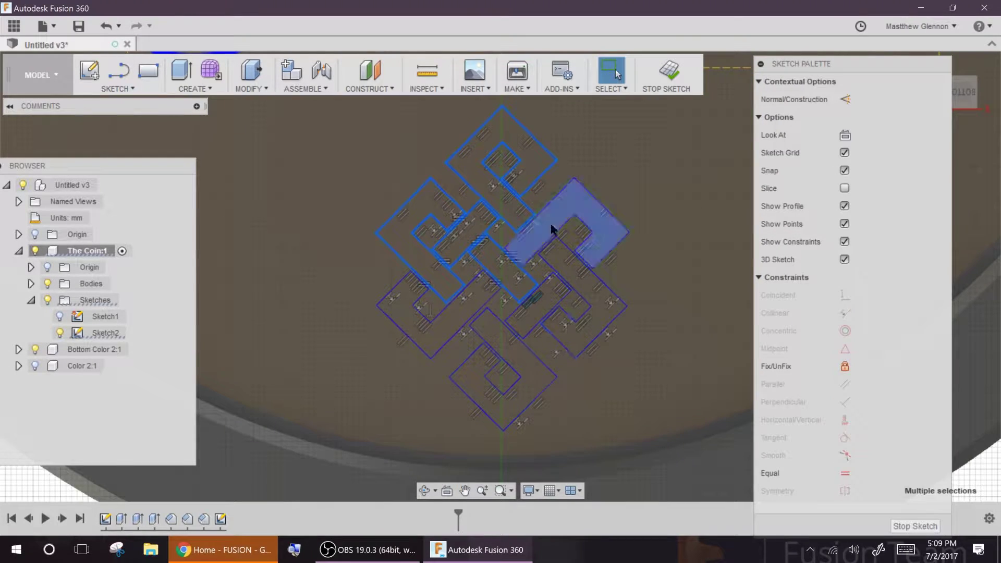
pyautogui.keyDown('ctrl'); pyautogui.doubleClick(537, 289); pyautogui.keyUp('ctrl')
pyautogui.keyDown('ctrl'); pyautogui.doubleClick(459, 367); pyautogui.keyUp('ctrl')
pyautogui.keyDown('ctrl'); pyautogui.doubleClick(491, 299); pyautogui.keyUp('ctrl')
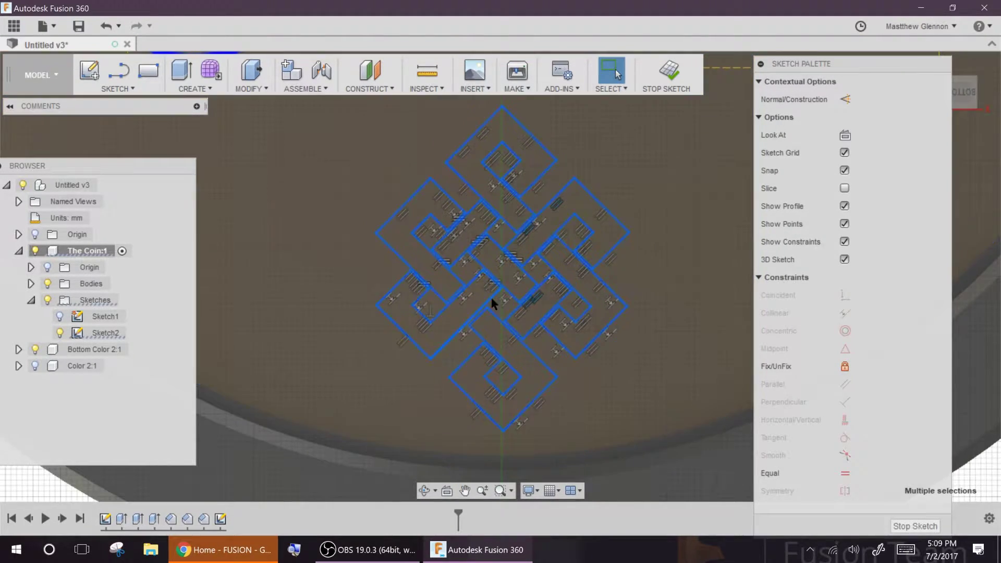
# Move a copy of the selected knot to the opposite end of the coin face, above the word Glennon.
pyautogui.scroll(-4, 415, 239)
pyautogui.press('m')
pyautogui.scroll(-3, 418, 369)
pyautogui.moveTo(466, 149)
pyautogui.mouseDown(button='middle')
pyautogui.moveTo(417, 369)
pyautogui.moveTo(423, 485)
pyautogui.mouseUp(button='middle')
pyautogui.moveTo(424, 473); pyautogui.dragTo(424, 198)
pyautogui.scroll(4, 331, 216)
pyautogui.press('Return')
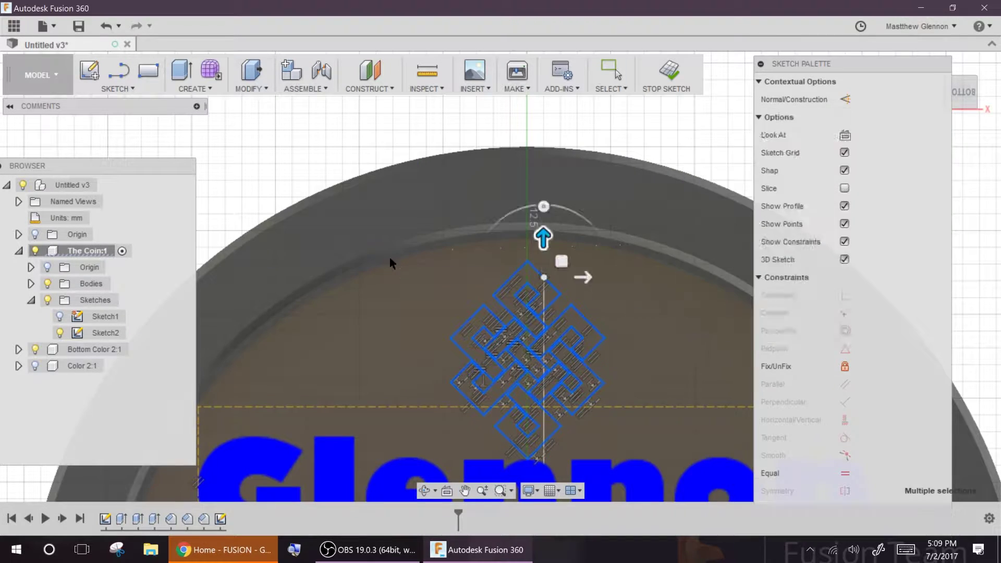
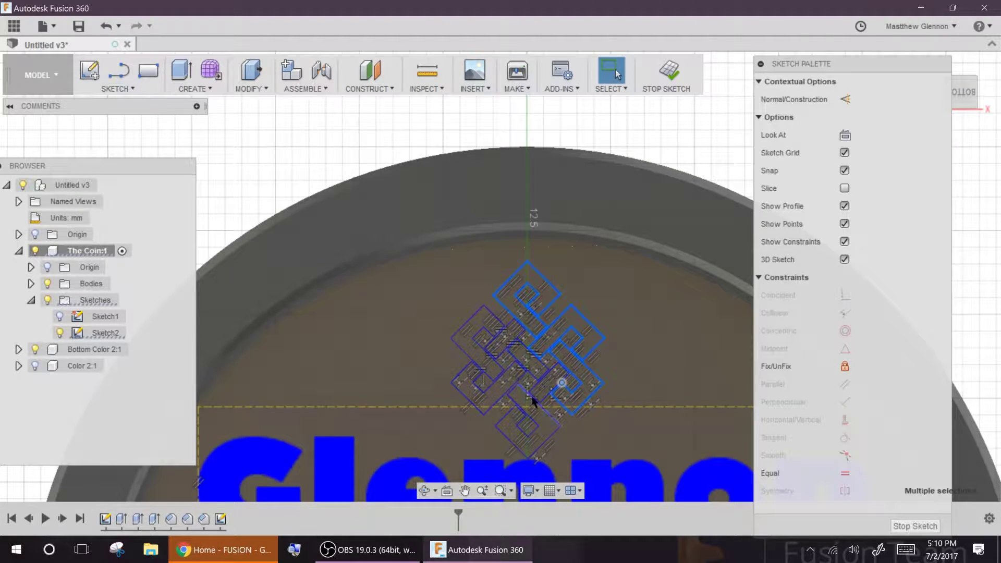
# Shift the Glennon and Studio text lines down slightly to clear the upper knot, and finish the sketch.
pyautogui.scroll(5, 533, 402)
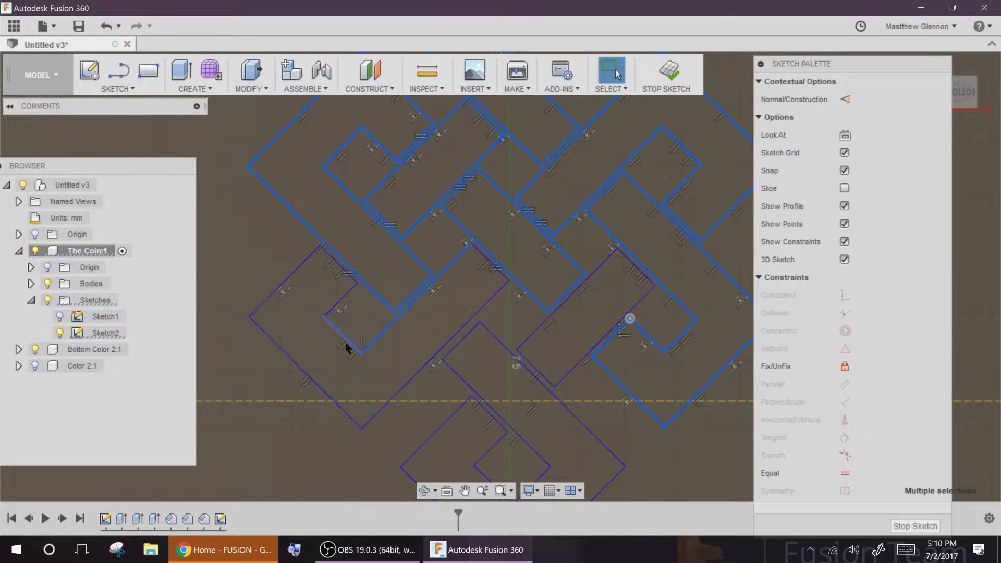
pyautogui.scroll(-10, 559, 359)
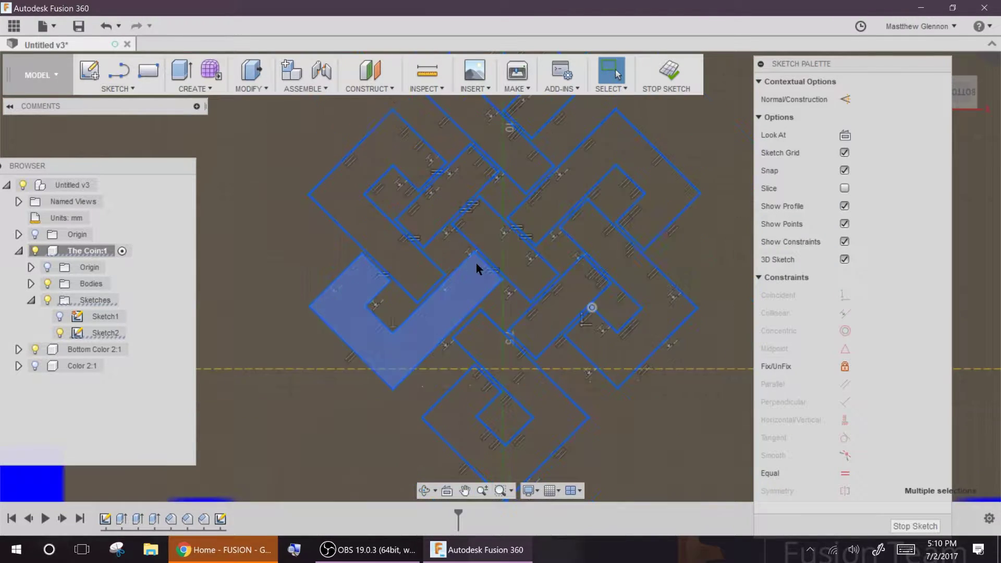
pyautogui.rightClick(404, 199)
pyautogui.click(382, 313)
pyautogui.scroll(-8, 402, 220)
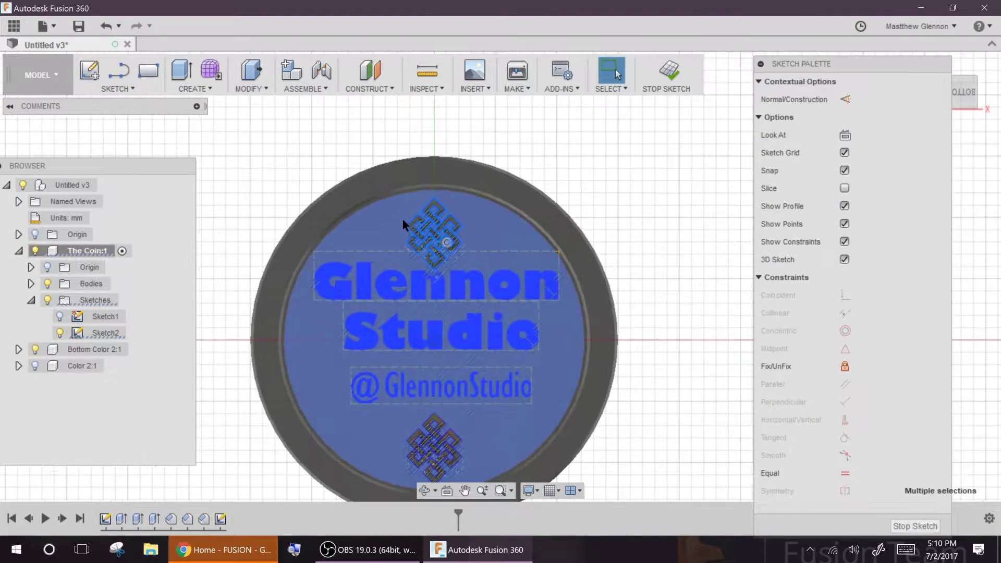
pyautogui.moveTo(393, 334); pyautogui.dragTo(390, 347)
pyautogui.click(368, 405)
pyautogui.moveTo(368, 404); pyautogui.dragTo(370, 392)
pyautogui.click(670, 86)
# Activate the top-level component and hide The Coin's bodies and the Bottom Color 2 component.
pyautogui.click(109, 185)
pyautogui.click(48, 284)
pyautogui.click(35, 350)
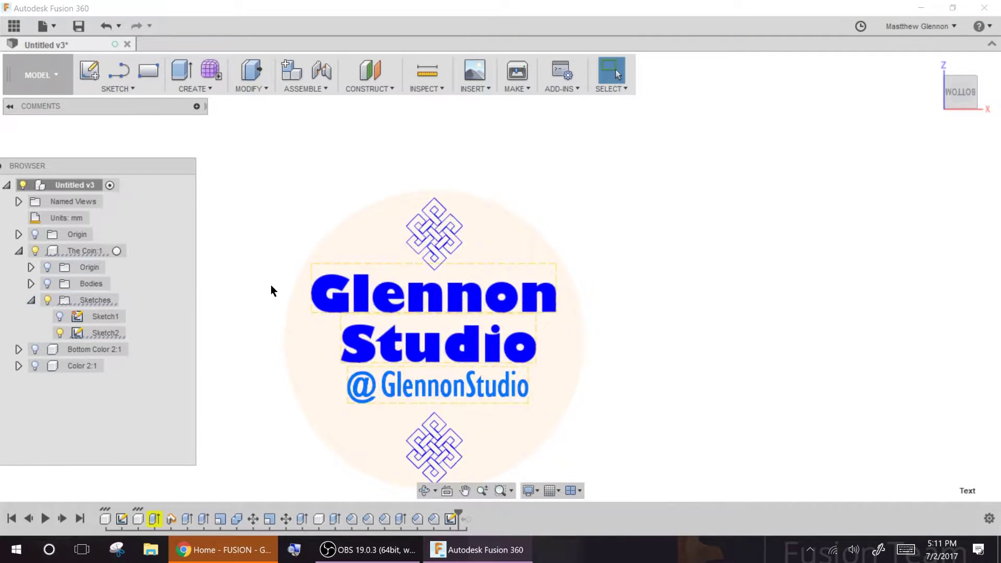
# Select all the profiles of the upper knot.
pyautogui.scroll(8, 365, 215)
pyautogui.click(514, 208)
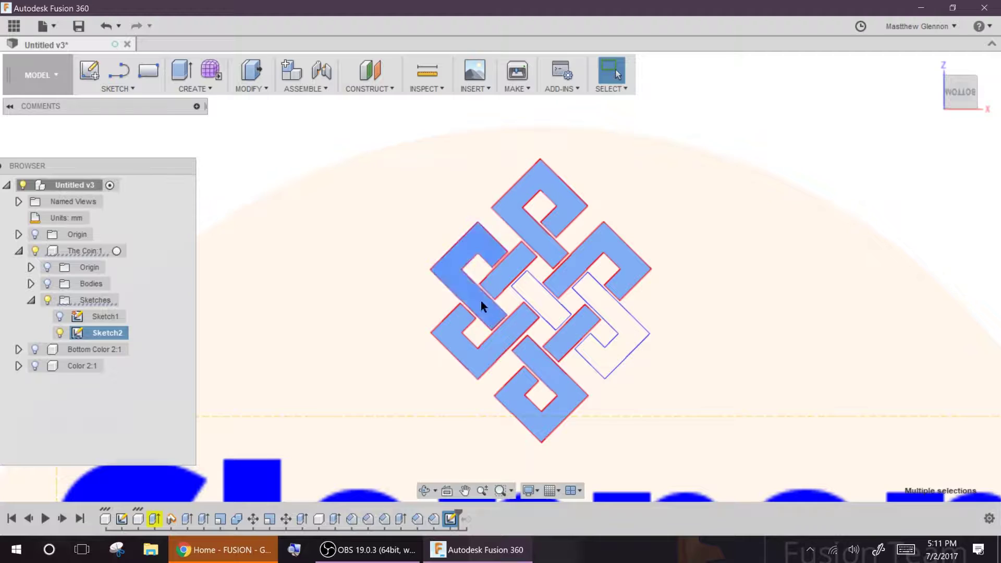
pyautogui.keyDown('ctrl'); pyautogui.click(542, 309); pyautogui.keyUp('ctrl')
pyautogui.keyDown('ctrl'); pyautogui.click(590, 351); pyautogui.keyUp('ctrl')
# Add the three text lines and all the lower knot's profiles to the selection.
pyautogui.scroll(-4, 462, 277)
pyautogui.keyDown('ctrl'); pyautogui.click(494, 392); pyautogui.keyUp('ctrl')
pyautogui.moveTo(494, 394); pyautogui.dragTo(479, 209, button='middle')
pyautogui.keyDown('ctrl'); pyautogui.click(494, 340); pyautogui.keyUp('ctrl')
pyautogui.keyDown('ctrl'); pyautogui.click(477, 389); pyautogui.keyUp('ctrl')
pyautogui.moveTo(461, 428); pyautogui.dragTo(475, 307, button='middle')
pyautogui.scroll(-1, 474, 307)
pyautogui.keyDown('ctrl'); pyautogui.click(503, 365); pyautogui.keyUp('ctrl')
pyautogui.keyDown('ctrl'); pyautogui.click(496, 407); pyautogui.keyUp('ctrl')
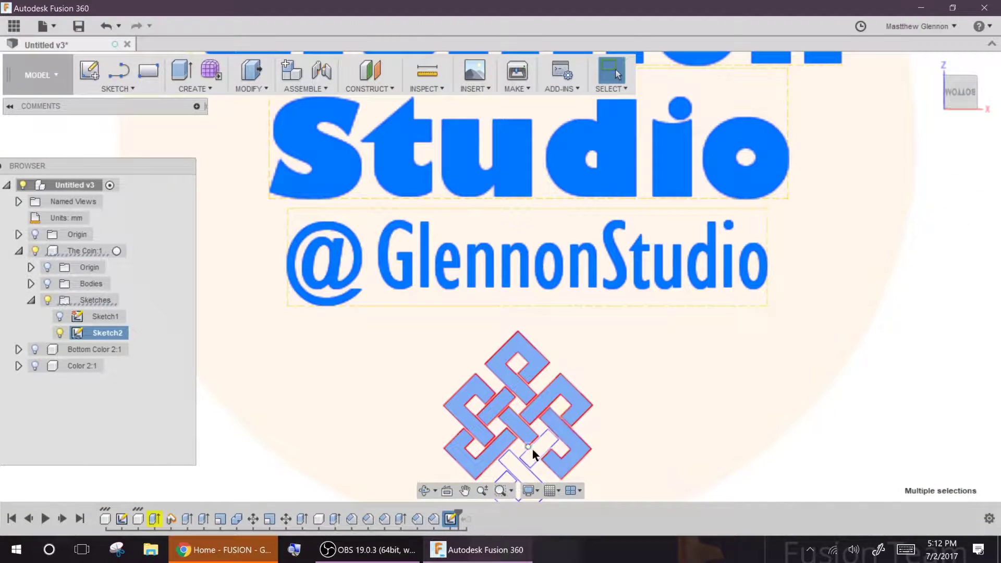
pyautogui.moveTo(457, 401); pyautogui.dragTo(451, 329, button='middle')
pyautogui.keyDown('ctrl'); pyautogui.click(537, 381); pyautogui.keyUp('ctrl')
# Show The Coin's bodies and the Bottom Color 2 component again.
pyautogui.scroll(-4, 368, 358)
pyautogui.keyDown('shift'); pyautogui.moveTo(360, 360); pyautogui.dragTo(229, 307, button='middle'); pyautogui.keyUp('shift')
pyautogui.click(47, 285)
pyautogui.keyDown('shift'); pyautogui.moveTo(342, 152); pyautogui.dragTo(233, 216, button='middle'); pyautogui.keyUp('shift')
pyautogui.scroll(3, 412, 183)
pyautogui.scroll(-2, 404, 188)
pyautogui.moveTo(400, 190); pyautogui.dragTo(425, 117, button='middle')
pyautogui.click(35, 350)
pyautogui.keyDown('shift'); pyautogui.moveTo(323, 339); pyautogui.dragTo(386, 328, button='middle'); pyautogui.keyUp('shift')
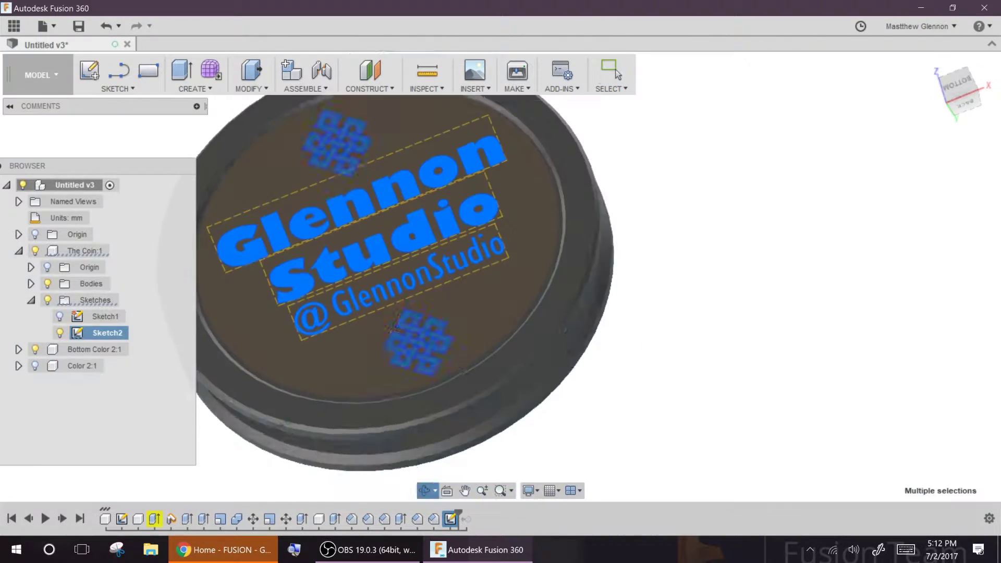
# Activate the Bottom Color 2 component and move Sketch2 from The Coin into it.
pyautogui.click(139, 350)
pyautogui.keyDown('shift'); pyautogui.moveTo(658, 373); pyautogui.dragTo(652, 308, button='middle'); pyautogui.keyUp('shift')
pyautogui.moveTo(99, 334); pyautogui.dragTo(76, 348)
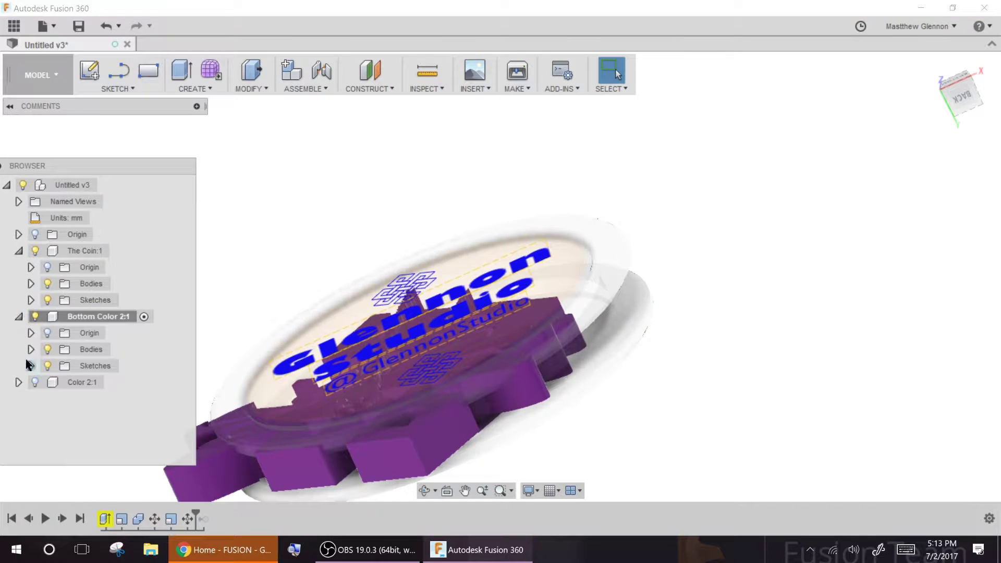
# Try to select the sketch's text and knot profiles with selection windows.
pyautogui.click(77, 381)
pyautogui.moveTo(291, 268)
pyautogui.mouseDown()
pyautogui.moveTo(462, 389)
pyautogui.moveTo(462, 401)
pyautogui.mouseUp()
pyautogui.click(251, 304)
pyautogui.click(78, 381)
pyautogui.moveTo(257, 251); pyautogui.dragTo(488, 401)
pyautogui.keyDown('shift'); pyautogui.moveTo(262, 333); pyautogui.dragTo(474, 436, button='middle'); pyautogui.keyUp('shift')
pyautogui.keyDown('shift'); pyautogui.moveTo(475, 436); pyautogui.dragTo(417, 417); pyautogui.keyUp('shift')
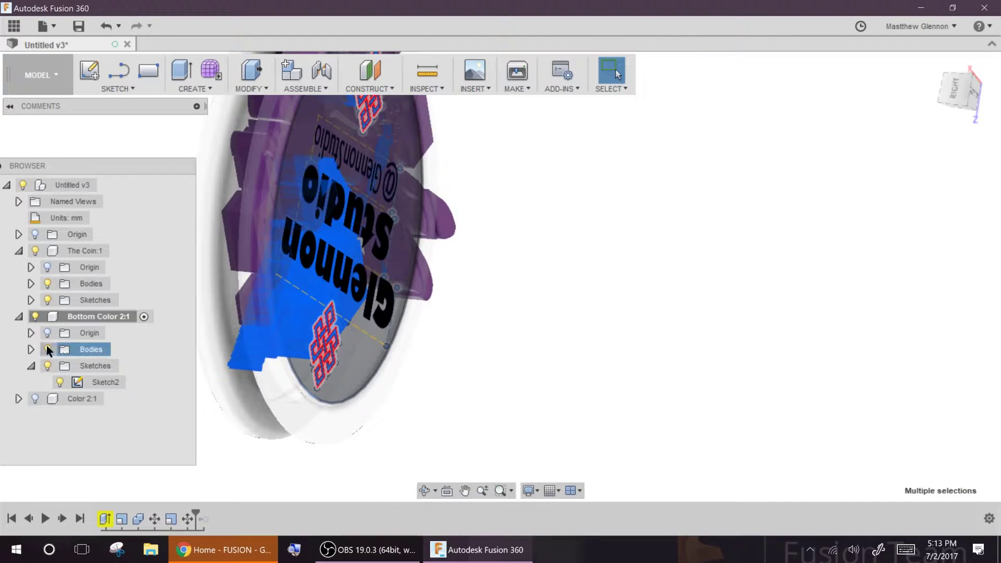
# Hide the existing bodies of Bottom Color 2.
pyautogui.click(47, 347)
pyautogui.click(31, 349)
pyautogui.click(32, 234)
pyautogui.keyDown('shift'); pyautogui.moveTo(315, 322); pyautogui.dragTo(12, 299, button='middle'); pyautogui.keyUp('shift')
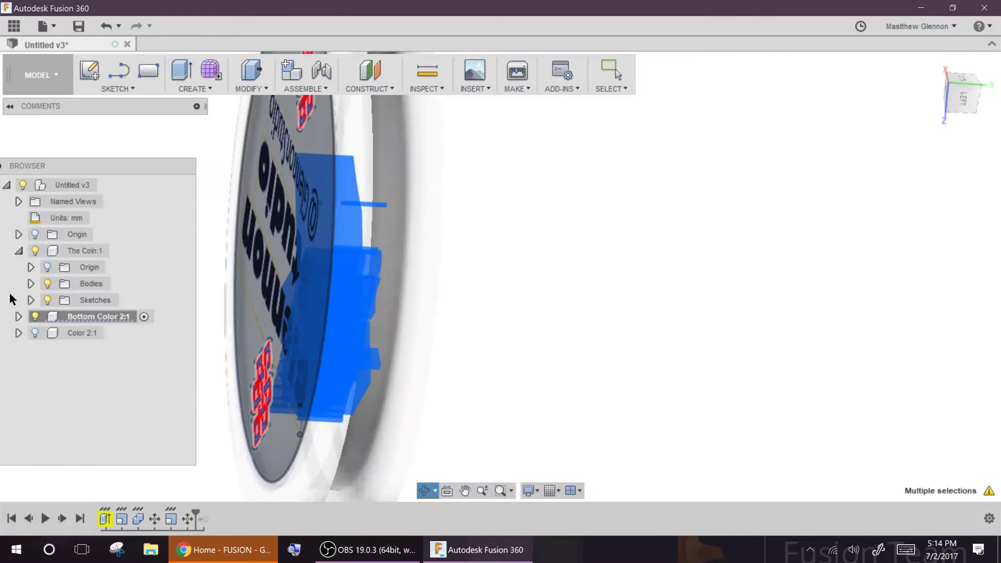
# Start an Extrude and select the three text lines and all profiles of both knots.
pyautogui.press('e')
pyautogui.keyDown('shift'); pyautogui.moveTo(205, 332); pyautogui.dragTo(340, 347, button='middle'); pyautogui.keyUp('shift')
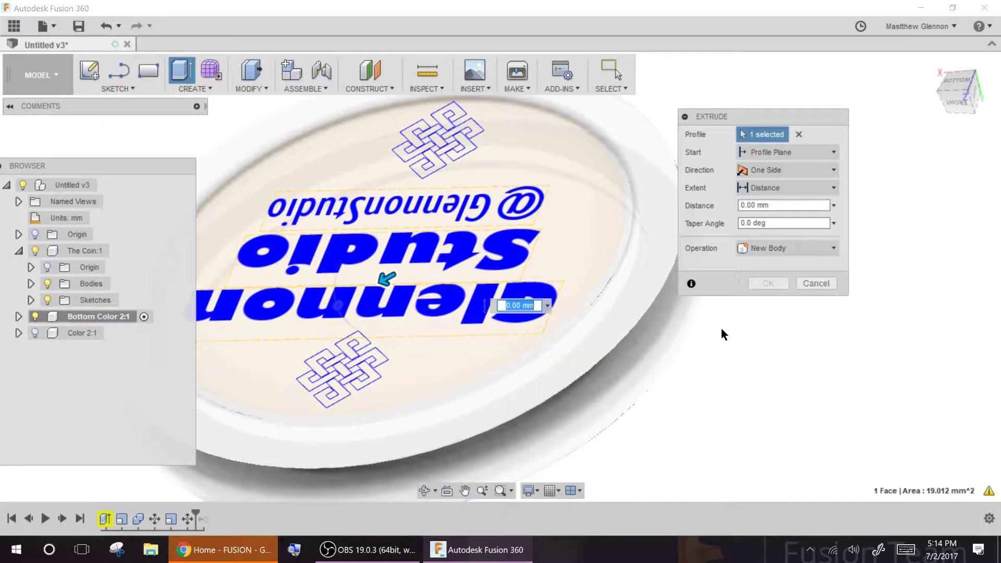
pyautogui.click(521, 300)
pyautogui.click(486, 260)
pyautogui.click(467, 209)
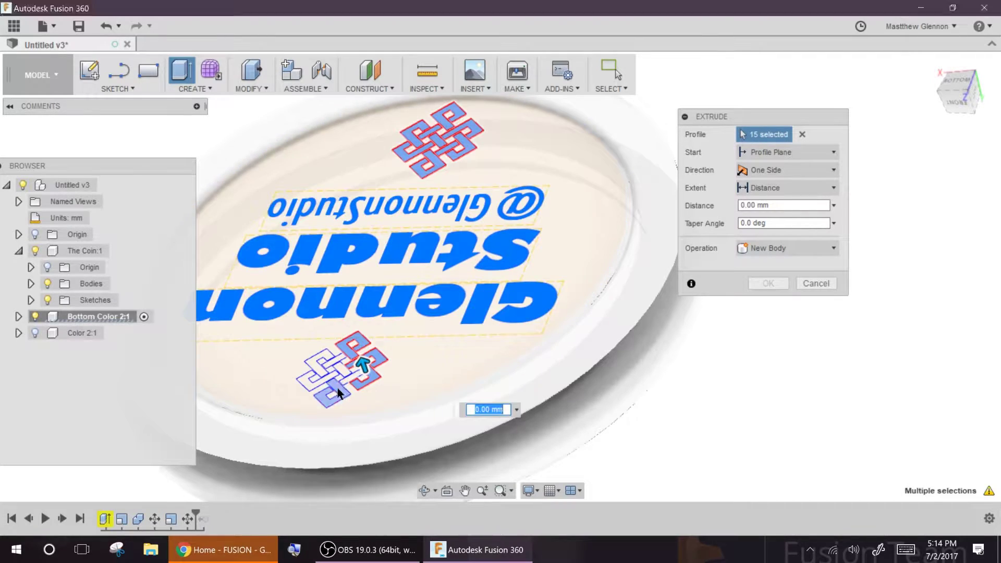
pyautogui.click(339, 371)
pyautogui.keyDown('shift'); pyautogui.moveTo(339, 371); pyautogui.dragTo(390, 417, button='middle'); pyautogui.keyUp('shift')
pyautogui.click(390, 490)
pyautogui.scroll(-5, 250, 406)
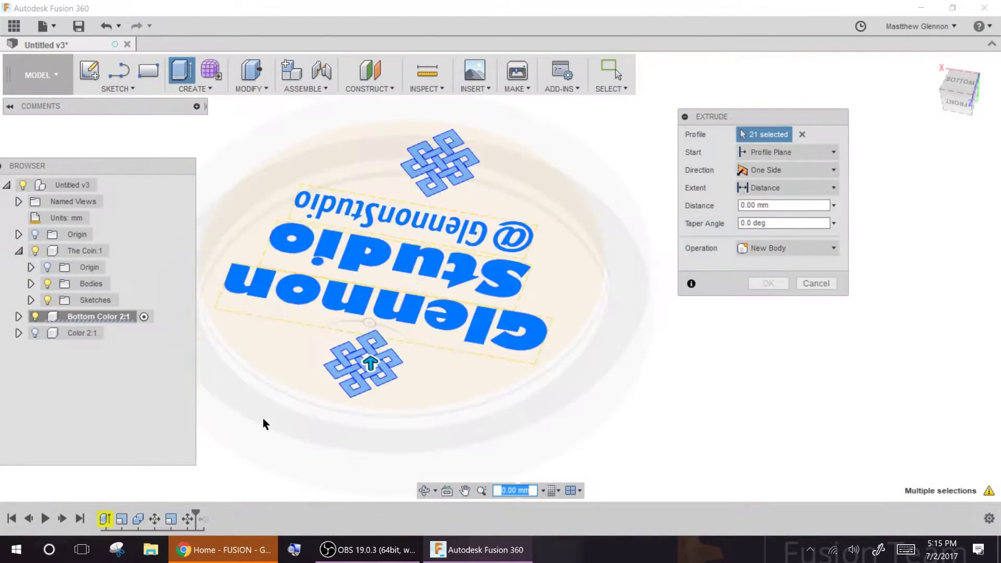
# Extrude the selected text and knots by -2 mm as a new component.
pyautogui.keyDown('shift'); pyautogui.moveTo(250, 406); pyautogui.dragTo(318, 399, button='middle'); pyautogui.keyUp('shift')
pyautogui.moveTo(325, 392); pyautogui.dragTo(325, 426)
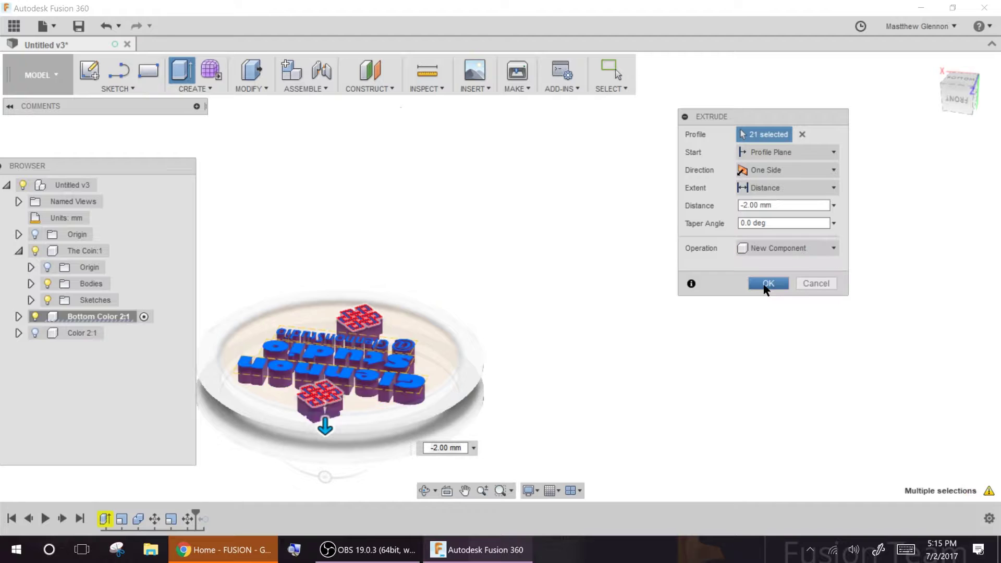
pyautogui.click(958, 99)
pyautogui.moveTo(337, 309); pyautogui.dragTo(461, 110, button='middle')
pyautogui.scroll(5, 461, 110)
pyautogui.moveTo(440, 221); pyautogui.dragTo(437, 105, button='middle')
pyautogui.click(778, 284)
# Activate the top-level component again and show the Color 2 component.
pyautogui.keyDown('shift'); pyautogui.moveTo(563, 334); pyautogui.dragTo(512, 261, button='middle'); pyautogui.keyUp('shift')
pyautogui.click(109, 185)
pyautogui.keyDown('shift'); pyautogui.moveTo(444, 251); pyautogui.dragTo(529, 322, button='middle'); pyautogui.keyUp('shift')
pyautogui.scroll(5, 529, 323)
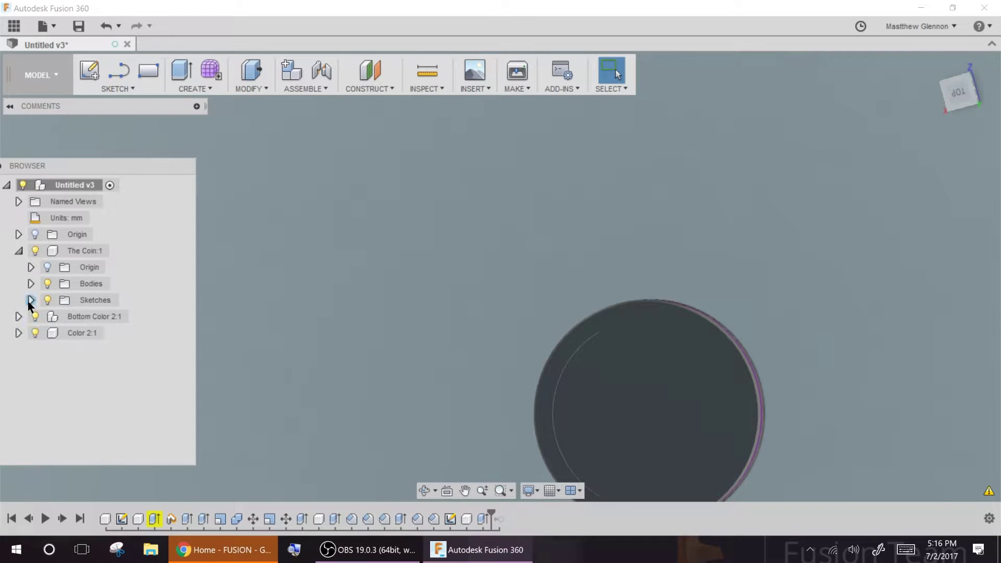
pyautogui.click(31, 300)
pyautogui.click(31, 300)
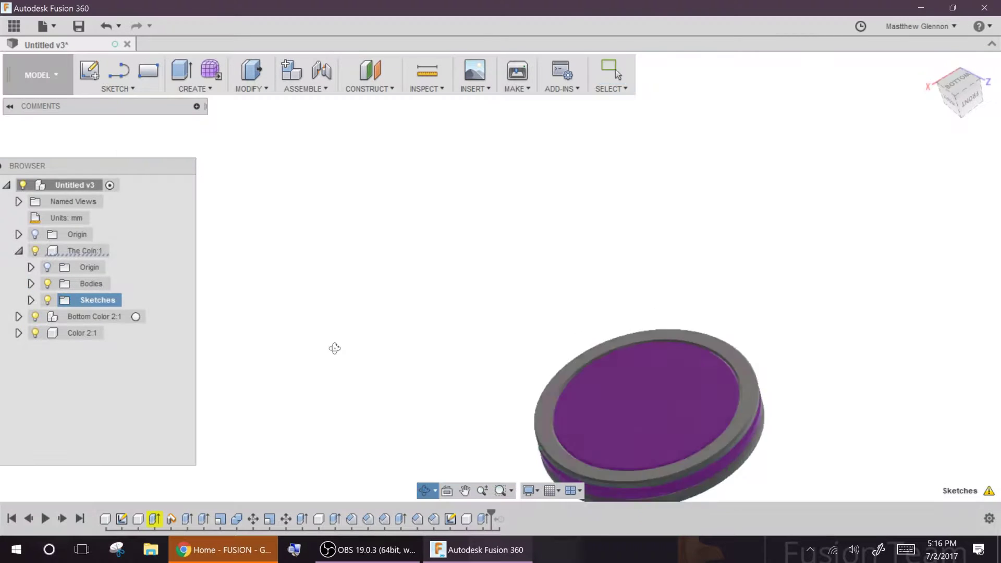
# Examine the coin's underside and the bodies inside the Color 2 component.
pyautogui.press('Delete')
pyautogui.click(538, 380)
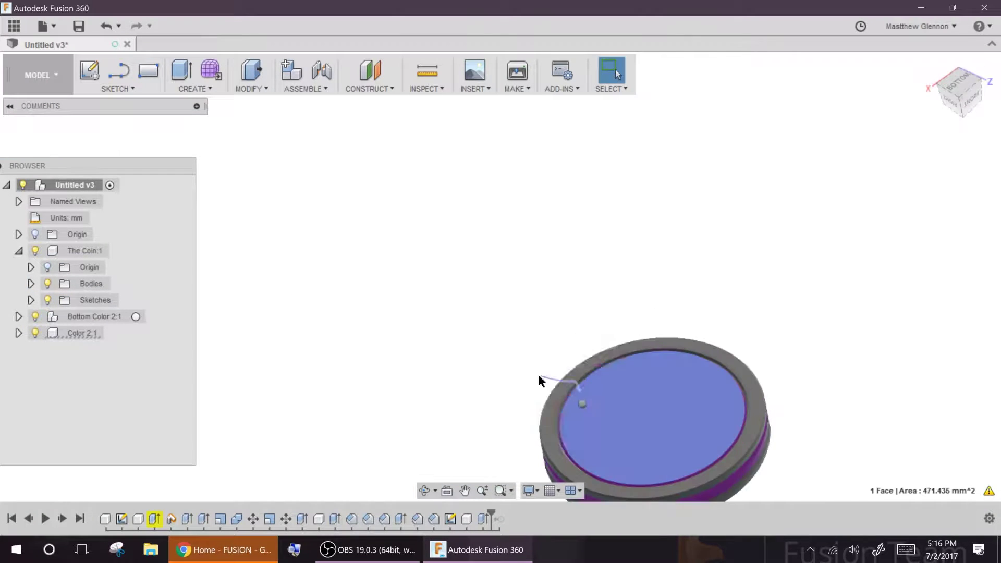
pyautogui.scroll(5, 538, 380)
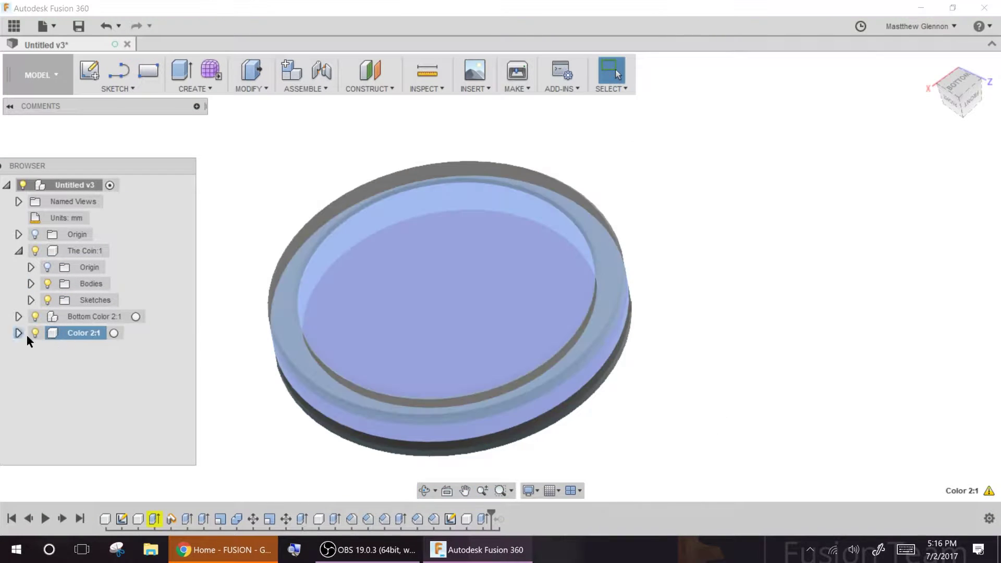
pyautogui.click(18, 333)
pyautogui.click(31, 365)
pyautogui.click(103, 383)
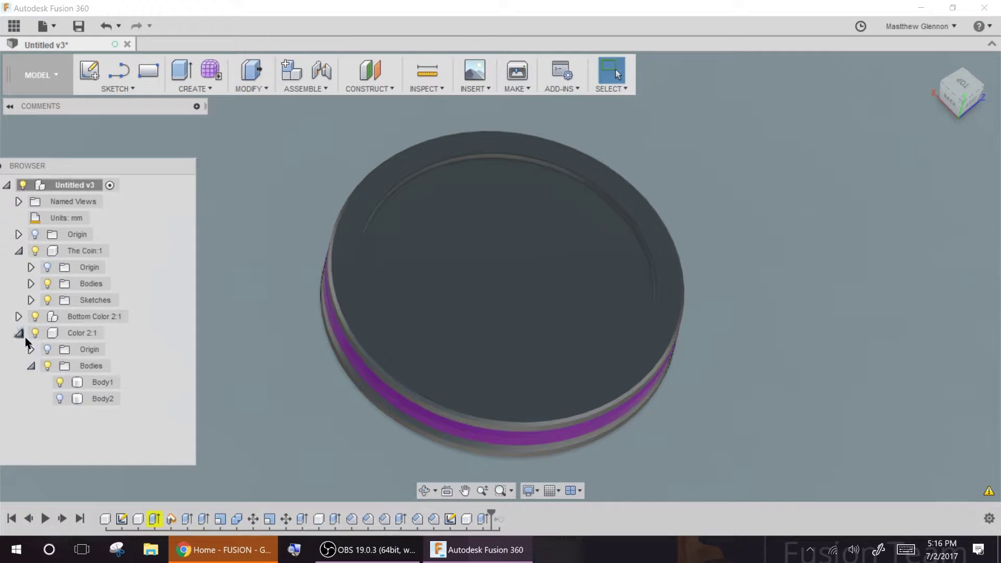
pyautogui.click(21, 334)
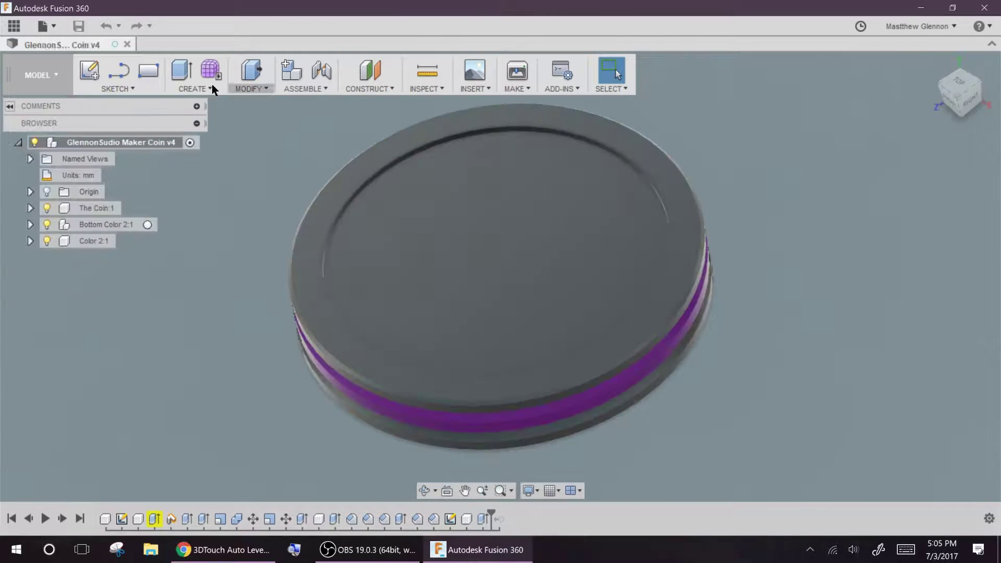
# Copy the Bottom Color 2 component from the Moms Day Project design and paste it into the maker coin design.
pyautogui.click(14, 26)
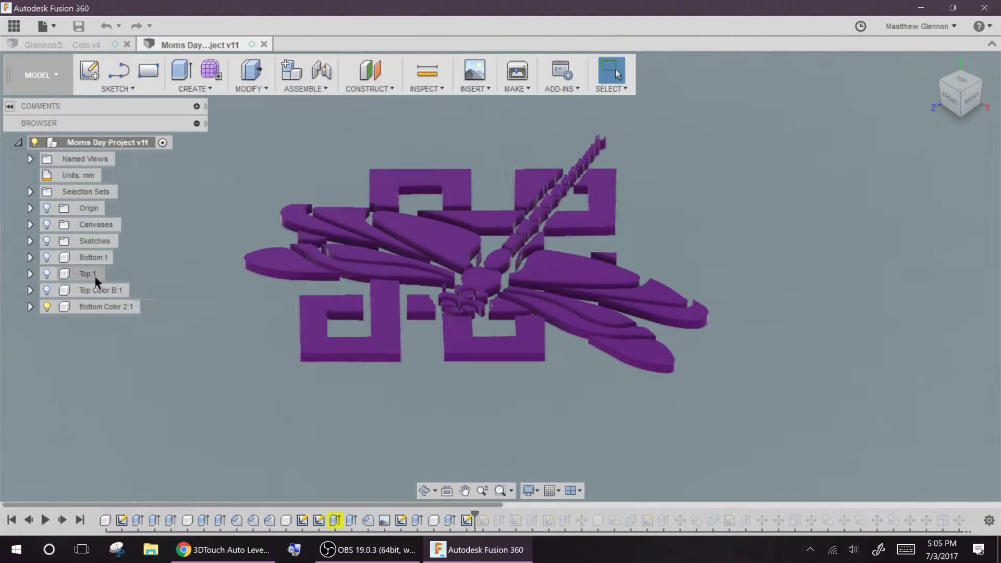
pyautogui.rightClick(82, 302)
pyautogui.click(126, 327)
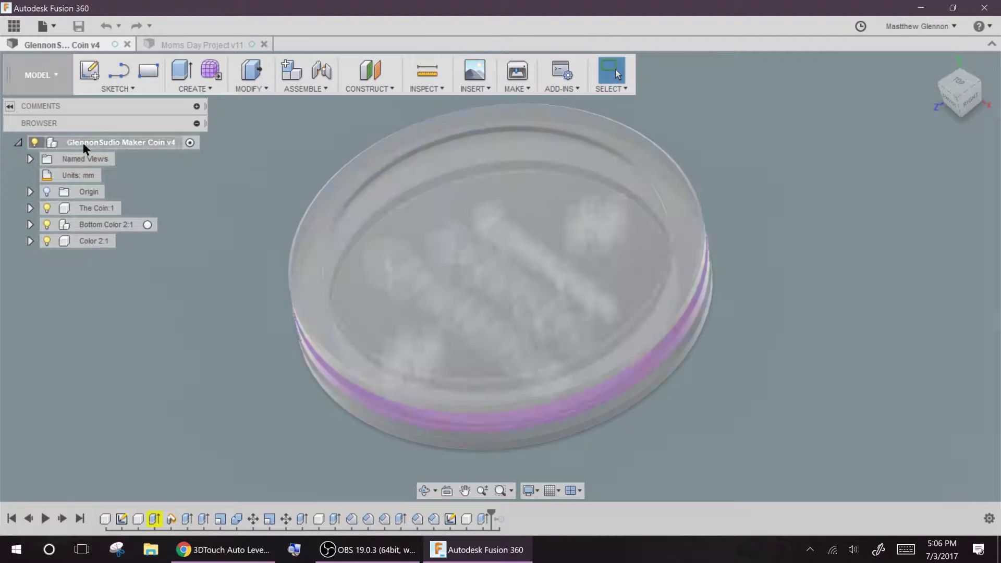
pyautogui.rightClick(83, 142)
pyautogui.click(151, 291)
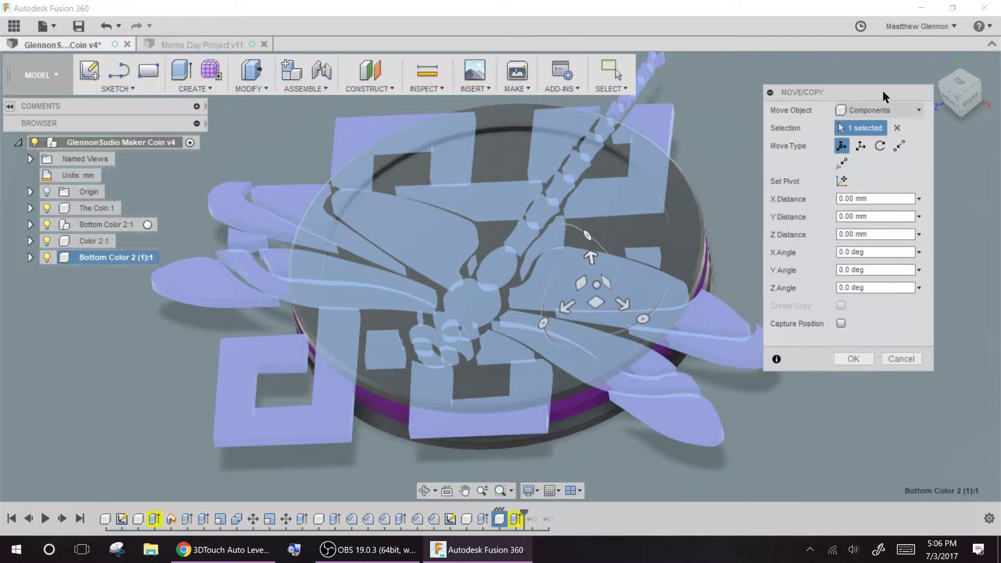
pyautogui.moveTo(597, 304); pyautogui.dragTo(591, 299)
pyautogui.keyDown('shift'); pyautogui.moveTo(591, 298); pyautogui.dragTo(400, 329, button='middle'); pyautogui.keyUp('shift')
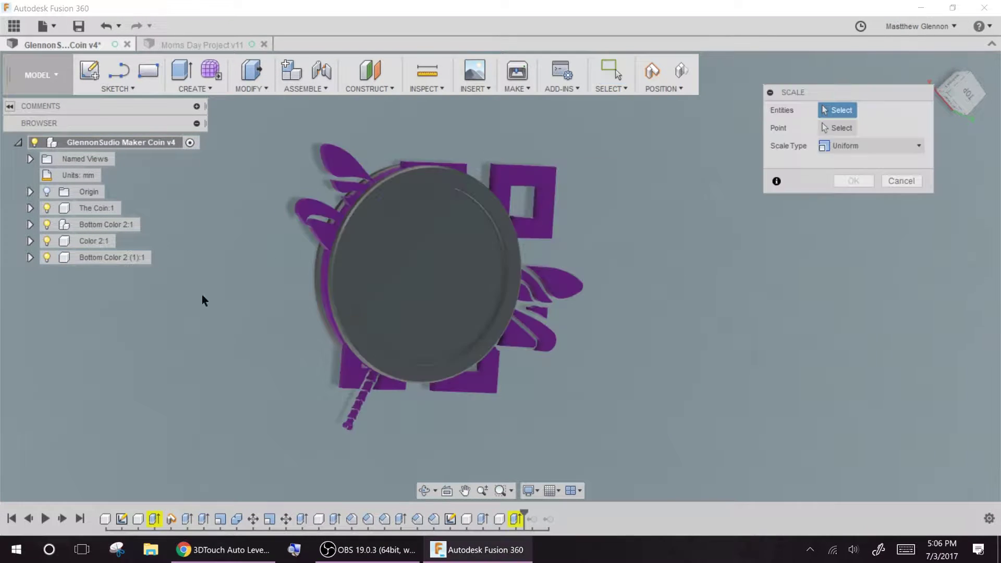
# Select all bodies of the pasted component and raise them above the coin's top face.
pyautogui.keyDown('shift'); pyautogui.moveTo(202, 296); pyautogui.dragTo(522, 243, button='middle'); pyautogui.keyUp('shift')
pyautogui.keyDown('shift'); pyautogui.moveTo(228, 273); pyautogui.dragTo(96, 282, button='middle'); pyautogui.keyUp('shift')
pyautogui.scroll(-3, 96, 283)
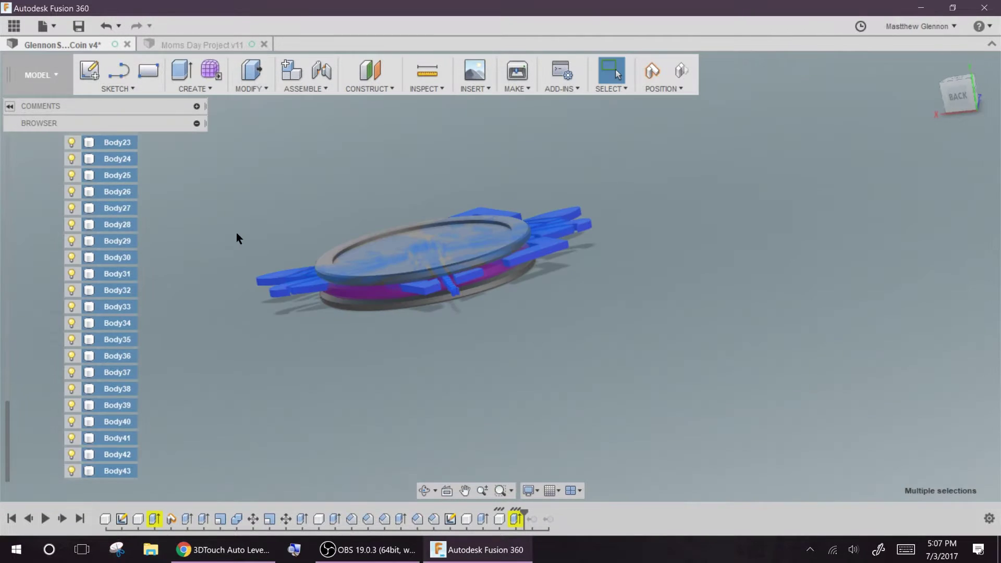
pyautogui.press('m')
pyautogui.moveTo(417, 232); pyautogui.dragTo(409, 201)
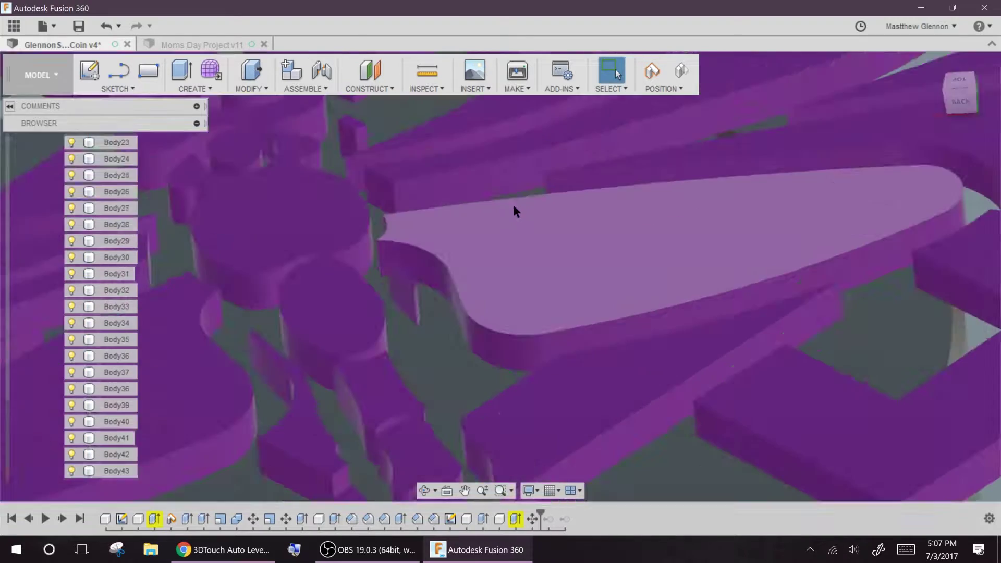
# Scale all the pasted emblem bodies down uniformly to fit on the coin's face and shift them 4 mm along X.
pyautogui.click(107, 471)
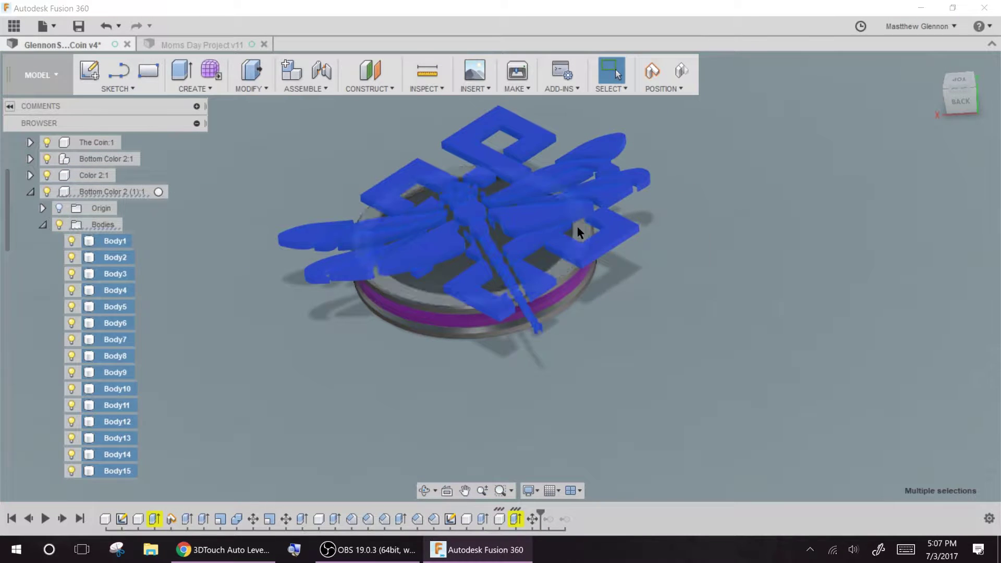
pyautogui.rightClick(579, 219)
pyautogui.click(547, 156)
pyautogui.click(957, 88)
pyautogui.moveTo(537, 327); pyautogui.dragTo(504, 321)
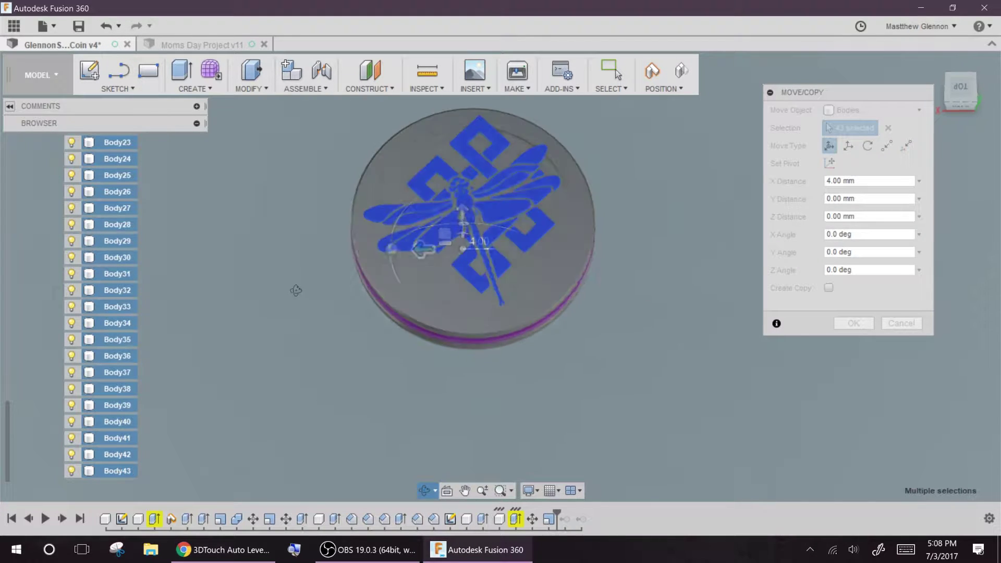
# Move all the emblem bodies -1 mm along Y so they sink into the coin's top face.
pyautogui.scroll(3, 219, 298)
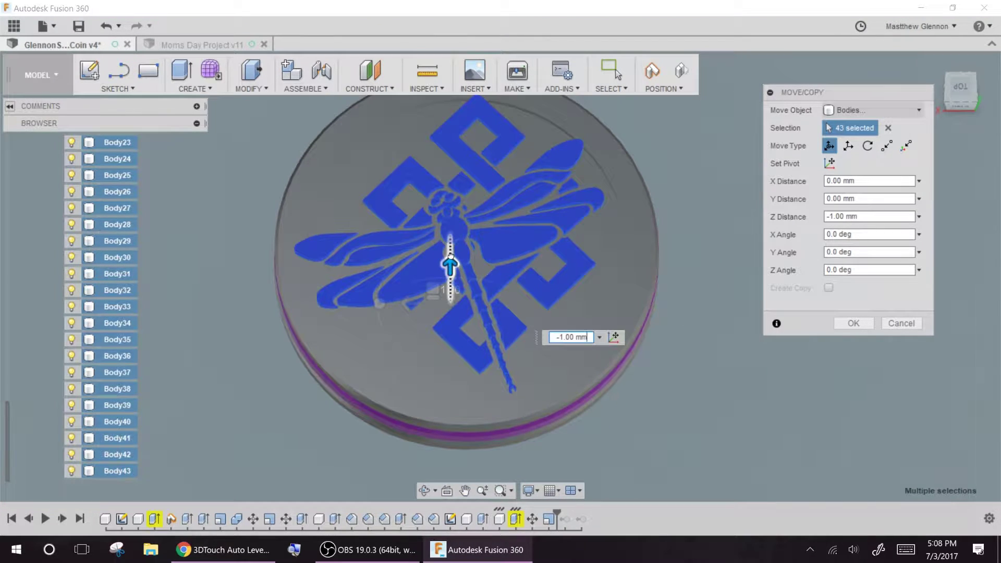
pyautogui.write('0')
pyautogui.click(409, 303)
pyautogui.keyDown('shift'); pyautogui.moveTo(235, 417); pyautogui.dragTo(224, 319, button='middle'); pyautogui.keyUp('shift')
pyautogui.click(446, 190)
pyautogui.write('-1')
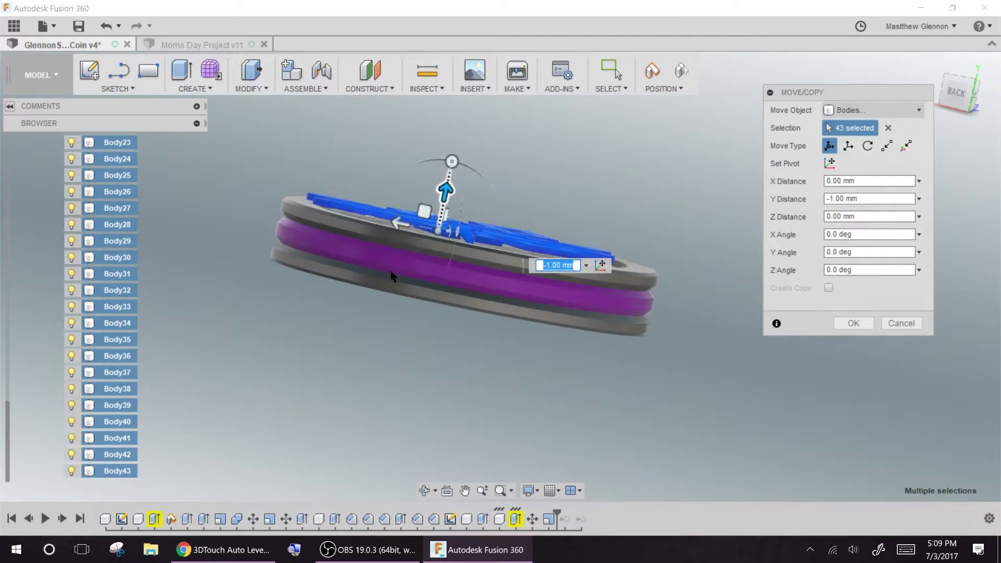
pyautogui.scroll(5, 397, 245)
pyautogui.click(960, 92)
pyautogui.click(854, 323)
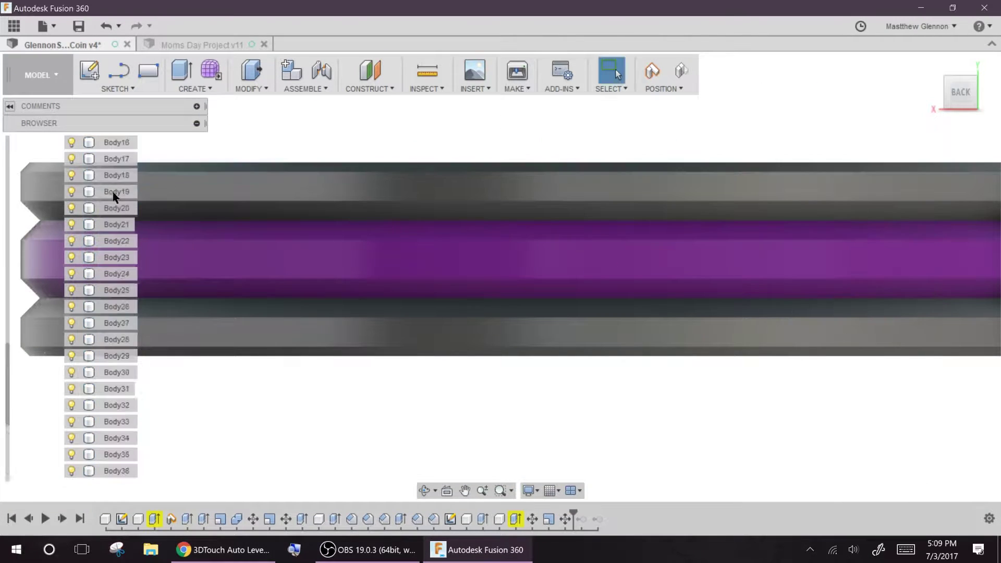
# Select all the emblem bodies and stretch them slightly in height with a non-uniform Scale.
pyautogui.click(101, 229)
pyautogui.scroll(-3, 113, 306)
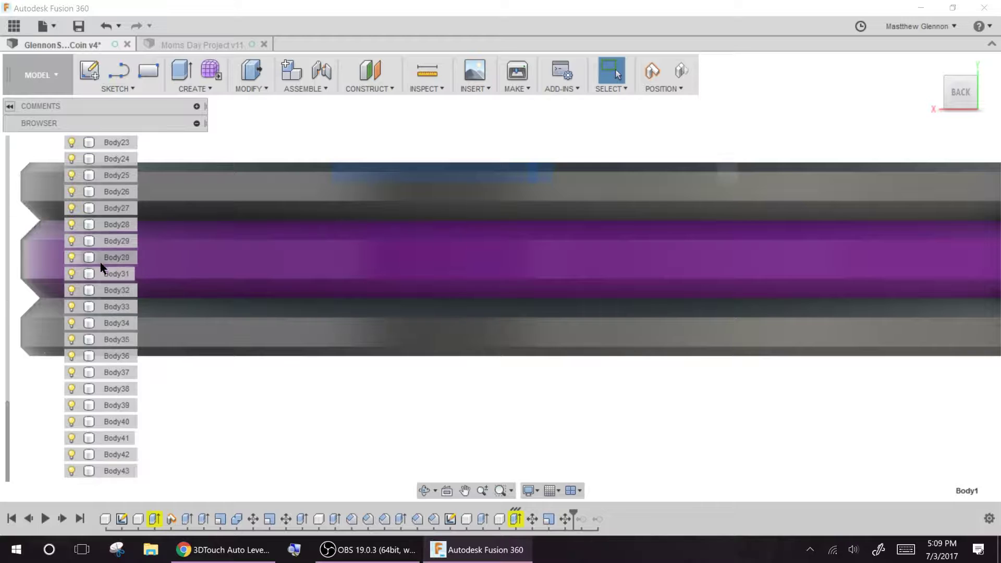
pyautogui.write('ssc')
pyautogui.press('Return')
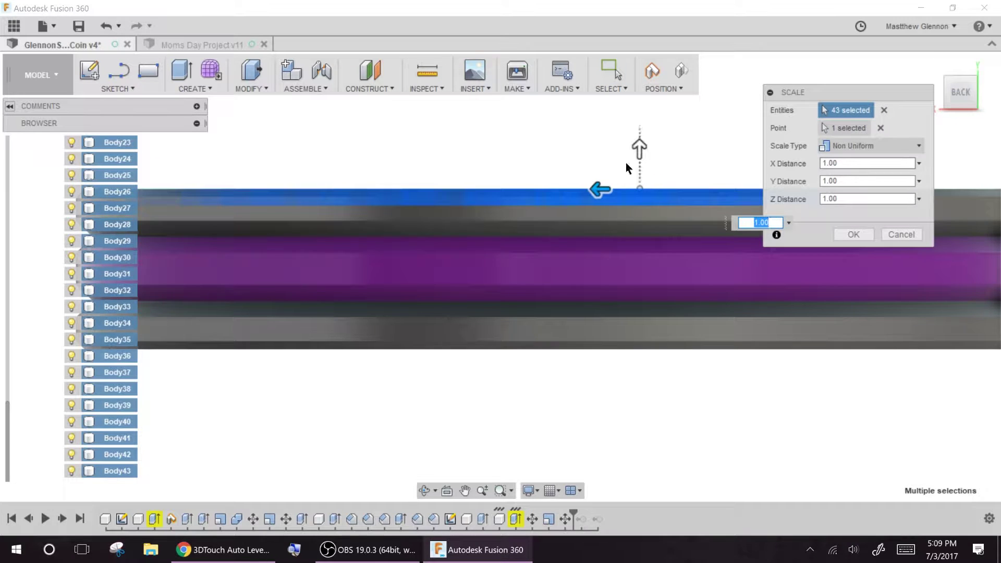
pyautogui.moveTo(639, 149); pyautogui.dragTo(640, 131)
pyautogui.scroll(-5, 524, 193)
pyautogui.click(850, 236)
pyautogui.keyDown('shift'); pyautogui.moveTo(679, 208); pyautogui.dragTo(323, 112, button='middle'); pyautogui.keyUp('shift')
pyautogui.scroll(2, 149, 183)
pyautogui.scroll(-2, 149, 183)
pyautogui.scroll(8, 99, 174)
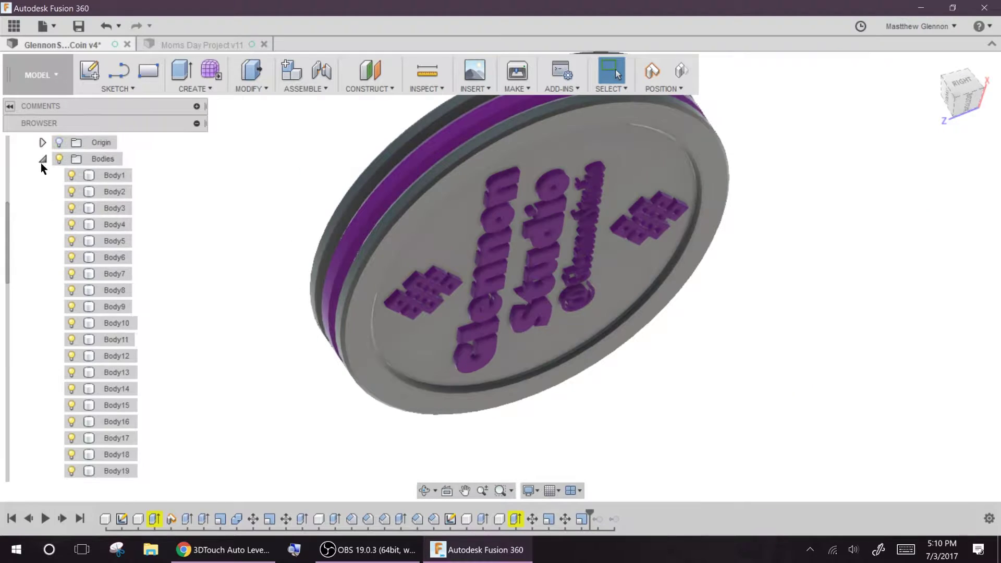
# Select all bodies of the Bottom Color 2 (1) component, Body1 through Body43, and copy them.
pyautogui.click(41, 162)
pyautogui.click(107, 224)
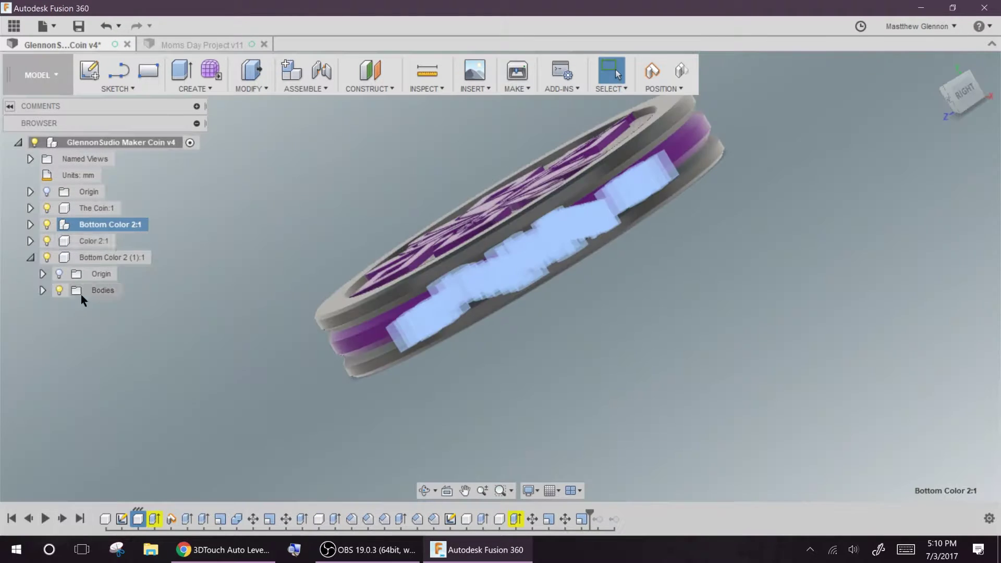
pyautogui.keyDown('shift'); pyautogui.click(88, 258); pyautogui.keyUp('shift')
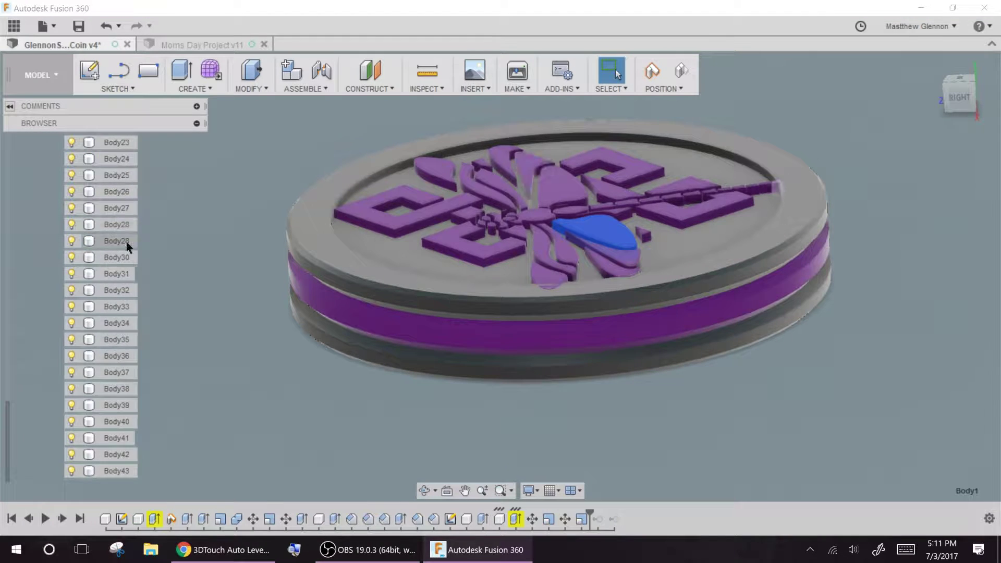
pyautogui.keyDown('shift'); pyautogui.click(118, 471); pyautogui.keyUp('shift')
pyautogui.rightClick(127, 246)
pyautogui.click(158, 238)
pyautogui.scroll(8, 130, 241)
pyautogui.keyDown('shift'); pyautogui.moveTo(158, 238); pyautogui.dragTo(394, 401, button='middle'); pyautogui.keyUp('shift')
pyautogui.scroll(1, 98, 209)
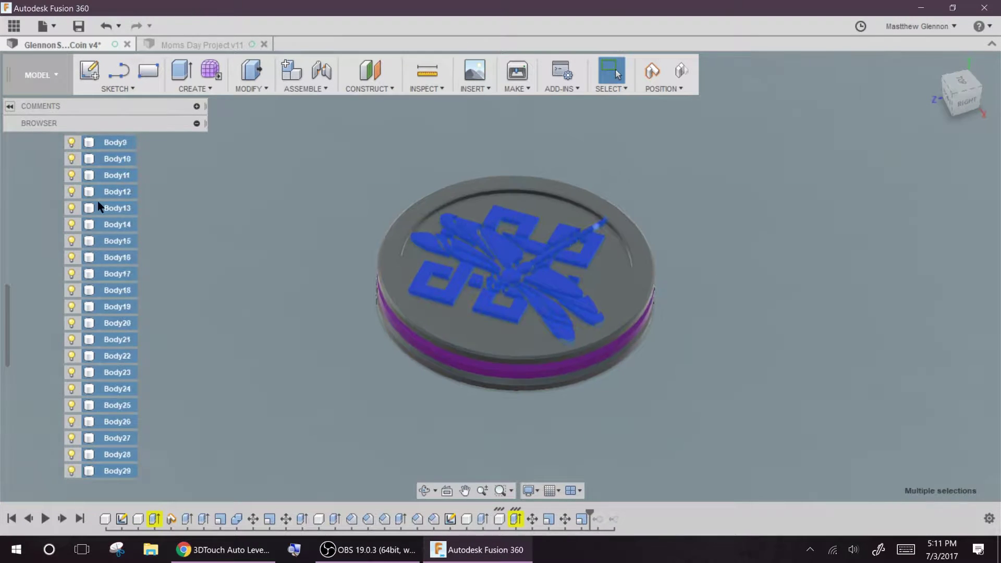
# Rename the single body inside The Coin component as Coin.
pyautogui.scroll(5, 98, 208)
pyautogui.click(31, 241)
pyautogui.click(140, 211)
pyautogui.click(30, 208)
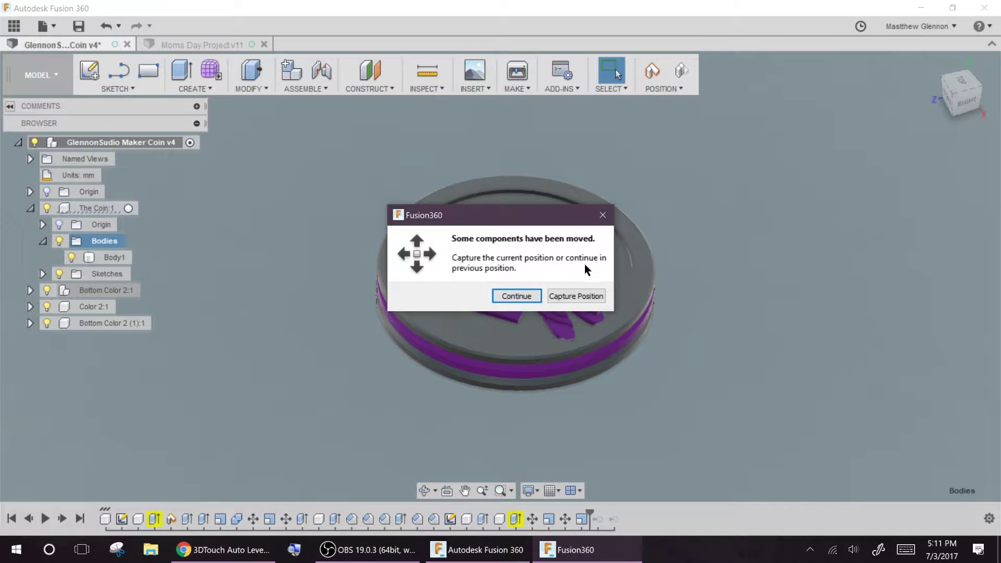
pyautogui.click(598, 216)
pyautogui.click(115, 257)
pyautogui.click(116, 258)
pyautogui.write('Coin')
pyautogui.press('Return')
# Paste the copied emblem bodies into The Coin component's bodies, continuing in the previous position.
pyautogui.rightClick(101, 242)
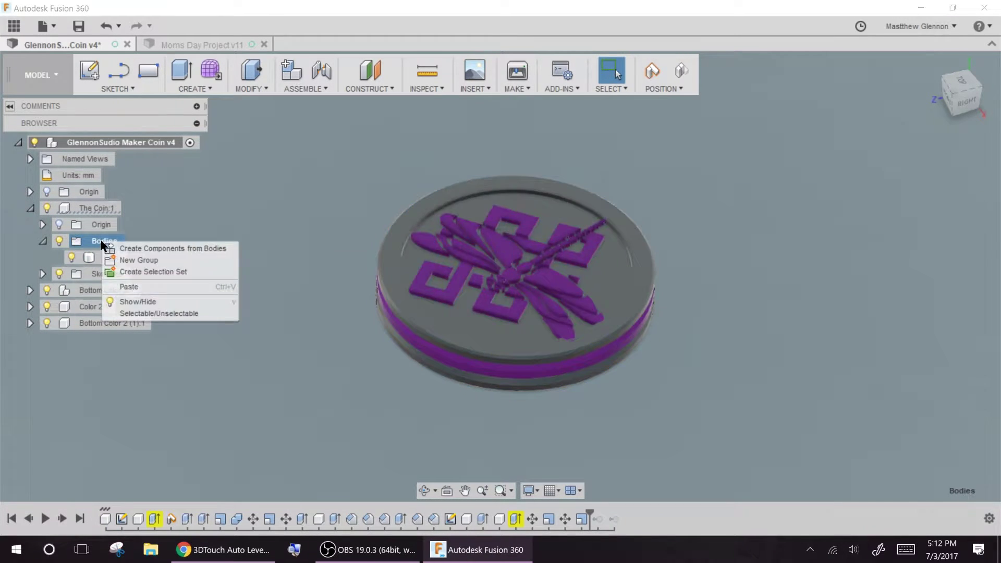
pyautogui.click(129, 286)
pyautogui.click(517, 296)
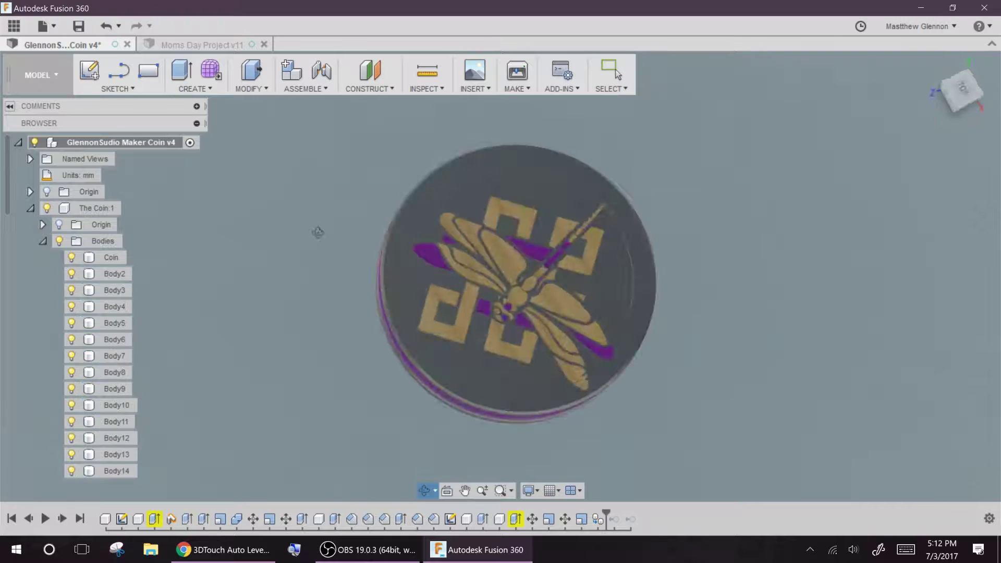
# Use Combine with the Cut operation to subtract all the pasted emblem bodies from the Coin body.
pyautogui.click(251, 89)
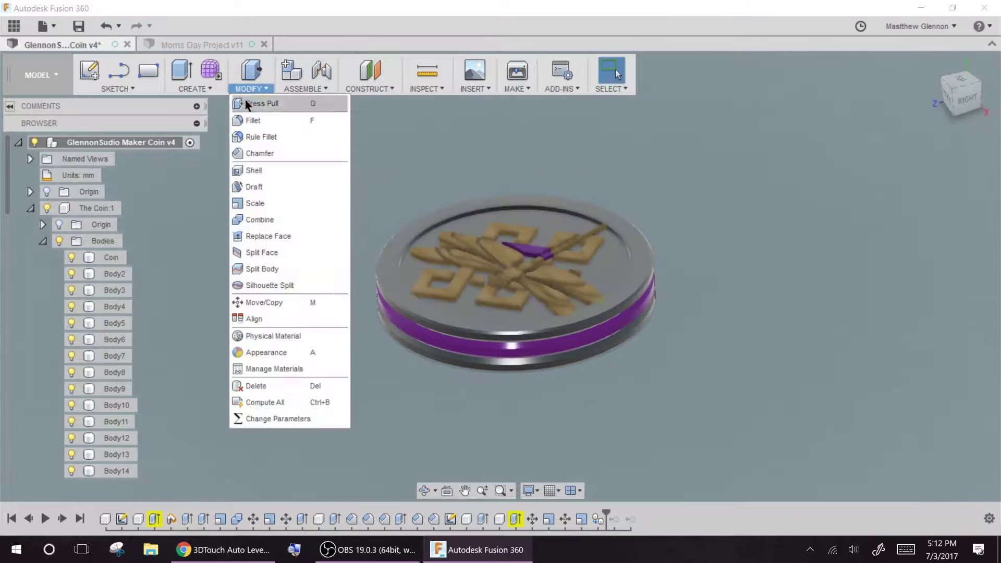
pyautogui.click(261, 221)
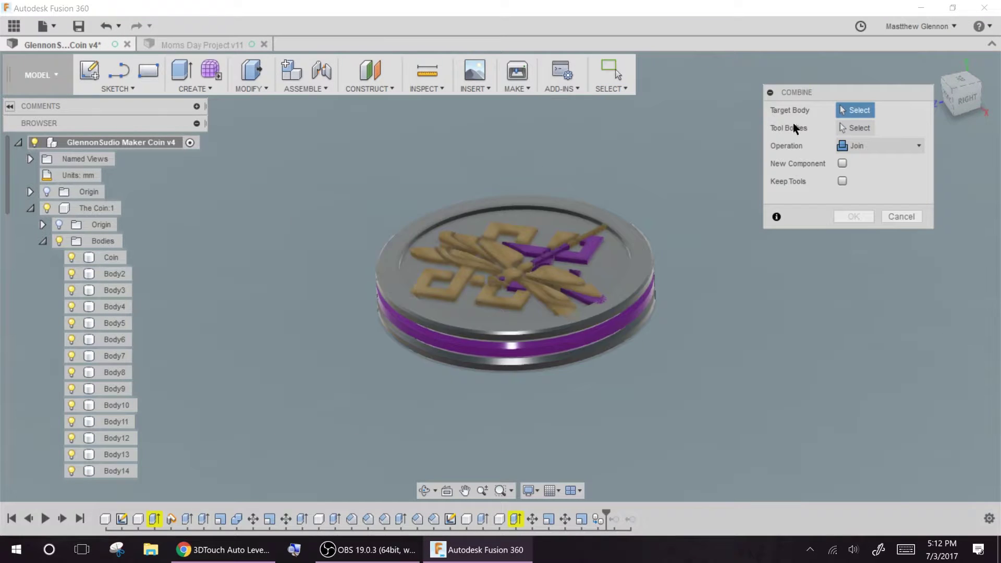
pyautogui.keyDown('shift'); pyautogui.click(102, 407); pyautogui.keyUp('shift')
pyautogui.click(893, 146)
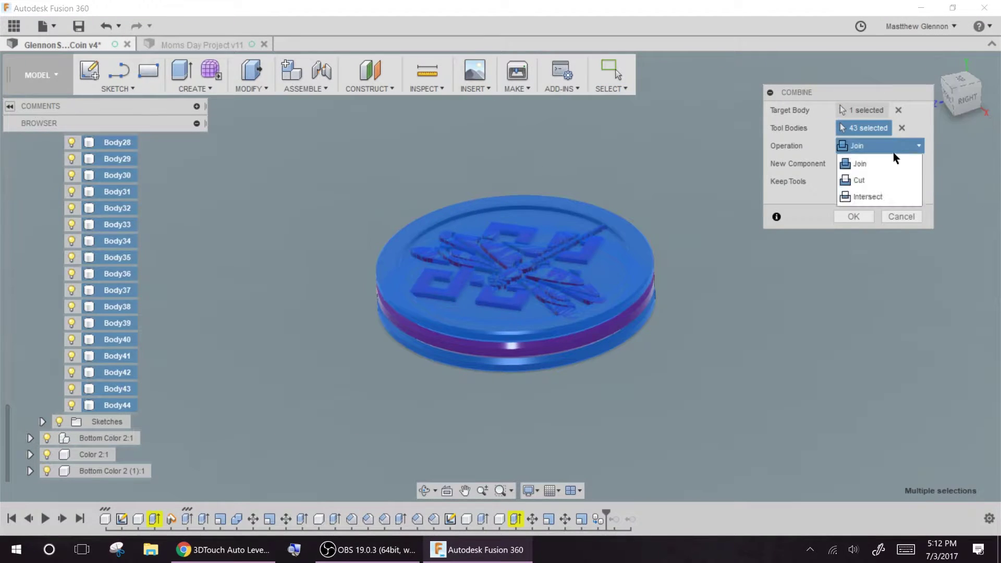
pyautogui.click(870, 180)
pyautogui.click(853, 215)
# Hide the three colour components to examine the cut in the coin.
pyautogui.keyDown('shift'); pyautogui.moveTo(324, 224); pyautogui.dragTo(245, 336, button='middle'); pyautogui.keyUp('shift')
pyautogui.click(47, 291)
pyautogui.click(47, 307)
pyautogui.click(46, 323)
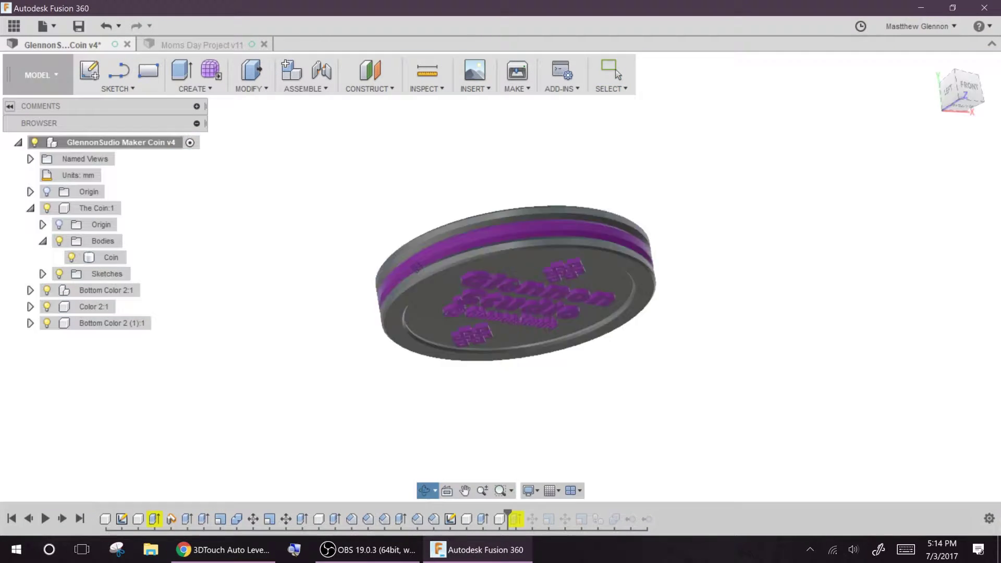
# Expand the Bottom Color 2 (1) component and roll the timeline to just after the emblem's last scale feature.
pyautogui.click(30, 323)
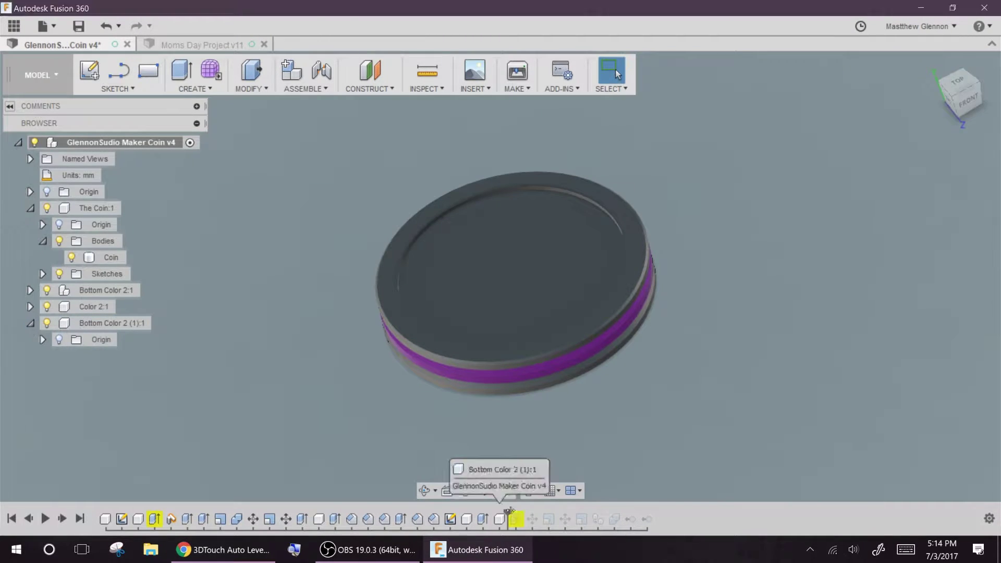
pyautogui.moveTo(510, 512); pyautogui.dragTo(533, 517)
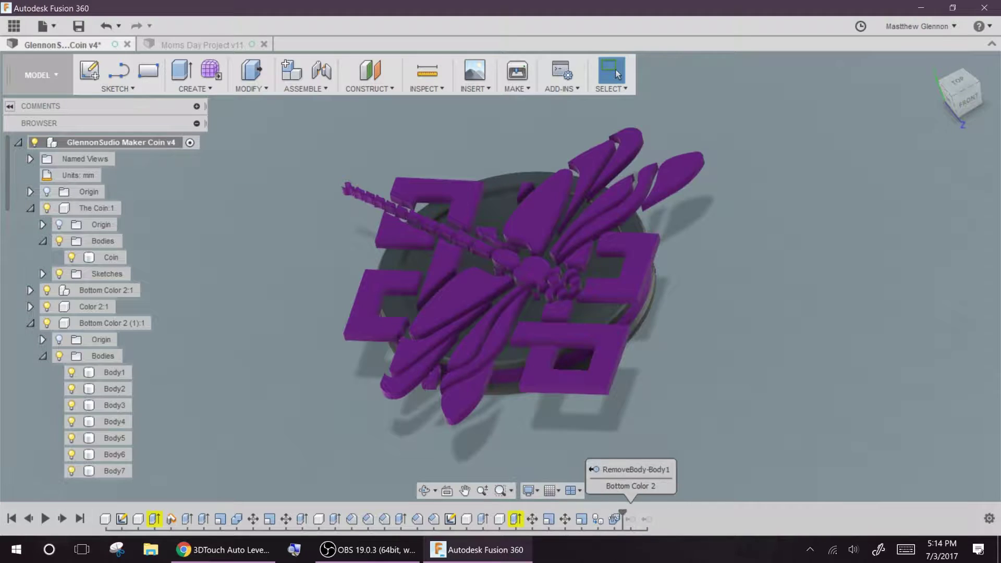
pyautogui.moveTo(615, 519); pyautogui.dragTo(588, 518)
pyautogui.keyDown('shift'); pyautogui.moveTo(563, 313); pyautogui.dragTo(564, 360, button='middle'); pyautogui.keyUp('shift')
# Move all the Bottom Color 2 (1) bodies about -1.05 mm along X on the coin's face.
pyautogui.click(107, 374)
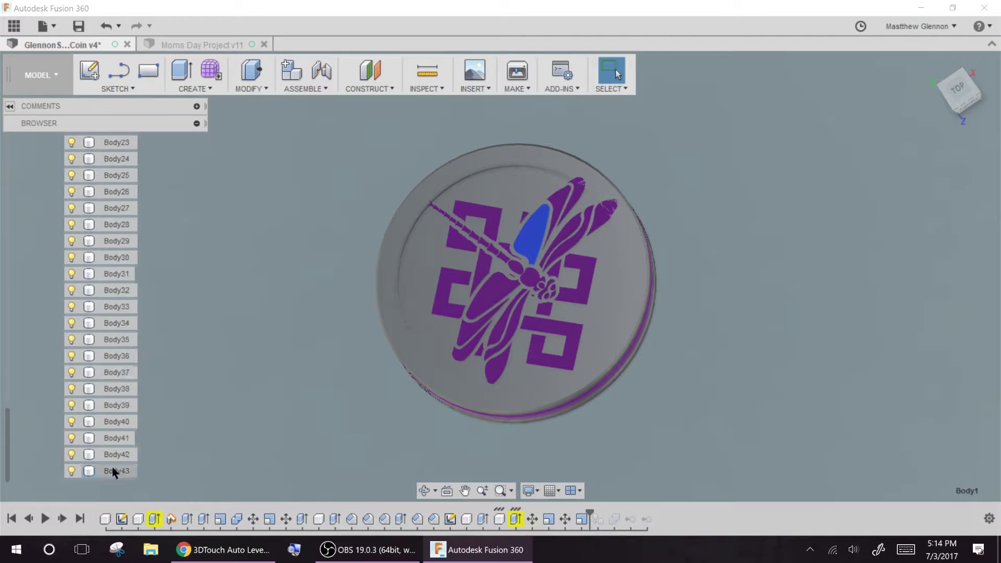
pyautogui.press('m')
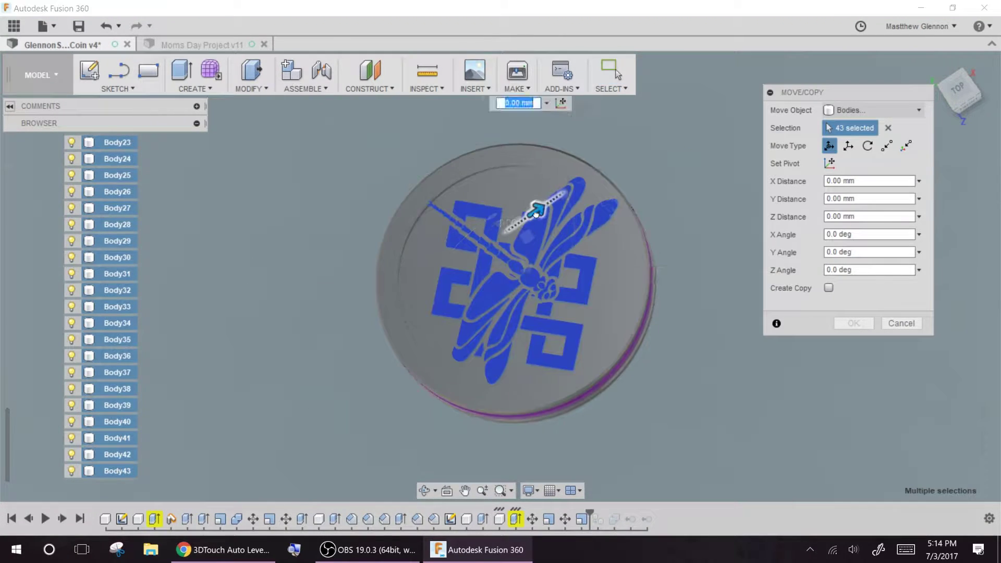
pyautogui.scroll(4, 336, 304)
pyautogui.keyDown('shift'); pyautogui.moveTo(245, 351); pyautogui.dragTo(320, 391, button='middle'); pyautogui.keyUp('shift')
pyautogui.moveTo(548, 139); pyautogui.dragTo(548, 138)
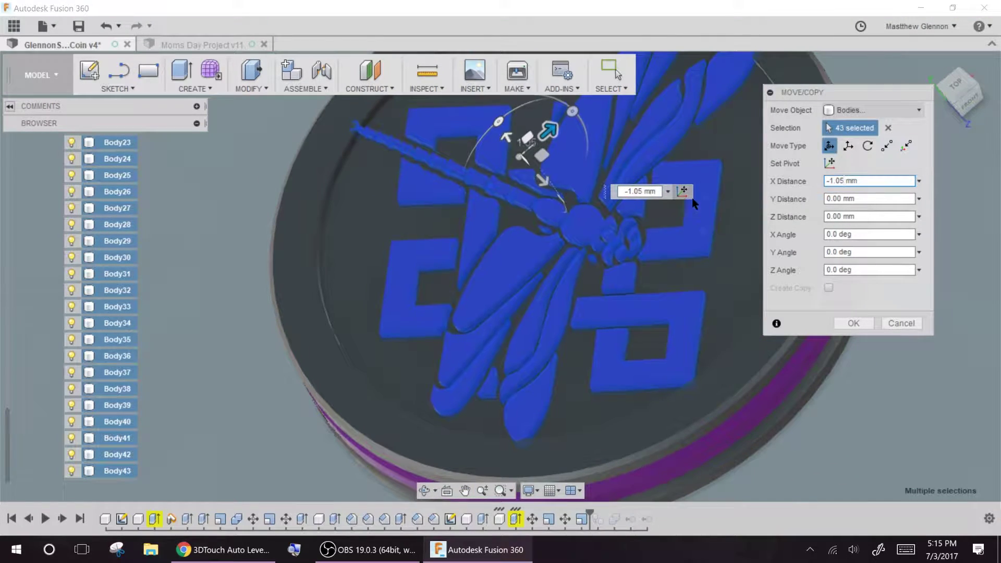
pyautogui.scroll(-3, 693, 204)
pyautogui.keyDown('shift'); pyautogui.moveTo(292, 255); pyautogui.dragTo(238, 257, button='middle'); pyautogui.keyUp('shift')
pyautogui.press('Return')
# Reselect the emblem bodies and roll the timeline forward to its end.
pyautogui.keyDown('shift'); pyautogui.moveTo(294, 283); pyautogui.dragTo(11, 409, button='middle'); pyautogui.keyUp('shift')
pyautogui.keyDown('shift'); pyautogui.click(117, 471); pyautogui.keyUp('shift')
pyautogui.rightClick(115, 454)
pyautogui.click(608, 512)
pyautogui.click(664, 519)
pyautogui.keyDown('shift'); pyautogui.moveTo(267, 266); pyautogui.dragTo(266, 305, button='middle'); pyautogui.keyUp('shift')
# Try to re-pick all the pasted emblem bodies as cutting tools in the failed Combine feature, and delete that feature.
pyautogui.doubleClick(632, 519)
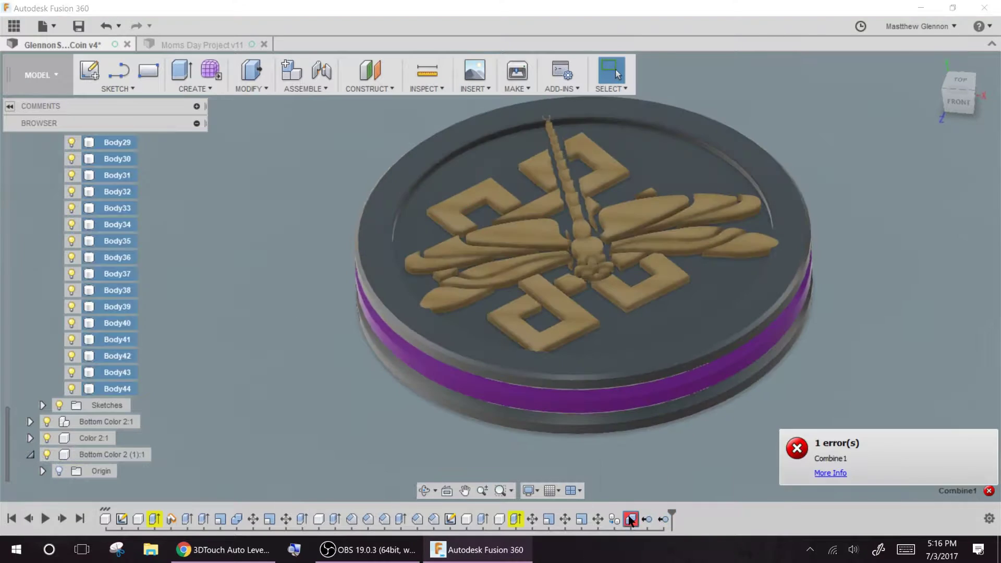
pyautogui.click(43, 225)
pyautogui.click(30, 307)
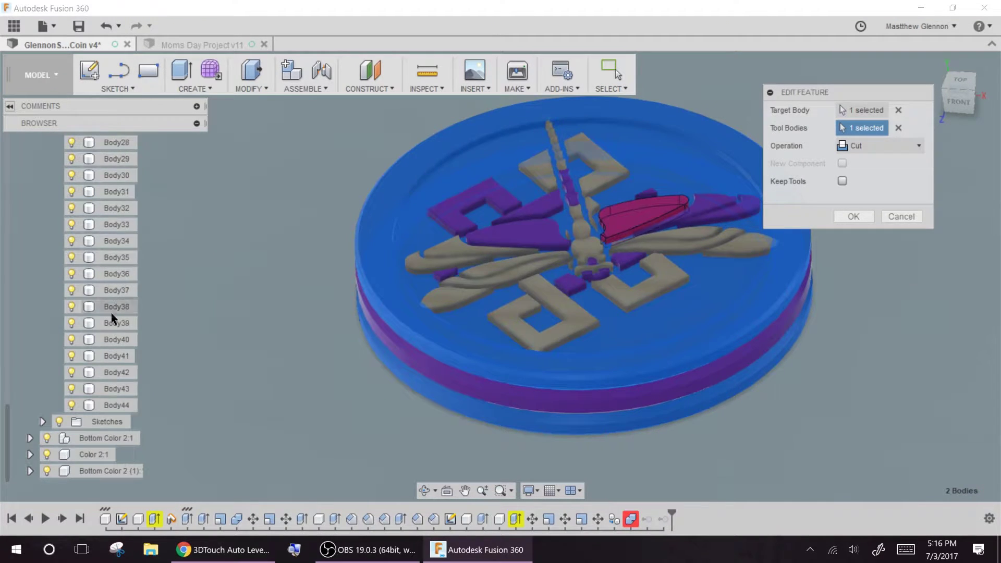
pyautogui.keyDown('shift'); pyautogui.click(116, 405); pyautogui.keyUp('shift')
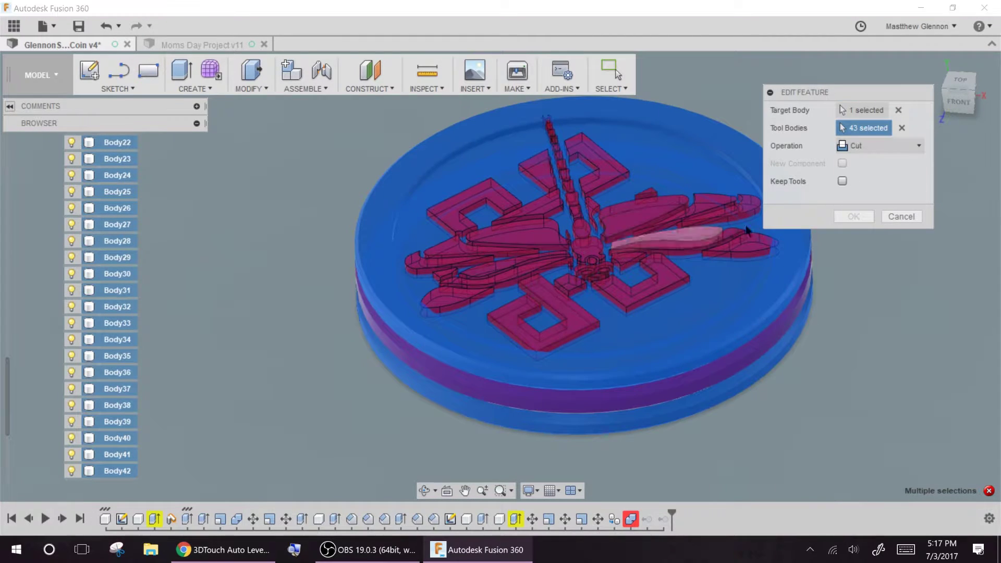
pyautogui.click(902, 217)
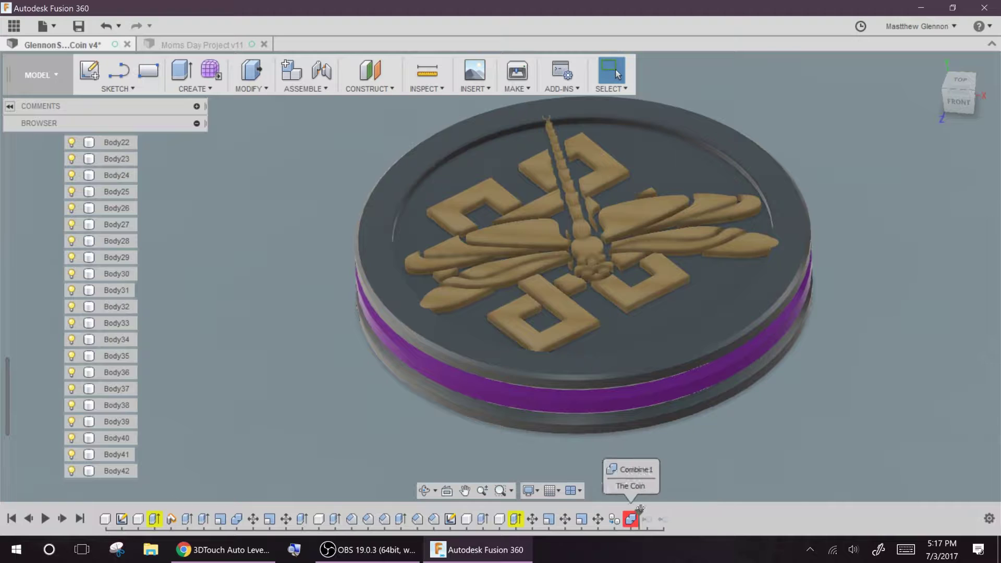
pyautogui.click(689, 485)
# Try to cut all the pasted bodies, Body2 through Body44, from the Coin body in a single Combine.
pyautogui.rightClick(251, 265)
pyautogui.click(252, 89)
pyautogui.click(266, 220)
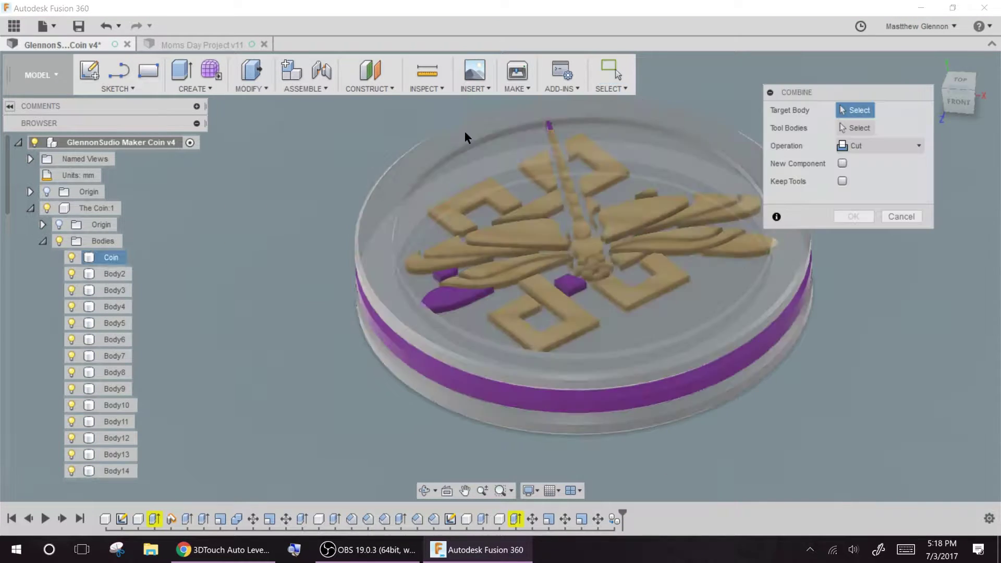
pyautogui.click(464, 130)
pyautogui.click(111, 275)
pyautogui.scroll(-11, 110, 277)
pyautogui.keyDown('shift'); pyautogui.click(119, 405); pyautogui.keyUp('shift')
pyautogui.click(854, 179)
# Hide the colour components around the coin and read the details of the Combine error.
pyautogui.keyDown('shift'); pyautogui.moveTo(278, 303); pyautogui.dragTo(194, 257, button='middle'); pyautogui.keyUp('shift')
pyautogui.scroll(4, 277, 257)
pyautogui.scroll(-4, 194, 256)
pyautogui.keyDown('shift'); pyautogui.moveTo(699, 259); pyautogui.dragTo(776, 293, button='middle'); pyautogui.keyUp('shift')
pyautogui.keyDown('shift'); pyautogui.moveTo(138, 385); pyautogui.dragTo(313, 303, button='middle'); pyautogui.keyUp('shift')
pyautogui.click(46, 455)
pyautogui.click(46, 471)
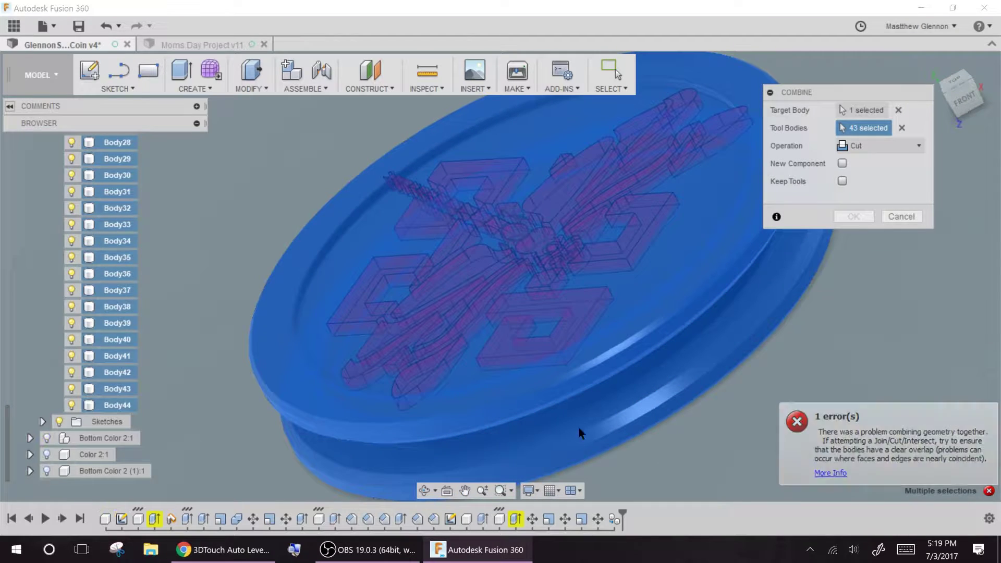
pyautogui.click(831, 473)
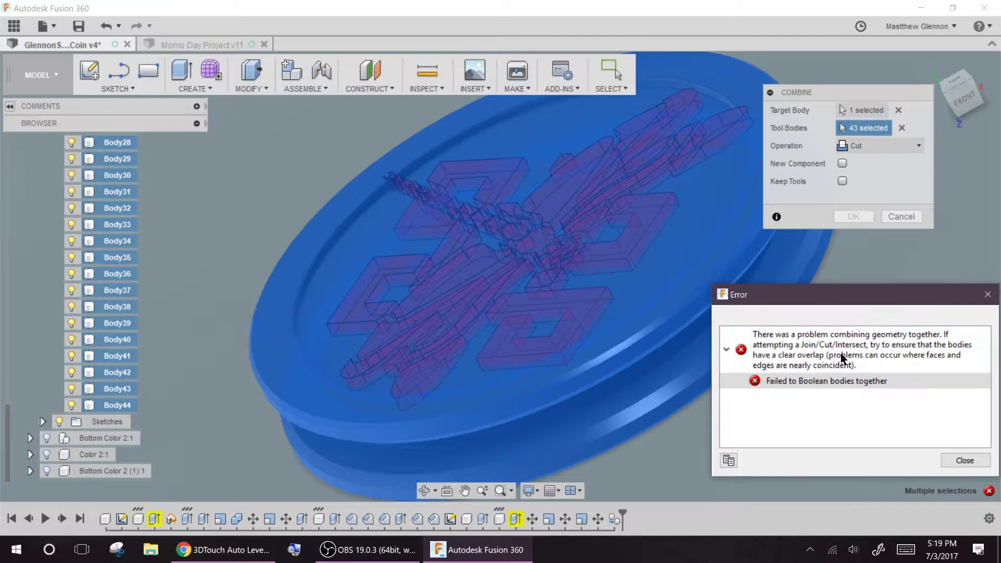
pyautogui.click(965, 460)
# Cut only the first group of emblem bodies, Body2 through Body9, from the Coin body.
pyautogui.scroll(2, 192, 302)
pyautogui.scroll(-5, 192, 303)
pyautogui.scroll(8, 117, 265)
pyautogui.click(86, 225)
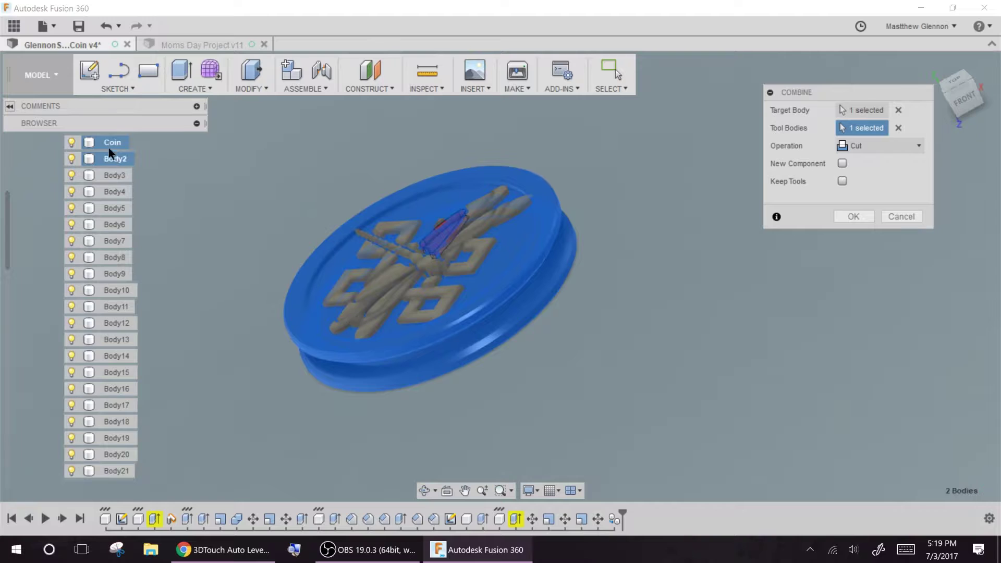
pyautogui.click(854, 216)
pyautogui.keyDown('shift'); pyautogui.moveTo(172, 201); pyautogui.dragTo(167, 237, button='middle'); pyautogui.keyUp('shift')
# Repeat the Combine cut on the Coin body with Body10 through Body27 as tools.
pyautogui.rightClick(693, 212)
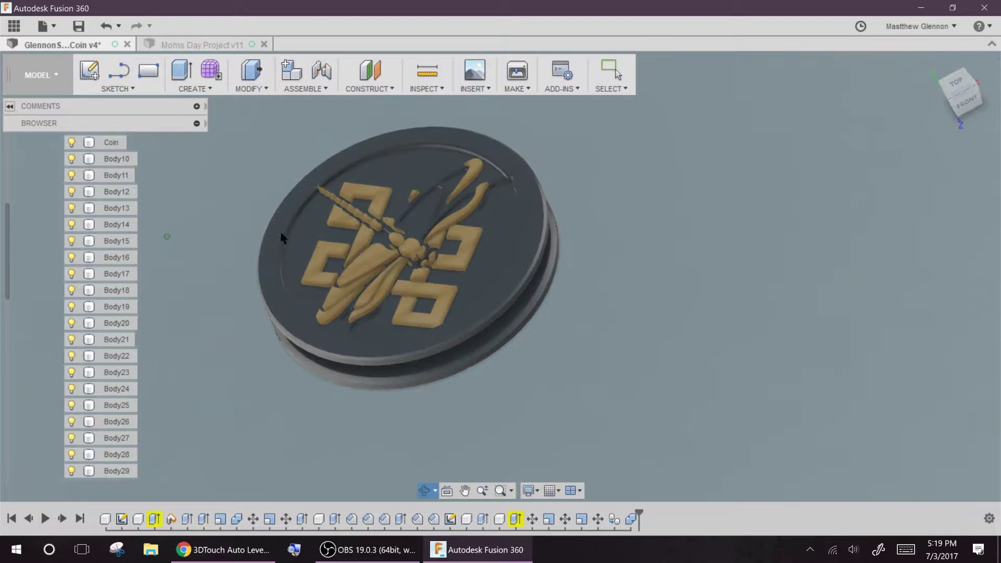
pyautogui.click(693, 173)
pyautogui.click(112, 142)
pyautogui.click(115, 159)
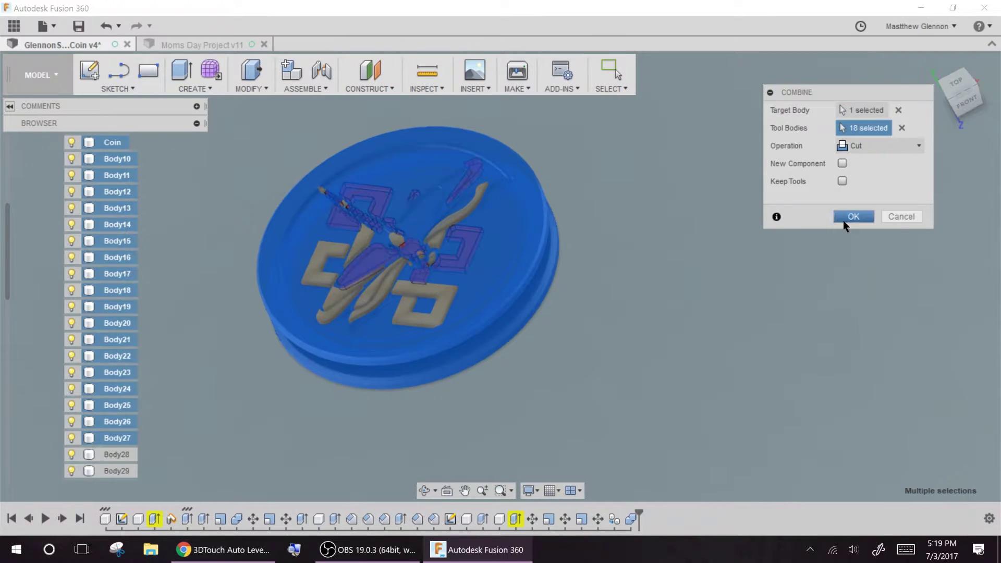
pyautogui.click(847, 218)
# Repeat the Combine cut on the Coin body with Body37 through Body44 as tools.
pyautogui.rightClick(649, 191)
pyautogui.click(649, 151)
pyautogui.click(112, 142)
pyautogui.click(116, 159)
pyautogui.keyDown('shift'); pyautogui.click(116, 423); pyautogui.keyUp('shift')
pyautogui.click(81, 152)
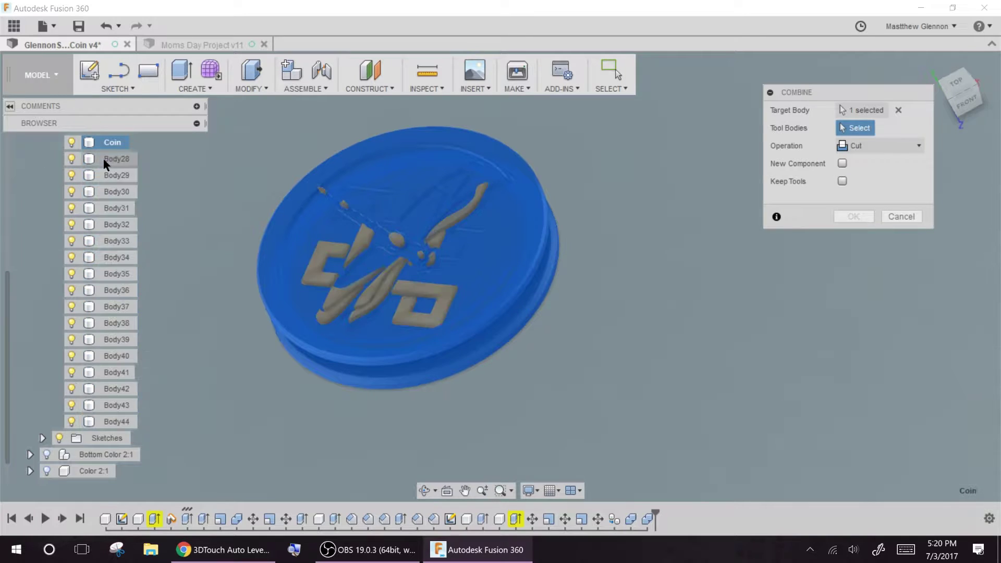
pyautogui.keyDown('shift'); pyautogui.click(117, 422); pyautogui.keyUp('shift')
pyautogui.click(850, 217)
# Cut Body28, Body29 and Body31 through Body36 from the Coin body, leaving out Body30.
pyautogui.rightClick(638, 179)
pyautogui.click(638, 127)
pyautogui.click(111, 257)
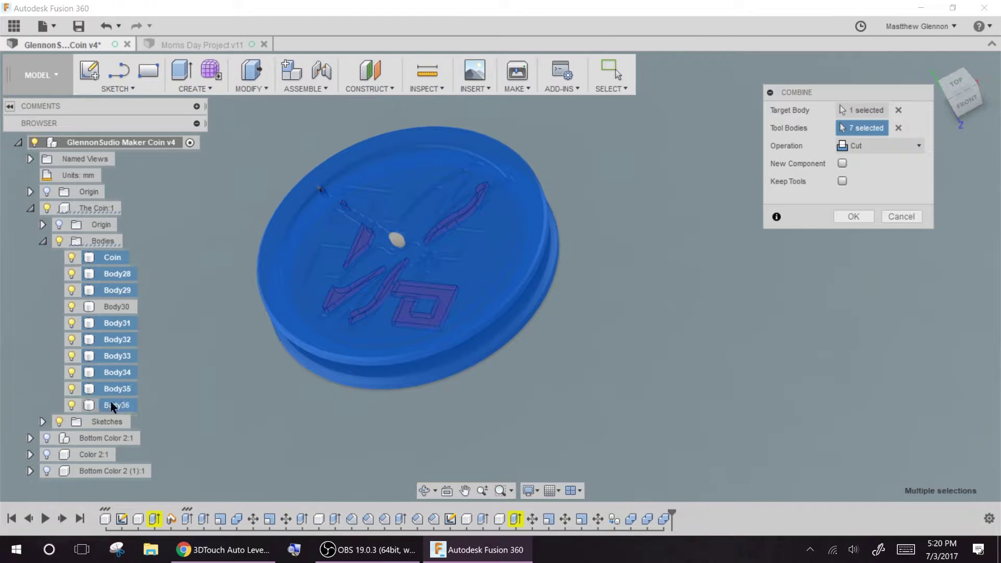
pyautogui.press('Return')
# Try to repeat the Combine cut on the Coin body with Body30 as the tool.
pyautogui.scroll(10, 234, 183)
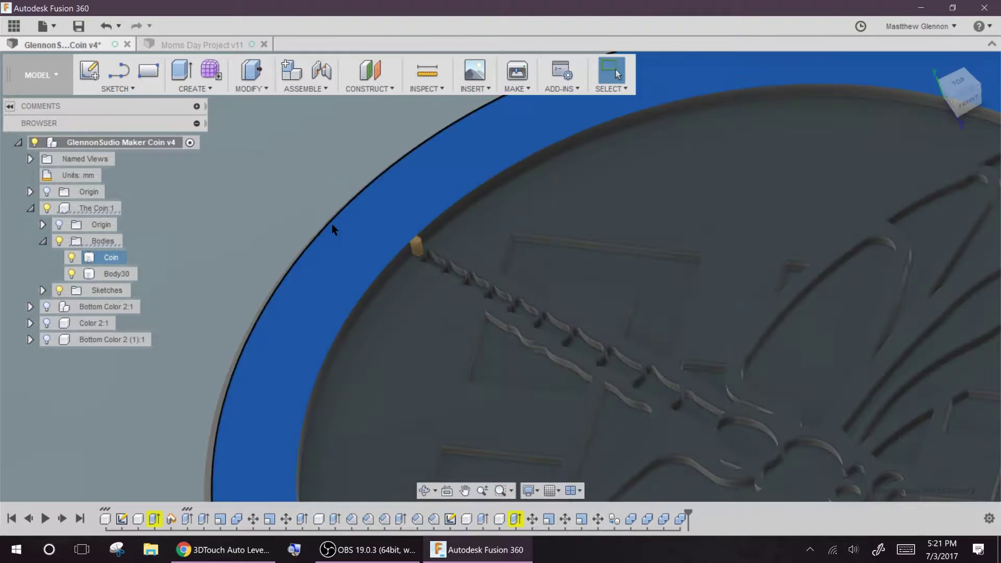
pyautogui.click(333, 224)
pyautogui.rightClick(264, 201)
pyautogui.click(274, 144)
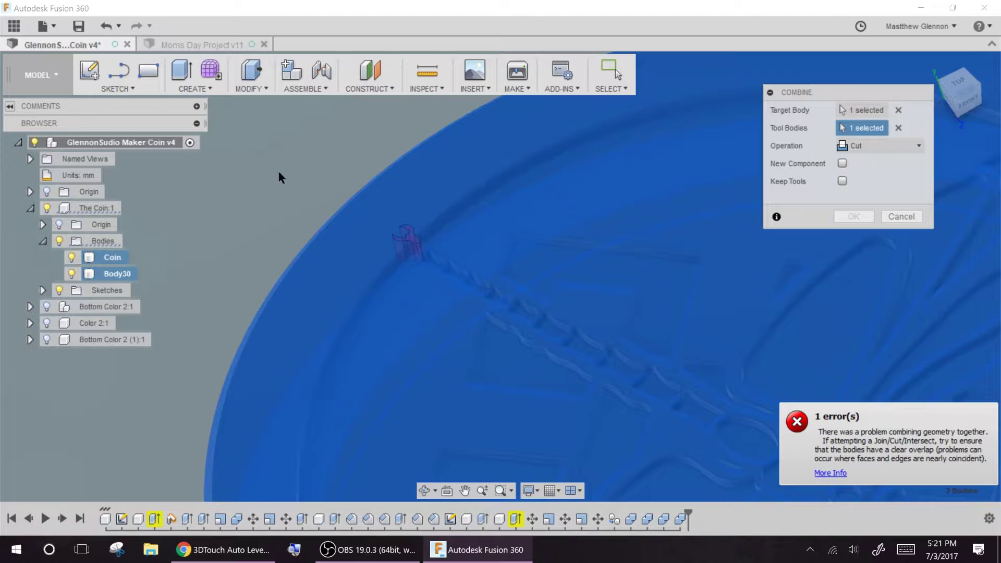
pyautogui.press('Escape')
# Scale Body30 non-uniformly by a factor of 1.03 along Y.
pyautogui.scroll(10, 365, 234)
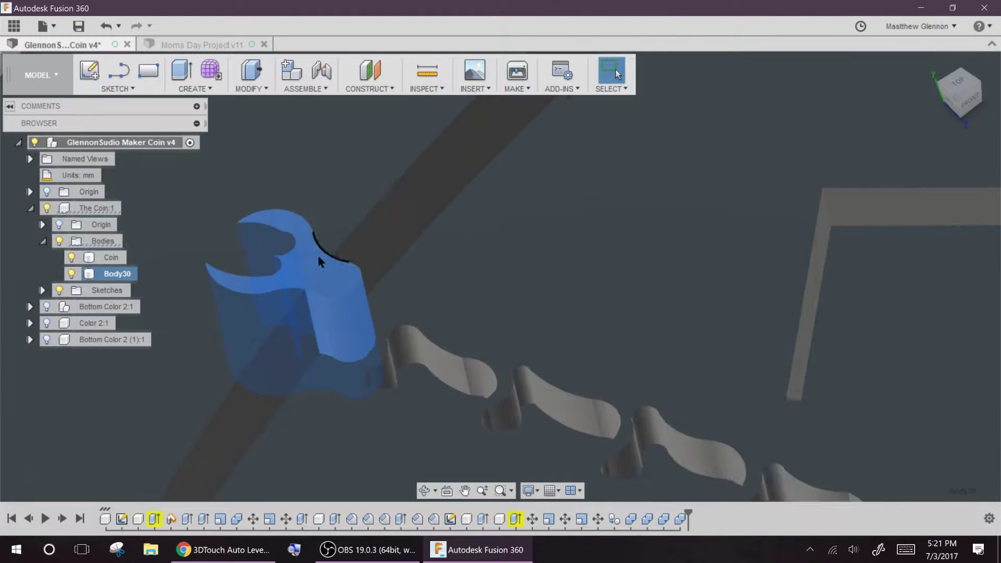
pyautogui.write('ssca')
pyautogui.click(387, 337)
pyautogui.moveTo(307, 202); pyautogui.dragTo(306, 194)
pyautogui.keyDown('shift'); pyautogui.moveTo(303, 373); pyautogui.dragTo(352, 297, button='middle'); pyautogui.keyUp('shift')
pyautogui.scroll(-8, 211, 333)
pyautogui.scroll(5, 211, 332)
pyautogui.keyDown('shift'); pyautogui.moveTo(211, 332); pyautogui.dragTo(261, 348, button='middle'); pyautogui.keyUp('shift')
pyautogui.moveTo(570, 253); pyautogui.dragTo(565, 244)
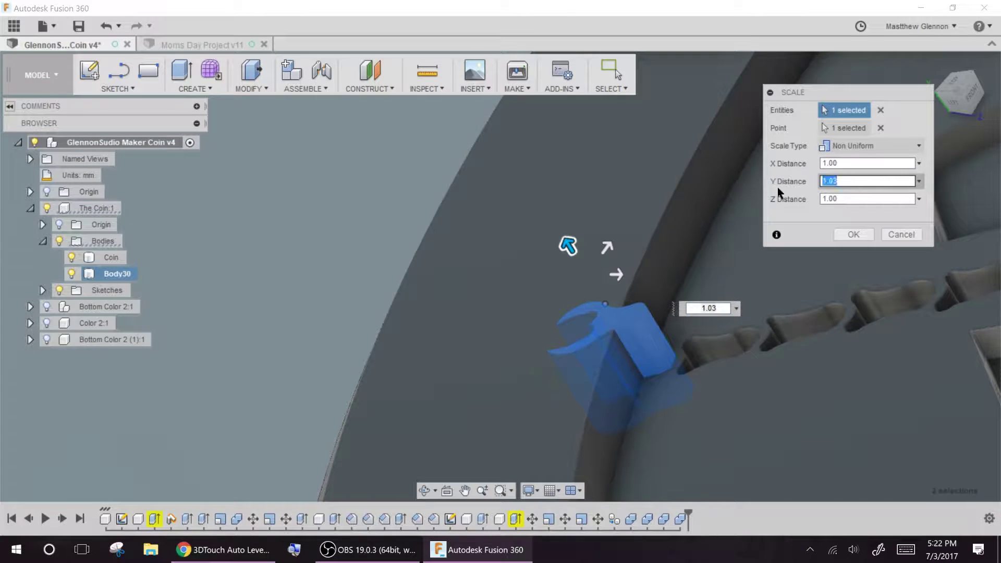
pyautogui.press('Return')
# Move Body30 slightly at the inner edge of the coin's rim.
pyautogui.click(649, 354)
pyautogui.press('m')
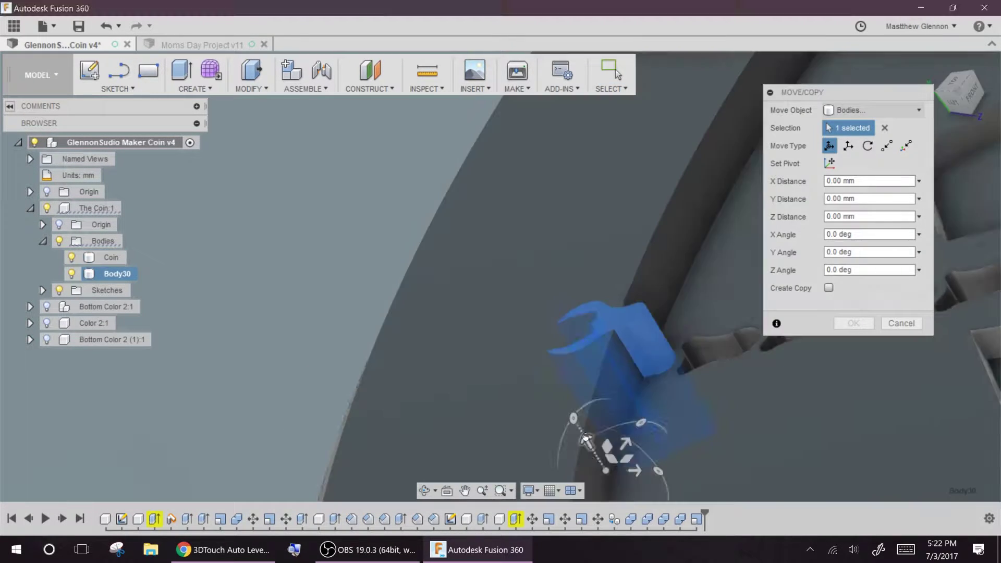
pyautogui.press('Escape')
pyautogui.press('q')
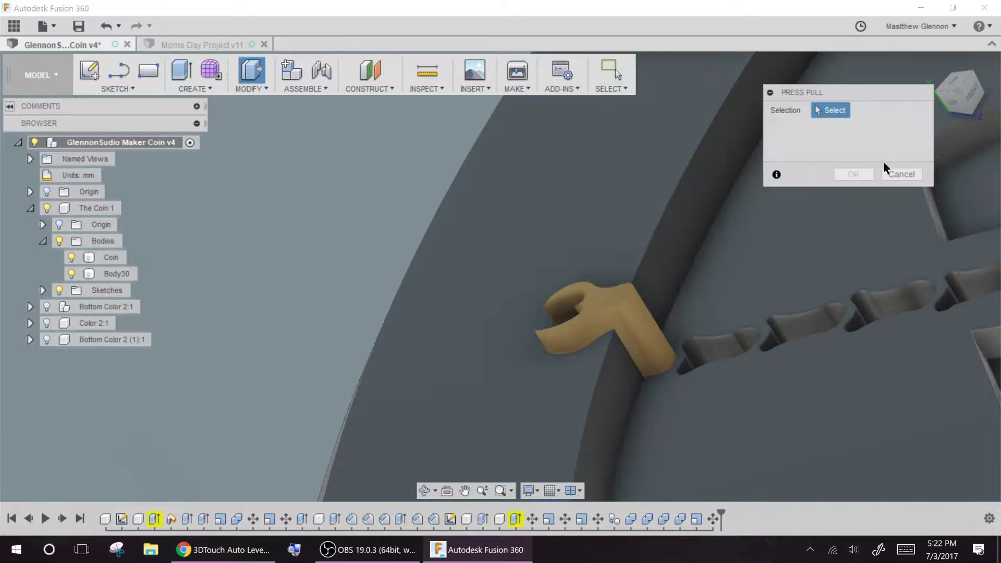
pyautogui.click(901, 174)
# Cut the adjusted Body30 from the Coin body using Combine.
pyautogui.click(252, 89)
pyautogui.click(262, 219)
pyautogui.click(490, 209)
pyautogui.click(646, 339)
pyautogui.click(852, 217)
# Copy all the dragonfly emblem bodies of the Bottom Color 2 (1) component.
pyautogui.scroll(-3, 275, 195)
pyautogui.moveTo(418, 196); pyautogui.dragTo(299, 240, button='middle')
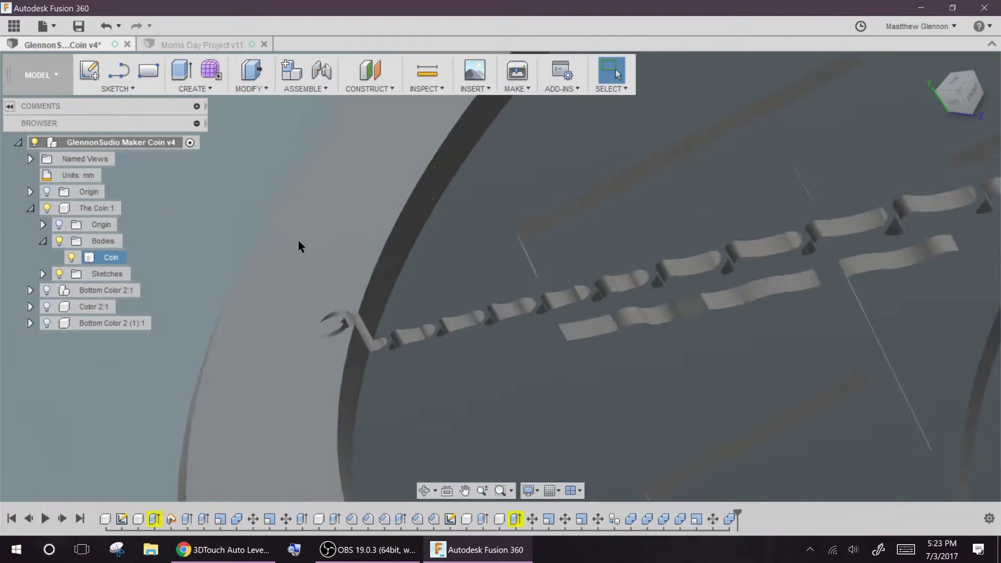
pyautogui.scroll(-5, 298, 240)
pyautogui.keyDown('shift'); pyautogui.moveTo(228, 260); pyautogui.dragTo(234, 368, button='middle'); pyautogui.keyUp('shift')
pyautogui.click(30, 322)
pyautogui.click(116, 208)
pyautogui.scroll(-10, 116, 323)
pyautogui.keyDown('shift'); pyautogui.click(115, 471); pyautogui.keyUp('shift')
pyautogui.scroll(-3, 208, 313)
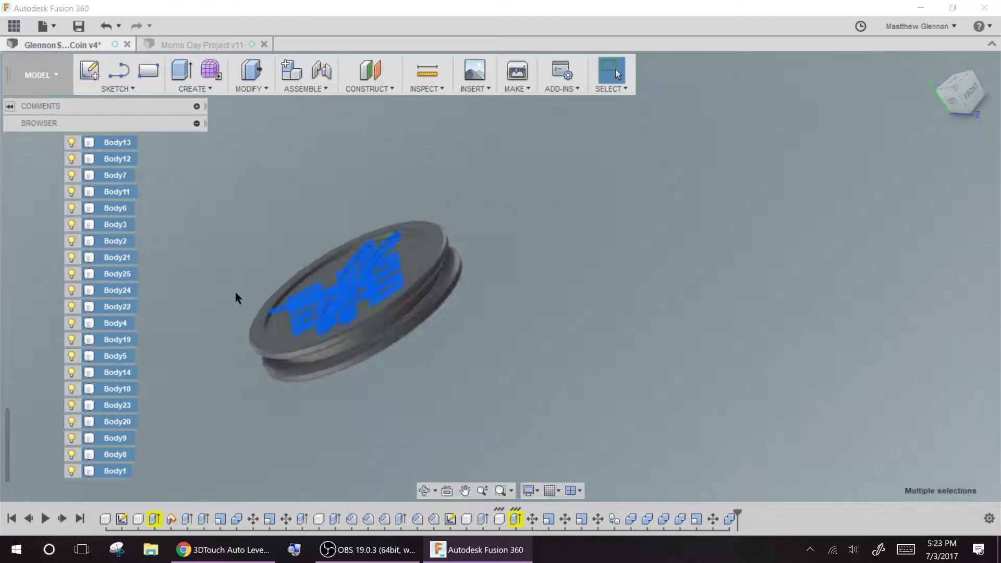
pyautogui.scroll(4, 235, 293)
pyautogui.rightClick(128, 254)
pyautogui.click(165, 402)
# Paste the copied emblem bodies into the Bodies folder of the Color 2 component.
pyautogui.scroll(10, 162, 277)
pyautogui.click(30, 242)
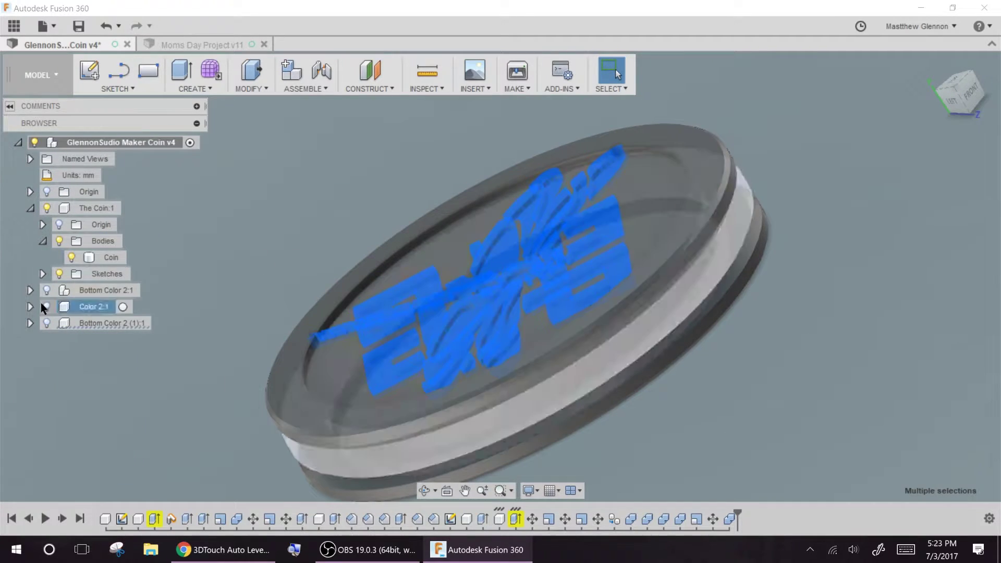
pyautogui.click(46, 307)
pyautogui.click(31, 307)
pyautogui.rightClick(80, 338)
pyautogui.click(111, 381)
pyautogui.click(853, 322)
# Copy all the lettering and knot bodies from Component4 inside the Bottom Color 2 component.
pyautogui.keyDown('shift'); pyautogui.moveTo(234, 255); pyautogui.dragTo(272, 313, button='middle'); pyautogui.keyUp('shift')
pyautogui.scroll(5, 492, 264)
pyautogui.scroll(-8, 492, 264)
pyautogui.keyDown('shift'); pyautogui.moveTo(492, 264); pyautogui.dragTo(483, 472, button='middle'); pyautogui.keyUp('shift')
pyautogui.moveTo(483, 471); pyautogui.dragTo(360, 277, button='middle')
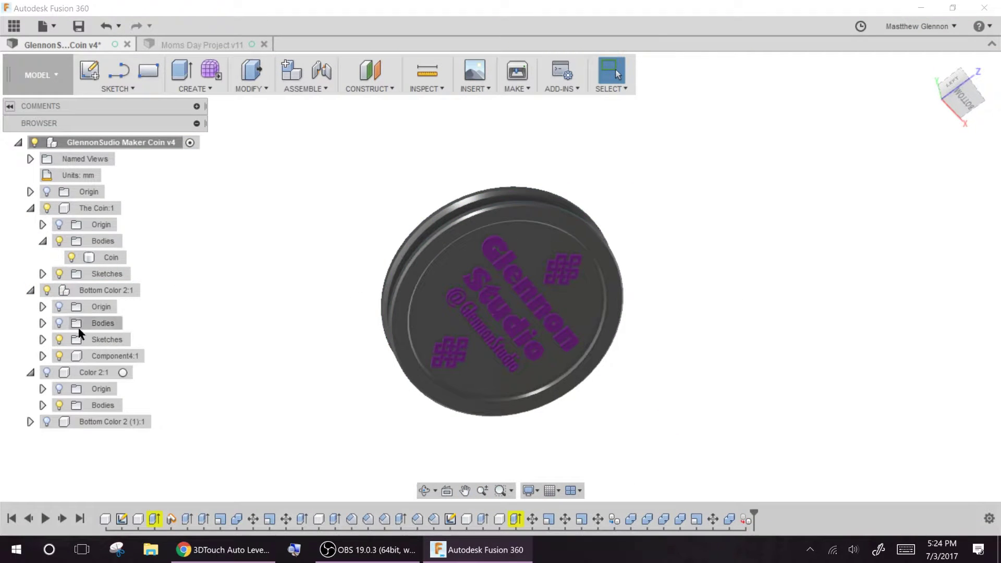
pyautogui.click(43, 357)
pyautogui.click(55, 388)
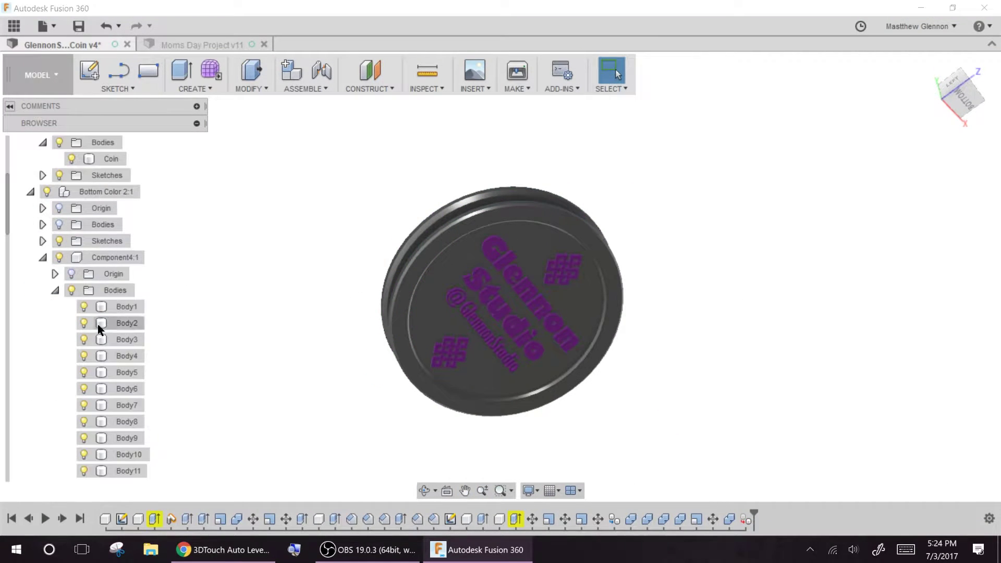
pyautogui.click(112, 308)
pyautogui.scroll(-14, 110, 313)
pyautogui.keyDown('shift'); pyautogui.click(122, 406); pyautogui.keyUp('shift')
pyautogui.rightClick(121, 339)
pyautogui.click(148, 447)
# Paste the copied lettering and knot bodies into the Bodies folder of The Coin component.
pyautogui.scroll(-3, 201, 263)
pyautogui.scroll(4, 315, 208)
pyautogui.scroll(11, 69, 219)
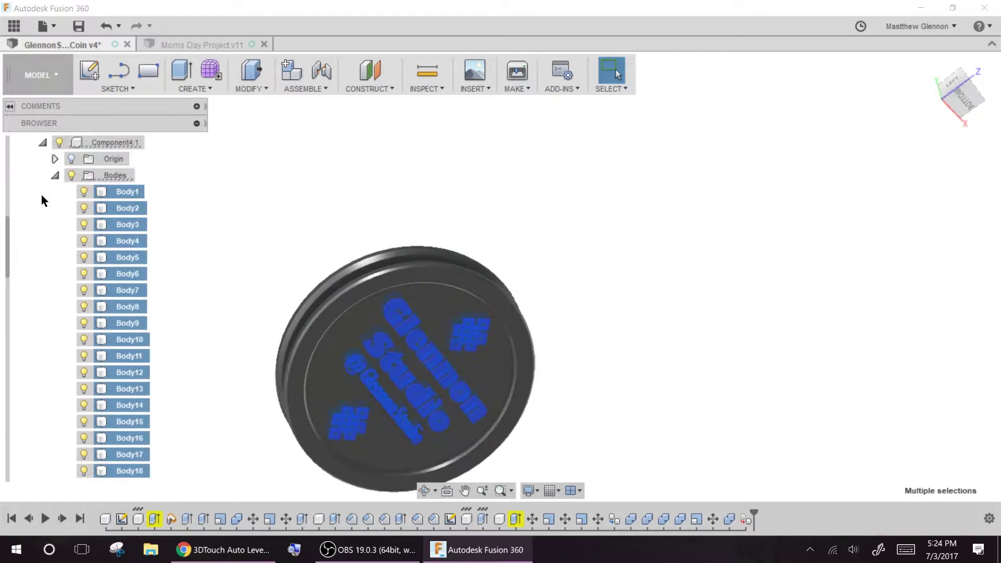
pyautogui.click(55, 175)
pyautogui.click(30, 290)
pyautogui.moveTo(286, 228); pyautogui.dragTo(365, 164, button='middle')
pyautogui.rightClick(119, 241)
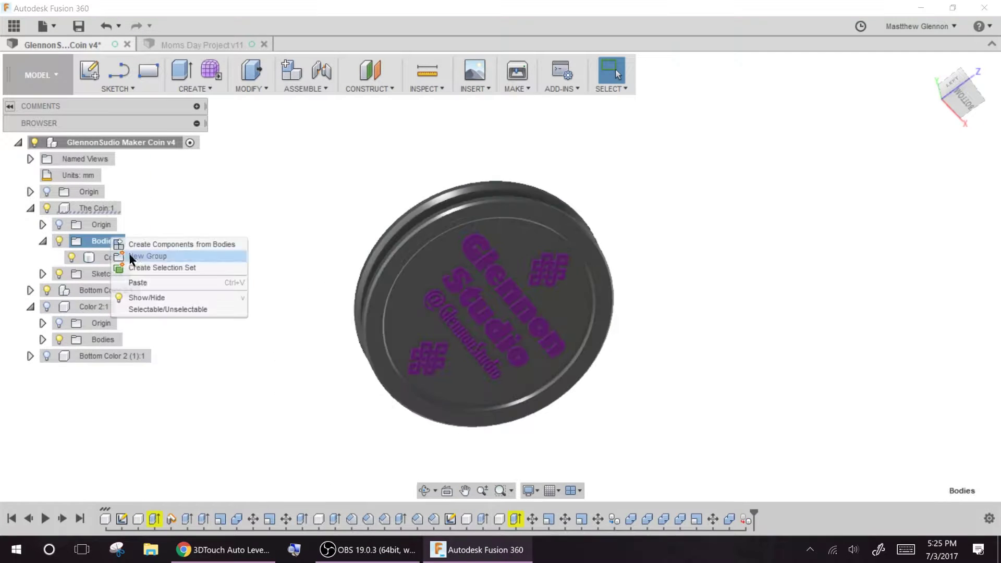
pyautogui.click(137, 284)
pyautogui.press('Return')
# Cut the pasted lettering bodies, from Body45 onward, from the Coin body using Combine.
pyautogui.click(193, 89)
pyautogui.click(251, 88)
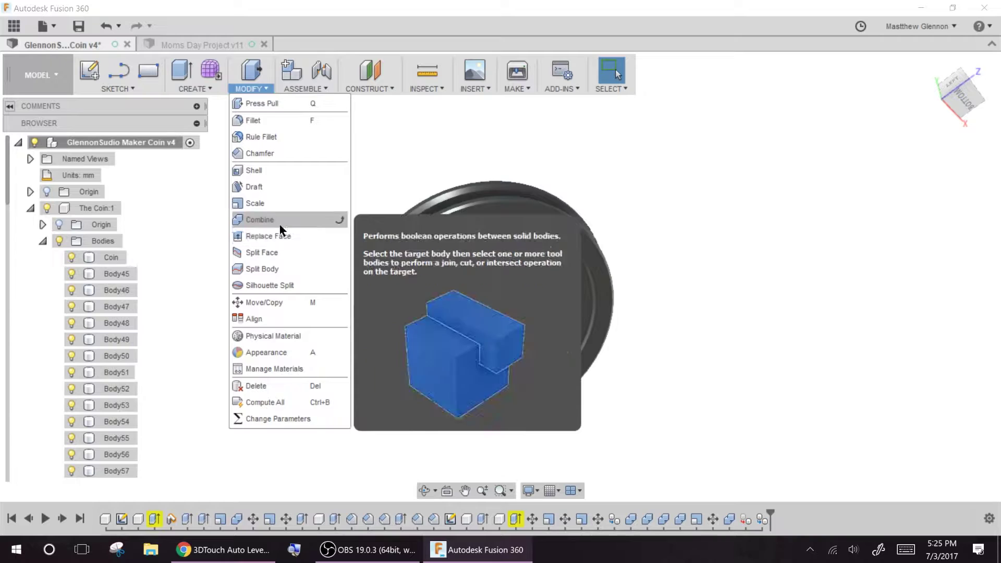
pyautogui.click(279, 223)
pyautogui.click(97, 261)
pyautogui.click(116, 275)
pyautogui.scroll(-13, 116, 313)
pyautogui.press('Return')
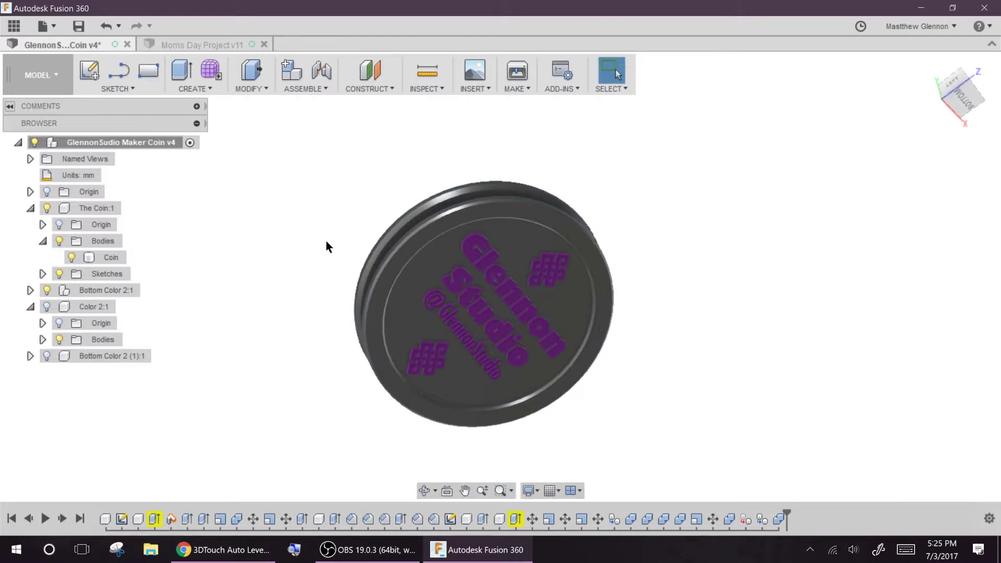
# Hide the Bottom Color 2 component and look through the remaining colour components.
pyautogui.click(31, 209)
pyautogui.click(30, 241)
pyautogui.click(46, 225)
pyautogui.keyDown('shift'); pyautogui.moveTo(198, 256); pyautogui.dragTo(250, 240, button='middle'); pyautogui.keyUp('shift')
pyautogui.click(106, 225)
pyautogui.click(94, 241)
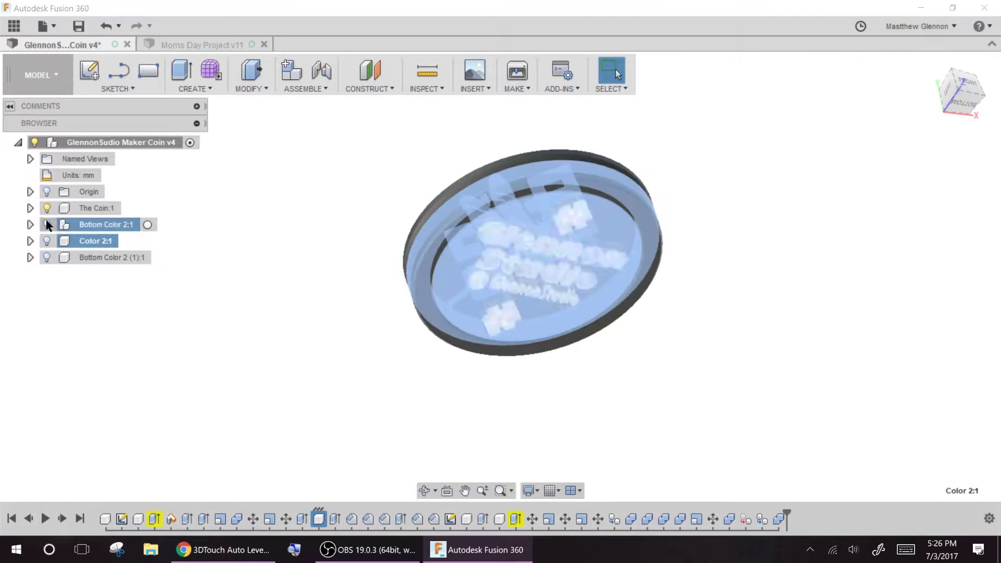
pyautogui.click(107, 258)
pyautogui.click(198, 298)
pyautogui.click(31, 225)
pyautogui.click(43, 291)
pyautogui.click(31, 225)
# Show the Color 2 component and delete its Body2 despite the references from other features.
pyautogui.click(47, 241)
pyautogui.click(31, 241)
pyautogui.keyDown('shift'); pyautogui.moveTo(335, 123); pyautogui.dragTo(323, 178, button='middle'); pyautogui.keyUp('shift')
pyautogui.click(43, 274)
pyautogui.scroll(-3, 95, 146)
pyautogui.press('Delete')
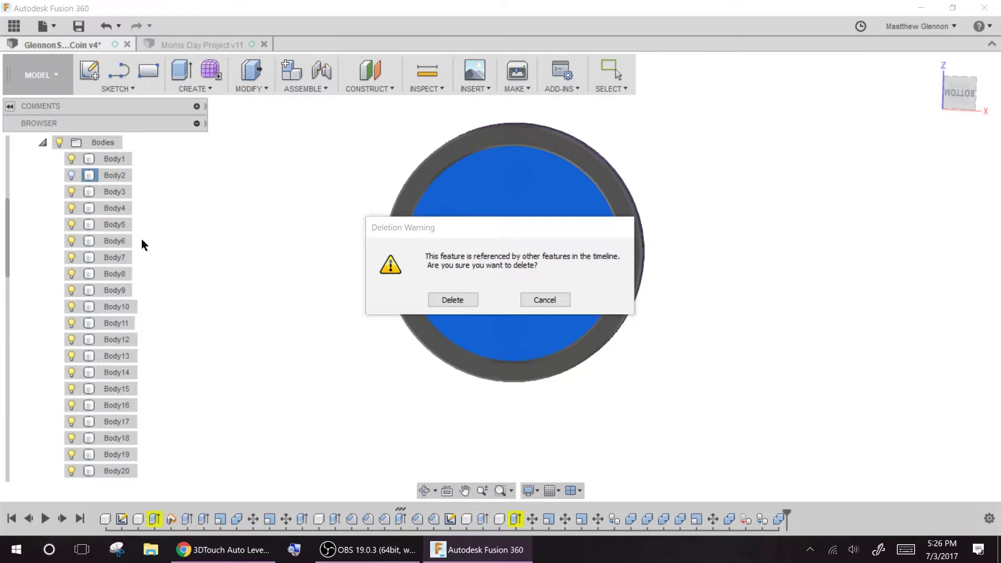
pyautogui.press('Return')
# Check the last Combine feature in the timeline and restore the home view of the coin.
pyautogui.keyDown('shift'); pyautogui.moveTo(370, 233); pyautogui.dragTo(418, 292, button='middle'); pyautogui.keyUp('shift')
pyautogui.click(989, 491)
pyautogui.click(746, 519)
pyautogui.click(966, 460)
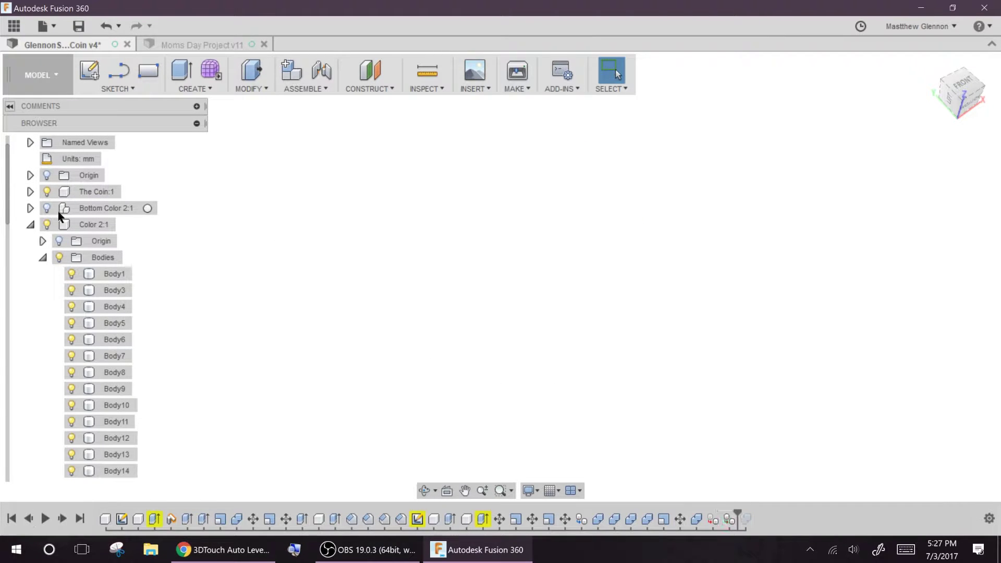
pyautogui.click(931, 66)
# Paste the copied lettering bodies into the Bodies folder of the Color 2 component, and try to save the design.
pyautogui.moveTo(164, 363)
pyautogui.keyDown('shift'); pyautogui.mouseDown(button='middle')
pyautogui.moveTo(195, 315)
pyautogui.moveTo(163, 356)
pyautogui.mouseUp(button='middle'); pyautogui.keyUp('shift')
pyautogui.rightClick(88, 256)
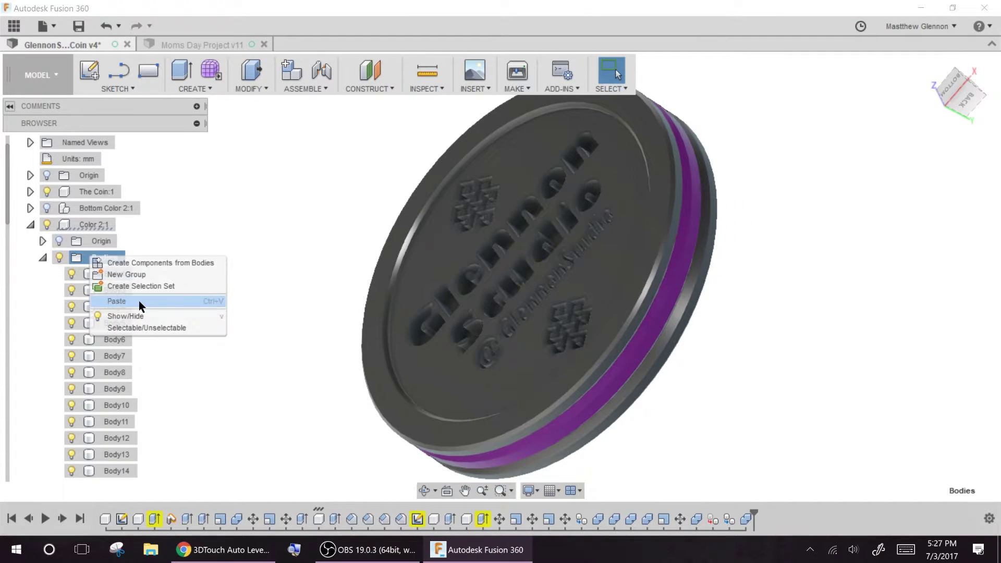
pyautogui.click(139, 302)
pyautogui.press('Return')
pyautogui.moveTo(302, 274)
pyautogui.keyDown('shift'); pyautogui.mouseDown(button='middle')
pyautogui.moveTo(334, 271)
pyautogui.moveTo(192, 263)
pyautogui.moveTo(313, 280)
pyautogui.mouseUp(button='middle'); pyautogui.keyUp('shift')
pyautogui.hotkey('ctrl', 's')
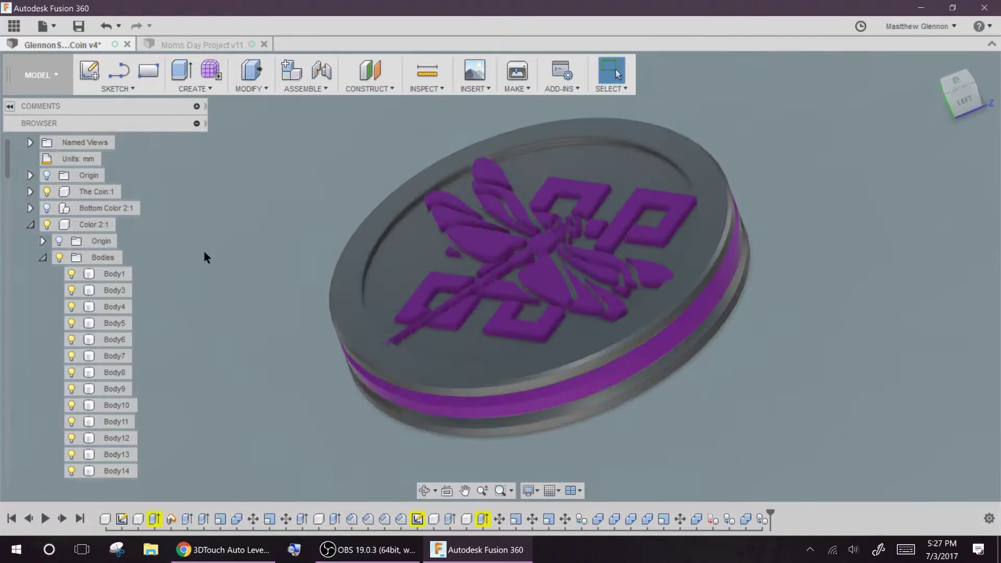
pyautogui.press('Return')
# Collapse the component tree and start the STL export of the Color 2 component.
pyautogui.click(43, 257)
pyautogui.click(32, 243)
pyautogui.rightClick(96, 241)
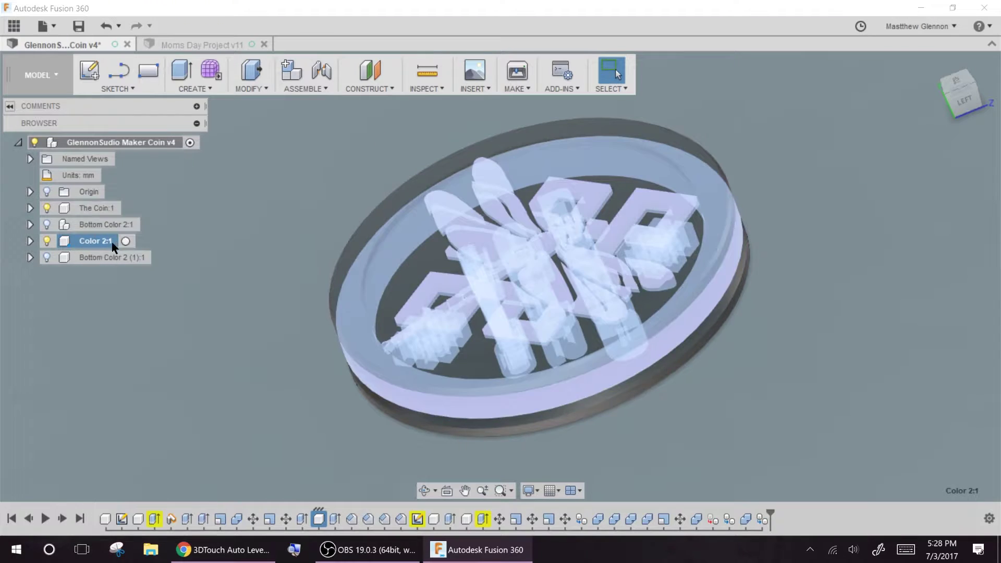
pyautogui.click(163, 358)
pyautogui.click(853, 288)
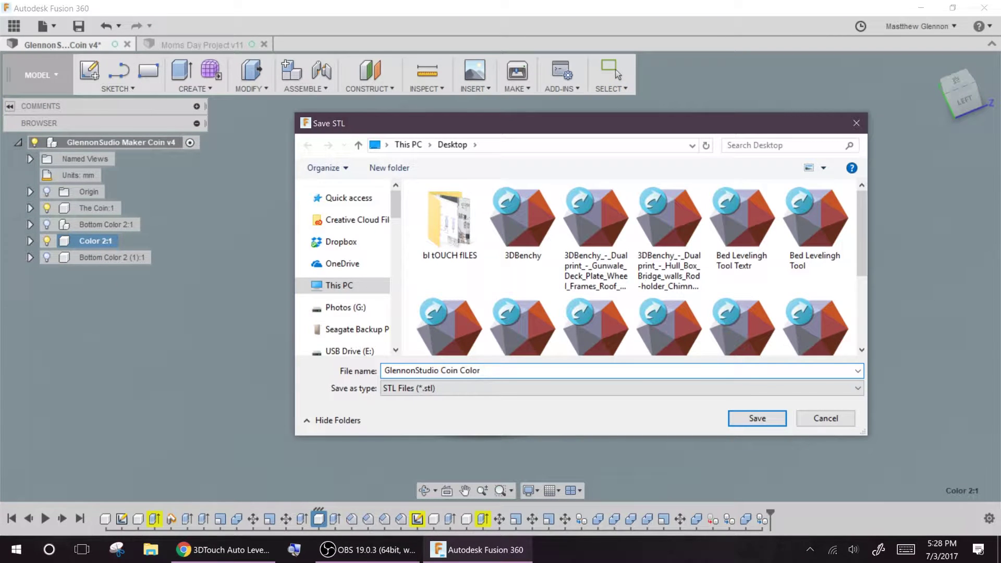
# Create a Desktop folder named "Glennon Studio Coin" and save the STL in it as GlennonStudio Coin Color.
pyautogui.scroll(-3, 546, 315)
pyautogui.rightClick(545, 315)
pyautogui.moveTo(590, 459)
pyautogui.click(728, 266)
pyautogui.write('Glennon Studio Coin')
pyautogui.press('Return')
pyautogui.doubleClick(514, 313)
pyautogui.click(757, 418)
# Start the STL export of The Coin component.
pyautogui.rightClick(99, 208)
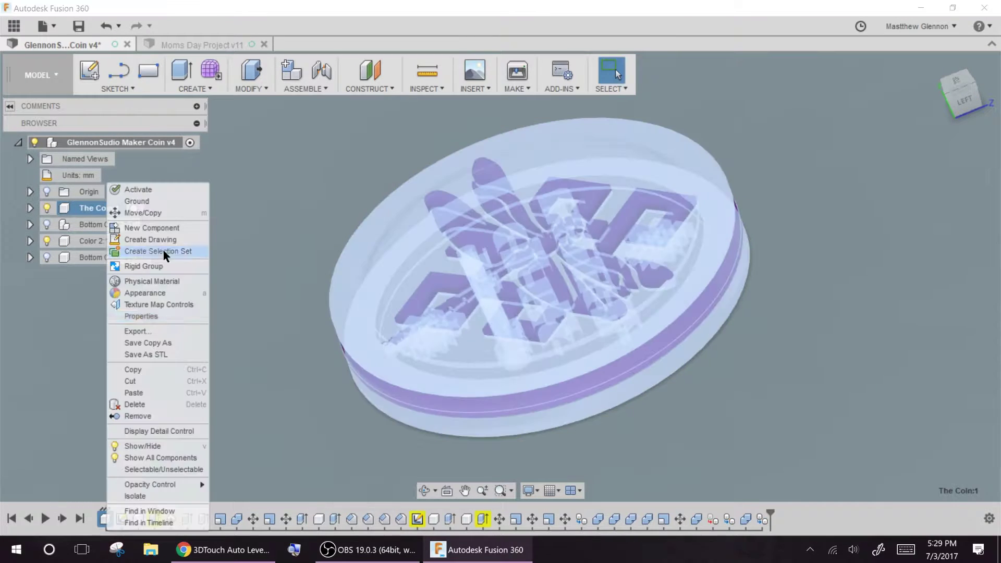
pyautogui.click(146, 355)
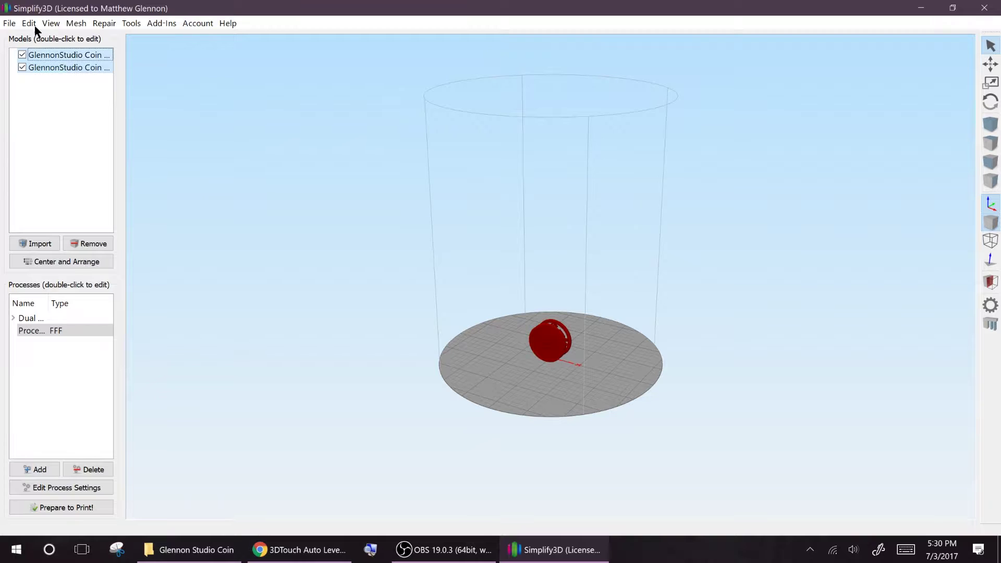
# In Simplify3D, align the origins of the two coin models and rotate them 90 degrees about X.
pyautogui.click(28, 23)
pyautogui.click(56, 110)
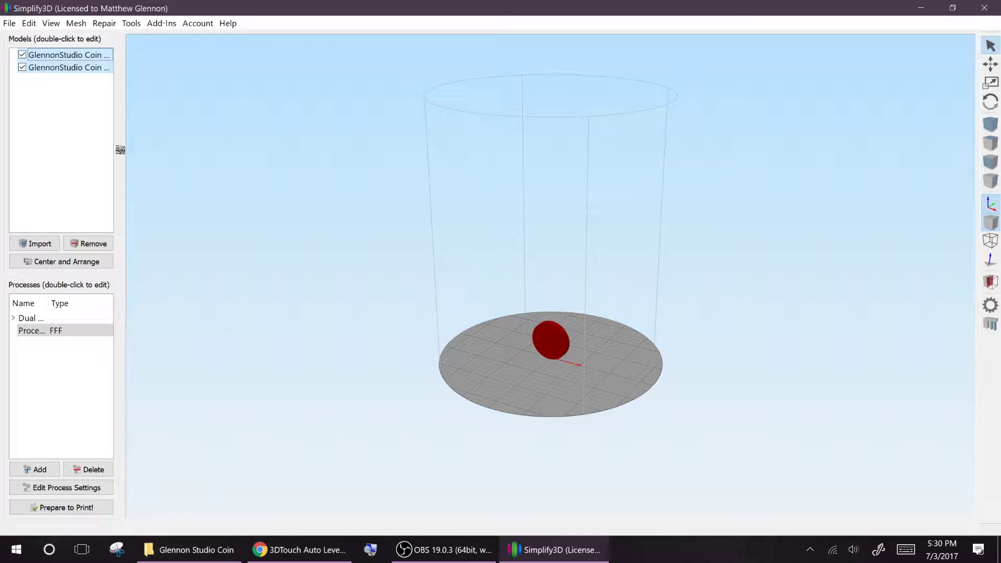
pyautogui.doubleClick(44, 55)
pyautogui.click(928, 259)
pyautogui.click(928, 259)
pyautogui.scroll(2, 480, 378)
pyautogui.click(914, 508)
# Inspect the grouped coin on the build plate from several angles.
pyautogui.scroll(-2, 449, 391)
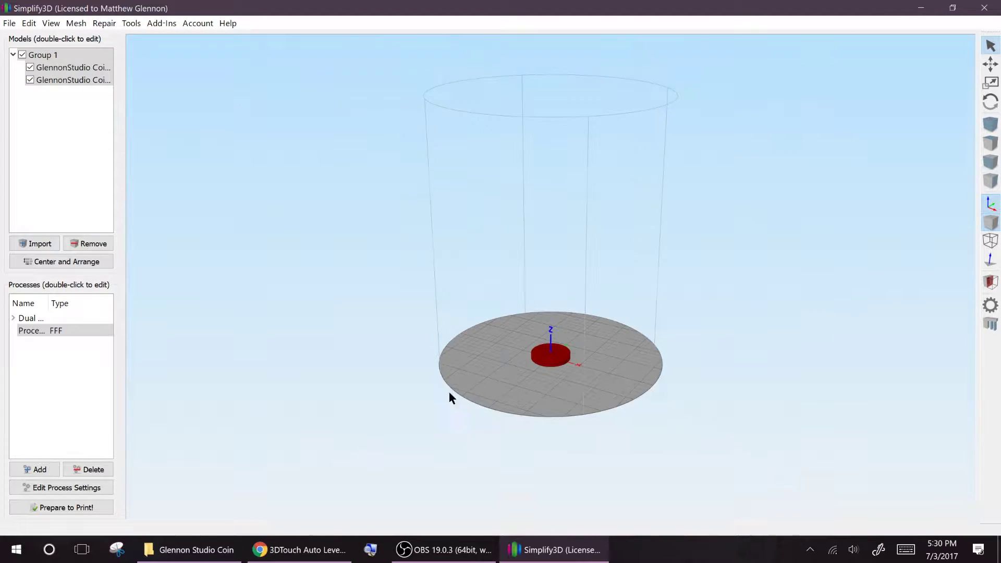
pyautogui.scroll(9, 438, 391)
pyautogui.moveTo(406, 490); pyautogui.dragTo(420, 358, button='right')
pyautogui.moveTo(421, 358); pyautogui.dragTo(409, 256)
pyautogui.scroll(-6, 396, 339)
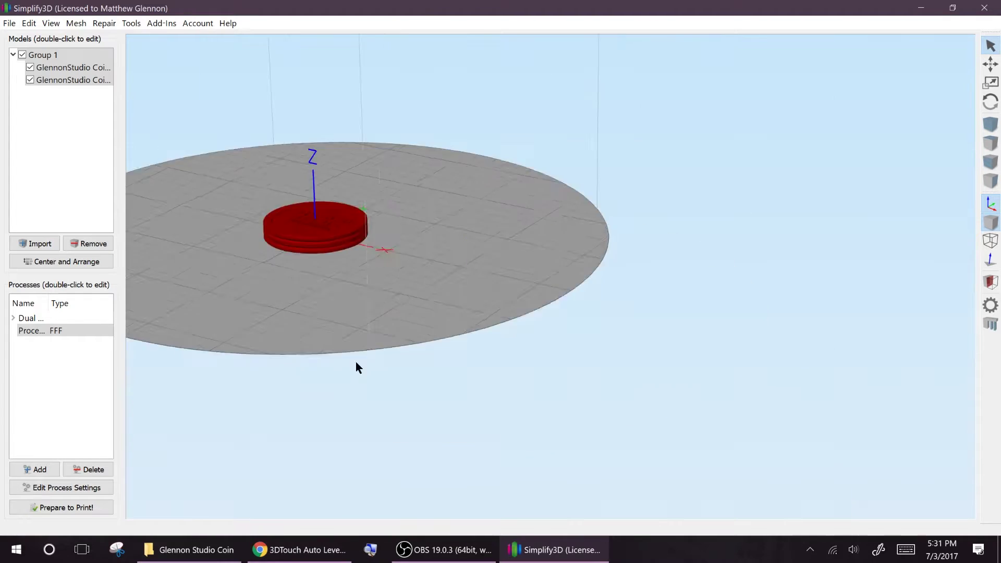
pyautogui.scroll(2, 357, 364)
pyautogui.moveTo(356, 365); pyautogui.dragTo(423, 501, button='right')
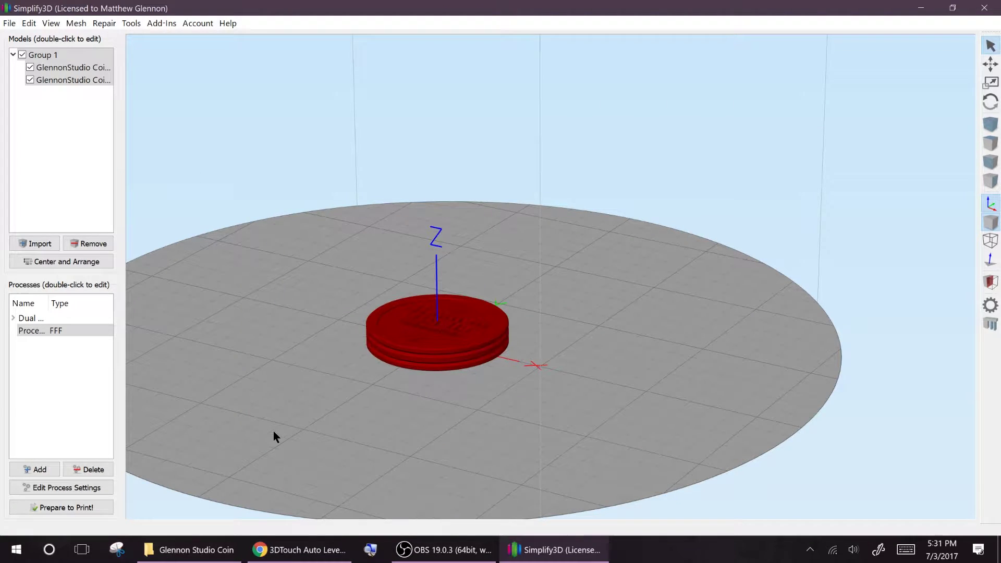
# Set up PLA dual extrusion with the Color 1 model on the right extruder and the second model on the left, grouped and aligned.
pyautogui.click(131, 23)
pyautogui.click(139, 82)
pyautogui.click(489, 183)
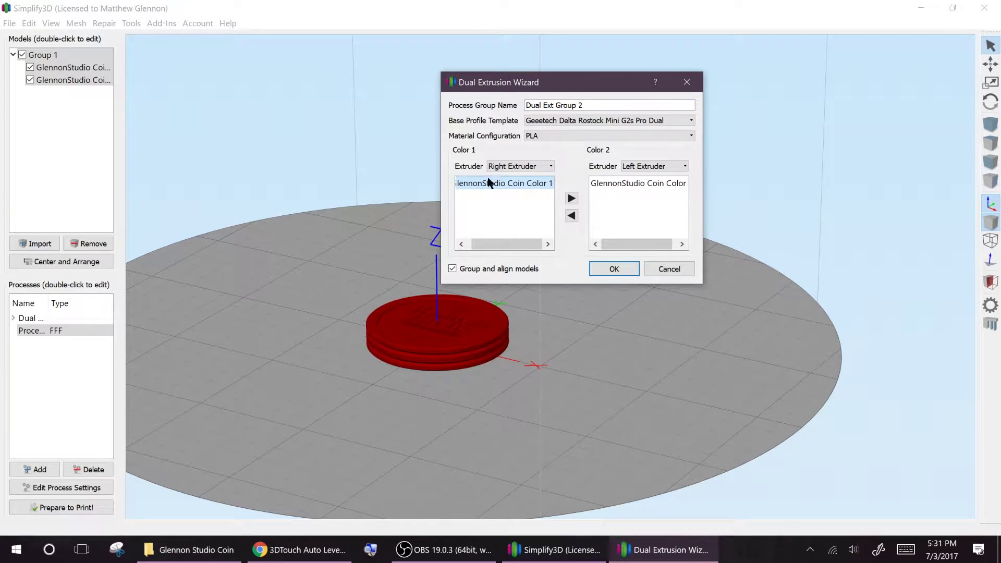
pyautogui.click(615, 268)
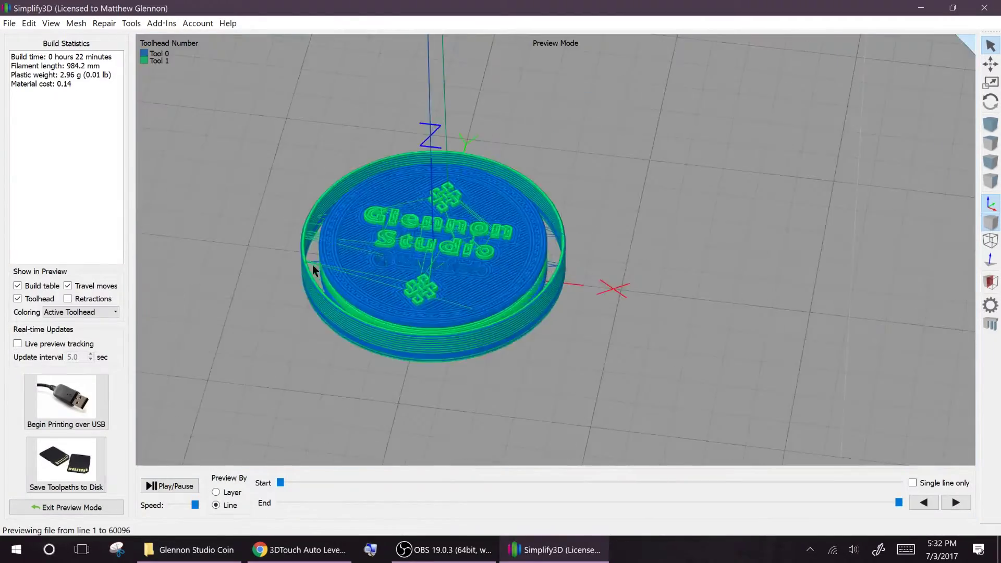
# Examine the toolhead-coloured print preview of the coin's lettering and edge band.
pyautogui.moveTo(313, 270); pyautogui.dragTo(321, 290)
pyautogui.scroll(3, 322, 290)
pyautogui.moveTo(321, 290); pyautogui.dragTo(545, 69, button='right')
pyautogui.moveTo(292, 307); pyautogui.dragTo(359, 334)
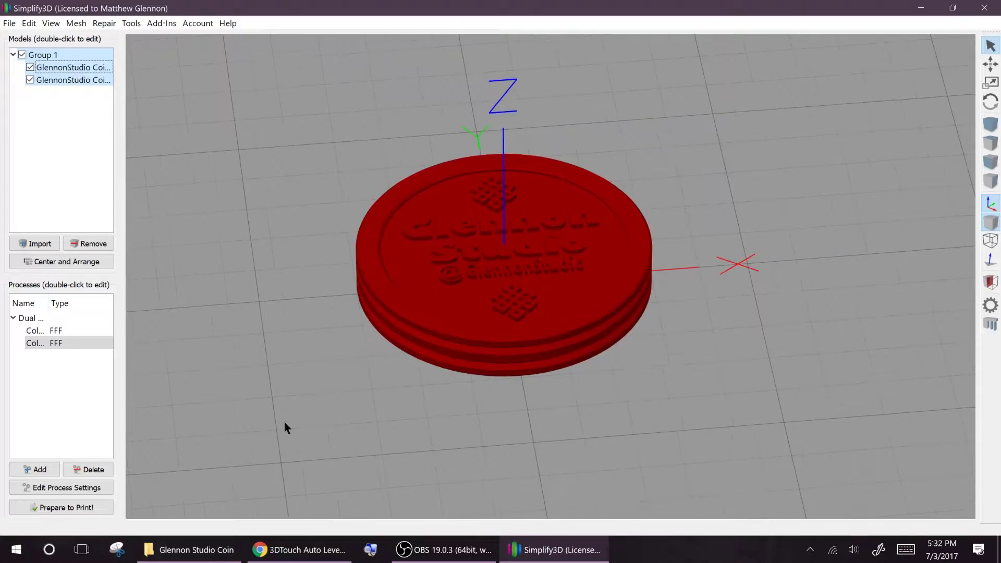
# Set the coin model's size to 40 mm with uniform scaling.
pyautogui.doubleClick(35, 343)
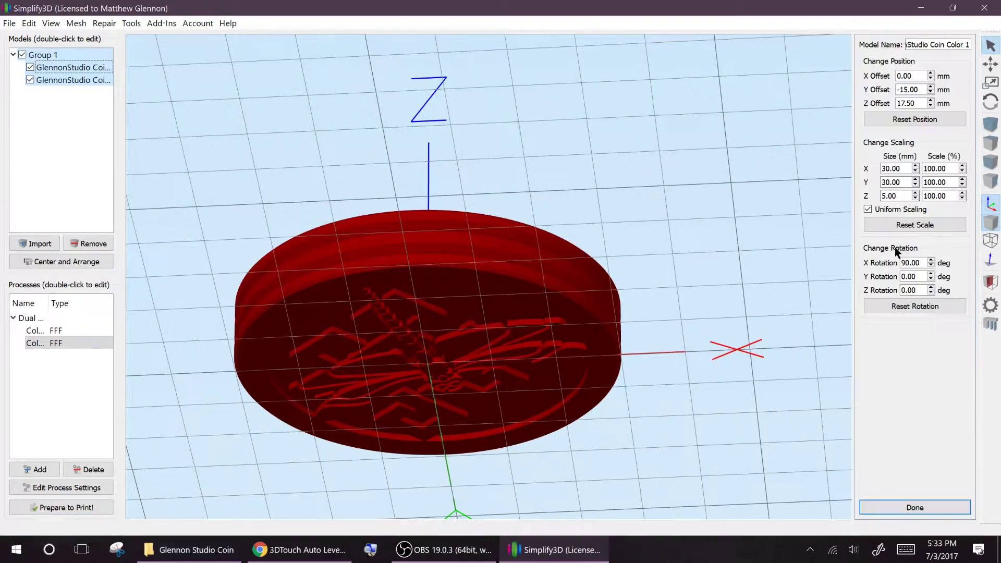
pyautogui.write('40')
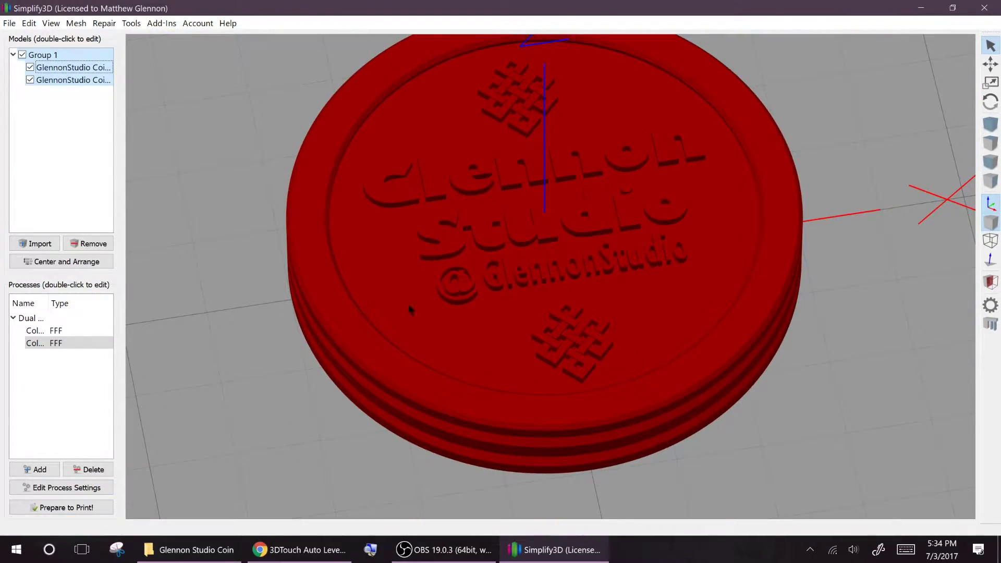
# Review the Color2 process's G-code, temperature, layer, extruder and additions settings and accept them.
pyautogui.doubleClick(40, 344)
pyautogui.click(682, 172)
pyautogui.click(673, 293)
pyautogui.click(673, 311)
pyautogui.click(592, 172)
pyautogui.click(398, 226)
pyautogui.click(426, 172)
pyautogui.click(387, 172)
pyautogui.click(427, 173)
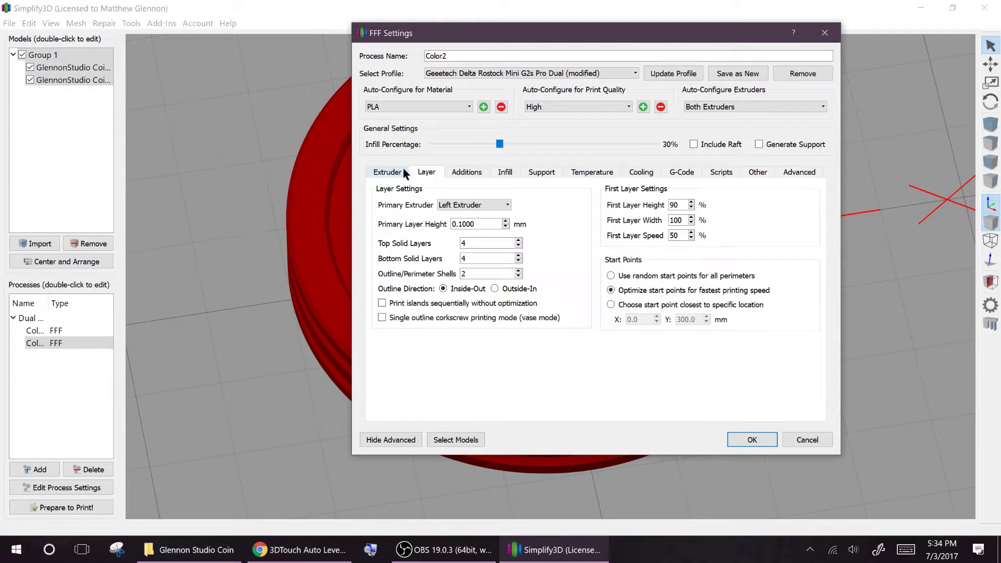
pyautogui.click(467, 173)
pyautogui.click(752, 440)
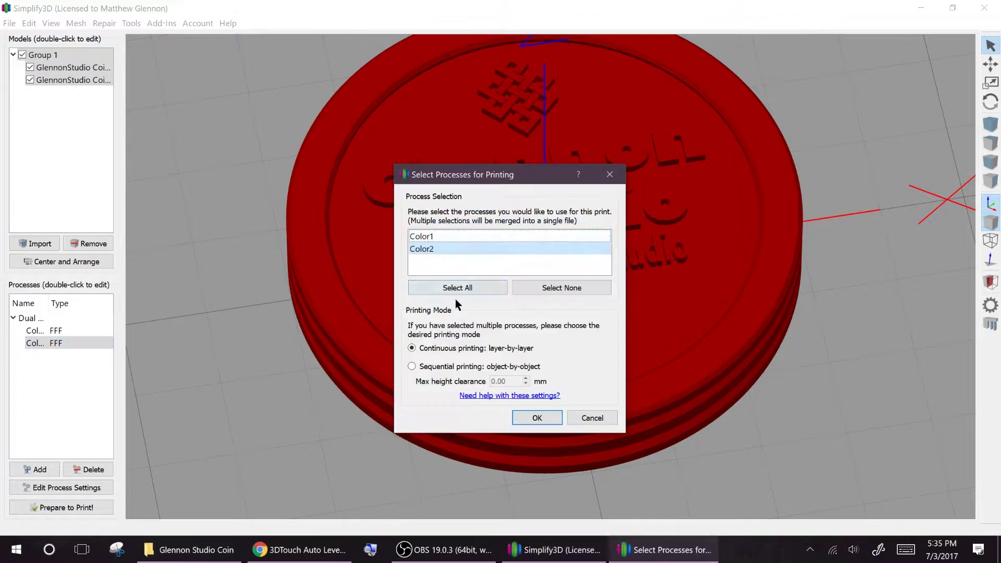
# Prepare the coin's Color1 and Color2 processes for continuous layer-by-layer printing and begin printing over USB.
pyautogui.click(519, 413)
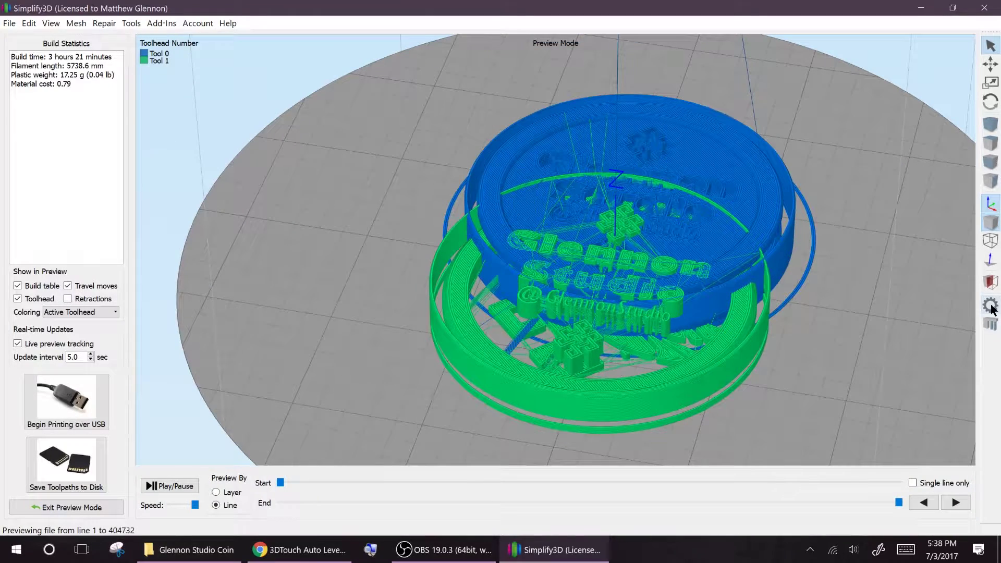
pyautogui.click(67, 402)
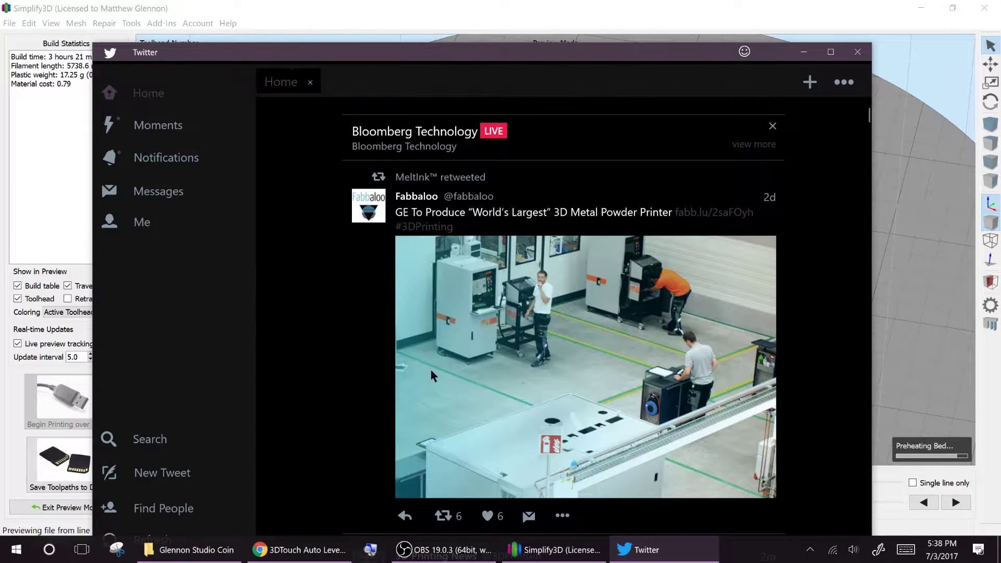
# In Twitter, compose a new tweet reading "Starting a Test print of may first maker coin. #3dprinting".
pyautogui.click(810, 83)
pyautogui.write('Starting a Test prin')
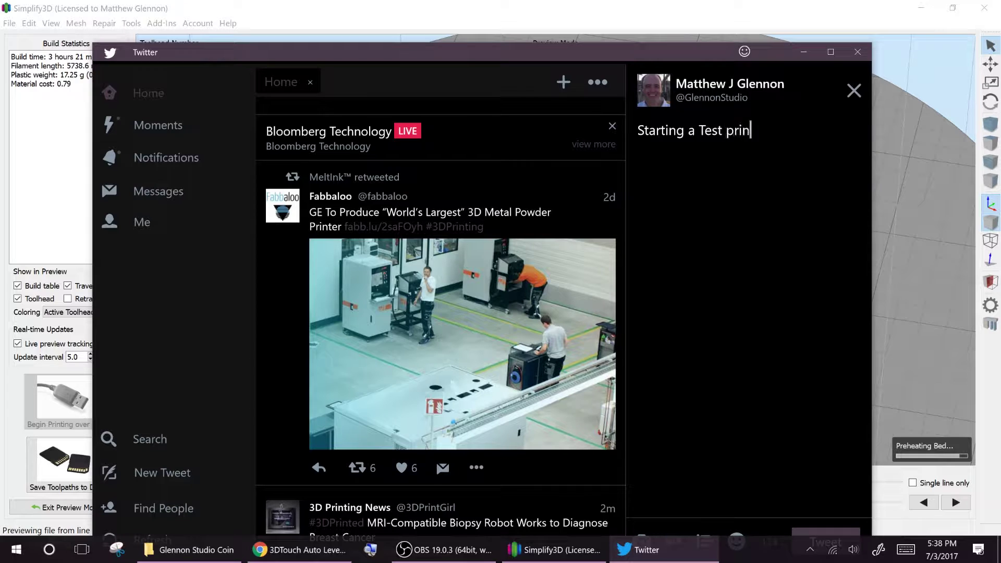
pyautogui.write('t of may first #MakerCoin #3dprinting')
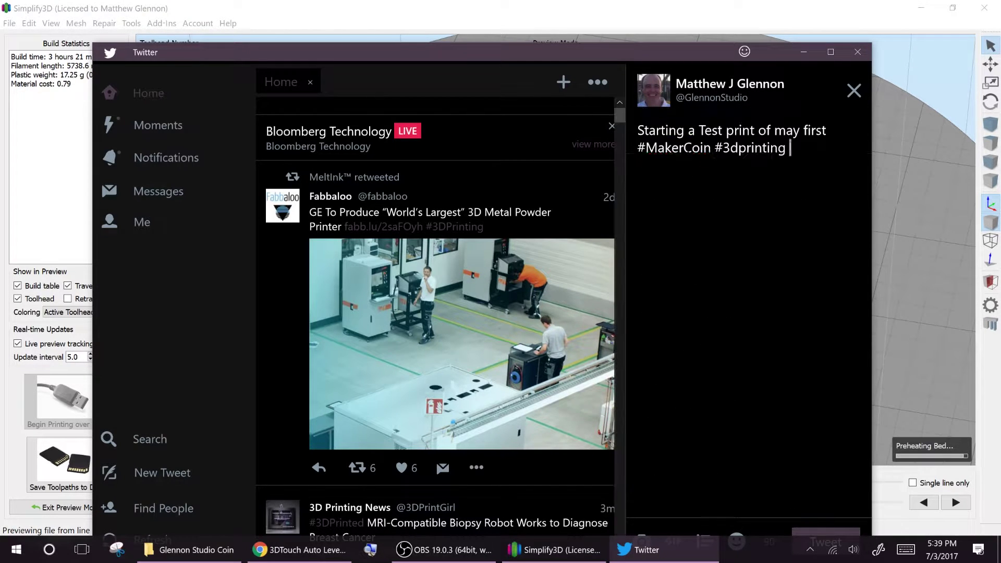
pyautogui.doubleClick(684, 149)
pyautogui.write('=')
pyautogui.write('maker coin.')
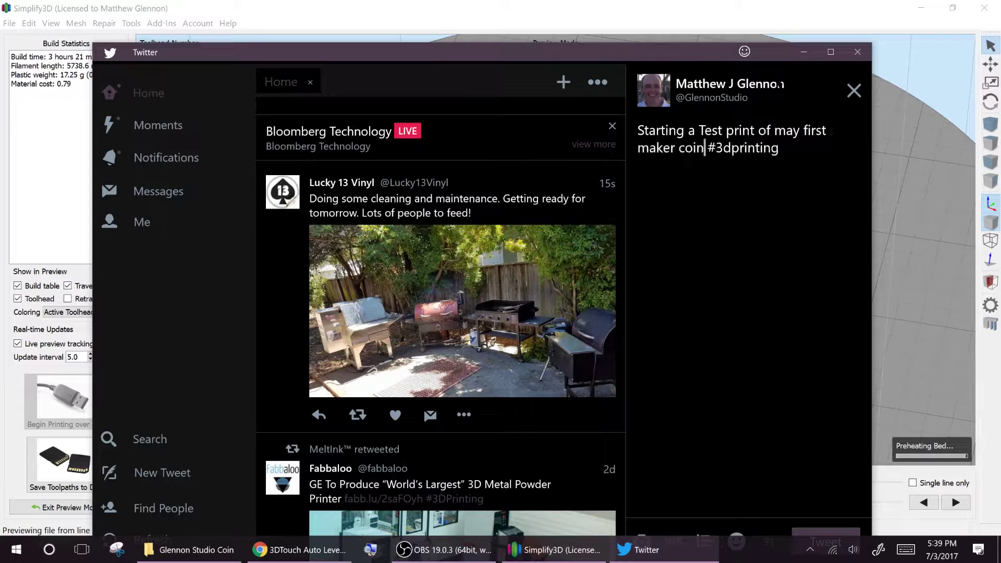
# Attach the picture of the red coin model to the tweet.
pyautogui.moveTo(536, 52); pyautogui.dragTo(530, 11)
pyautogui.click(637, 501)
pyautogui.doubleClick(247, 102)
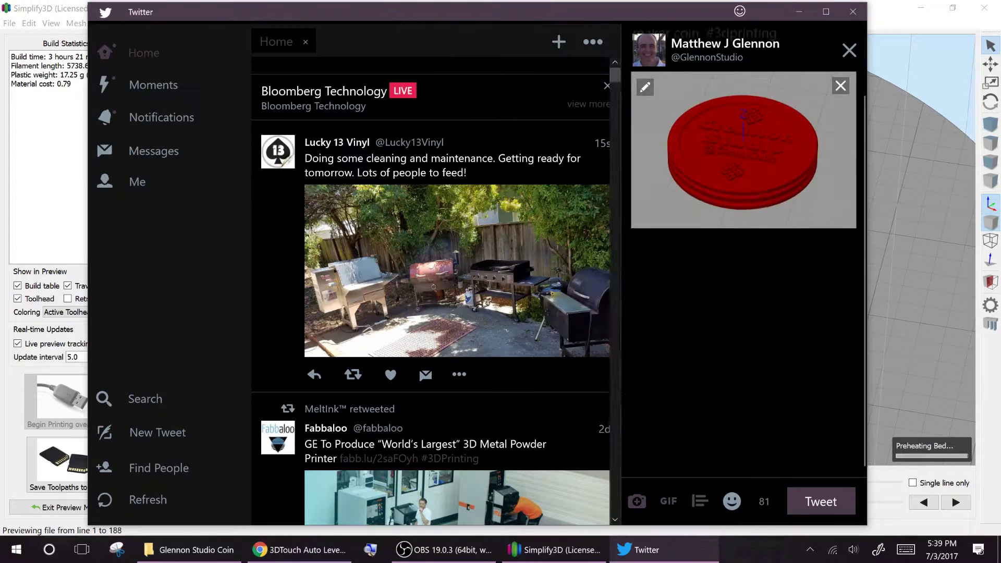
pyautogui.click(784, 108)
pyautogui.write('Using')
pyautogui.hotkey('ctrl', 'BackSpace')
pyautogui.write('#3d')
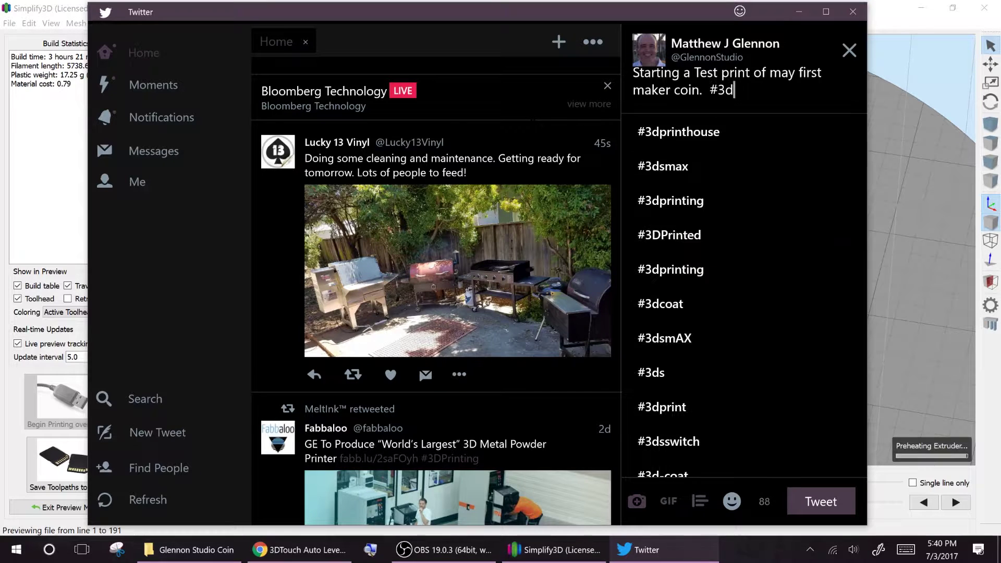
pyautogui.write('printing Using @Xpor')
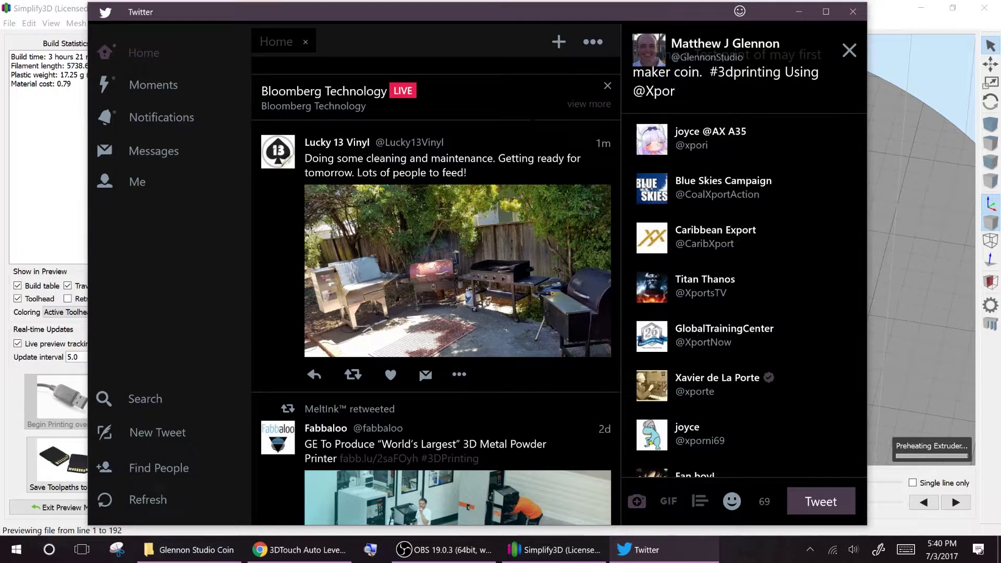
pyautogui.press('BackSpace')
pyautogui.press('BackSpace')
pyautogui.write('erland_3D')
pyautogui.press('Return')
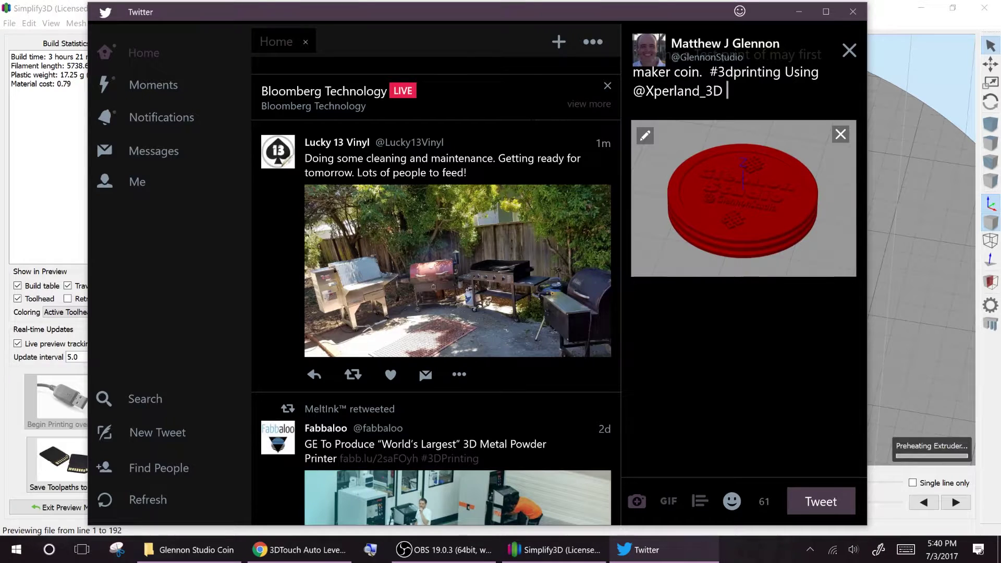
pyautogui.hotkey('ctrl', 'BackSpace')
pyautogui.hotkey('ctrl', 'BackSpace')
pyautogui.hotkey('ctrl', 'BackSpace')
pyautogui.write('@Xperland')
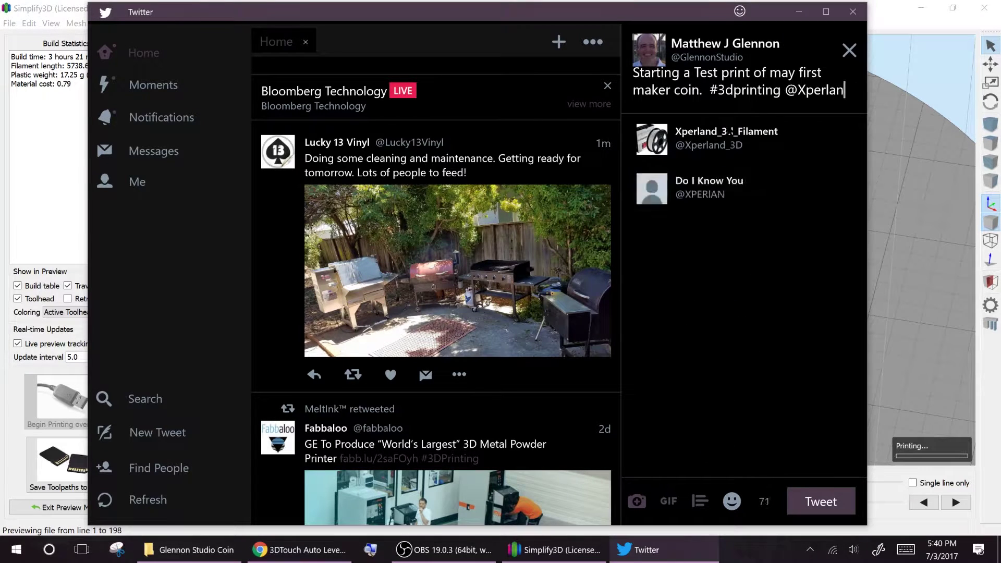
pyautogui.press('Return')
pyautogui.hotkey('ctrl', 'v')
pyautogui.click(727, 109)
pyautogui.moveTo(782, 91); pyautogui.dragTo(710, 91)
pyautogui.press('BackSpace')
pyautogui.write('Using @Xperland_3D ')
pyautogui.write('filament')
pyautogui.write(' #3dprinting')
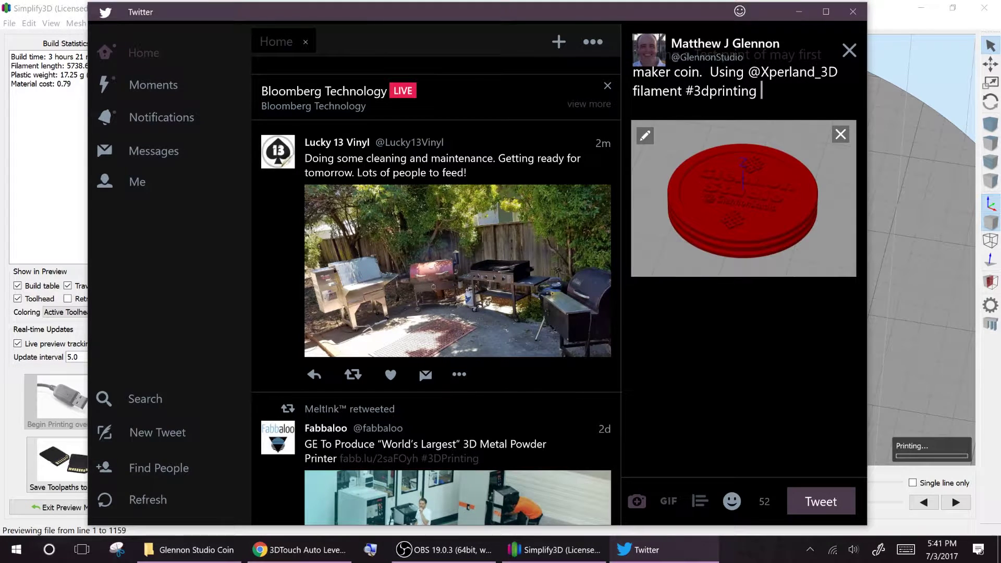
pyautogui.hotkey('ctrl', 'Return')
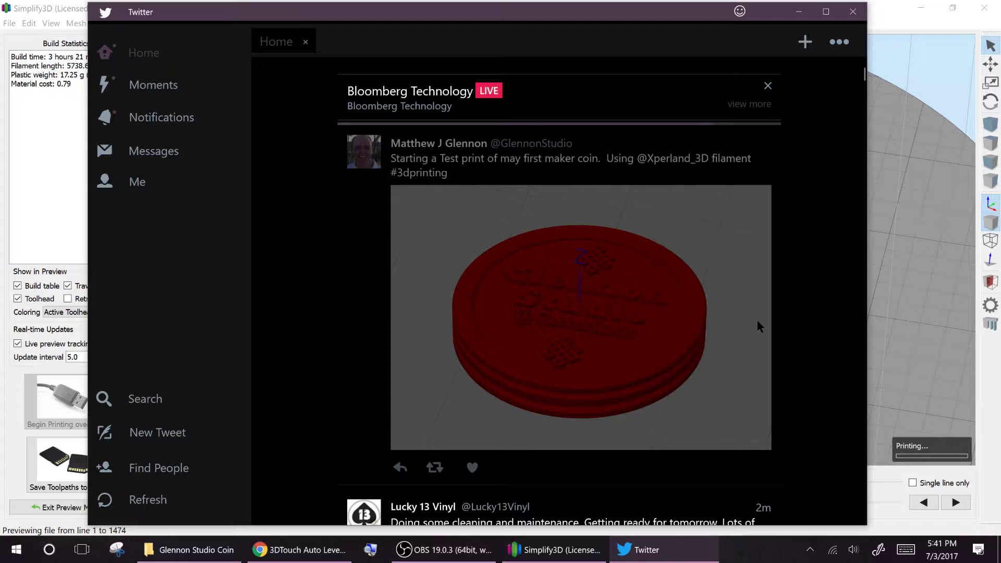
pyautogui.click(853, 12)
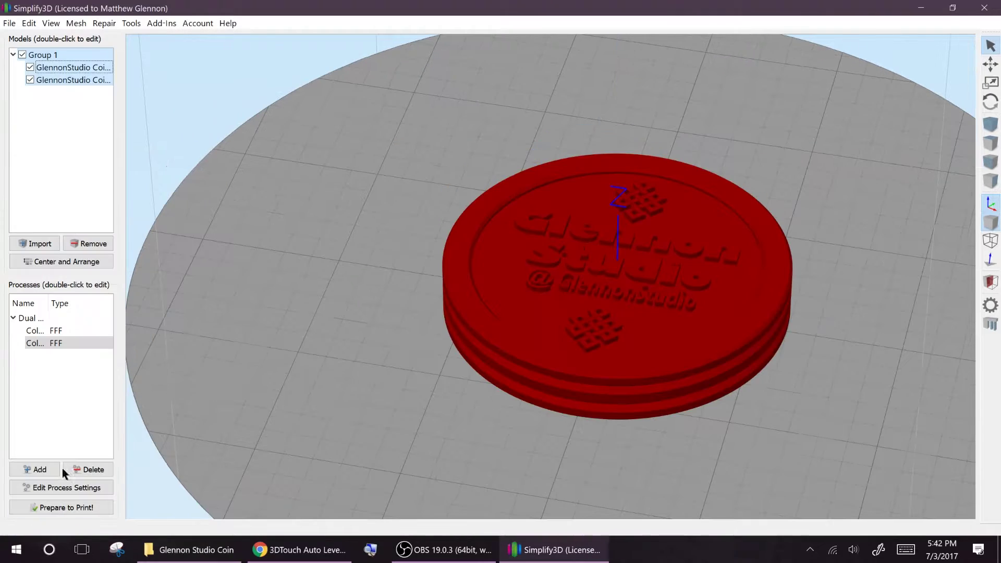
# Check the Color2 process's additions and Left Extruder temperature settings and accept them.
pyautogui.doubleClick(52, 343)
pyautogui.click(479, 171)
pyautogui.click(556, 205)
pyautogui.click(557, 229)
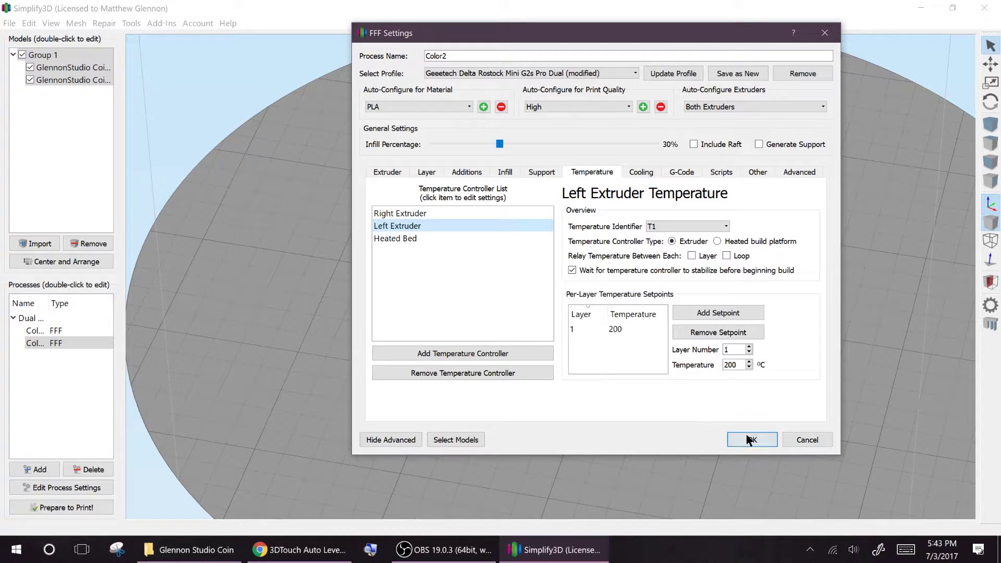
pyautogui.click(753, 439)
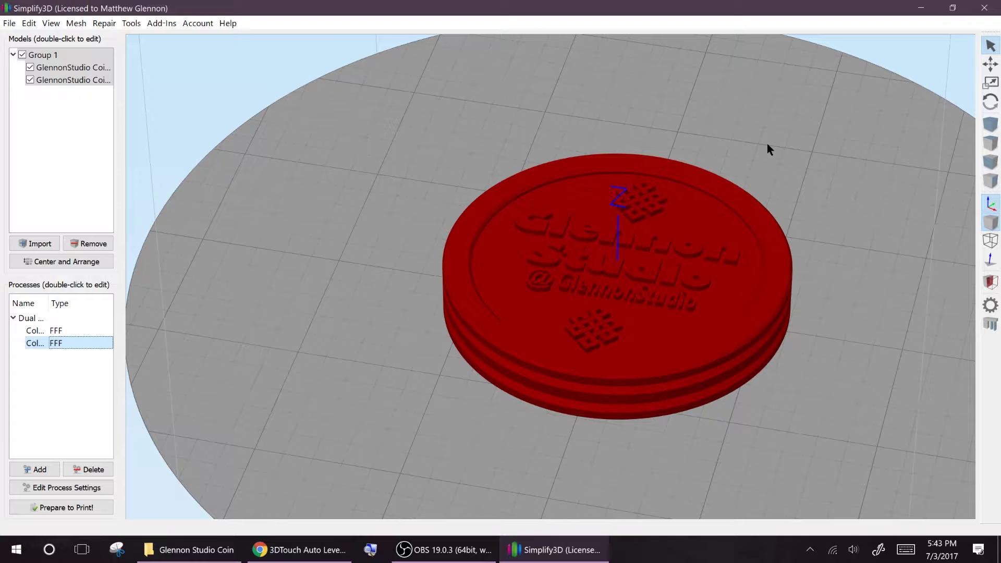
# Home all of the printer's axes from the machine controls.
pyautogui.hotkey('ctrl', 'p')
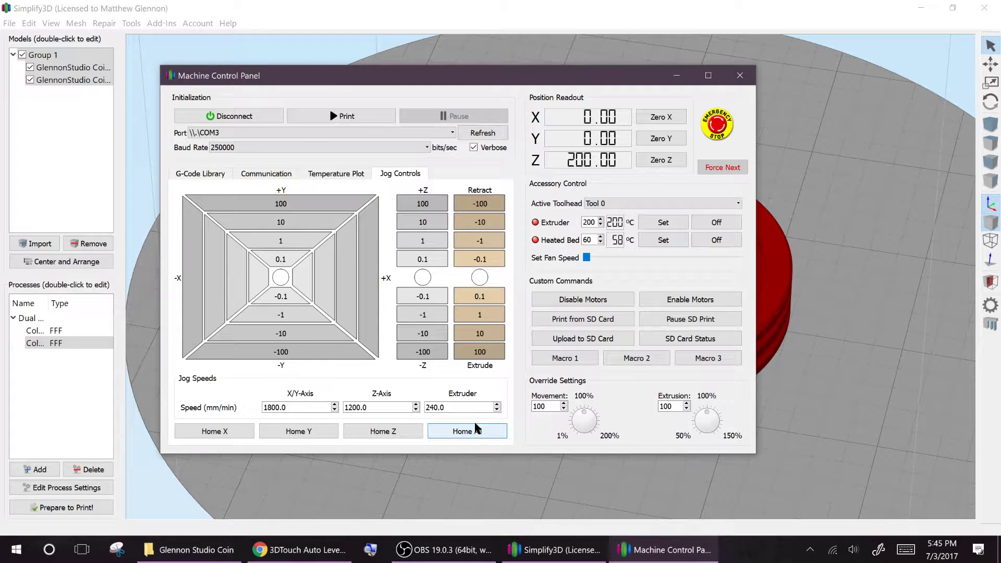
pyautogui.click(466, 432)
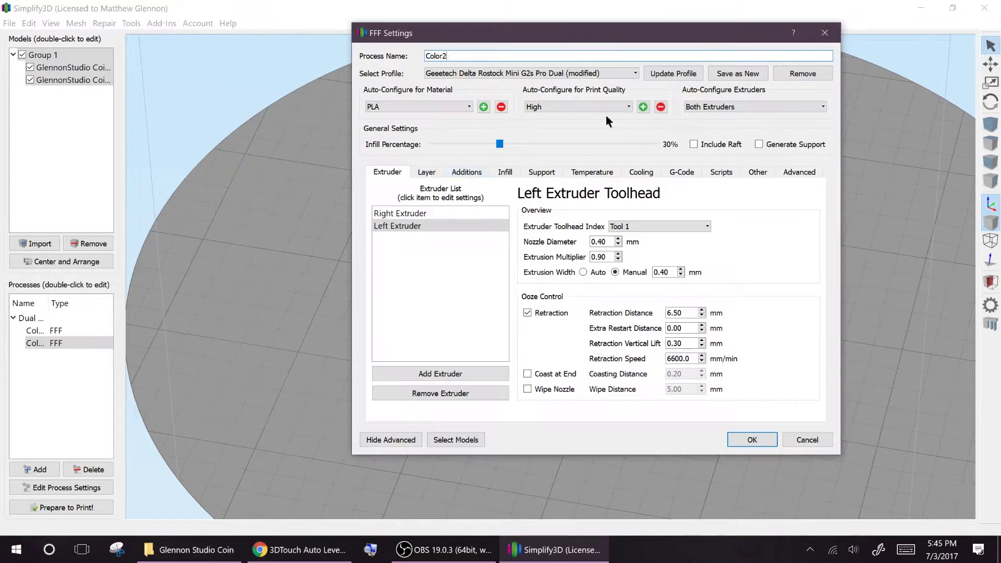
# Accept the Color2 process settings, prepare both processes for printing and start the USB print.
pyautogui.click(751, 440)
pyautogui.click(66, 508)
pyautogui.click(537, 415)
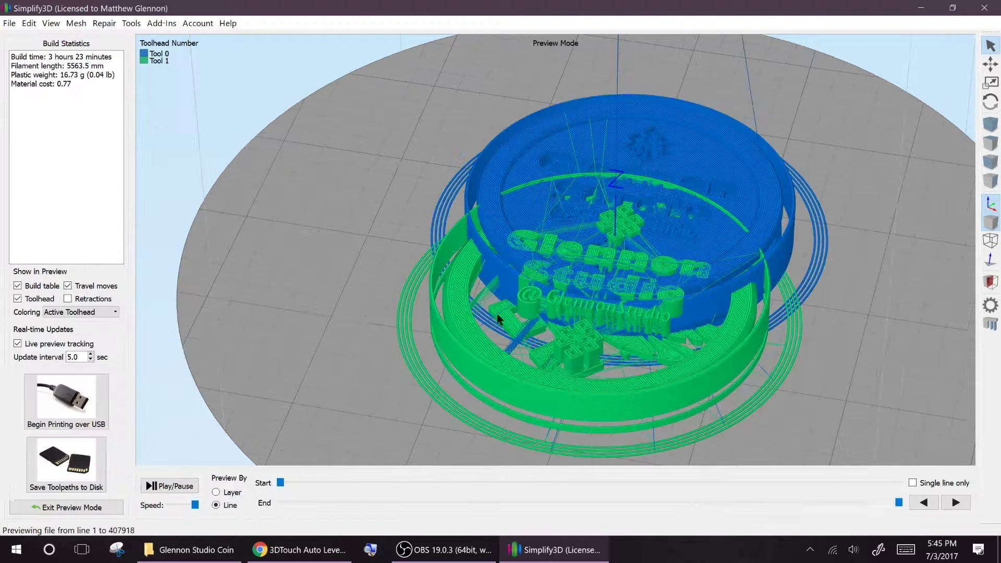
pyautogui.click(66, 402)
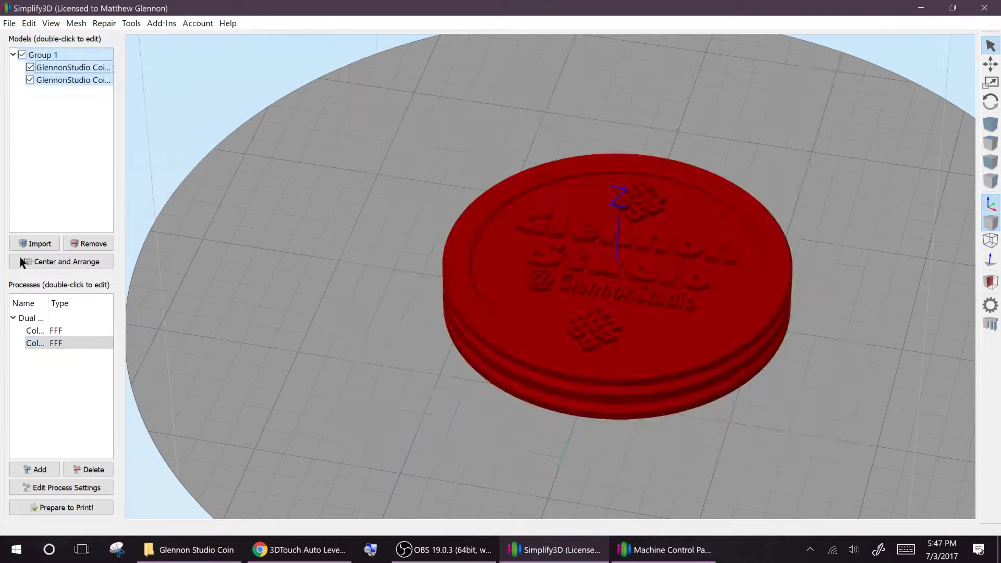
# Accept the process settings again, regenerate the layer-by-layer dual-extruder toolpaths and restart the coin's print over USB.
pyautogui.click(752, 439)
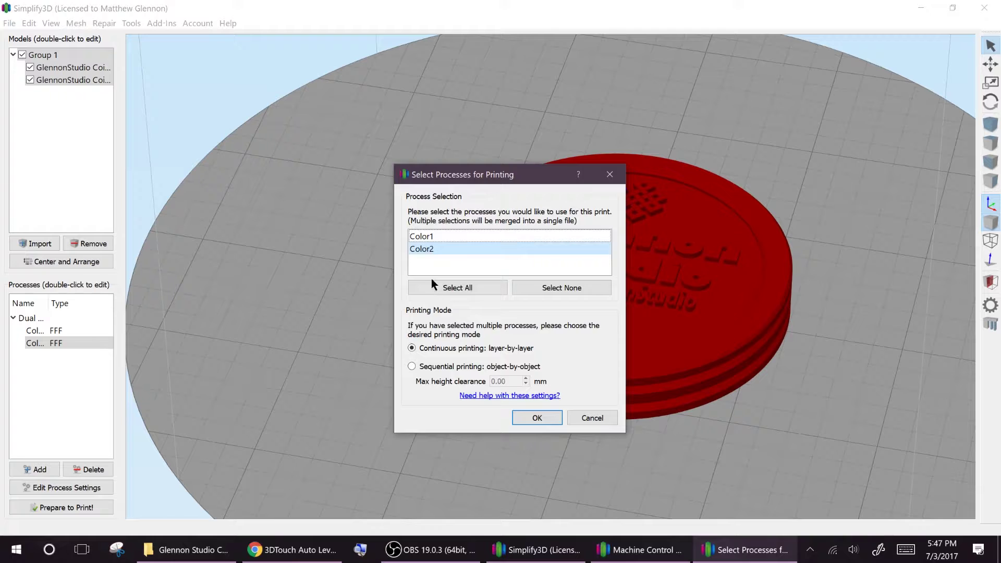
pyautogui.press('Return')
pyautogui.click(64, 404)
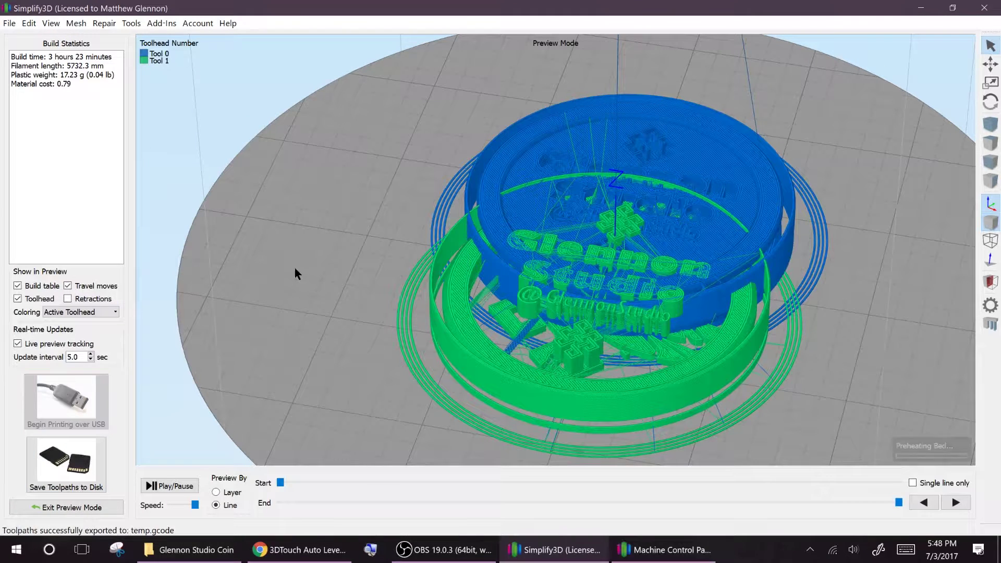